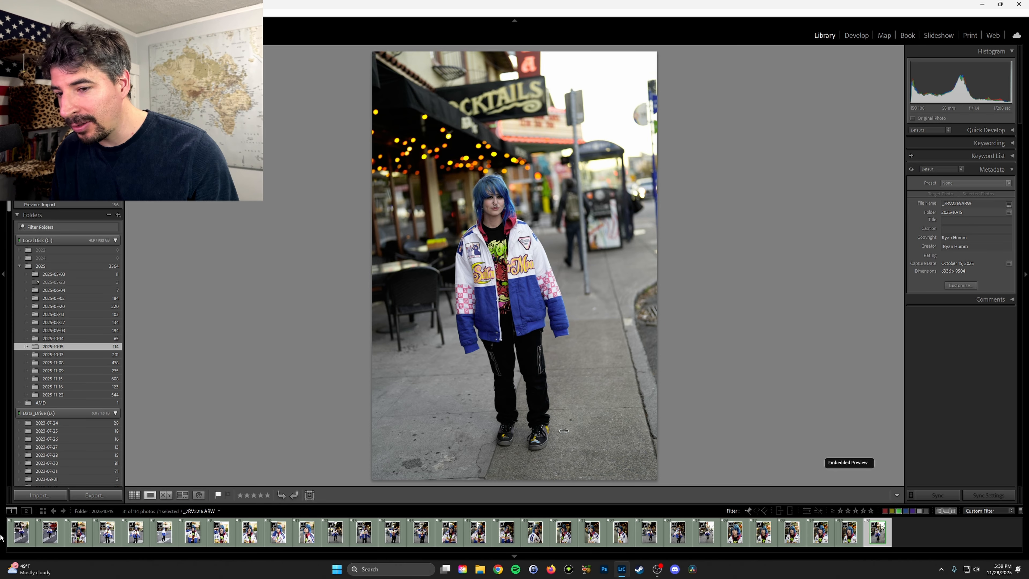
# Step: Open the first photo, the portrait before the fire truck, for developing and raise its exposure to +0.44
pyautogui.click(21, 532)
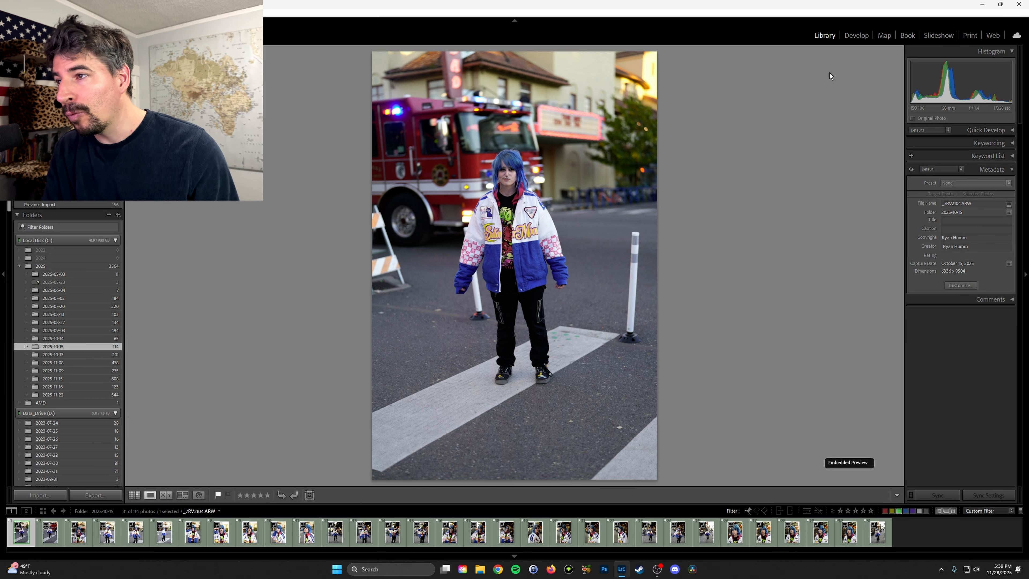
pyautogui.click(854, 34)
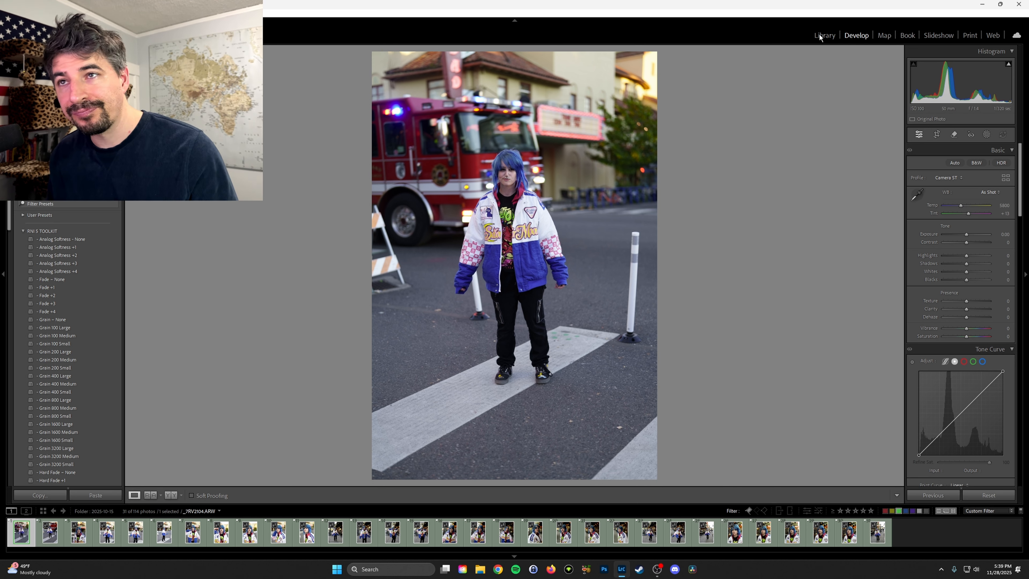
pyautogui.moveTo(969, 236); pyautogui.dragTo(971, 236)
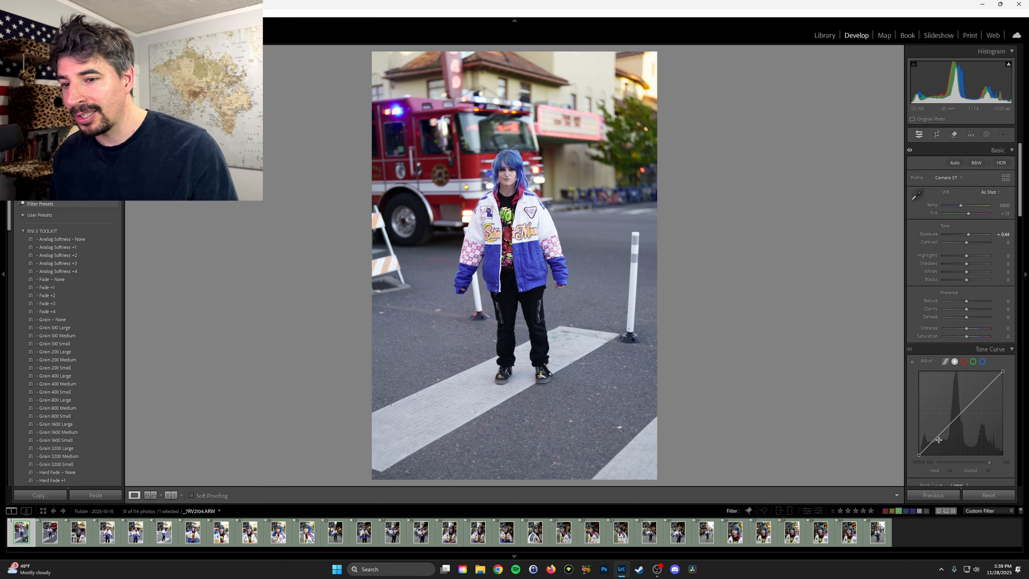
# Step: Shape the tone curve with the black point lifted to output 23, a shadow point at 45/42 and an upper point at 158/158
pyautogui.press('alt')
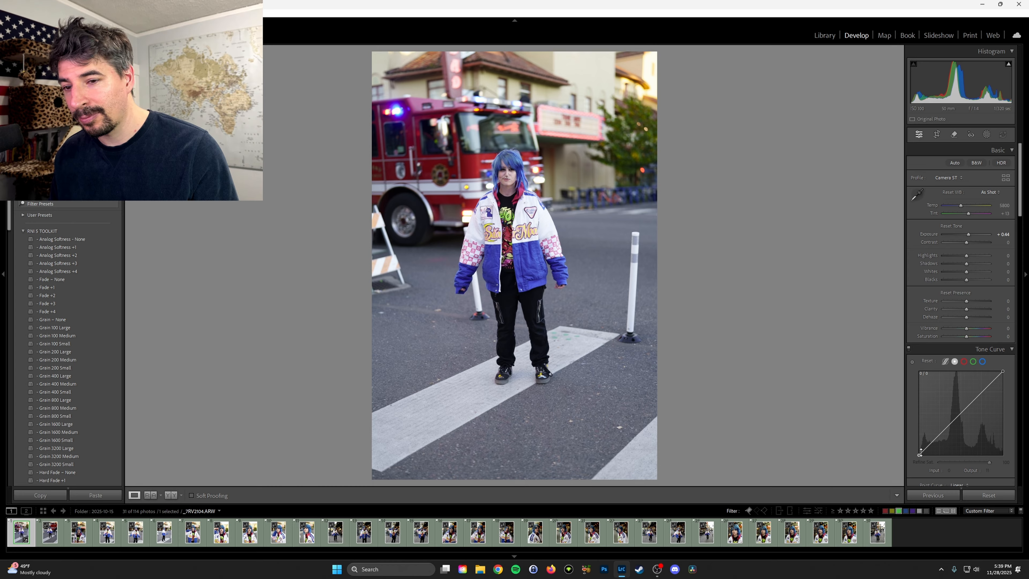
pyautogui.moveTo(919, 454); pyautogui.dragTo(919, 445)
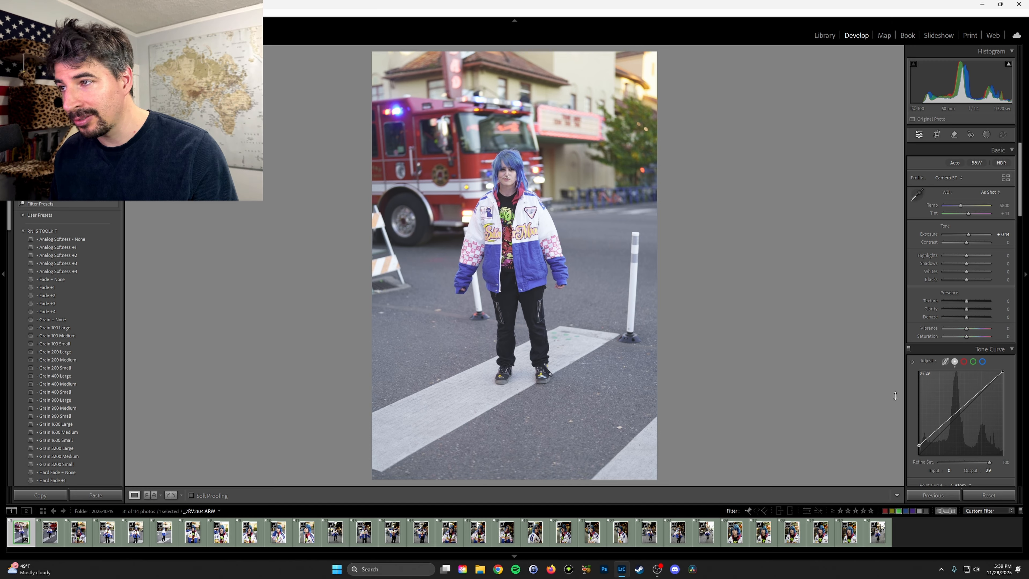
pyautogui.moveTo(895, 395); pyautogui.dragTo(871, 401)
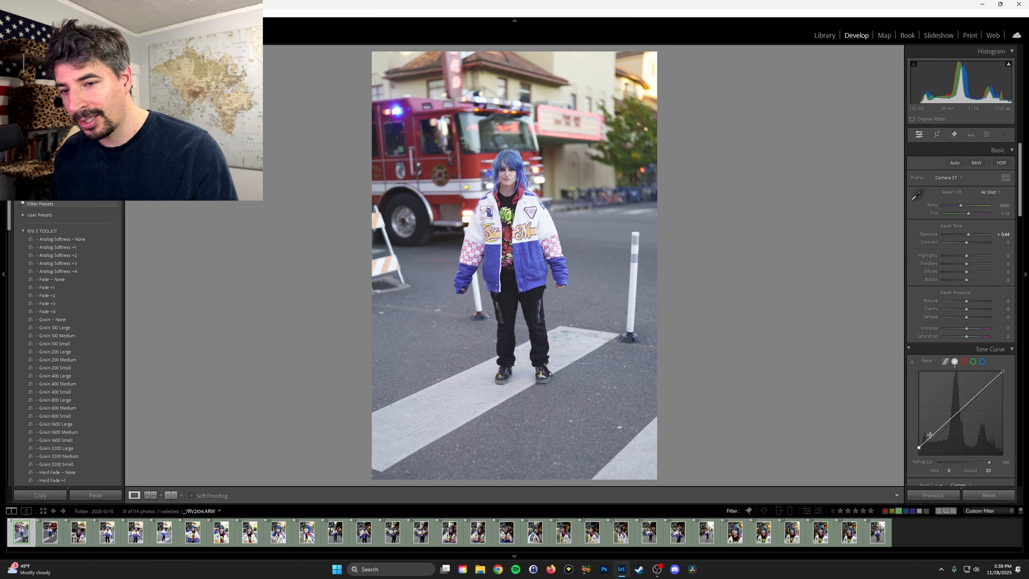
pyautogui.moveTo(930, 435); pyautogui.dragTo(947, 469)
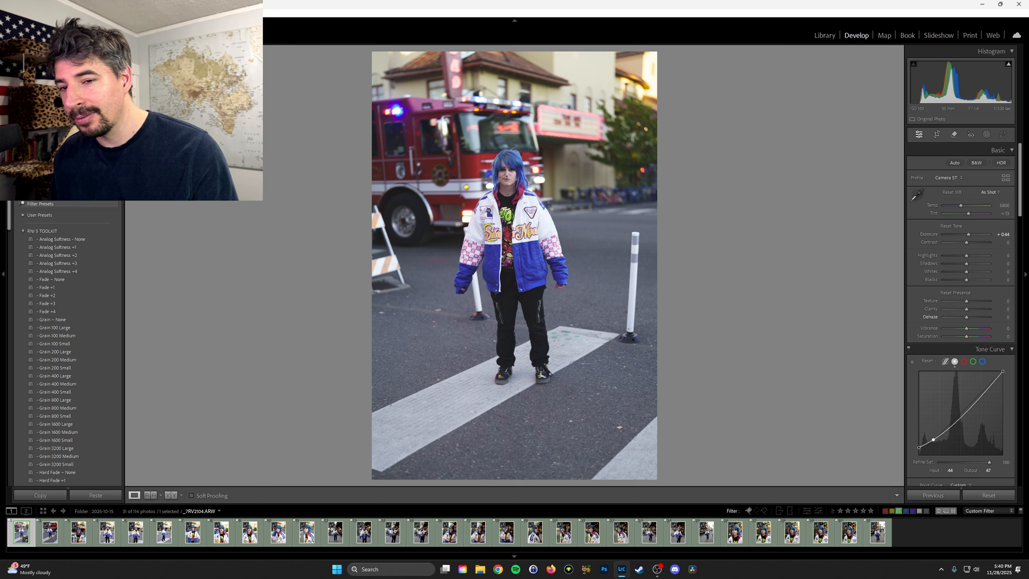
pyautogui.moveTo(971, 407); pyautogui.dragTo(958, 399)
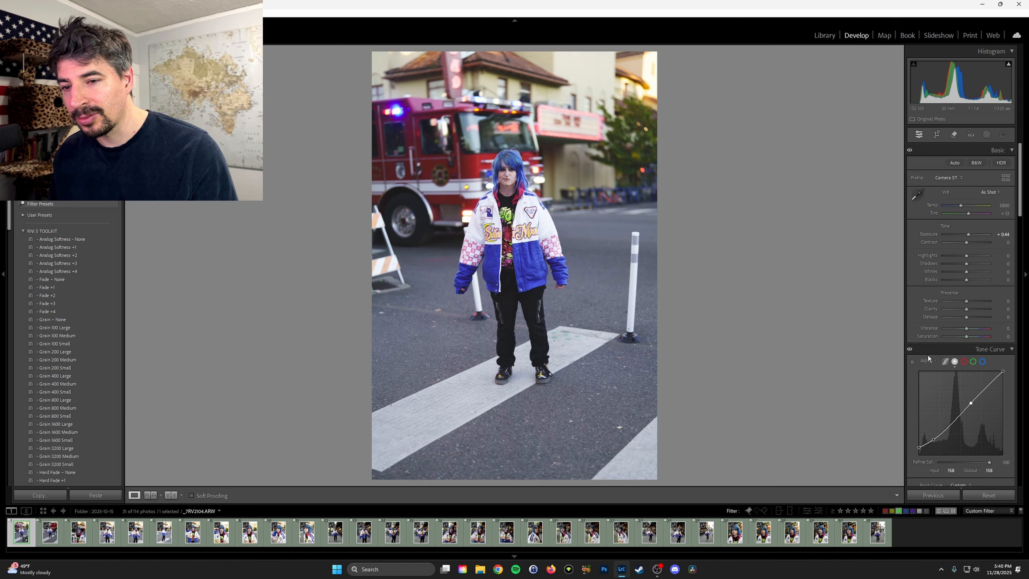
pyautogui.scroll(-3, 928, 356)
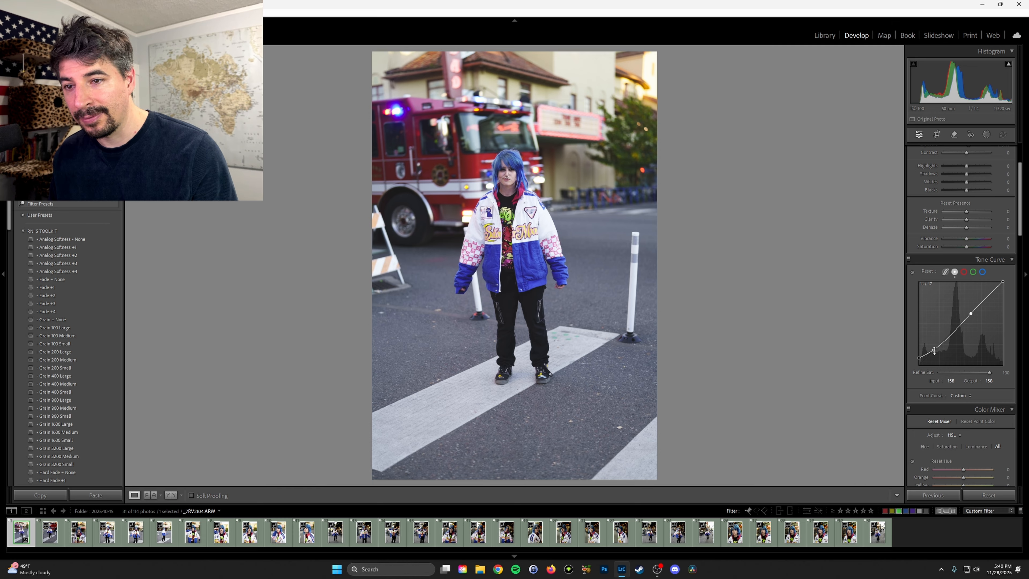
pyautogui.moveTo(933, 349); pyautogui.dragTo(939, 364)
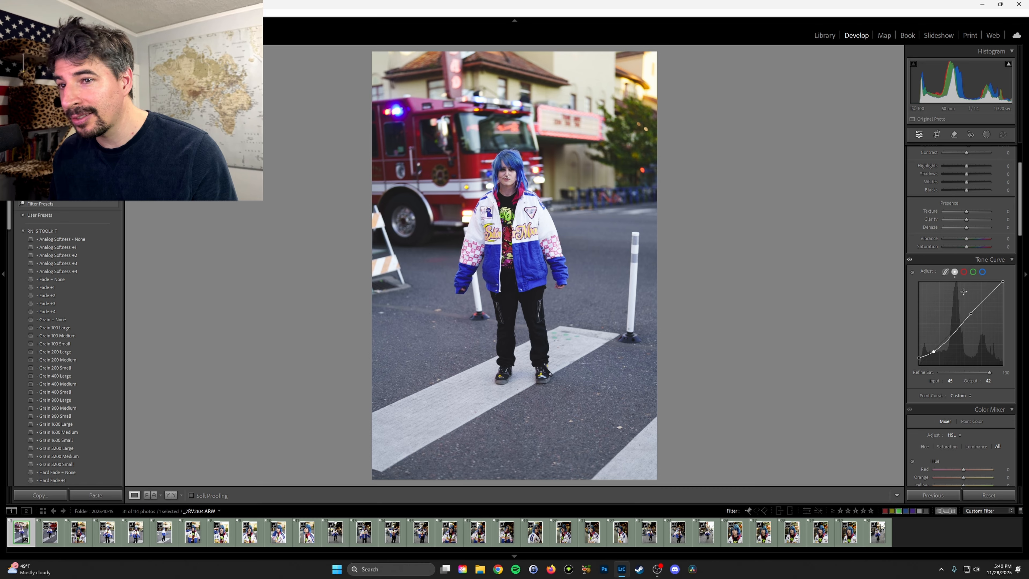
# Step: Tint the shadows green in Color Grading with hue 115 and saturation 99
pyautogui.scroll(-5, 968, 239)
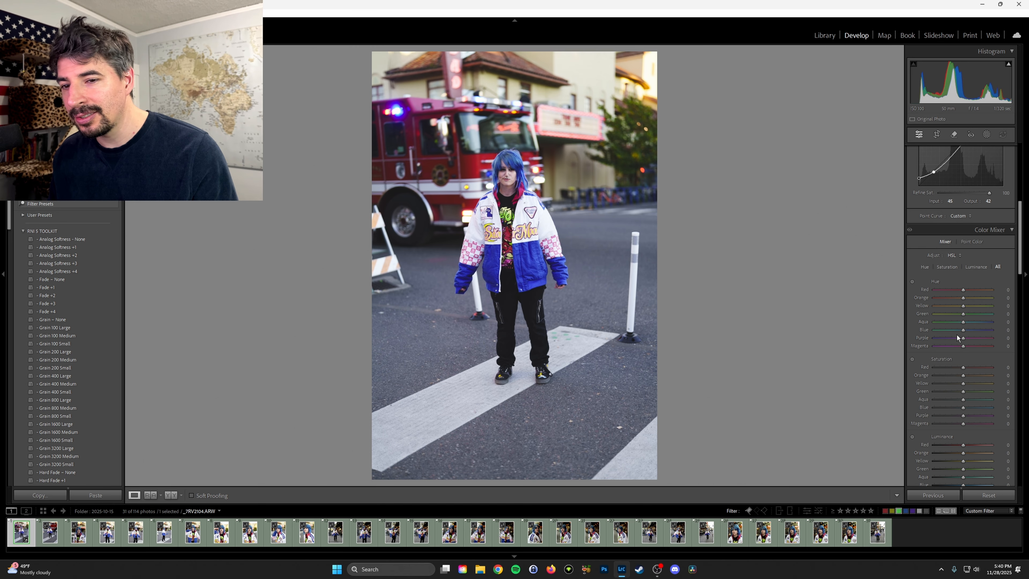
pyautogui.scroll(-1, 957, 335)
pyautogui.scroll(-4, 956, 332)
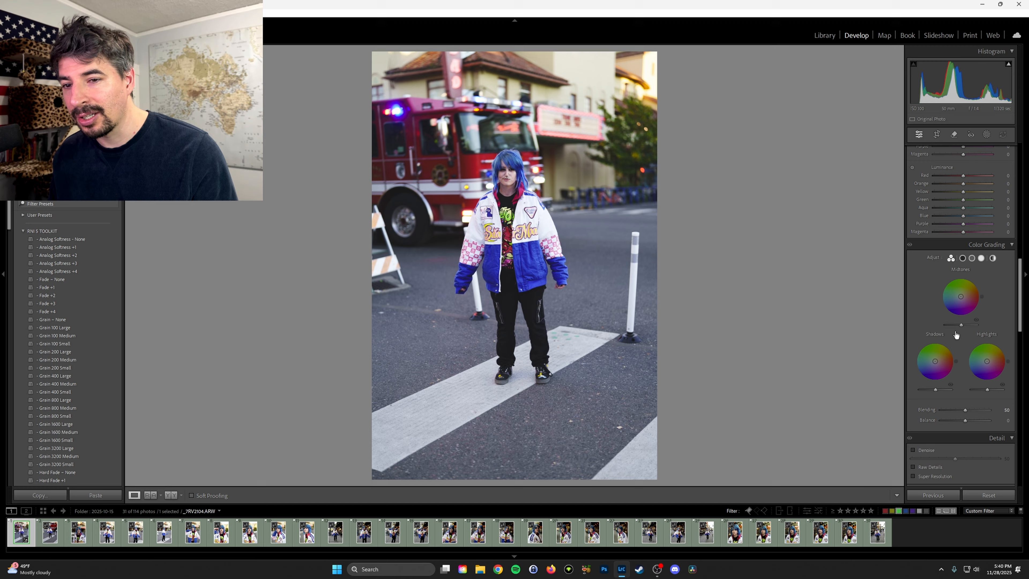
pyautogui.click(963, 259)
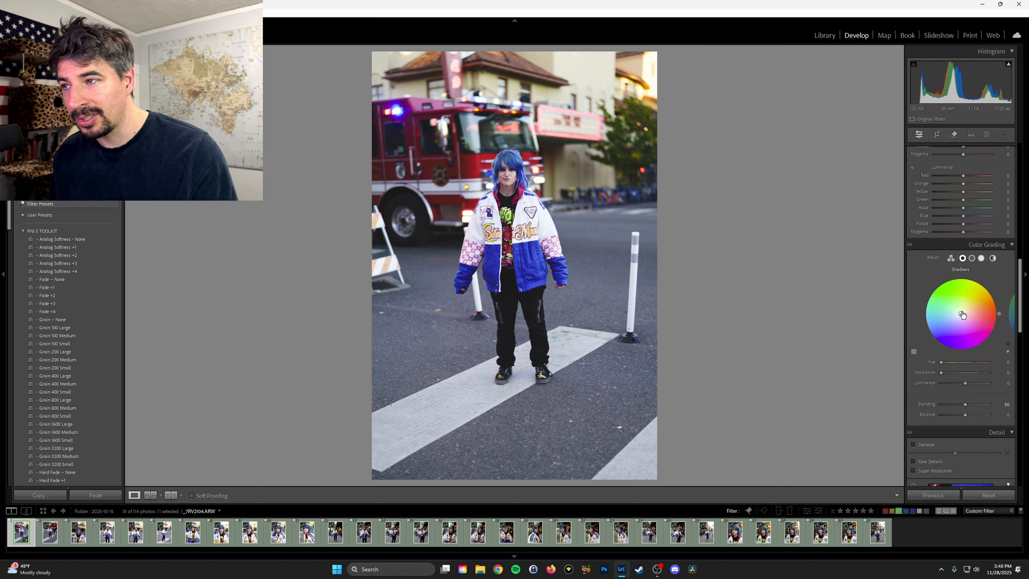
pyautogui.moveTo(963, 314); pyautogui.dragTo(947, 284)
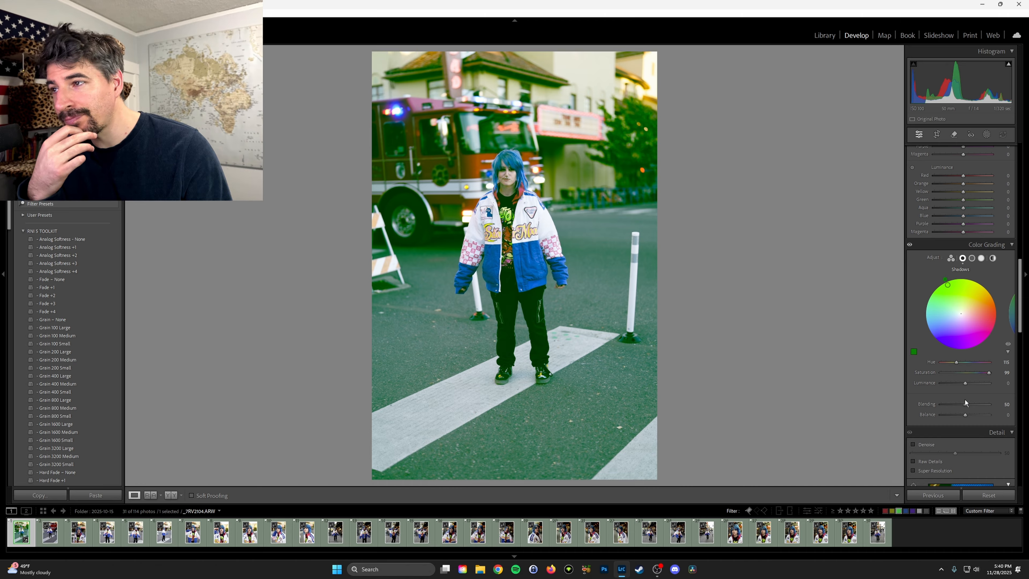
# Step: Try both ends of the color grading balance and set it to +82
pyautogui.click(964, 414)
pyautogui.moveTo(965, 414); pyautogui.dragTo(983, 414)
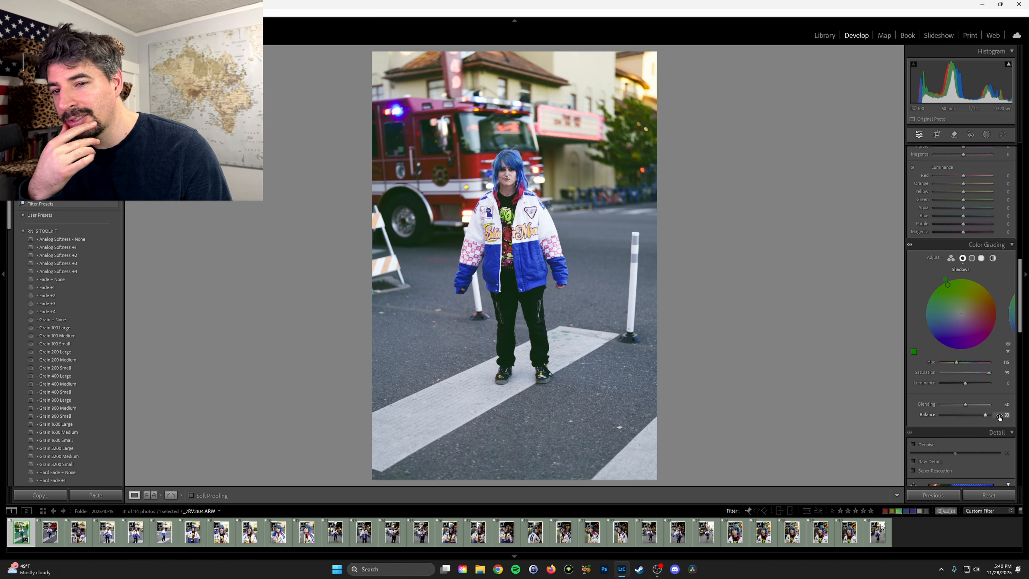
pyautogui.moveTo(986, 414); pyautogui.dragTo(902, 417)
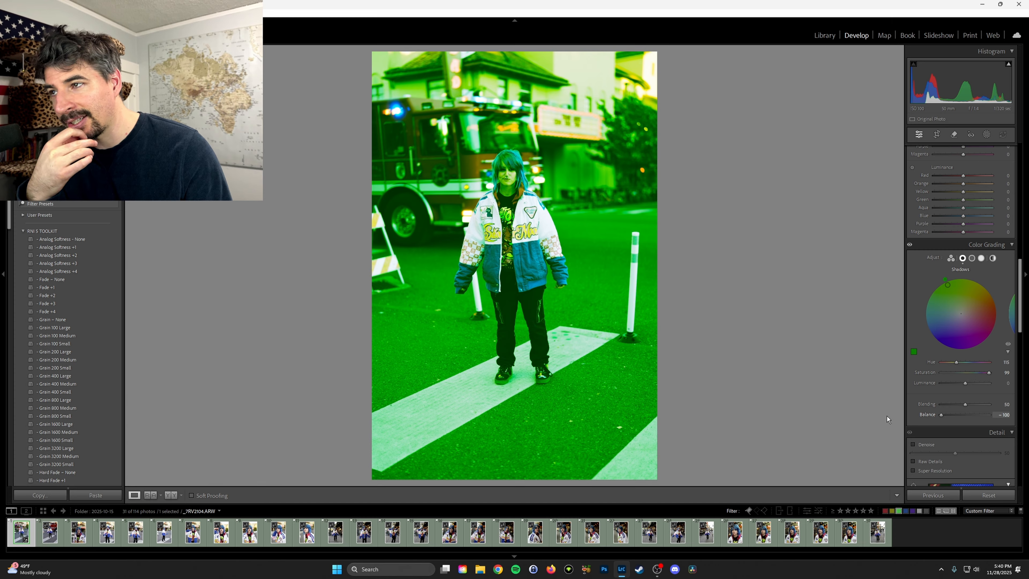
pyautogui.click(985, 416)
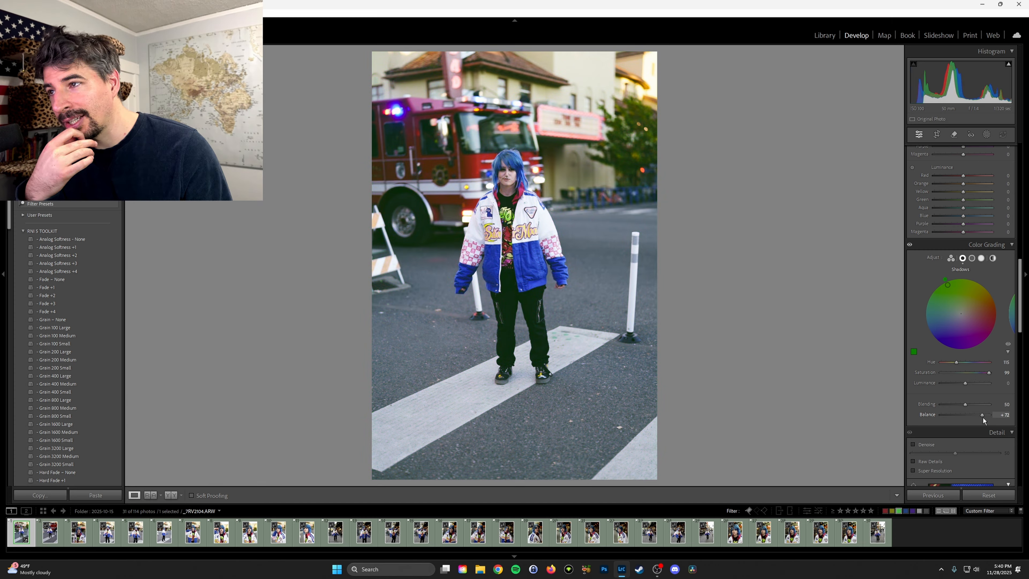
pyautogui.moveTo(983, 417); pyautogui.dragTo(987, 417)
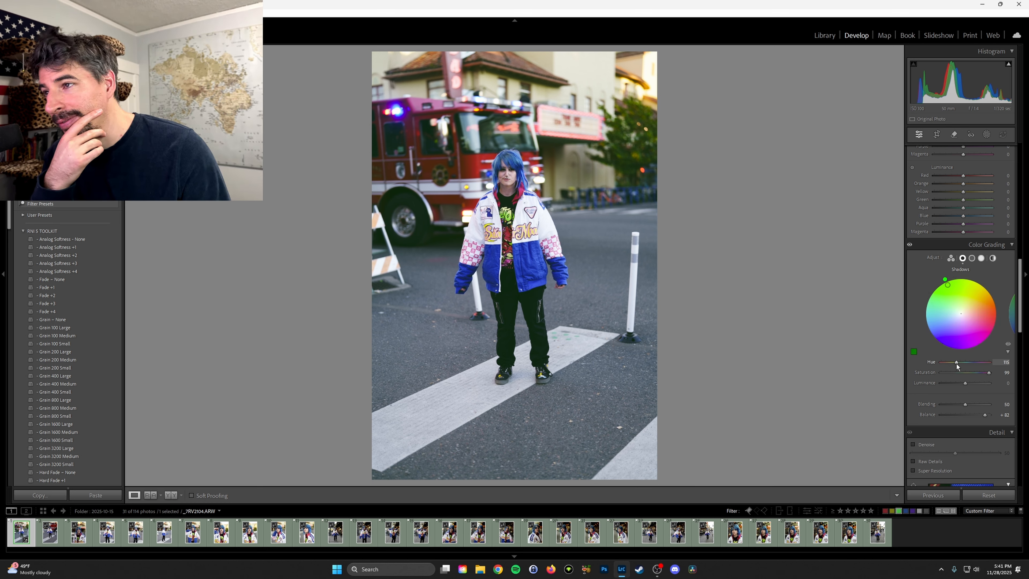
# Step: Shift the shadow tint's hue to 87 and check the subject's face close up
pyautogui.moveTo(956, 364); pyautogui.dragTo(952, 358)
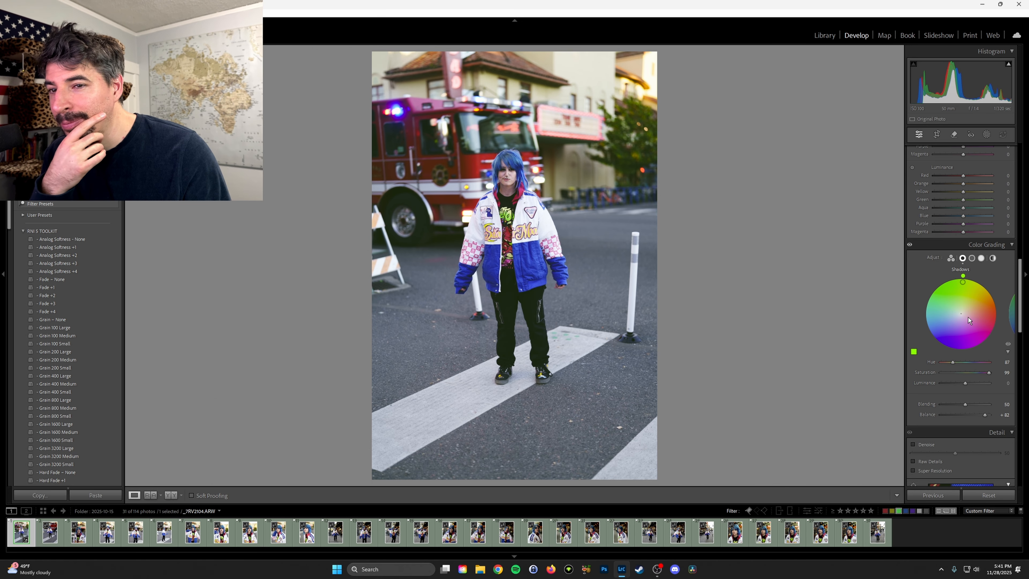
pyautogui.click(515, 175)
pyautogui.click(515, 175)
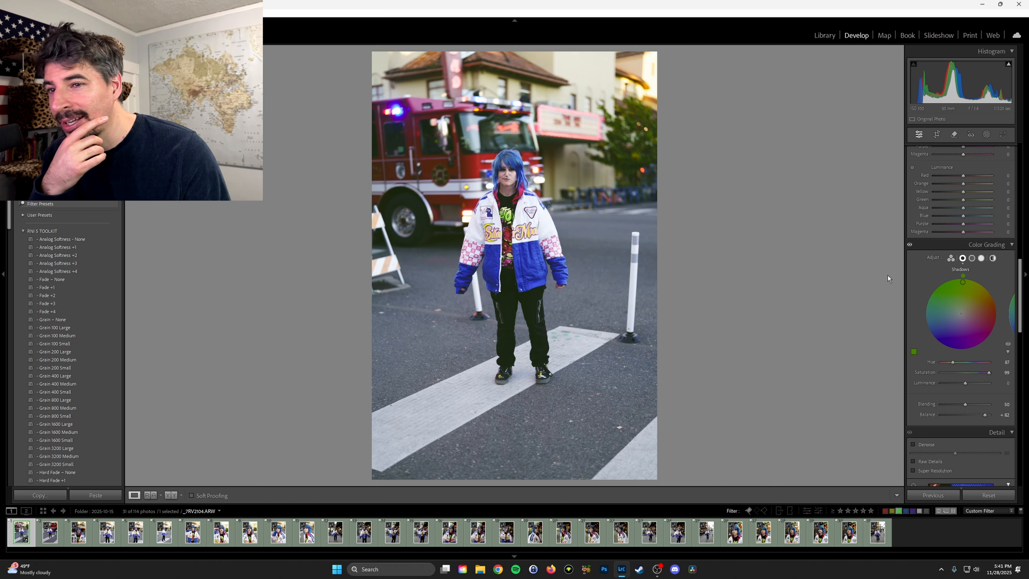
# Step: Tint the midtones blue with hue 211 and saturation 3, and compare the photo with and without the tint
pyautogui.click(974, 257)
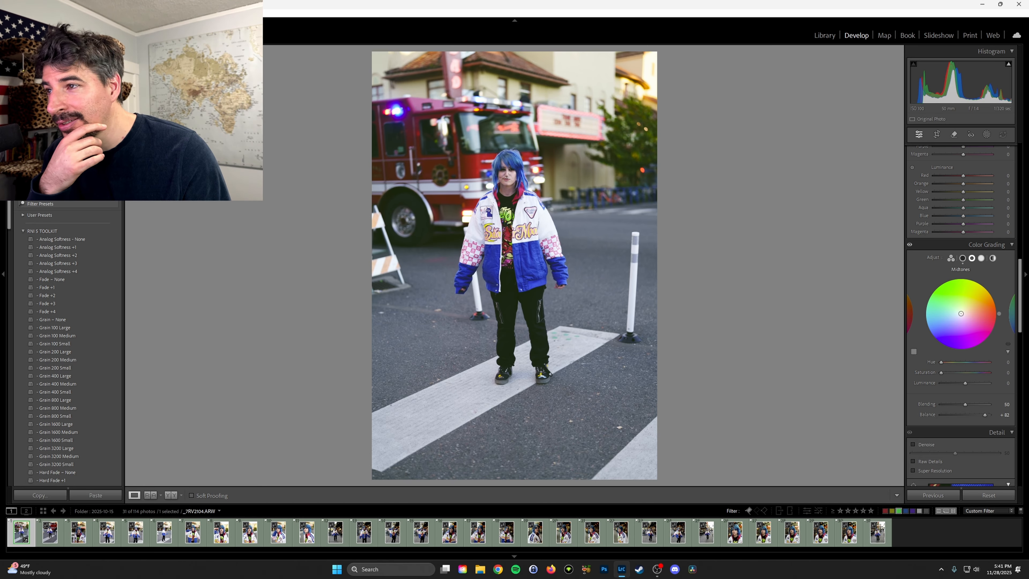
pyautogui.moveTo(961, 313); pyautogui.dragTo(961, 317)
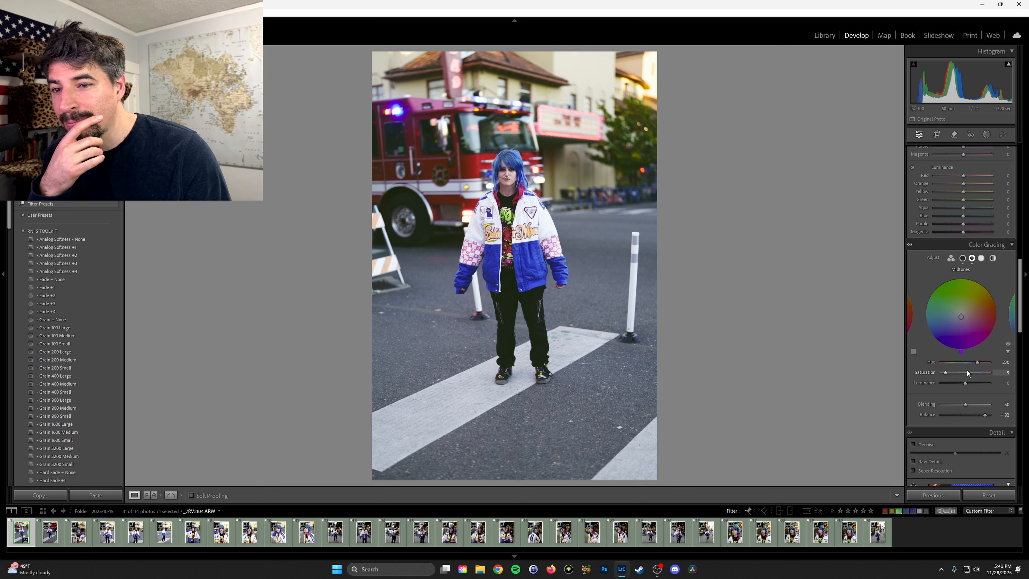
pyautogui.moveTo(967, 370); pyautogui.dragTo(970, 365)
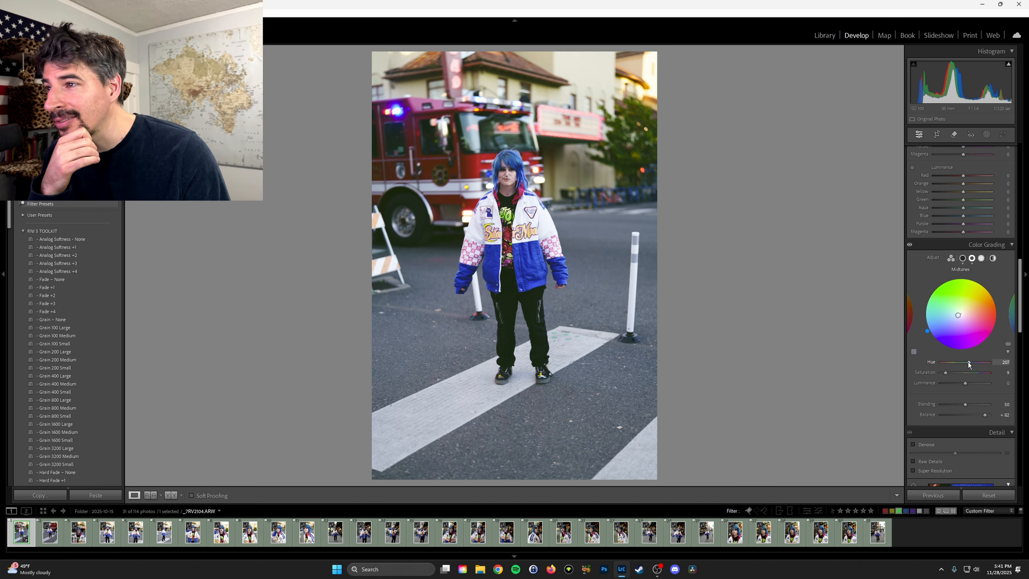
pyautogui.moveTo(968, 362); pyautogui.dragTo(969, 363)
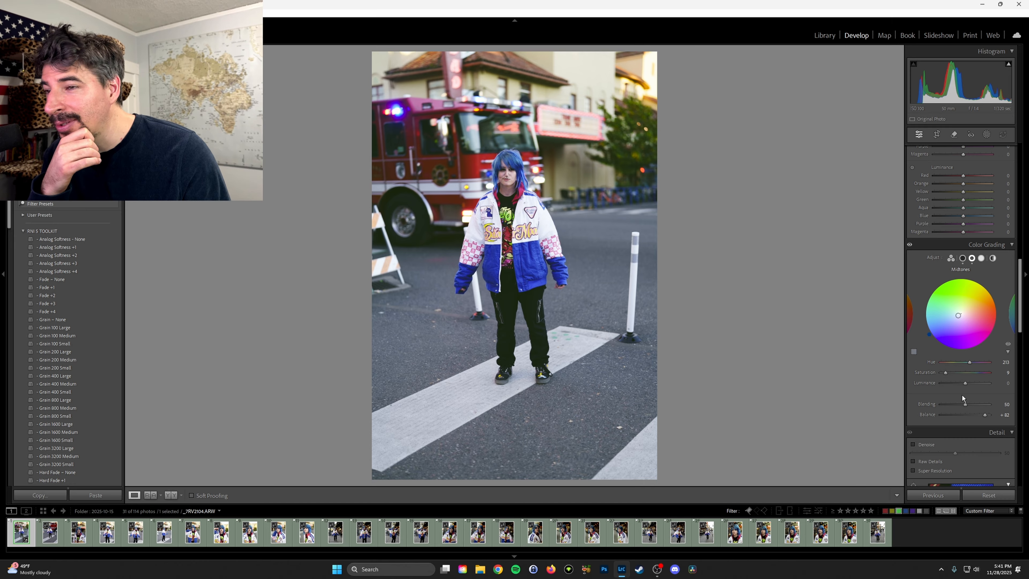
pyautogui.moveTo(947, 374); pyautogui.dragTo(944, 378)
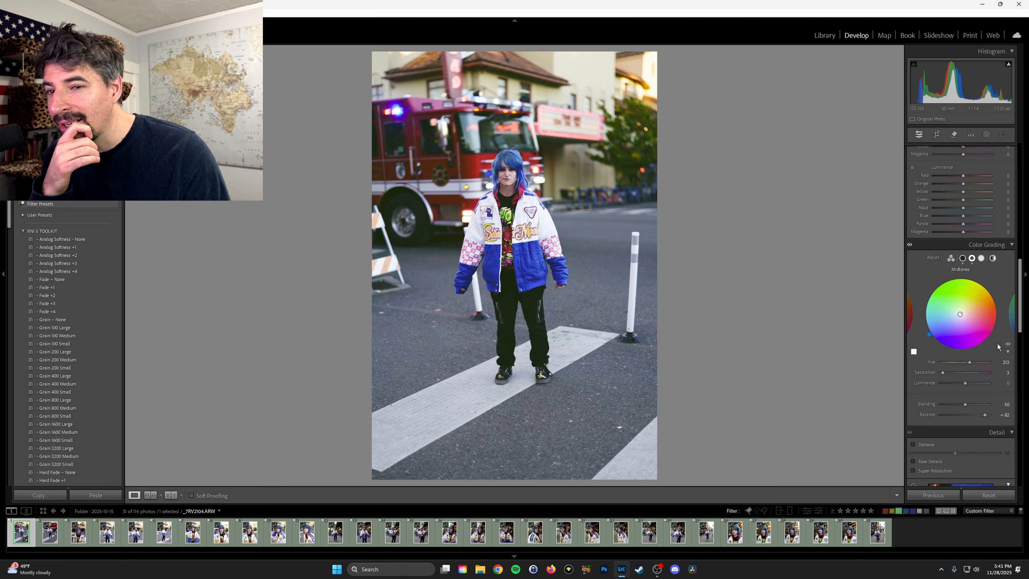
pyautogui.click(1008, 345)
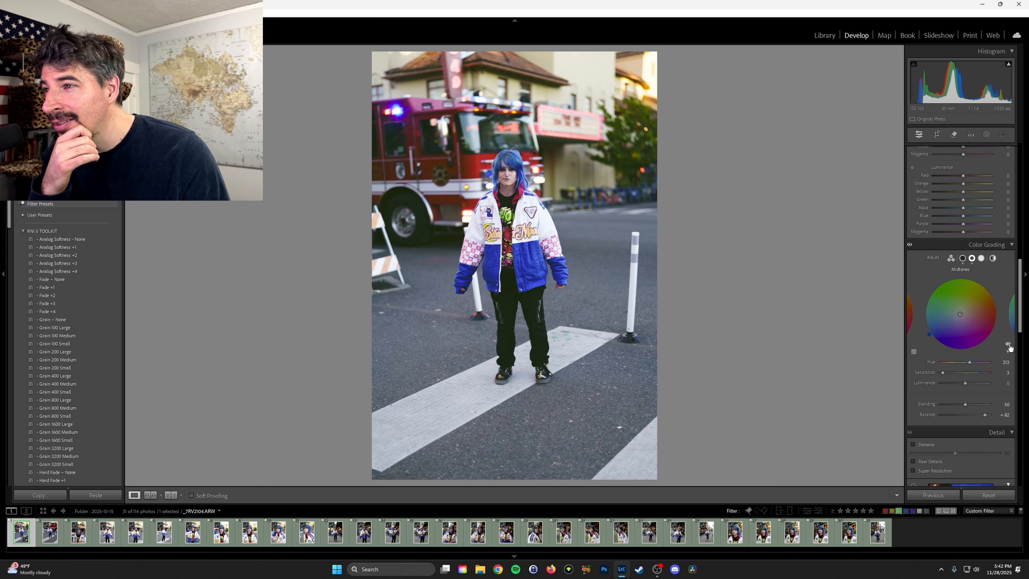
# Step: Give the highlights a faint blue tint with hue 210 and saturation 7
pyautogui.click(981, 258)
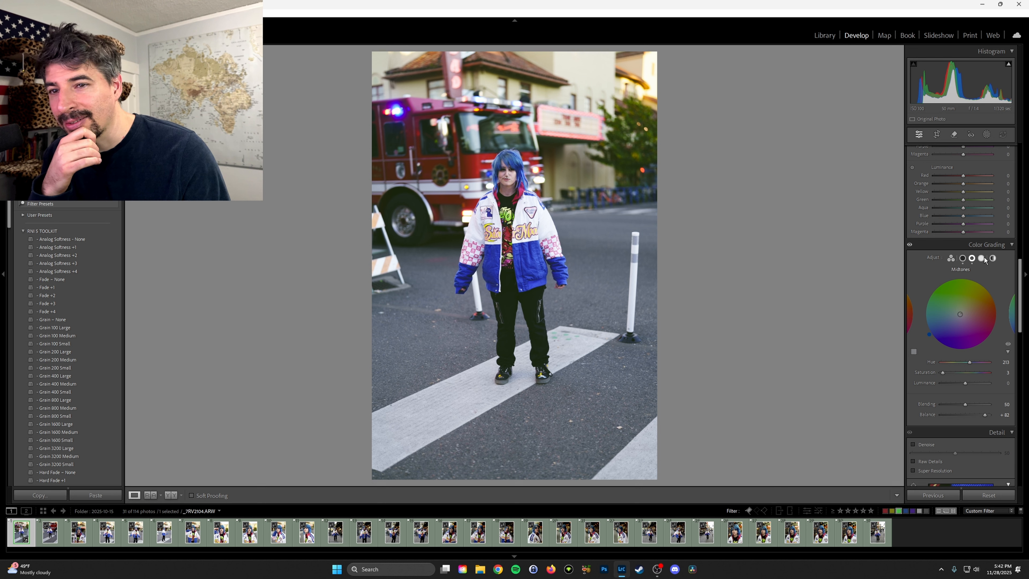
pyautogui.moveTo(971, 300); pyautogui.dragTo(957, 313)
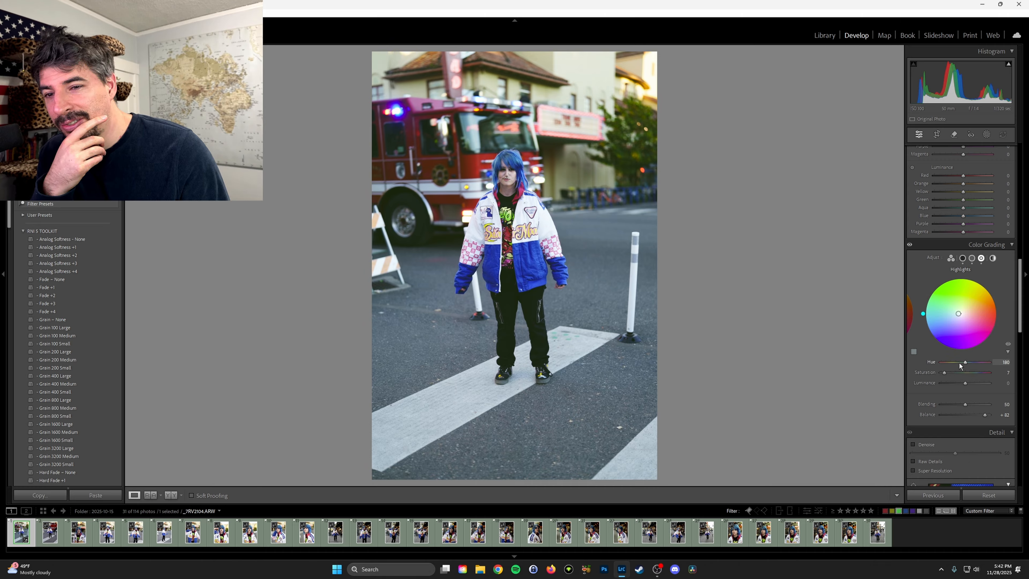
pyautogui.moveTo(964, 363); pyautogui.dragTo(968, 359)
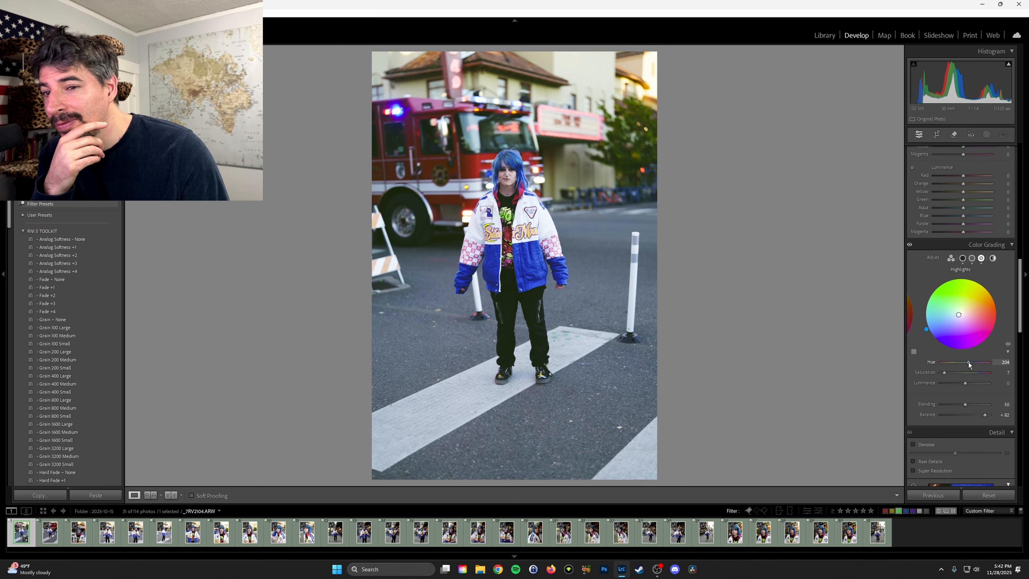
pyautogui.moveTo(969, 362); pyautogui.dragTo(970, 363)
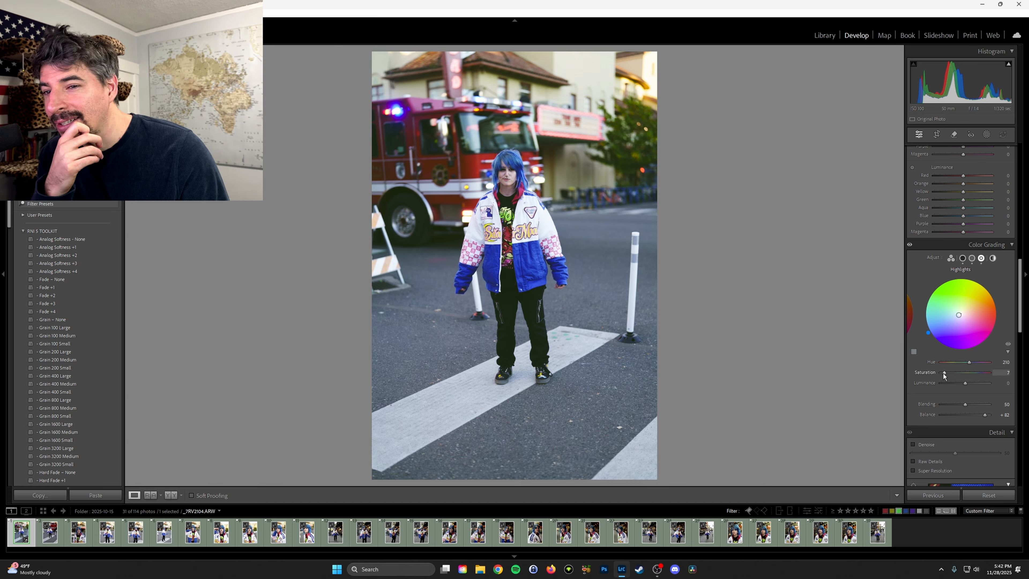
# Step: Lower the highlight tint's saturation to 4 and then 2, comparing the photo with and without the tint each time
pyautogui.moveTo(943, 374); pyautogui.dragTo(943, 373)
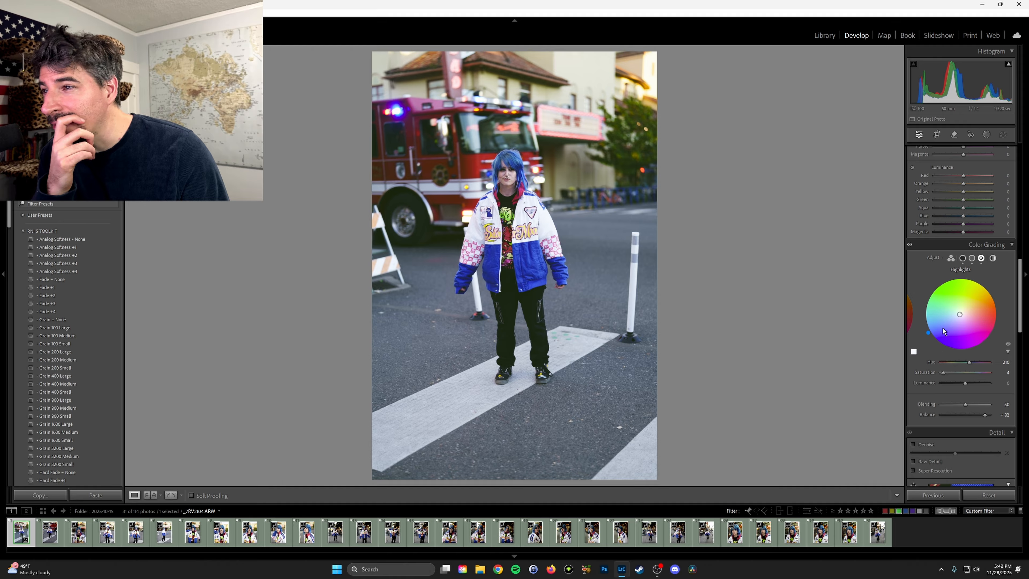
pyautogui.click(1008, 345)
pyautogui.click(1008, 345)
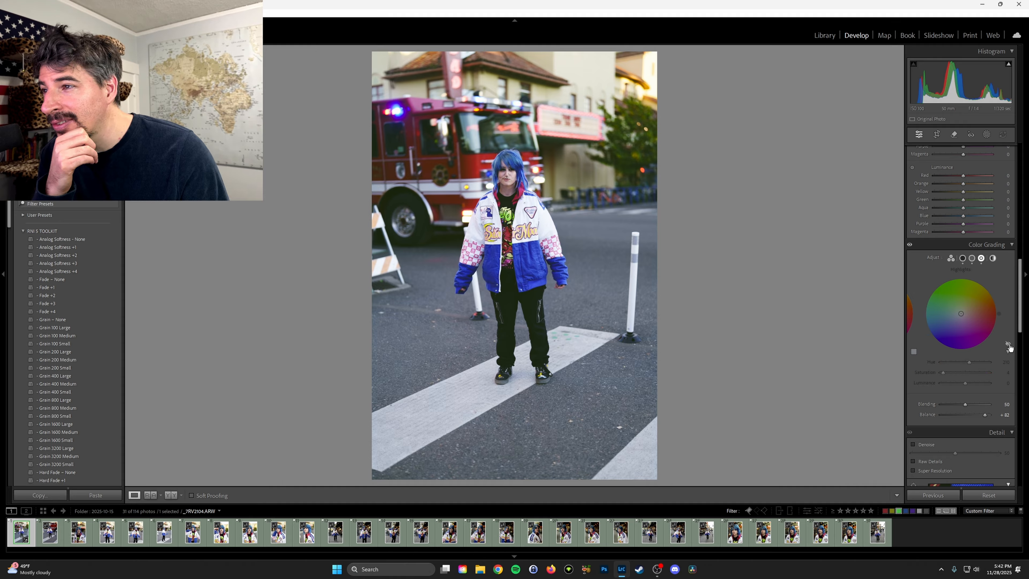
pyautogui.click(1008, 345)
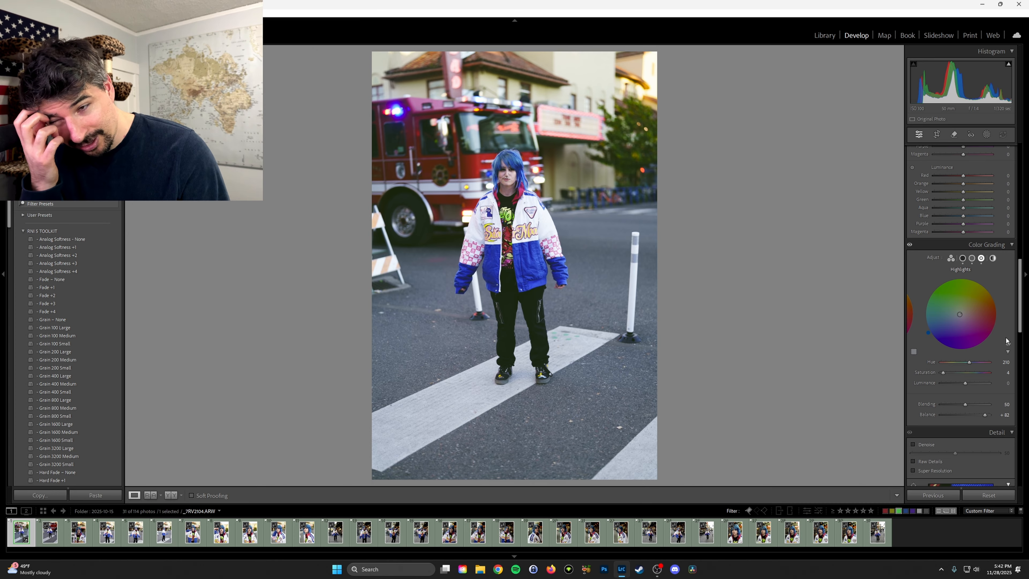
pyautogui.moveTo(945, 375); pyautogui.dragTo(942, 375)
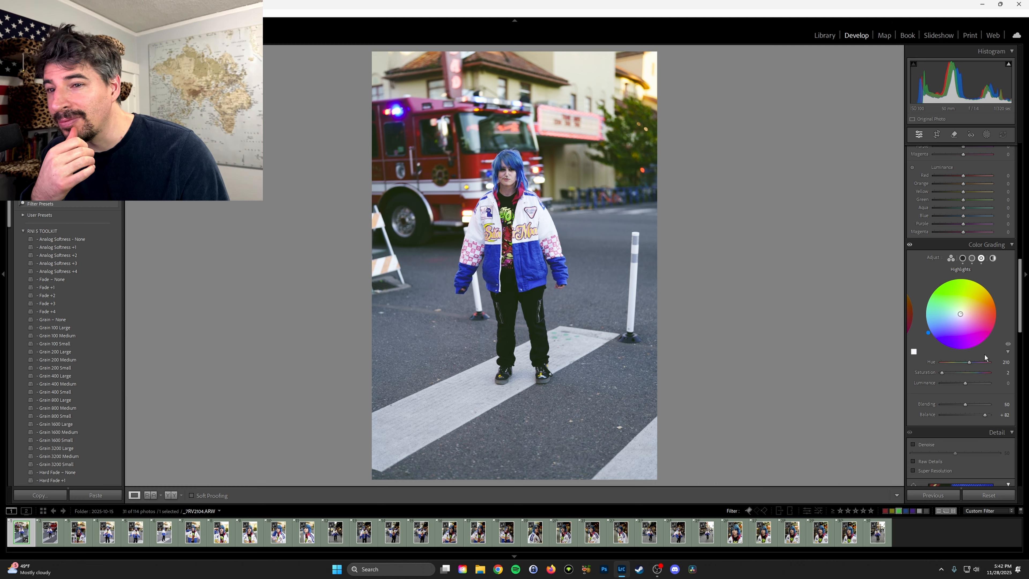
pyautogui.click(1008, 345)
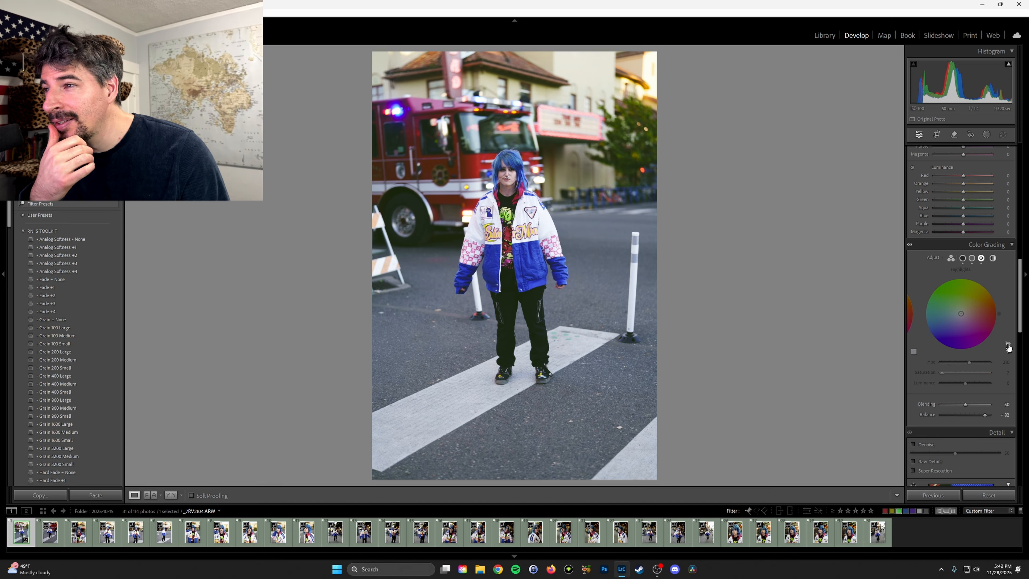
pyautogui.click(1008, 346)
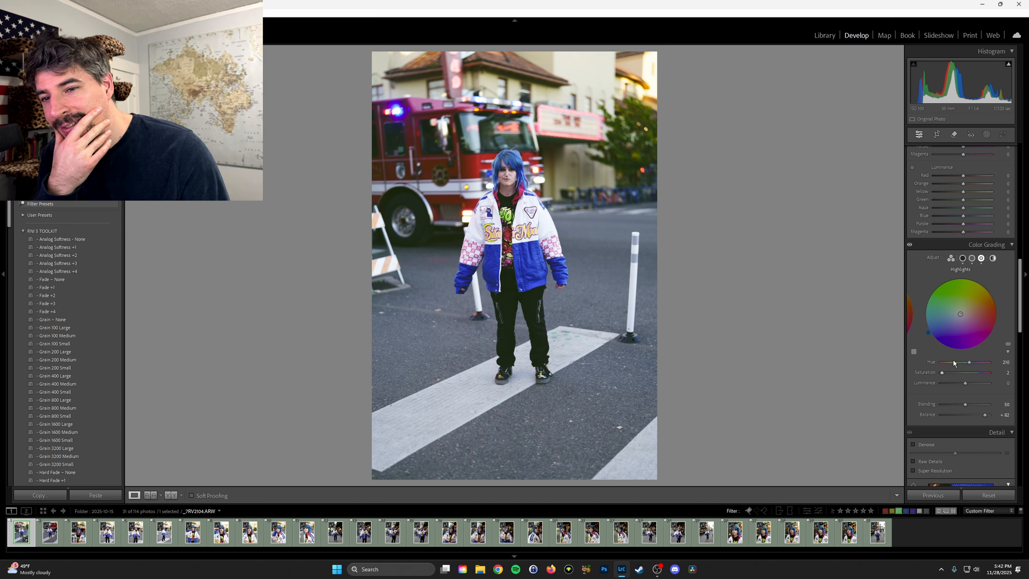
# Step: Shift the highlight tint to a warm yellow-orange with hue 48, and compare the photo with and without it
pyautogui.moveTo(970, 362); pyautogui.dragTo(942, 361)
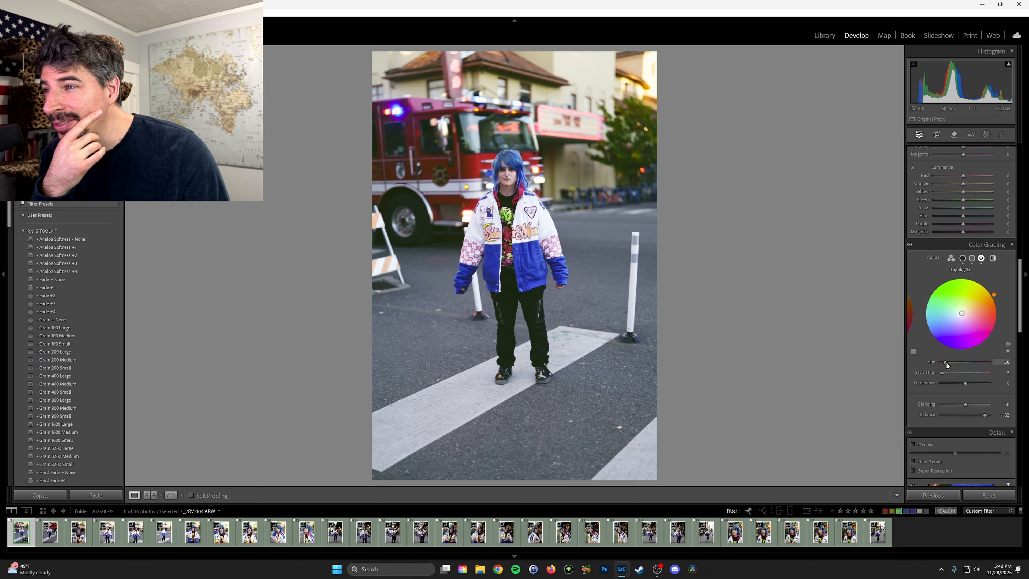
pyautogui.moveTo(949, 364); pyautogui.dragTo(949, 365)
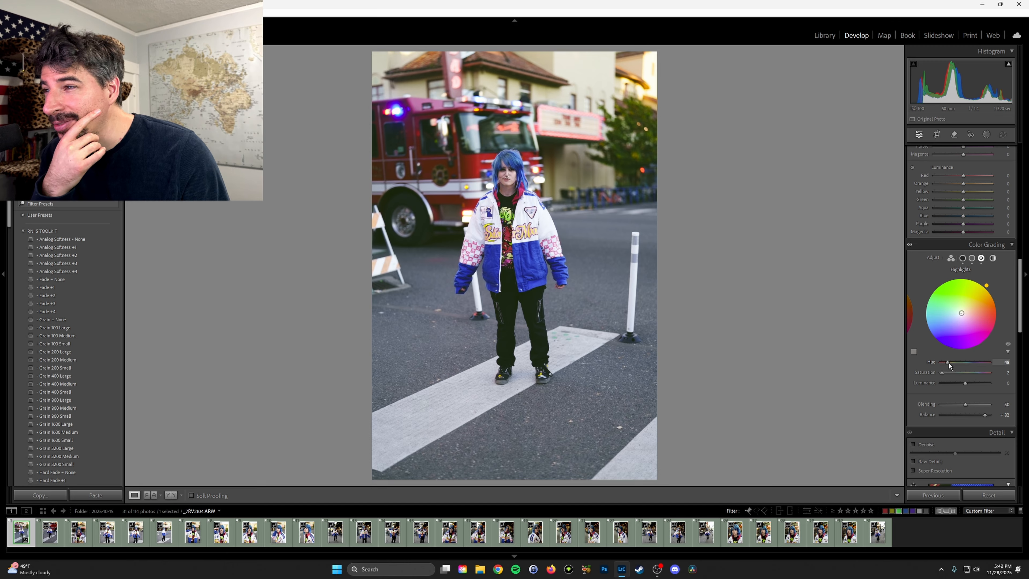
pyautogui.click(1008, 344)
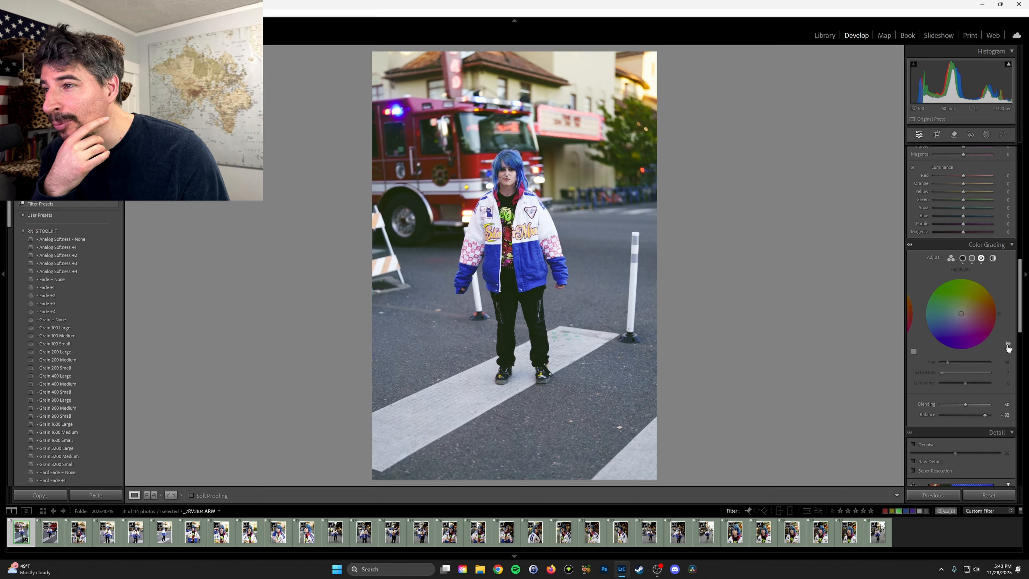
pyautogui.click(1007, 345)
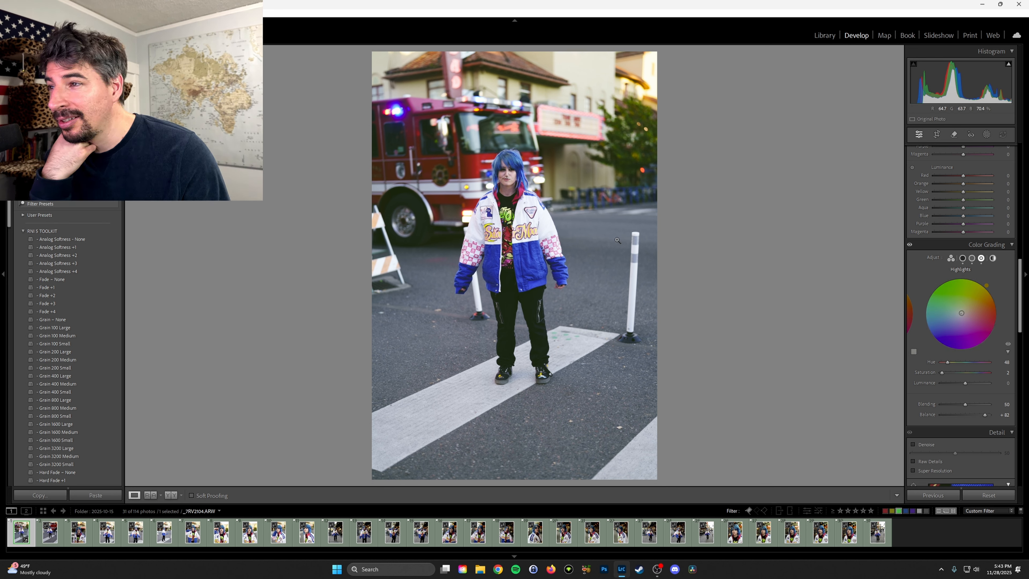
pyautogui.click(1008, 345)
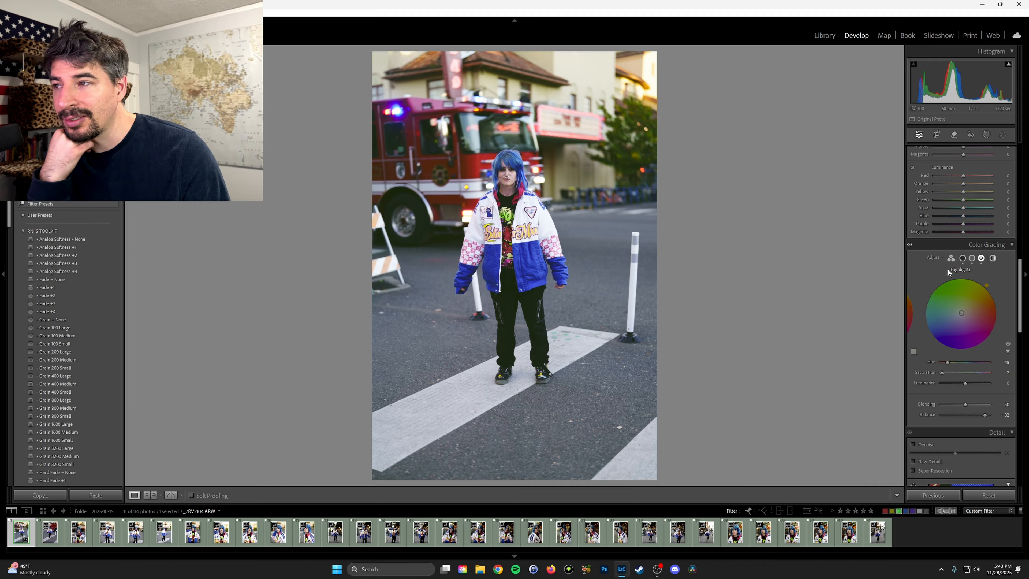
# Step: Try a shadow tint hue of 69, then return to the last highlight hue state and clear the history above it
pyautogui.click(963, 258)
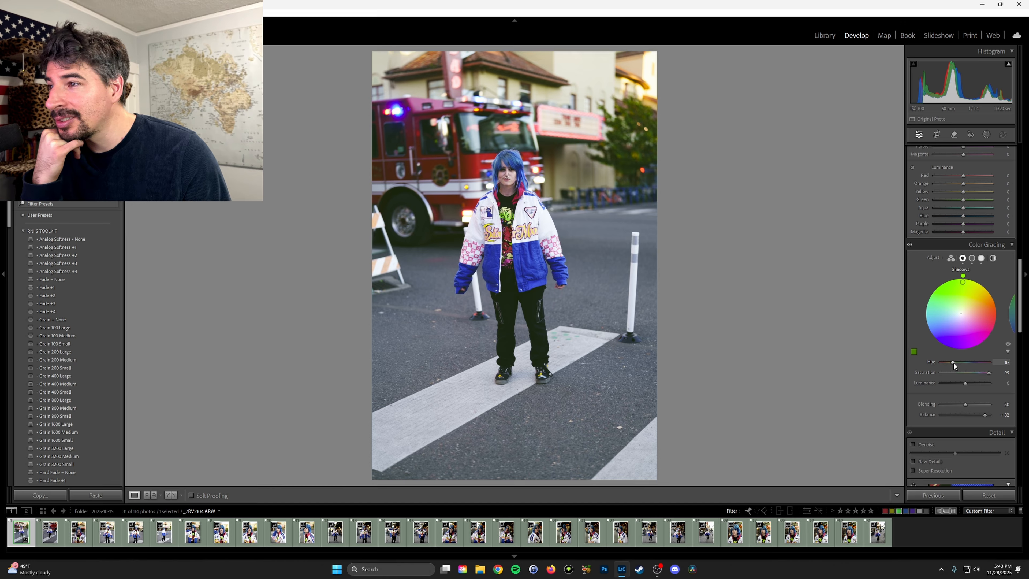
pyautogui.moveTo(954, 362); pyautogui.dragTo(952, 362)
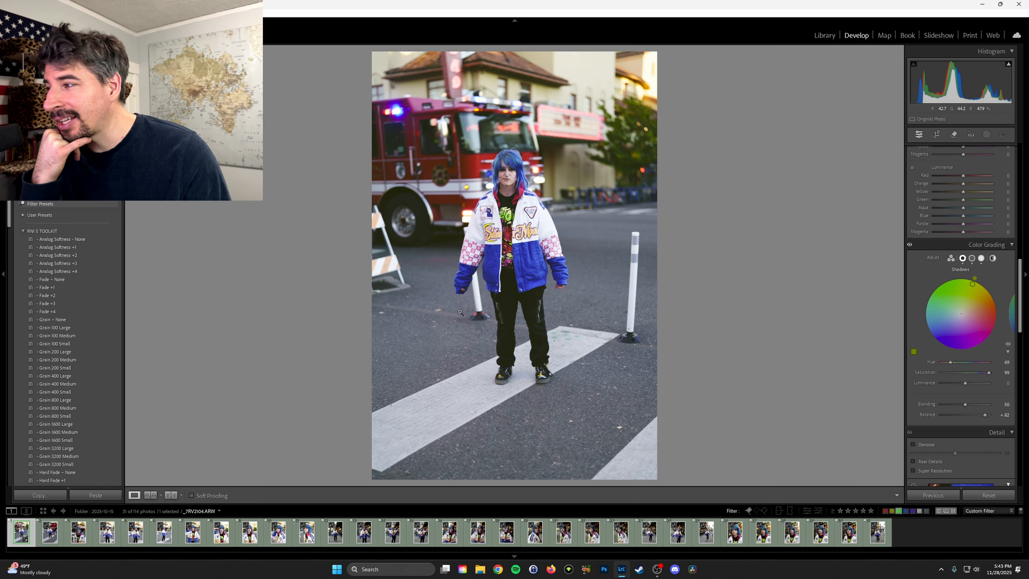
pyautogui.scroll(-10, 100, 300)
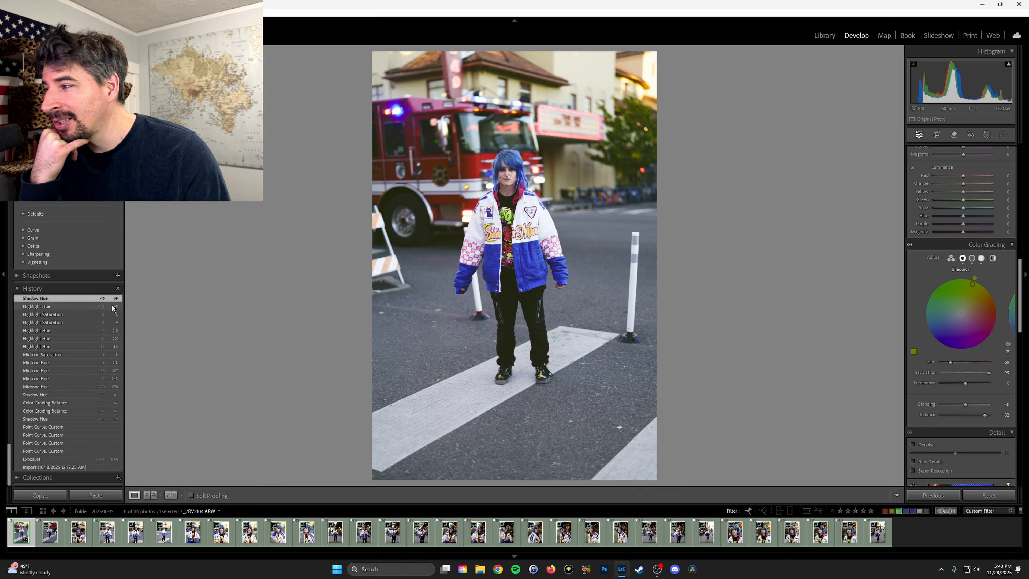
pyautogui.click(111, 307)
pyautogui.rightClick(111, 306)
pyautogui.click(131, 331)
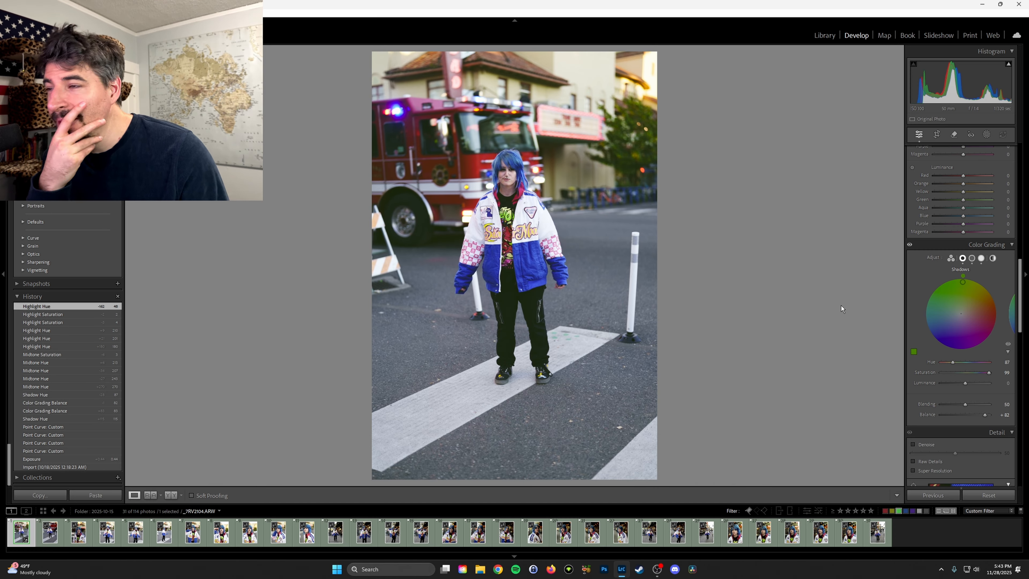
# Step: Compare the edited portrait with its unedited version
pyautogui.scroll(5, 996, 291)
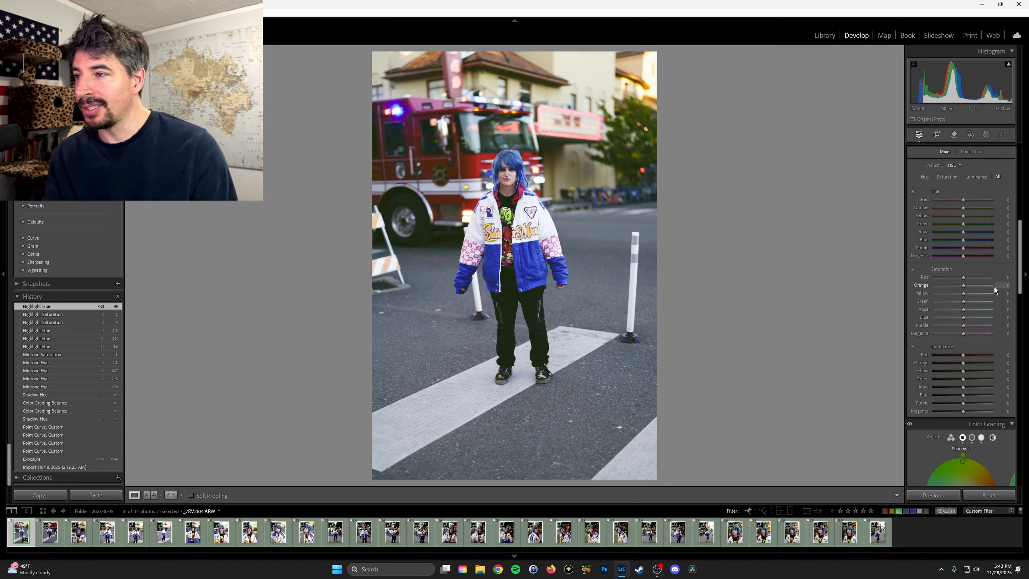
pyautogui.press('\\')
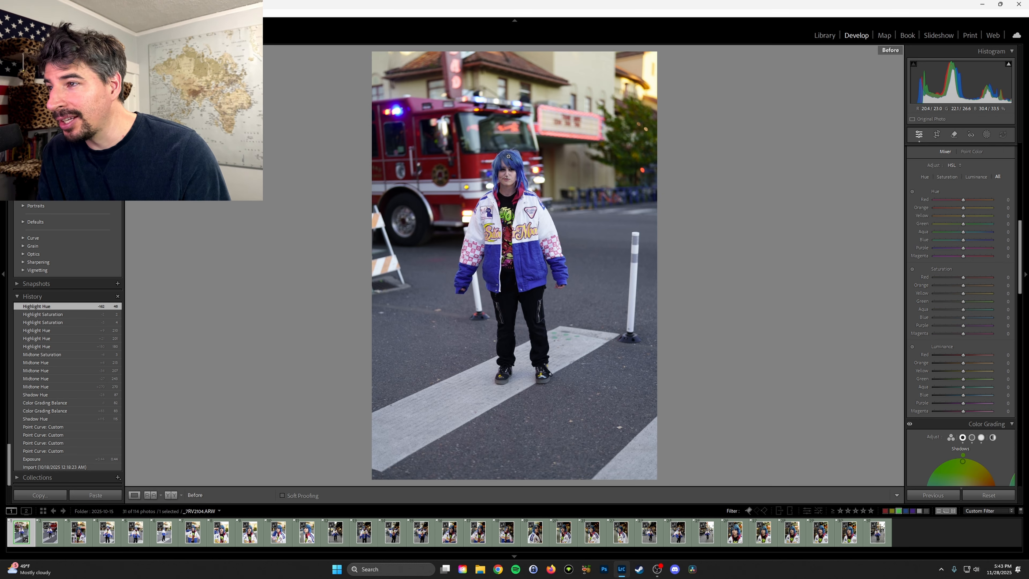
pyautogui.press('\\')
pyautogui.scroll(8, 932, 251)
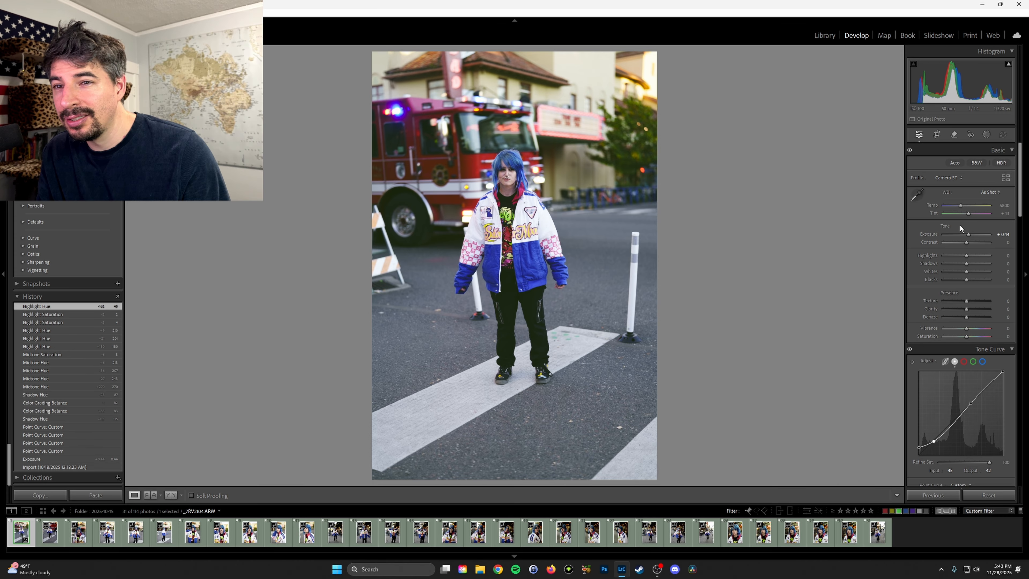
# Step: Try color grading balances of +97 and +87, then return to the last highlight hue state in the history
pyautogui.scroll(-10, 912, 350)
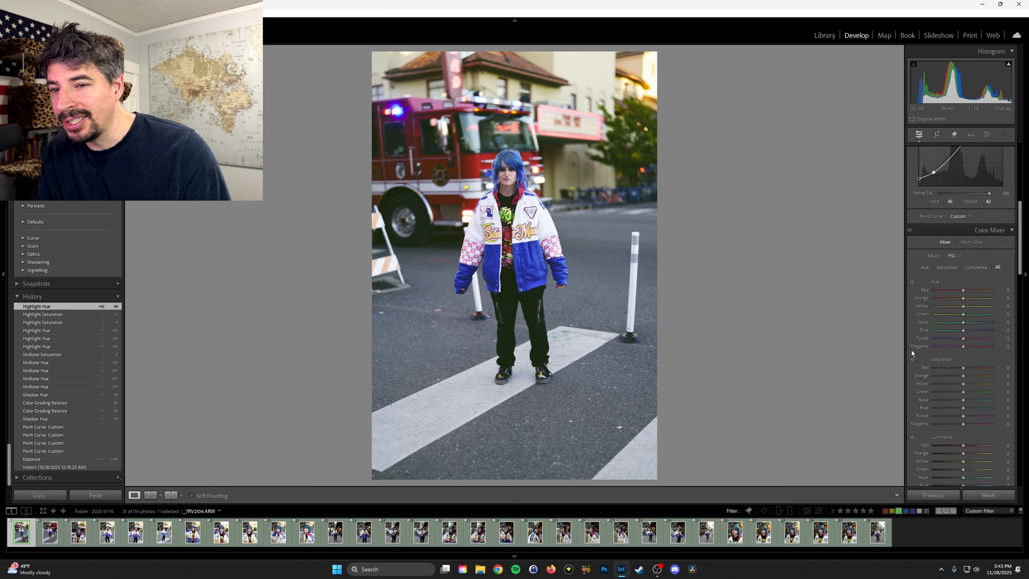
pyautogui.scroll(-3, 985, 476)
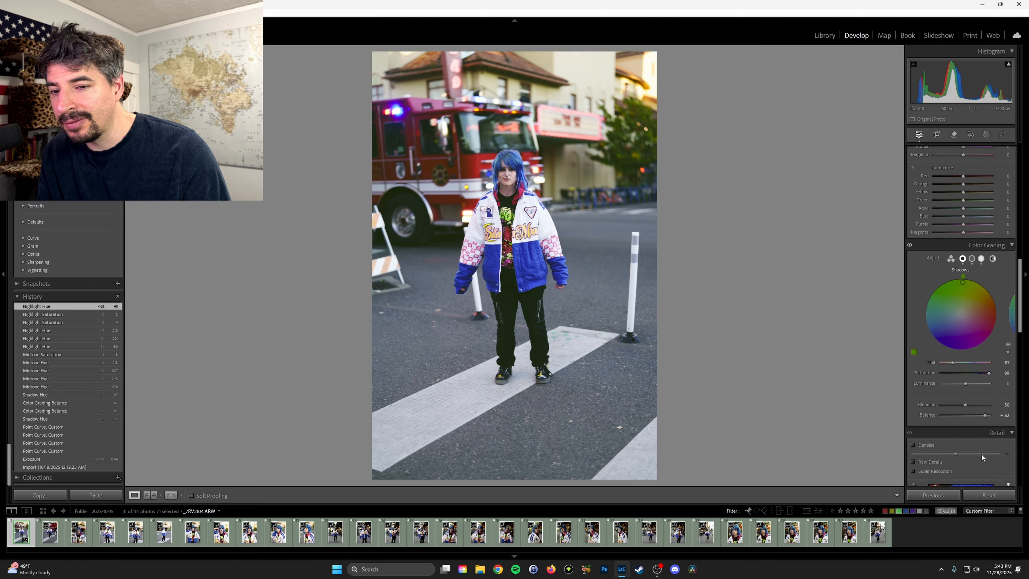
pyautogui.moveTo(984, 413); pyautogui.dragTo(988, 413)
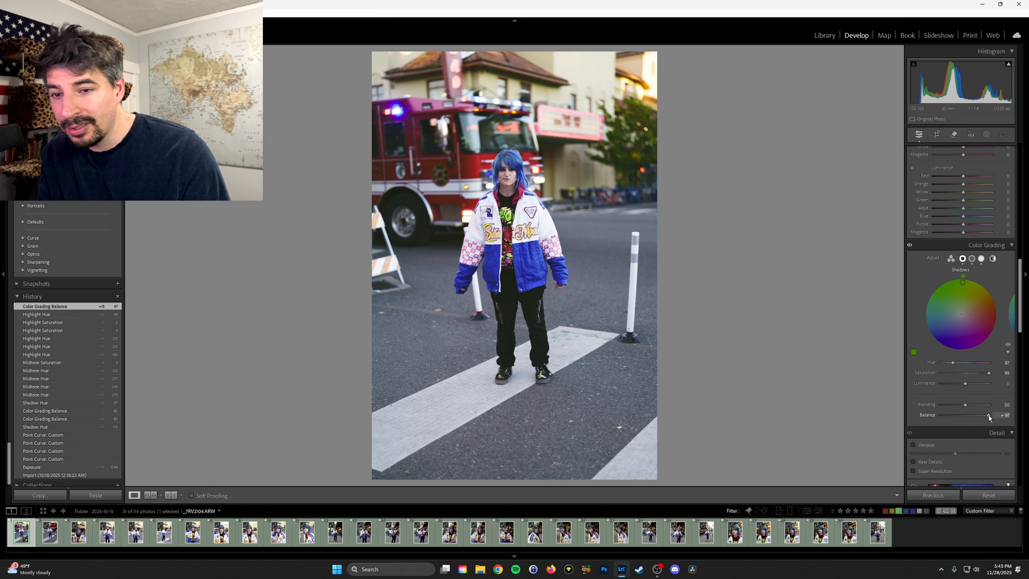
pyautogui.moveTo(989, 415); pyautogui.dragTo(987, 414)
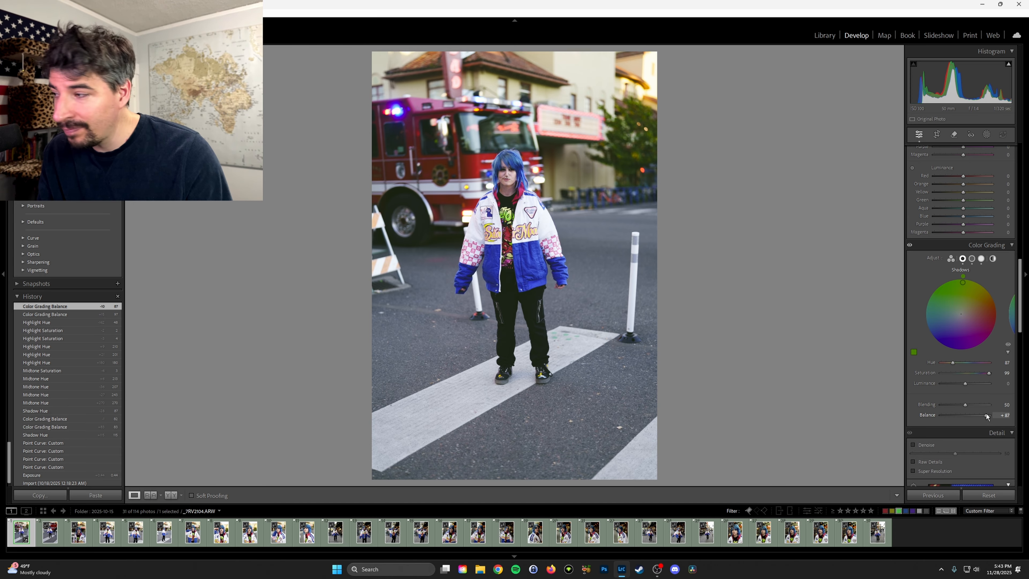
pyautogui.click(108, 330)
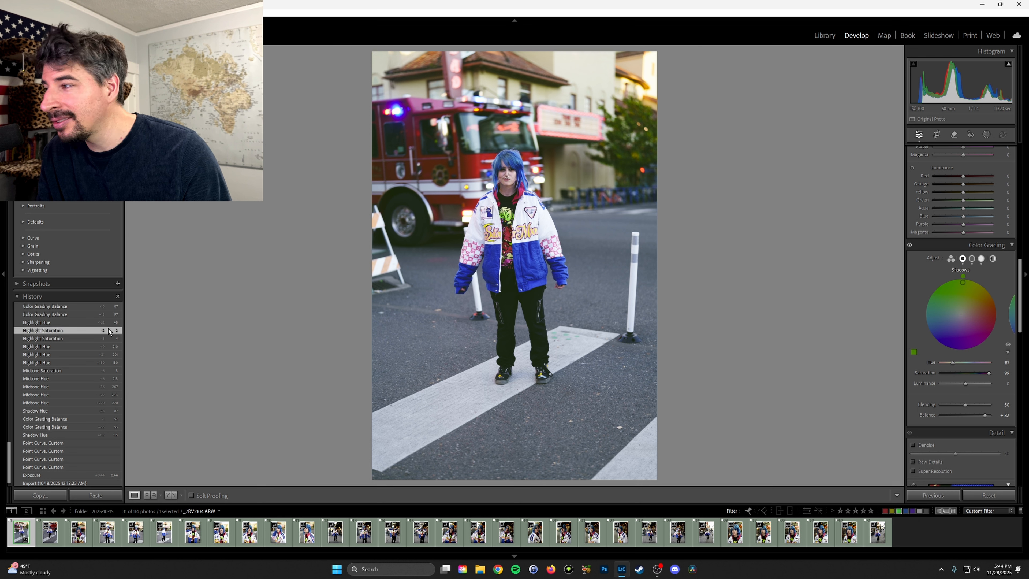
pyautogui.click(106, 323)
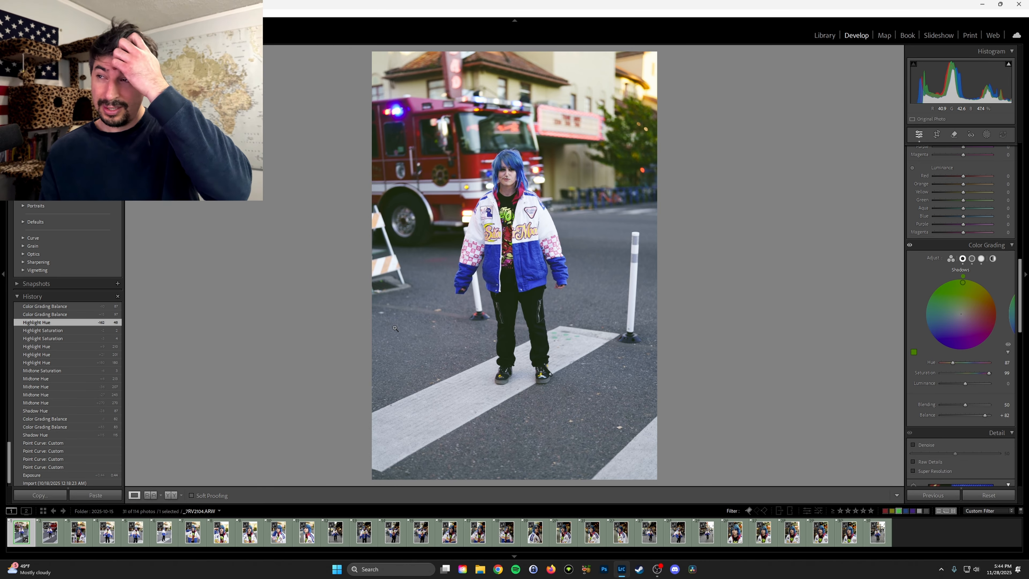
# Step: Check the restored edit against the original photo once more
pyautogui.scroll(10, 959, 299)
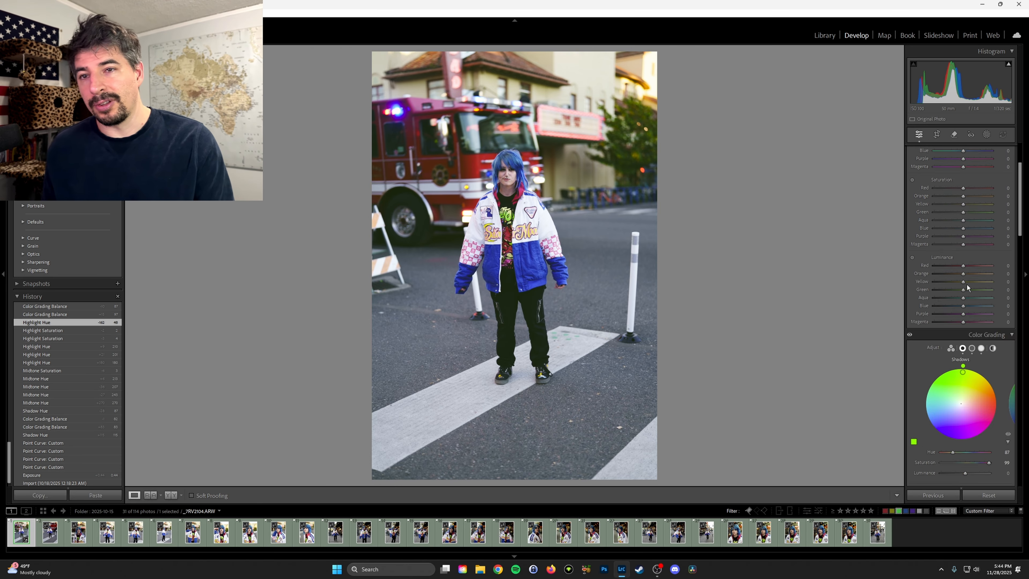
pyautogui.press('\\')
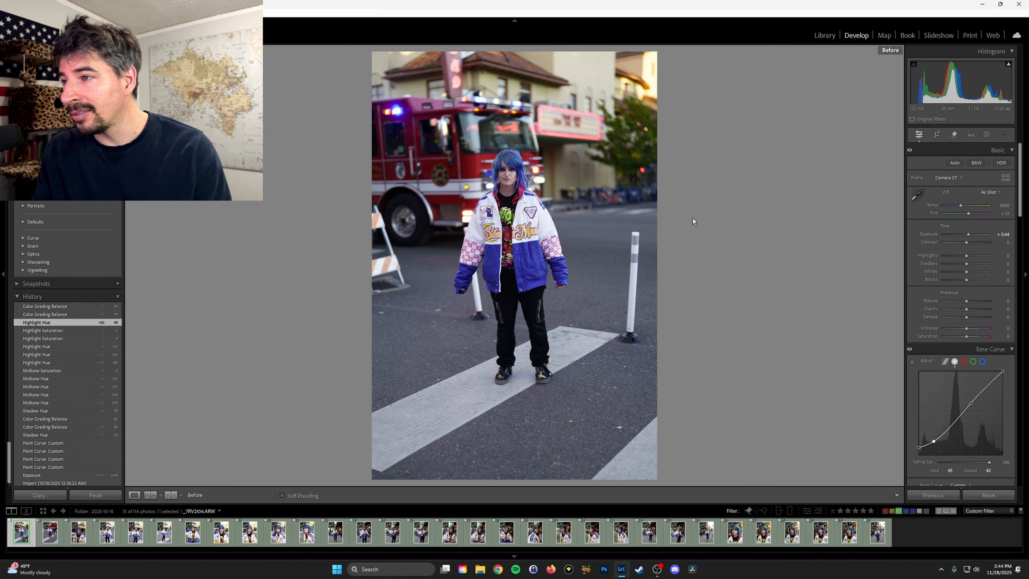
pyautogui.press('\\')
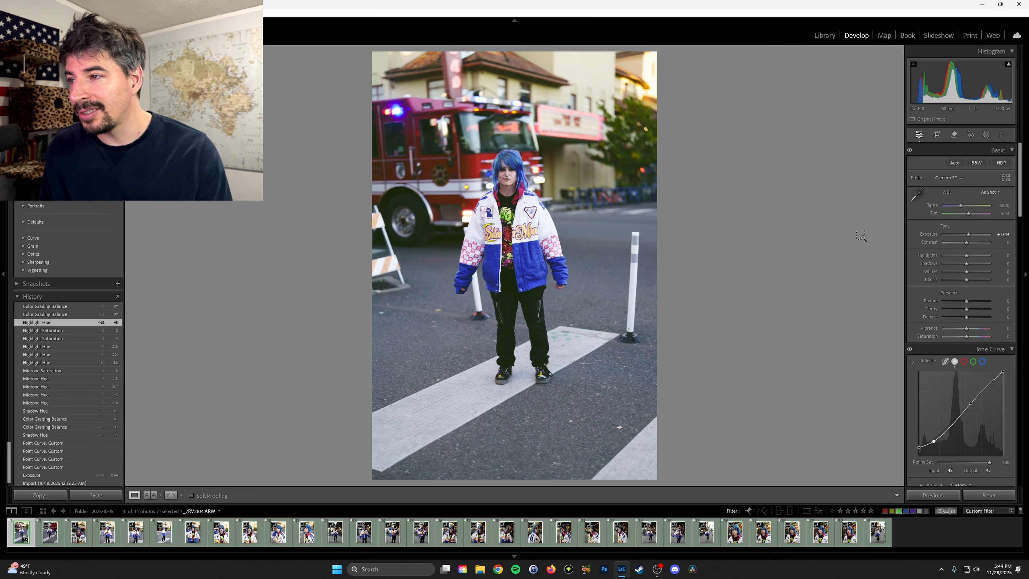
# Step: Copy all develop settings of the portrait except Crop, Remove and Transform
pyautogui.hotkey('ctrl', 'shift', 'c')
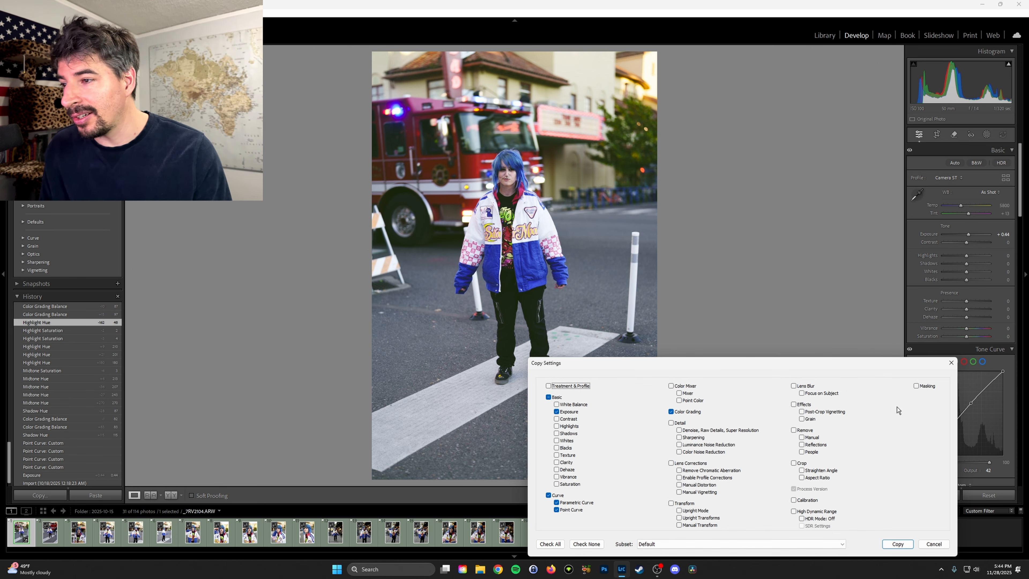
pyautogui.click(550, 544)
pyautogui.click(794, 464)
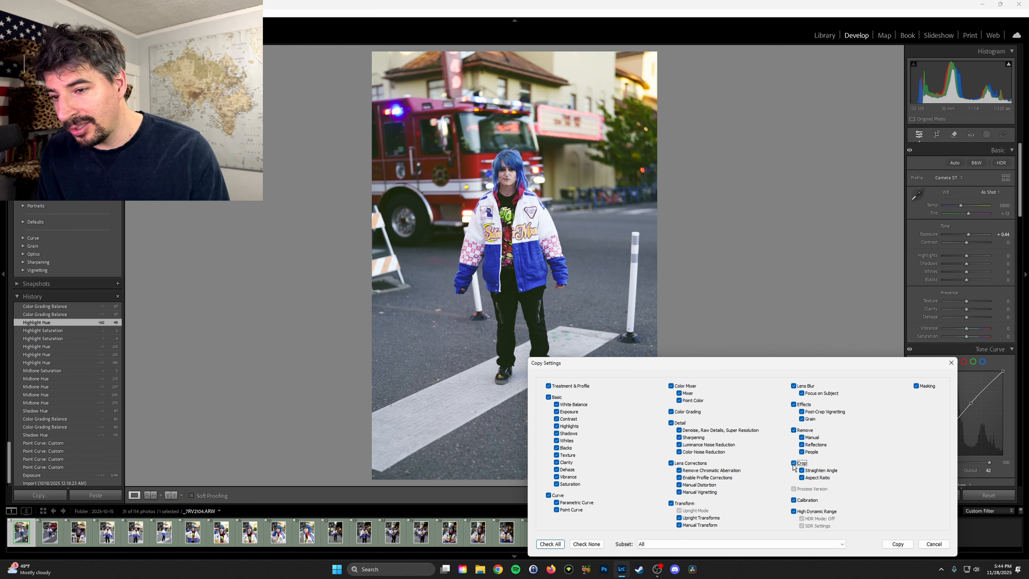
pyautogui.click(793, 430)
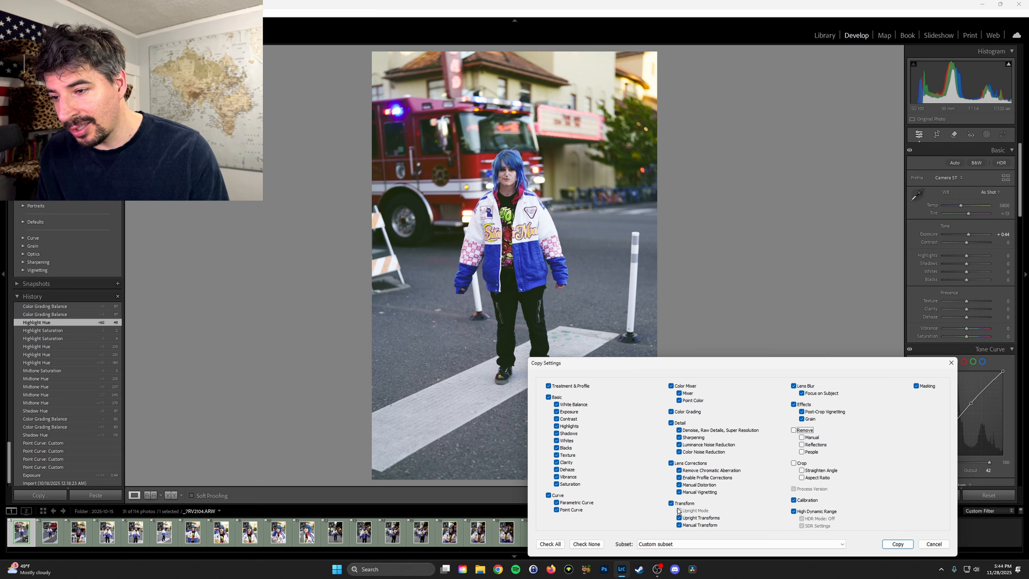
pyautogui.click(671, 503)
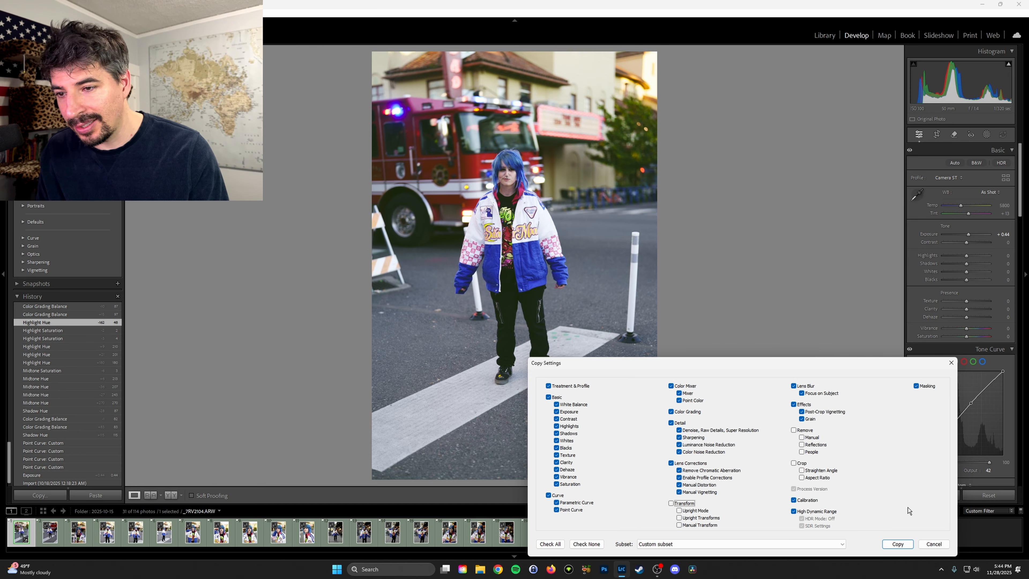
pyautogui.click(906, 544)
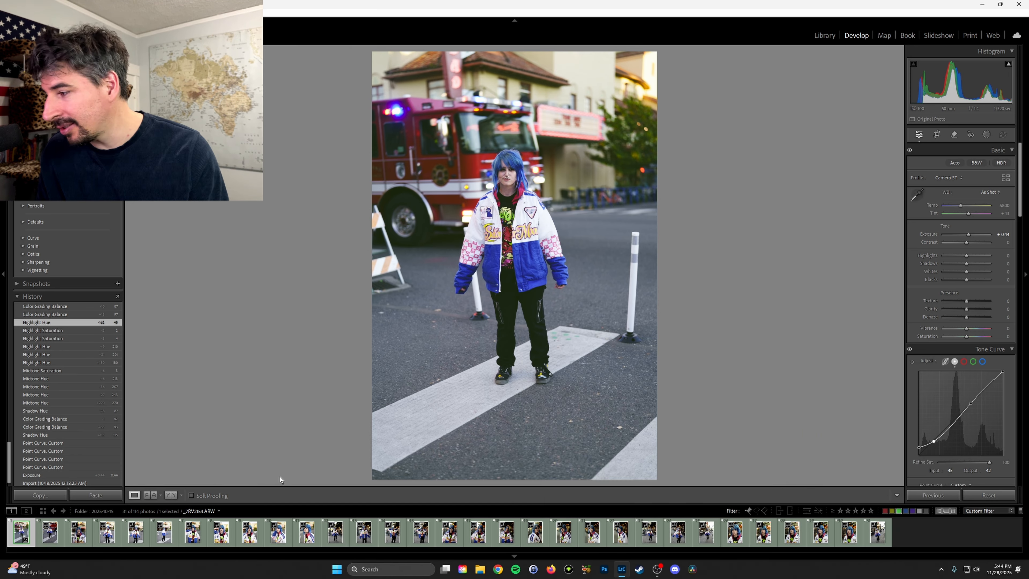
# Step: Paste the copied settings onto the second photo and set its exposure to 0.35
pyautogui.click(54, 540)
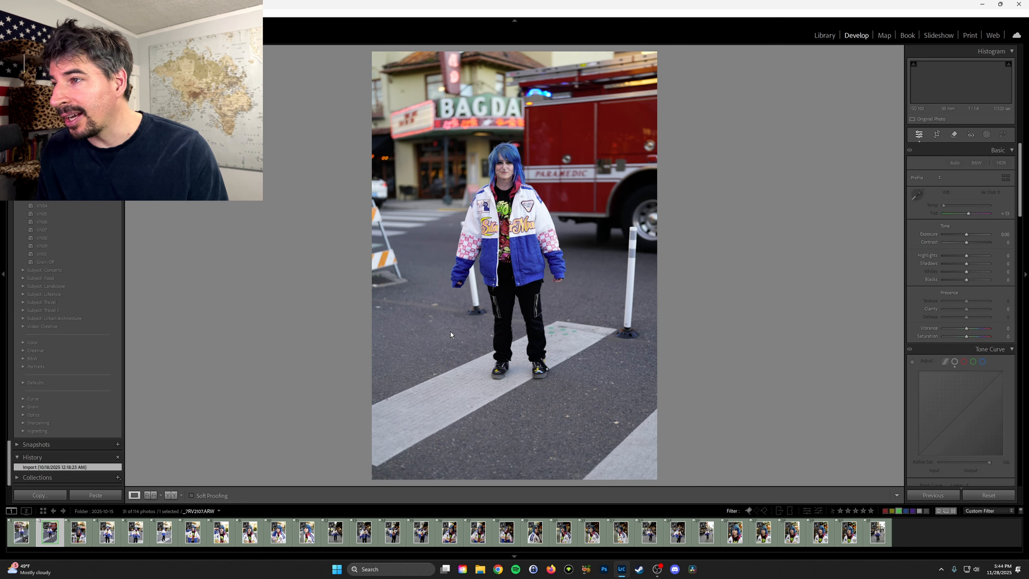
pyautogui.hotkey('ctrl', 'shift', 'v')
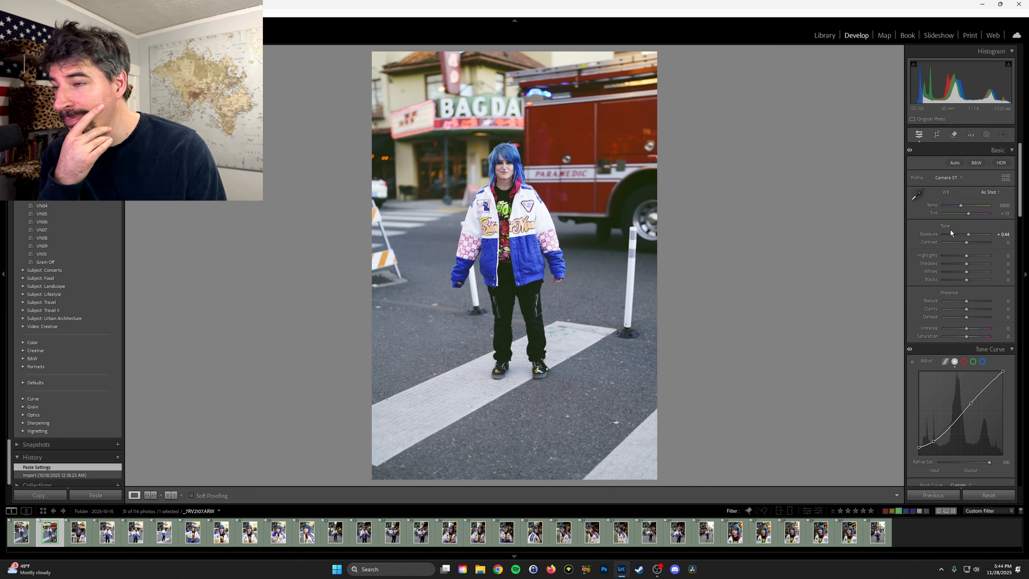
pyautogui.click(1001, 234)
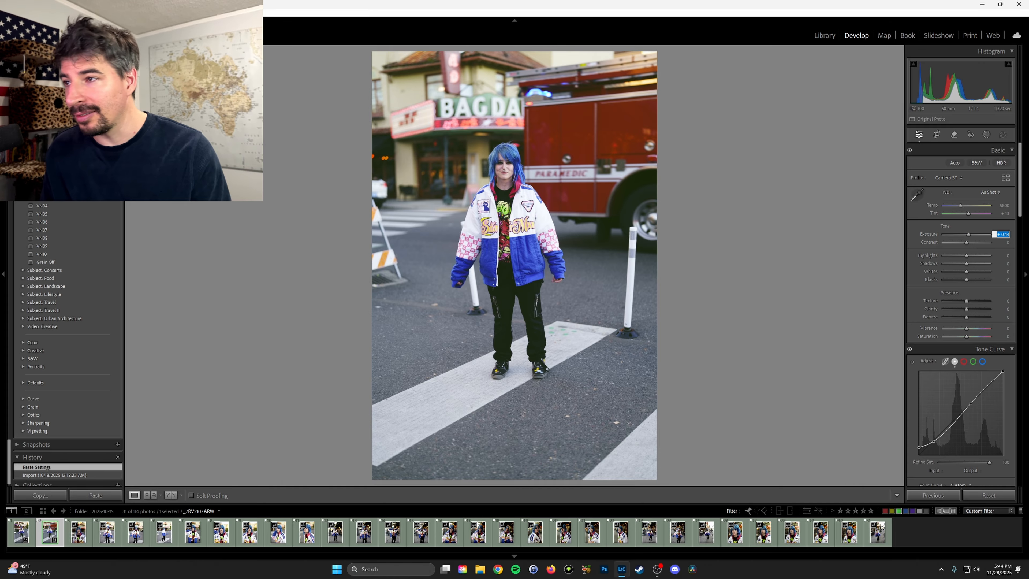
pyautogui.write('0.35')
pyautogui.press('Return')
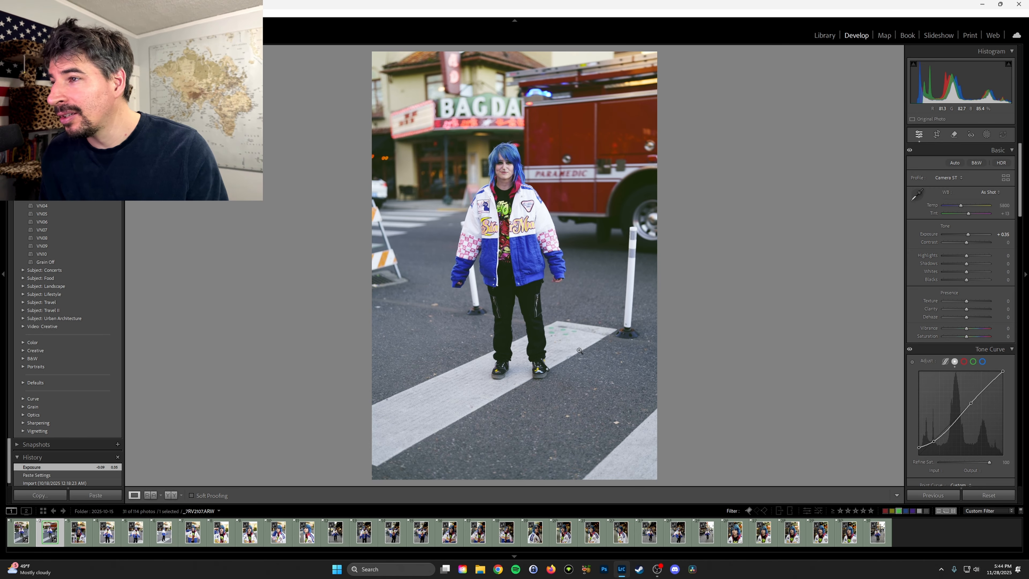
# Step: Paste the copied settings onto the third photo and set its color grading balance to +100
pyautogui.click(78, 532)
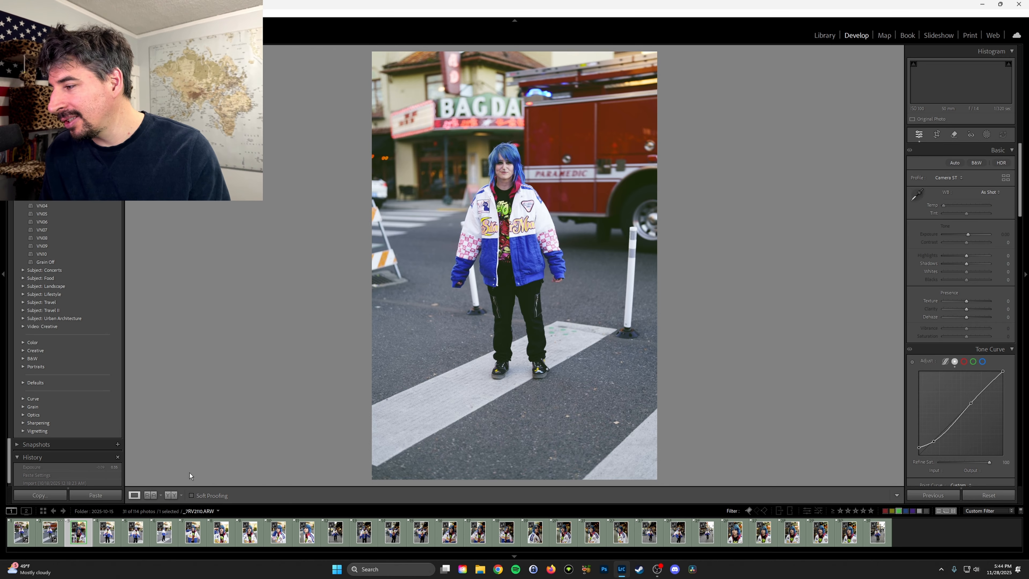
pyautogui.hotkey('ctrl', 'shift', 'v')
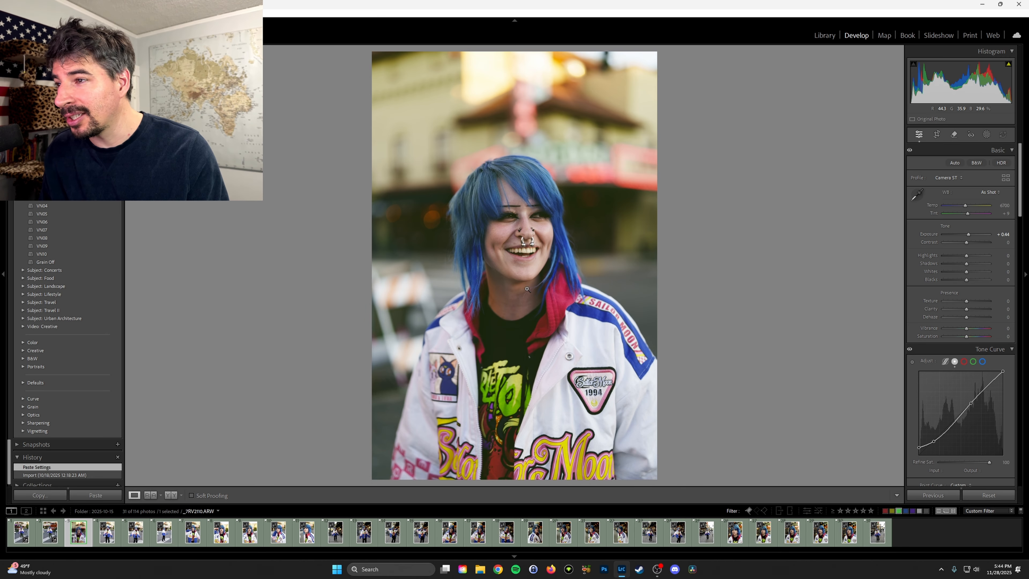
pyautogui.scroll(-10, 992, 451)
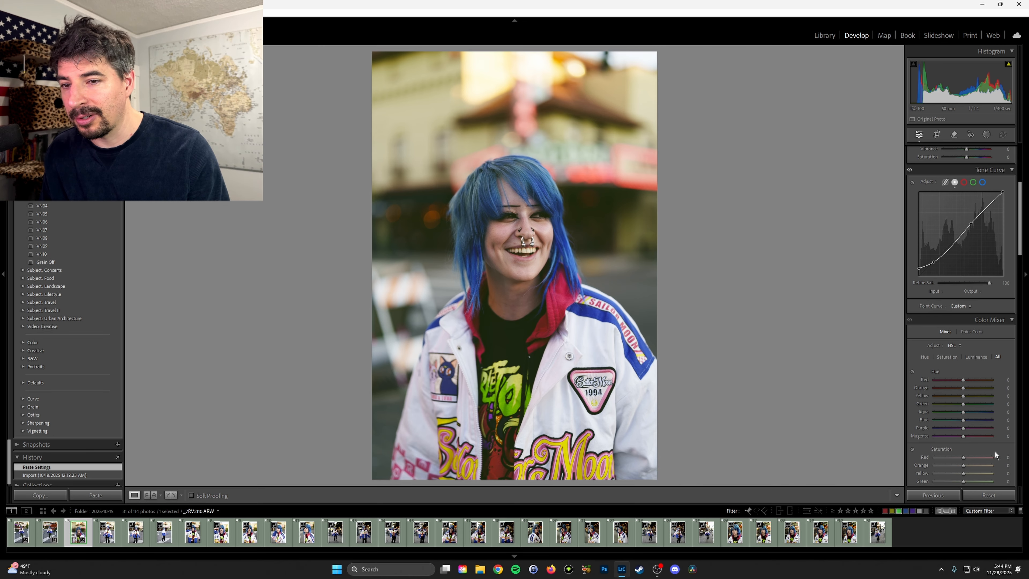
pyautogui.scroll(-5, 992, 450)
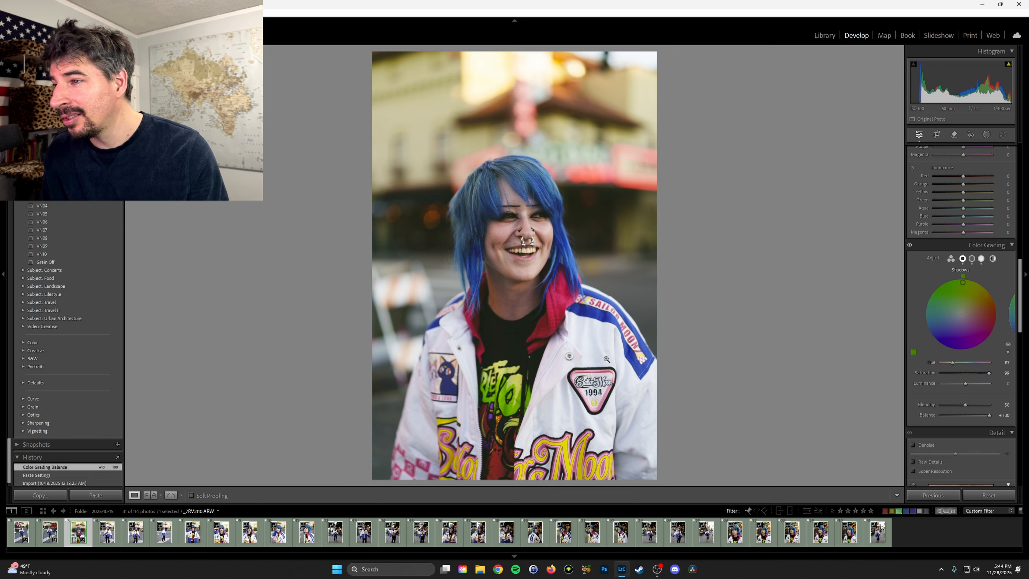
# Step: Return to the first photo and raise its vibrance to +11
pyautogui.click(22, 533)
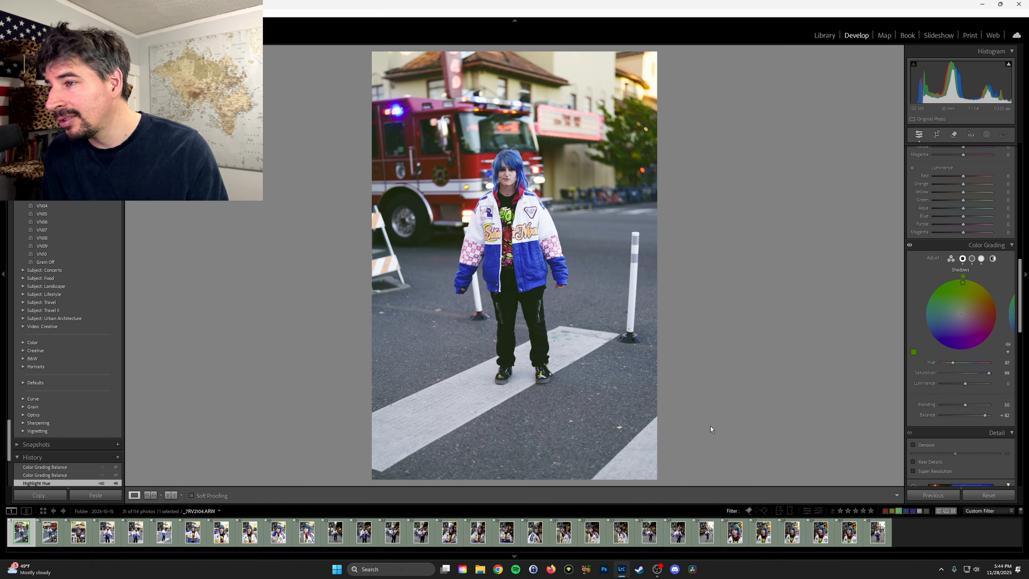
pyautogui.scroll(10, 1006, 293)
pyautogui.scroll(3, 1006, 293)
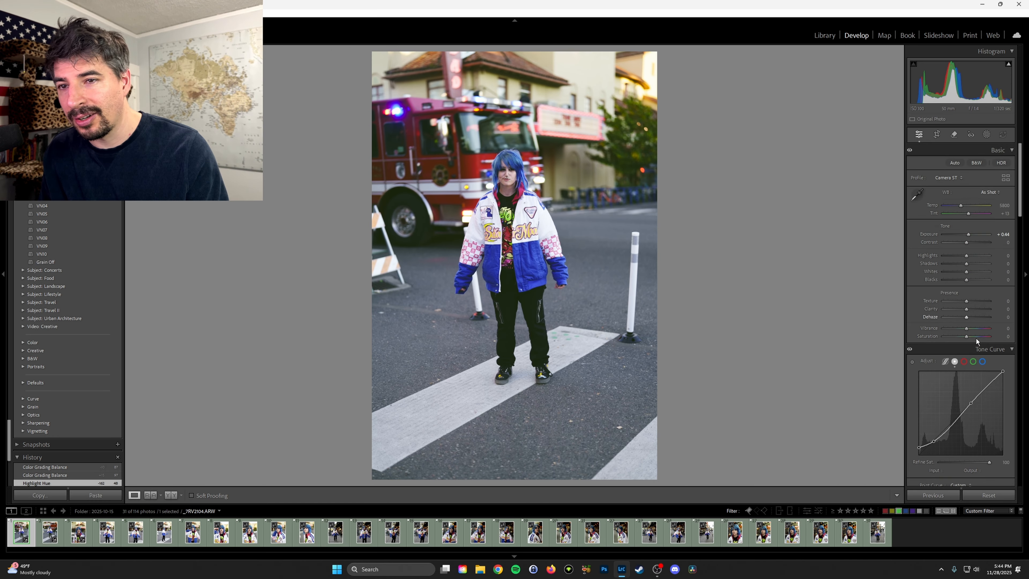
pyautogui.moveTo(968, 329); pyautogui.dragTo(973, 330)
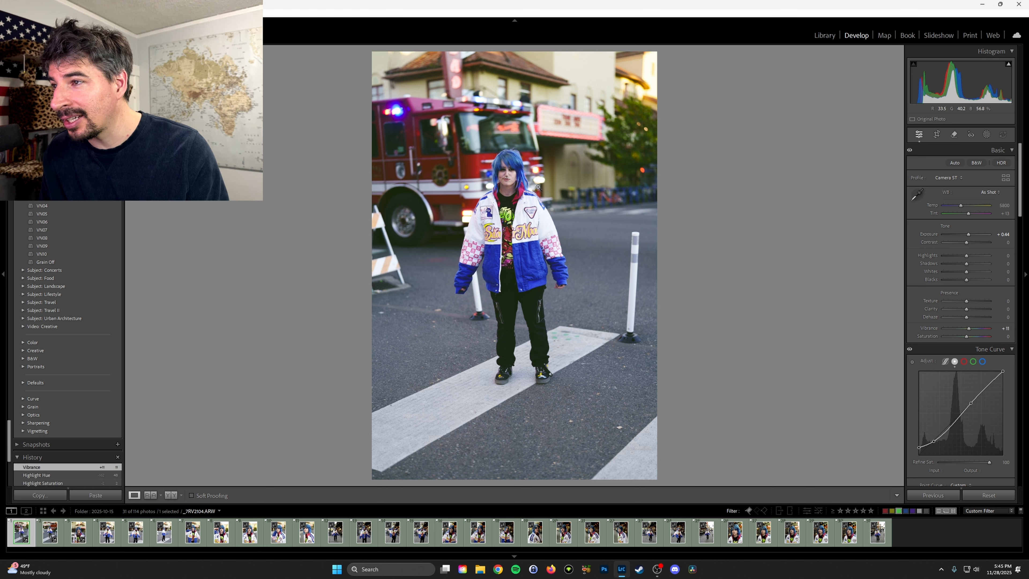
pyautogui.moveTo(969, 327); pyautogui.dragTo(970, 332)
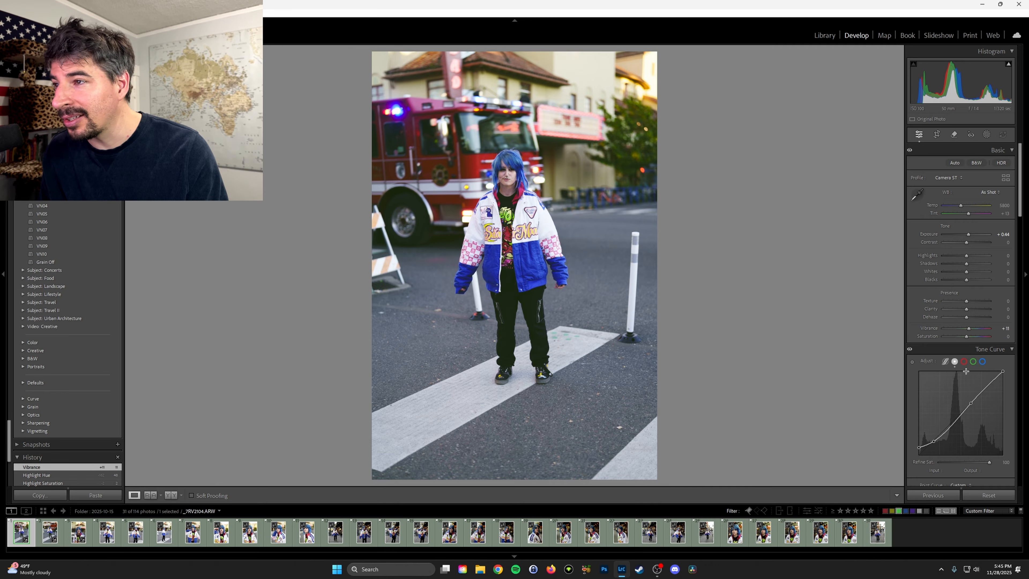
# Step: Try an orange saturation of +34 in the color mixer, then reset it to 0
pyautogui.scroll(-15, 973, 377)
pyautogui.scroll(15, 977, 401)
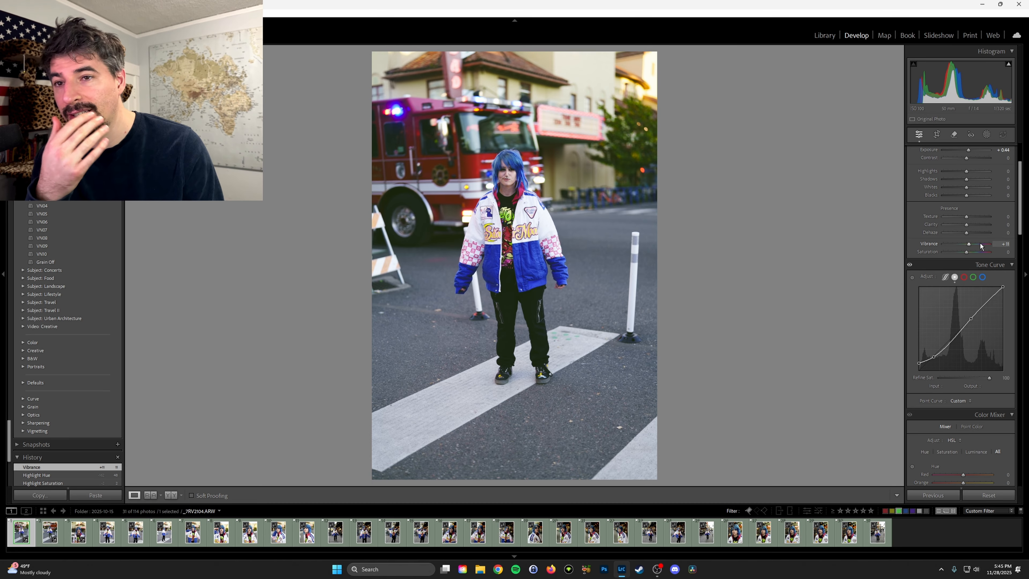
pyautogui.scroll(-15, 985, 286)
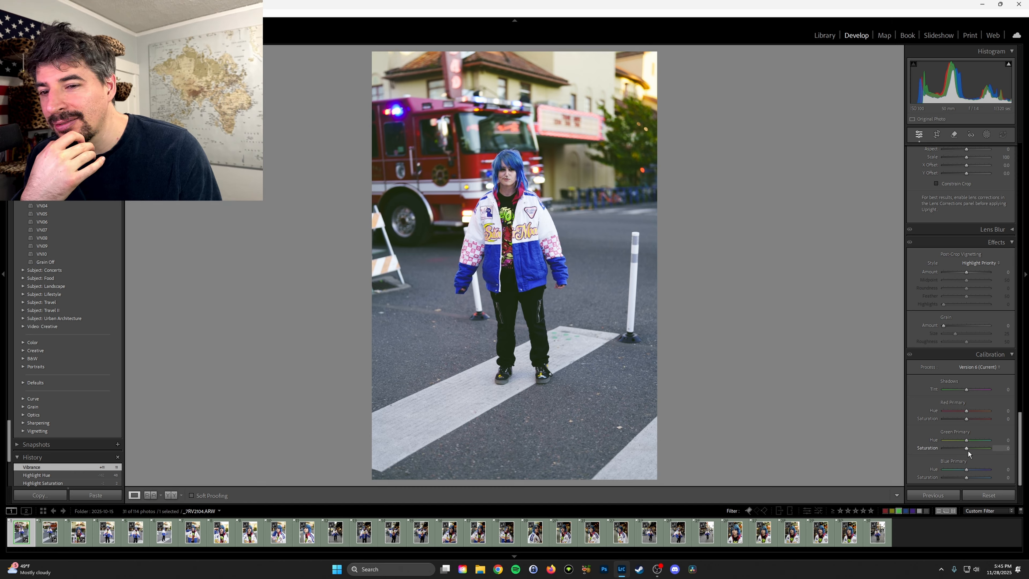
pyautogui.scroll(10, 945, 335)
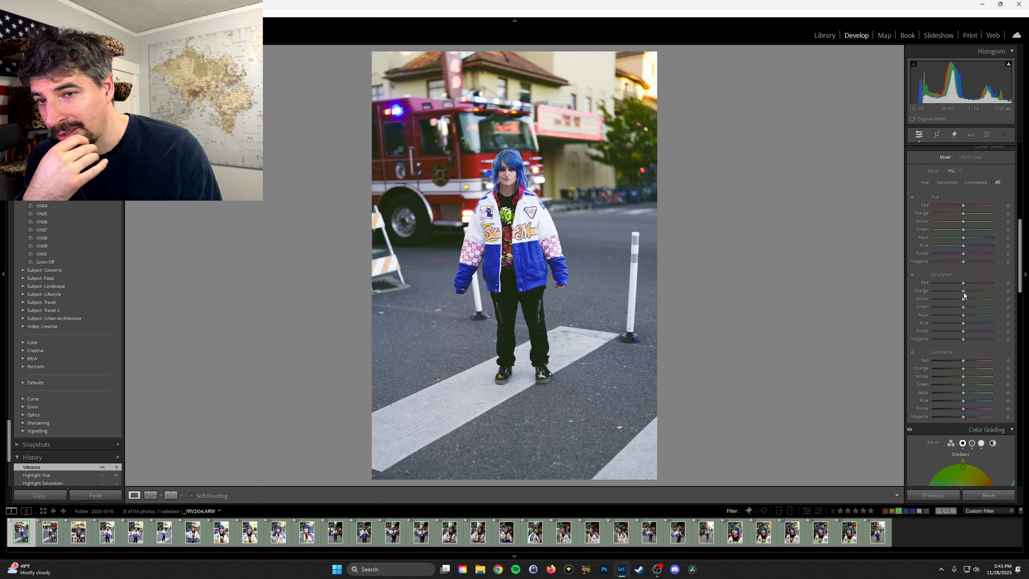
pyautogui.moveTo(975, 288)
pyautogui.mouseDown()
pyautogui.moveTo(995, 294)
pyautogui.moveTo(969, 288)
pyautogui.mouseUp()
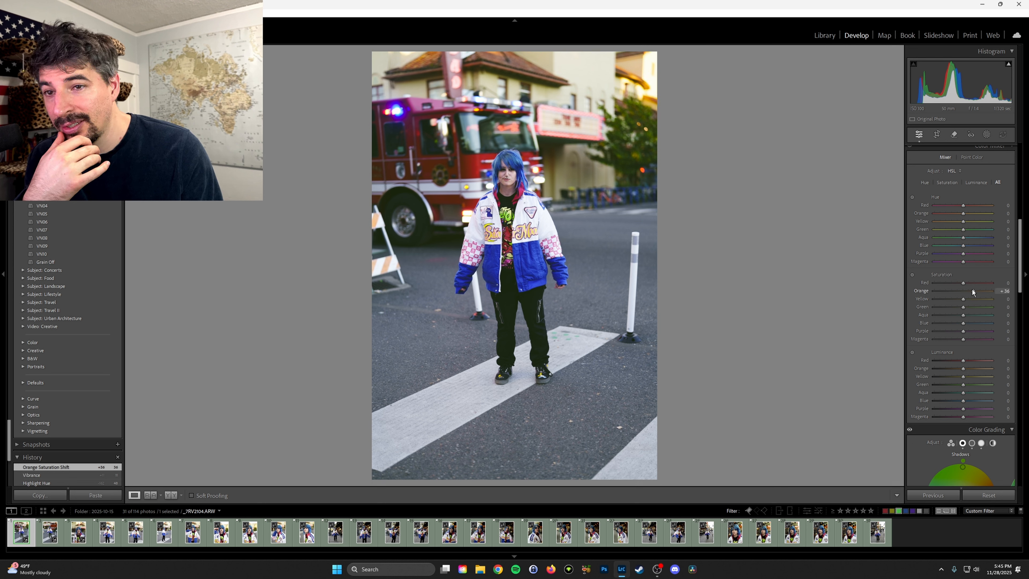
pyautogui.doubleClick(972, 289)
# Step: In Calibration, set the green primary saturation to +16 and the blue primary saturation to +7
pyautogui.scroll(-15, 918, 311)
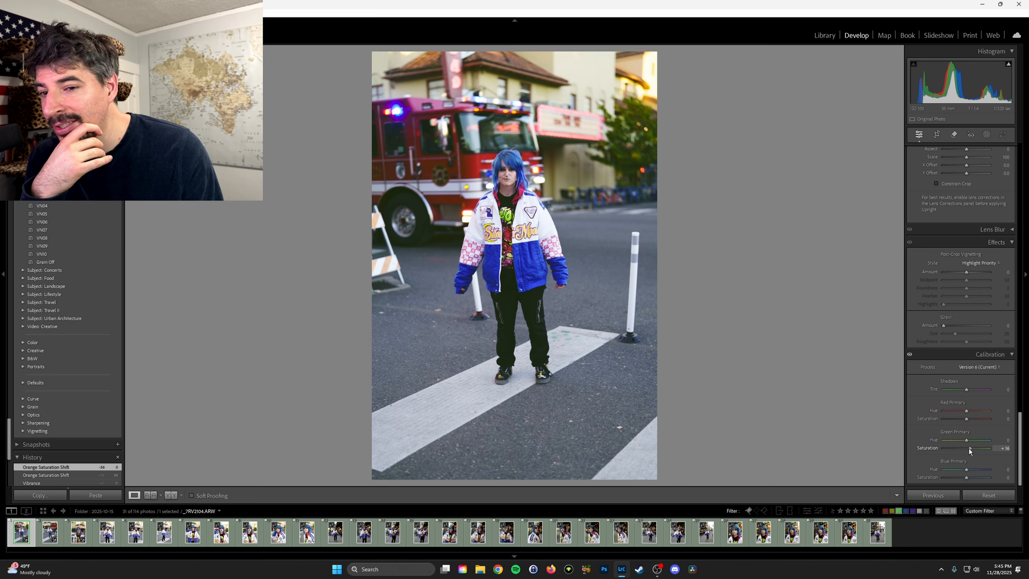
pyautogui.moveTo(968, 448); pyautogui.dragTo(968, 448)
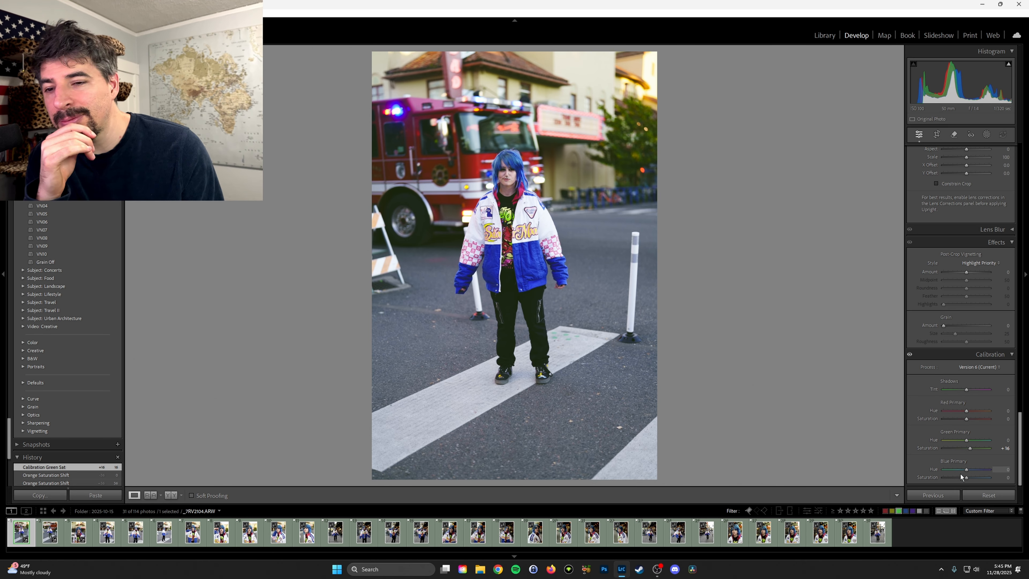
pyautogui.moveTo(968, 479); pyautogui.dragTo(970, 478)
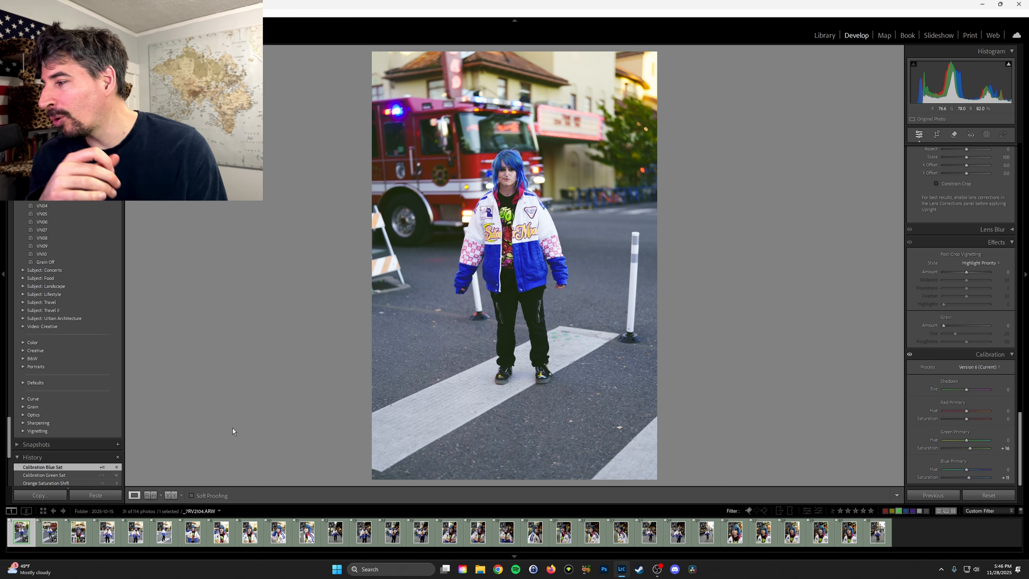
pyautogui.scroll(-5, 97, 337)
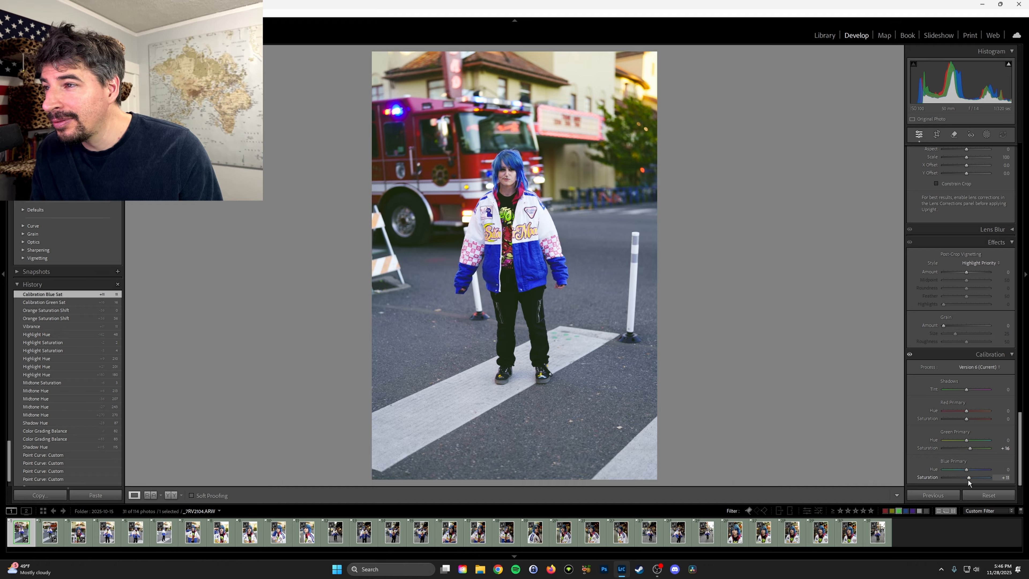
pyautogui.moveTo(968, 481); pyautogui.dragTo(967, 481)
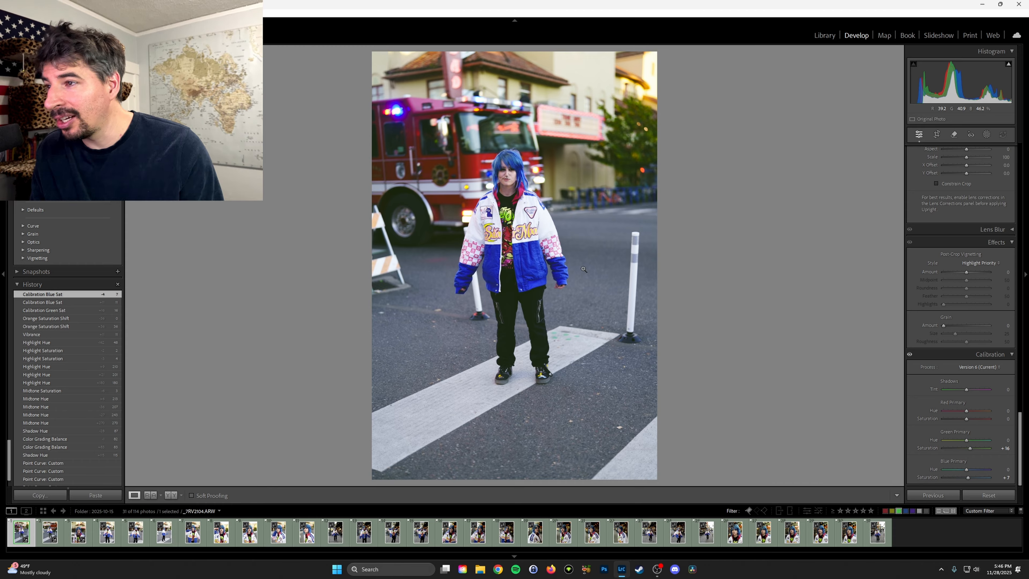
# Step: Set the first photo's exposure to 0.50
pyautogui.scroll(15, 942, 311)
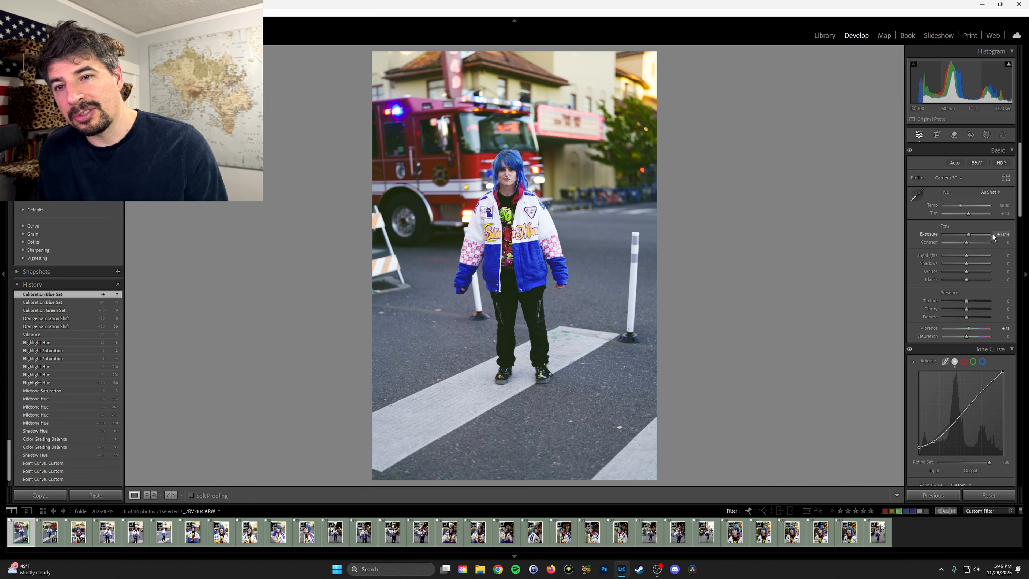
pyautogui.click(1003, 234)
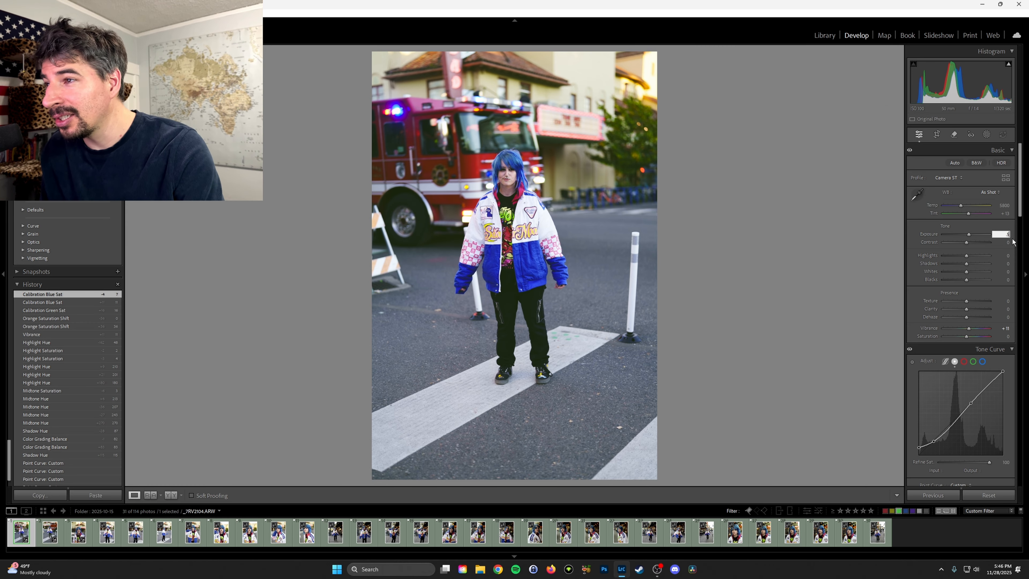
pyautogui.write('0.5')
pyautogui.press('Tab')
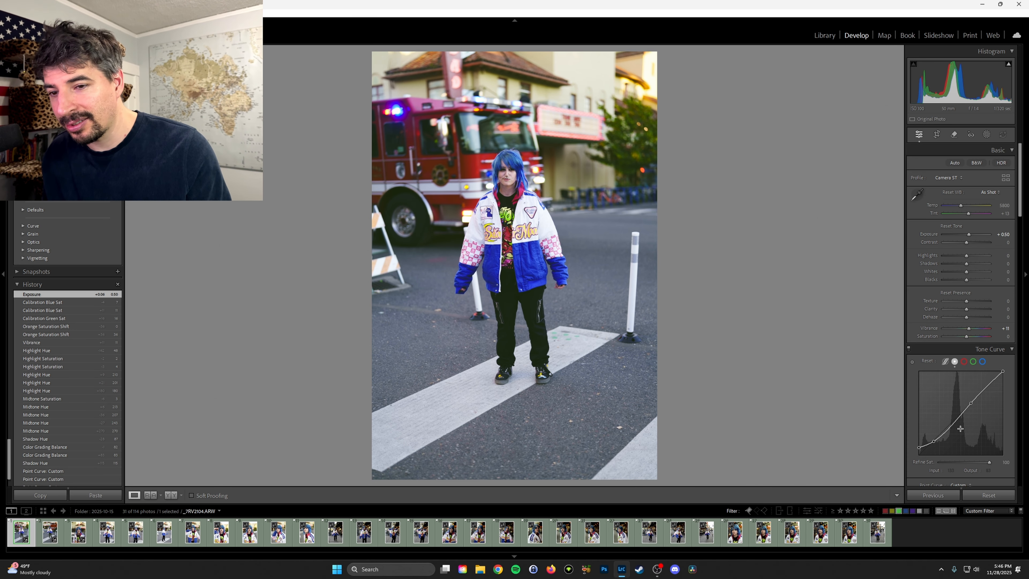
# Step: Refine the tone curve with the shadow point at input 49, output 41 and the upper point at input 158, output 157
pyautogui.press('alt')
pyautogui.moveTo(934, 441); pyautogui.dragTo(943, 447)
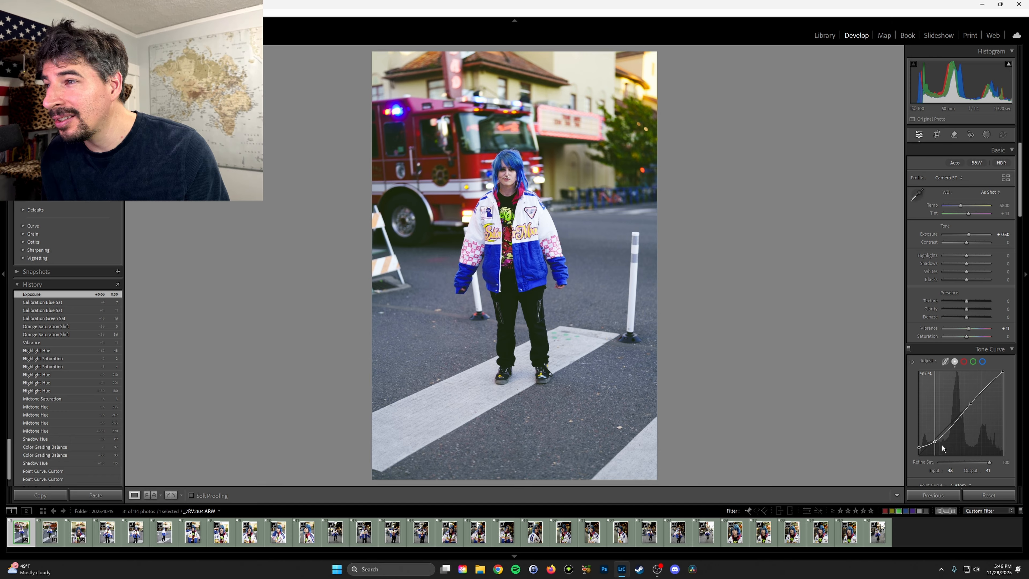
pyautogui.moveTo(942, 445); pyautogui.dragTo(944, 447)
pyautogui.press('alt')
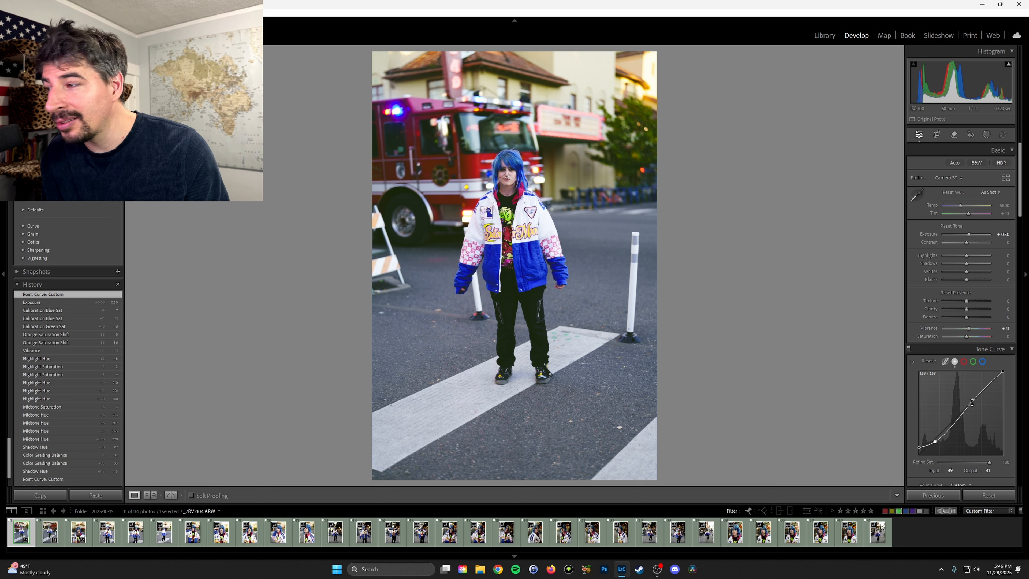
pyautogui.click(972, 403)
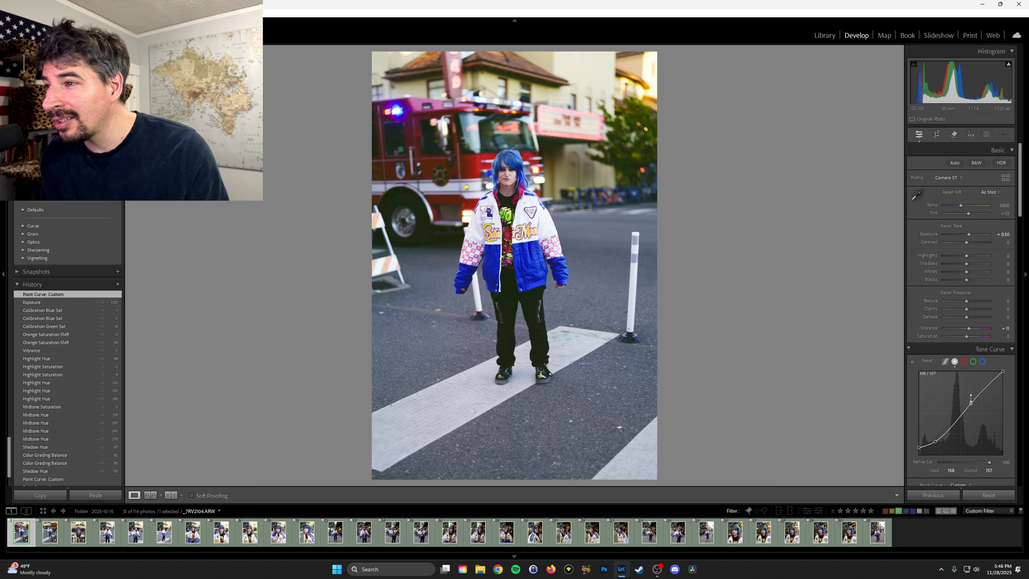
# Step: Copy the first photo's develop settings except Transform, Remove and Crop, and paste them onto the second photo
pyautogui.hotkey('ctrl', 'shift', 'c')
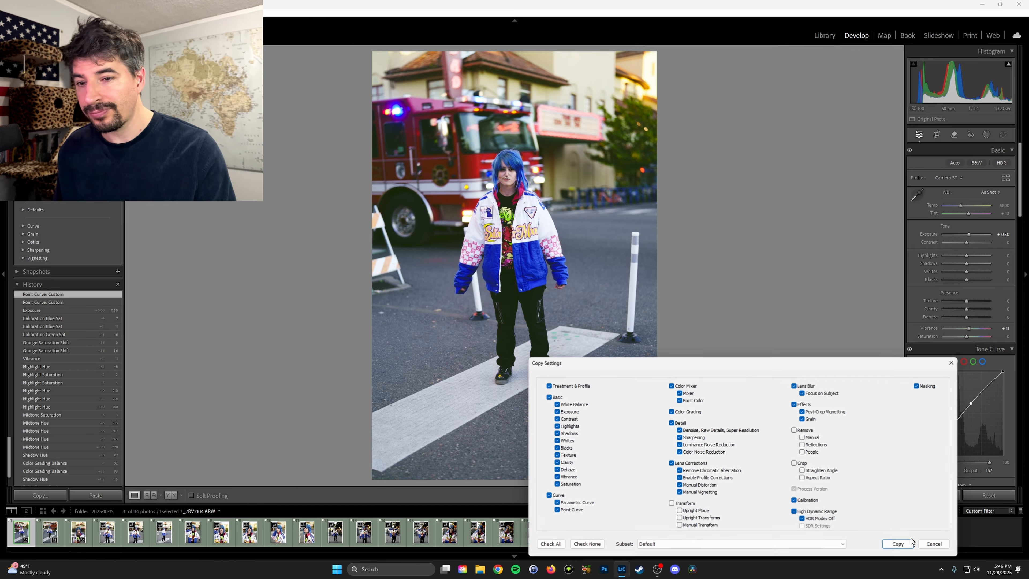
pyautogui.click(906, 545)
pyautogui.click(48, 538)
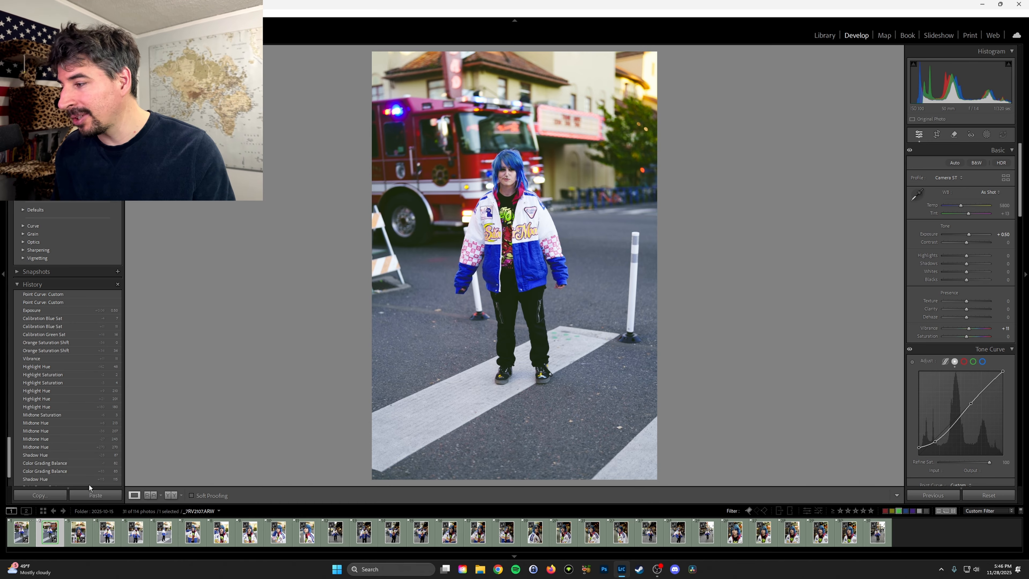
pyautogui.hotkey('ctrl', 'shift', 'v')
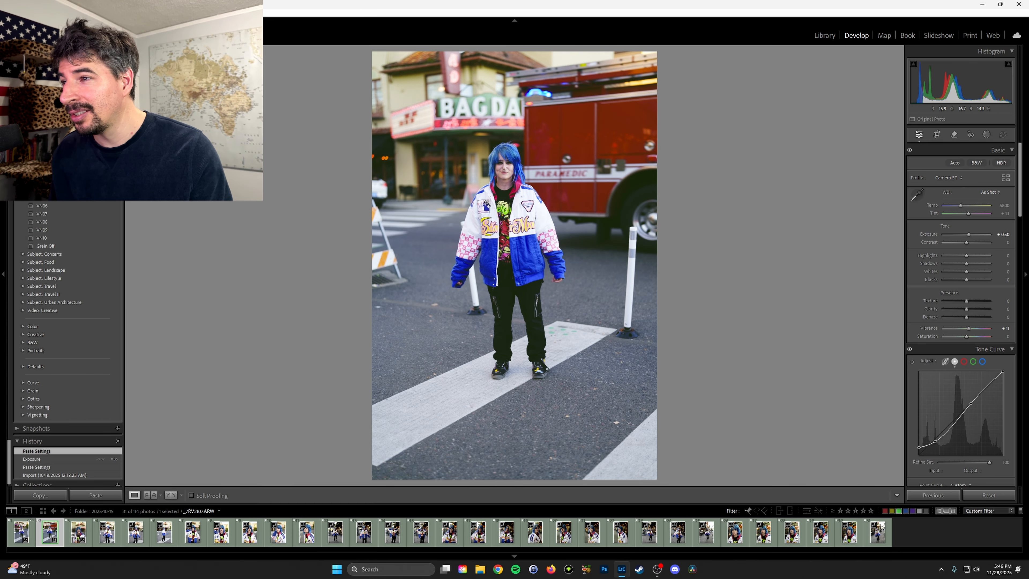
# Step: Try exposures of 0.35 and 0.40 on the second photo, then settle on 0.45
pyautogui.moveTo(970, 233); pyautogui.dragTo(968, 233)
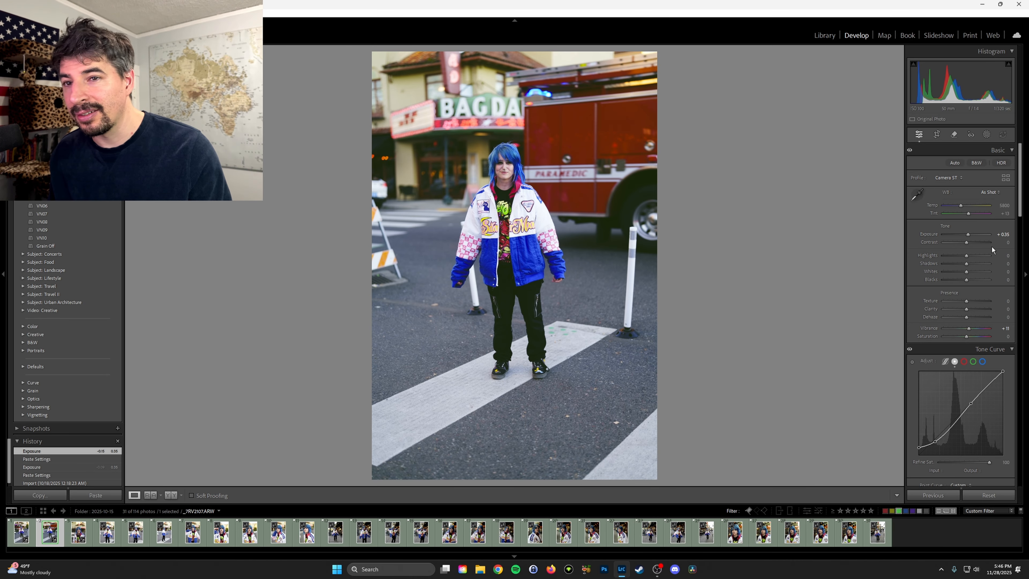
pyautogui.click(1003, 234)
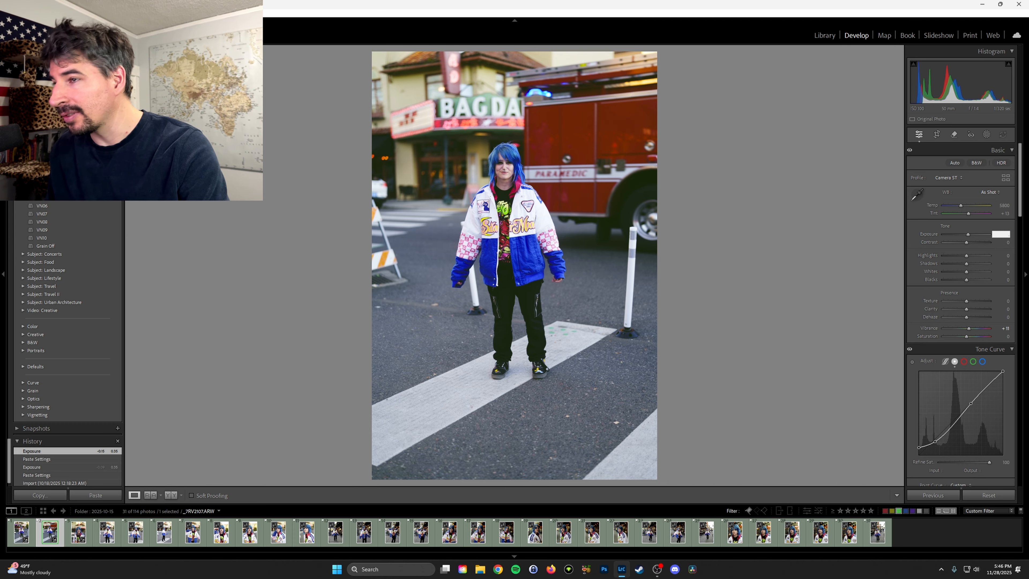
pyautogui.write('0.4')
pyautogui.press('Return')
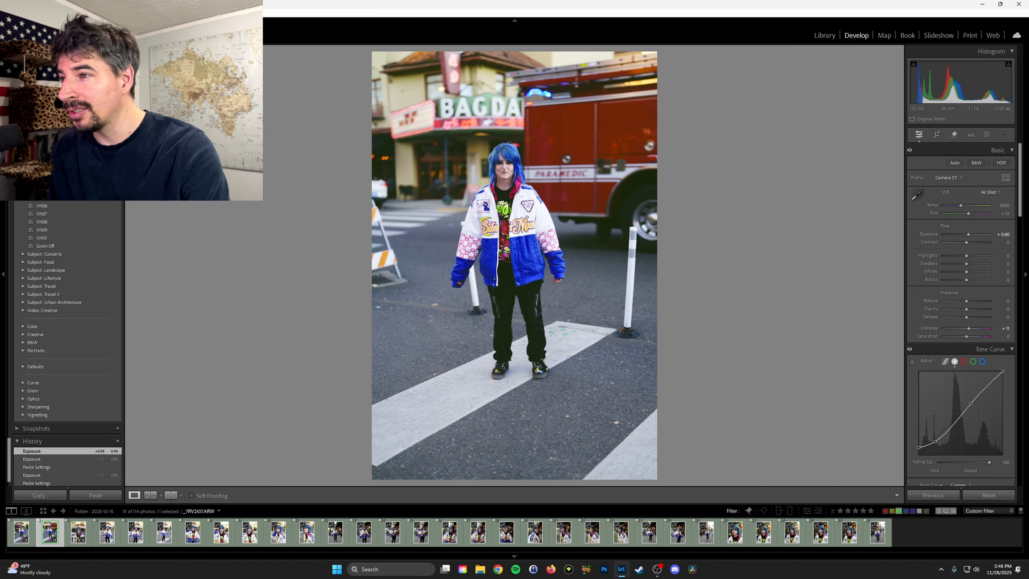
pyautogui.click(998, 234)
pyautogui.write('0.45')
pyautogui.press('Return')
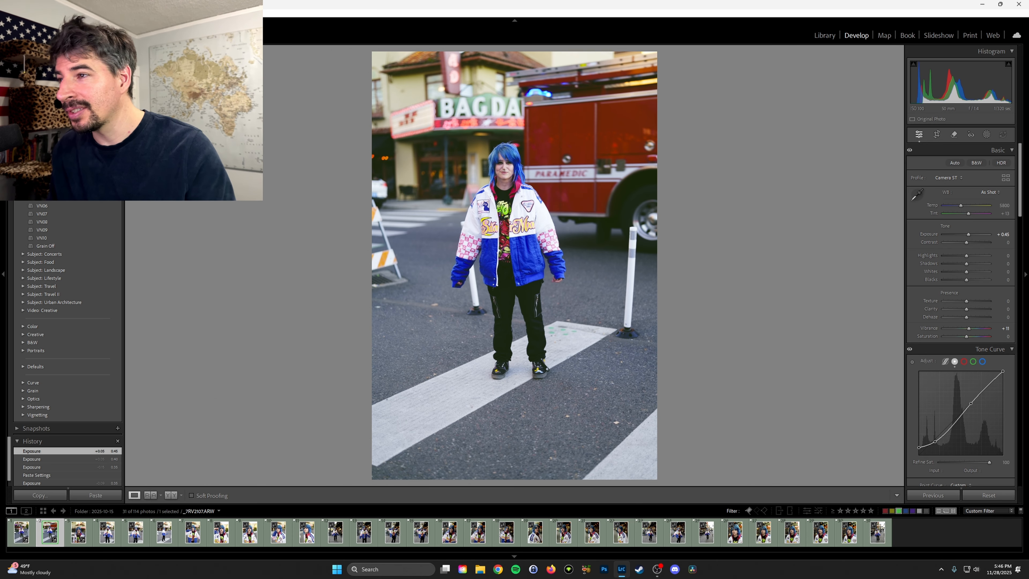
# Step: Apply the newly copied settings to the third photo, the smiling close-up portrait
pyautogui.click(80, 534)
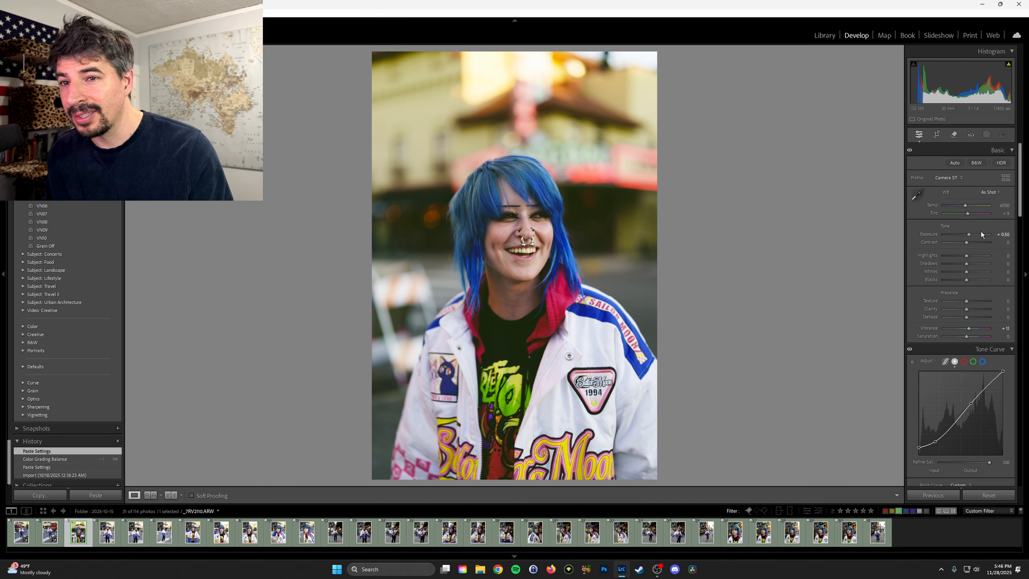
# Step: Set the third photo's exposure to 0.44 and its white balance temperature to 6474
pyautogui.moveTo(970, 235); pyautogui.dragTo(968, 234)
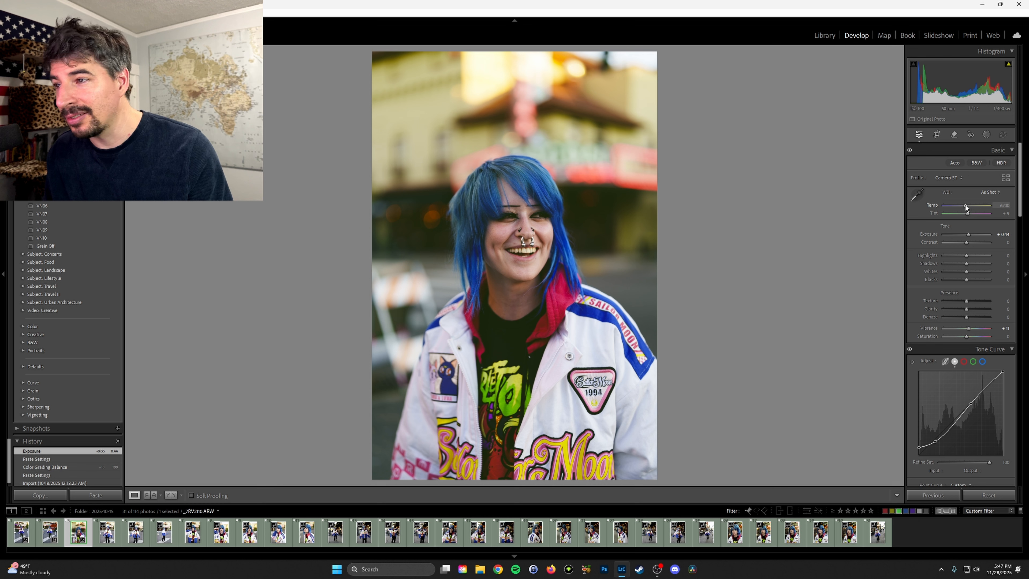
pyautogui.moveTo(965, 207); pyautogui.dragTo(964, 205)
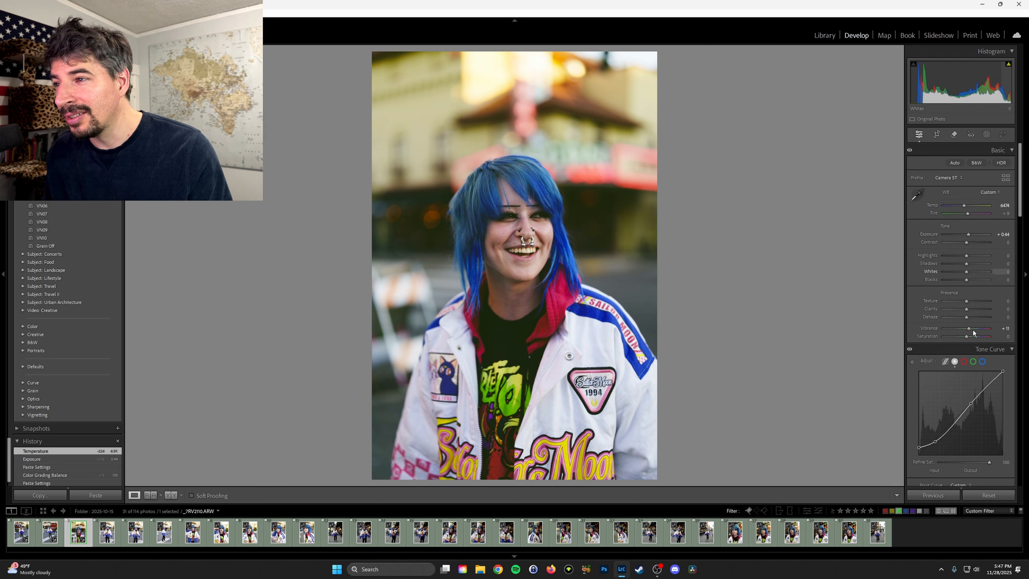
# Step: Color grade the third photo's shadows to hue 60, saturation 88, and shift its midtone hue toward blue
pyautogui.scroll(-10, 970, 336)
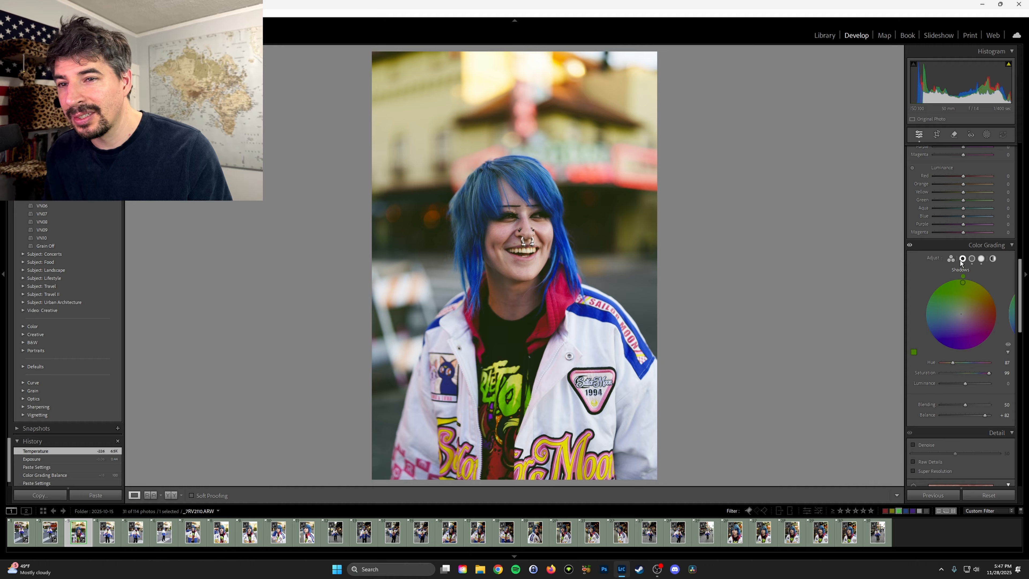
pyautogui.moveTo(953, 362)
pyautogui.mouseDown()
pyautogui.moveTo(990, 377)
pyautogui.moveTo(971, 363)
pyautogui.mouseUp()
pyautogui.click(972, 259)
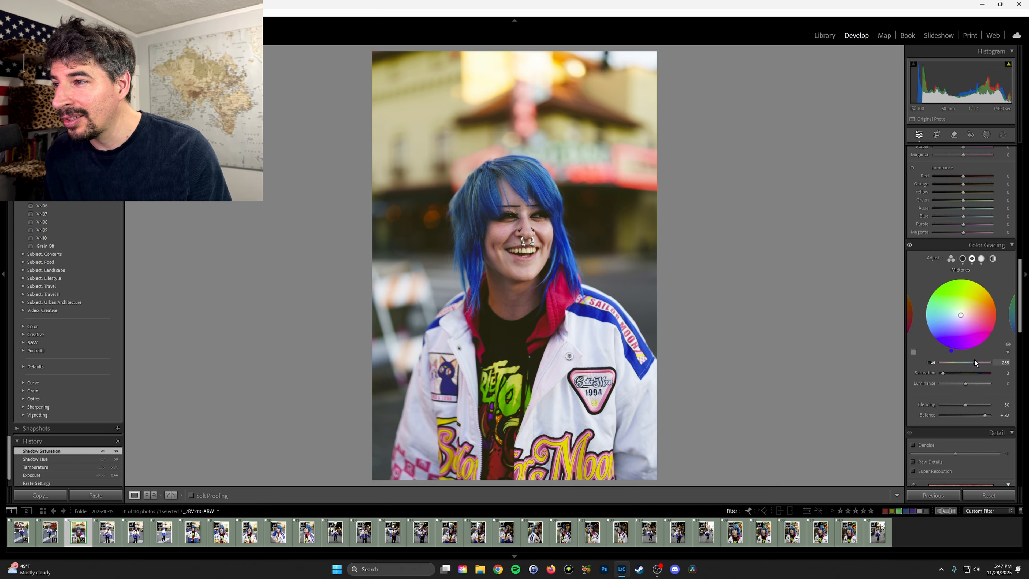
pyautogui.moveTo(973, 361); pyautogui.dragTo(969, 361)
# Step: Color grade the third photo's highlights to hue 225, saturation 8, and try a shadow hue of 78
pyautogui.click(980, 258)
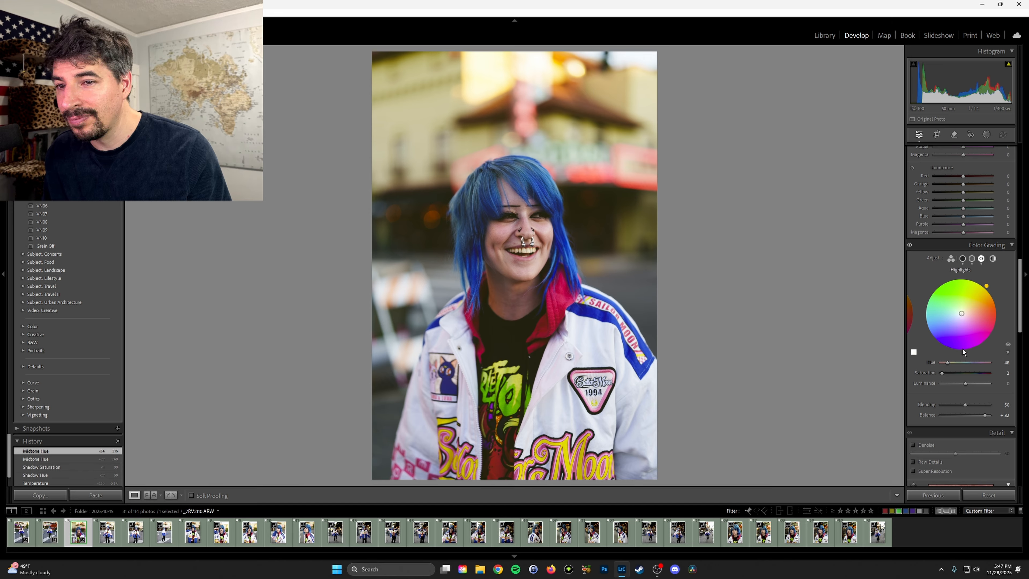
pyautogui.moveTo(964, 362); pyautogui.dragTo(975, 360)
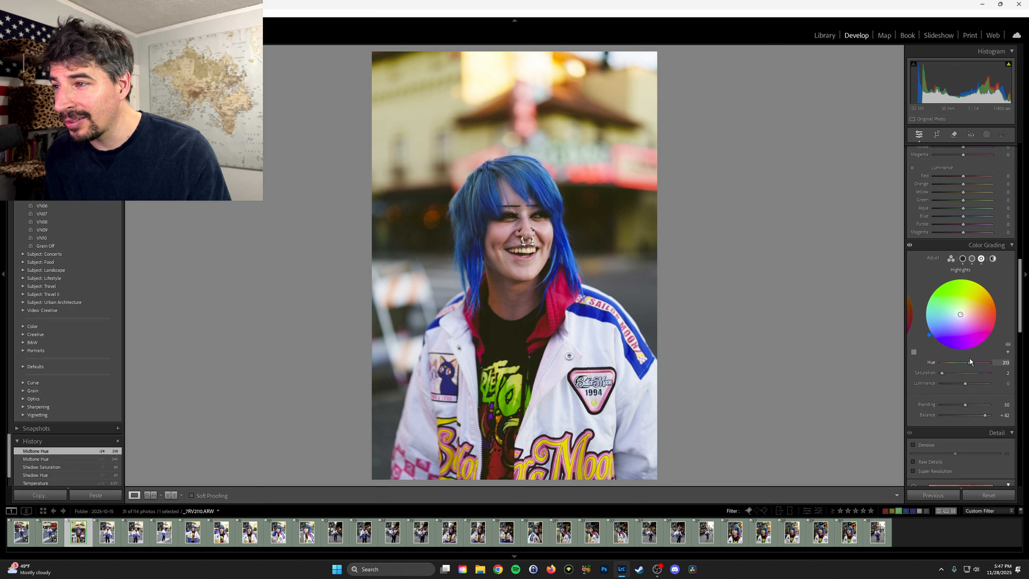
pyautogui.moveTo(972, 360); pyautogui.dragTo(947, 373)
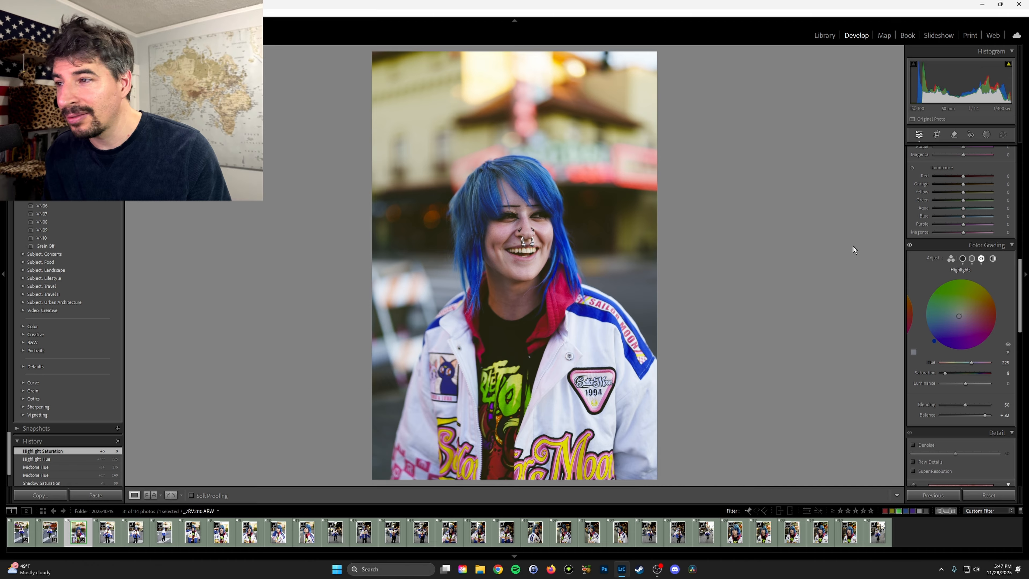
pyautogui.click(963, 258)
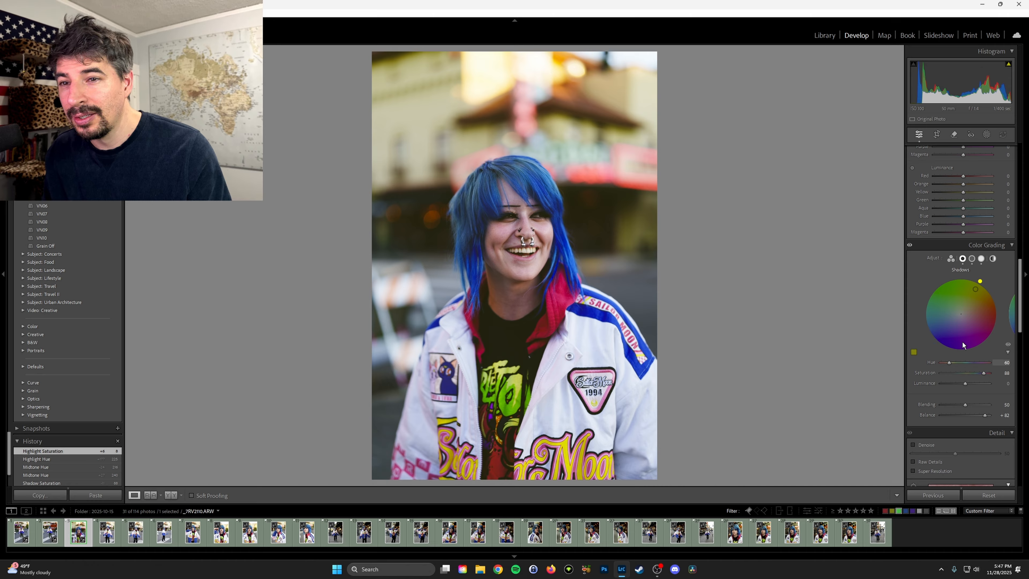
pyautogui.moveTo(950, 363); pyautogui.dragTo(952, 364)
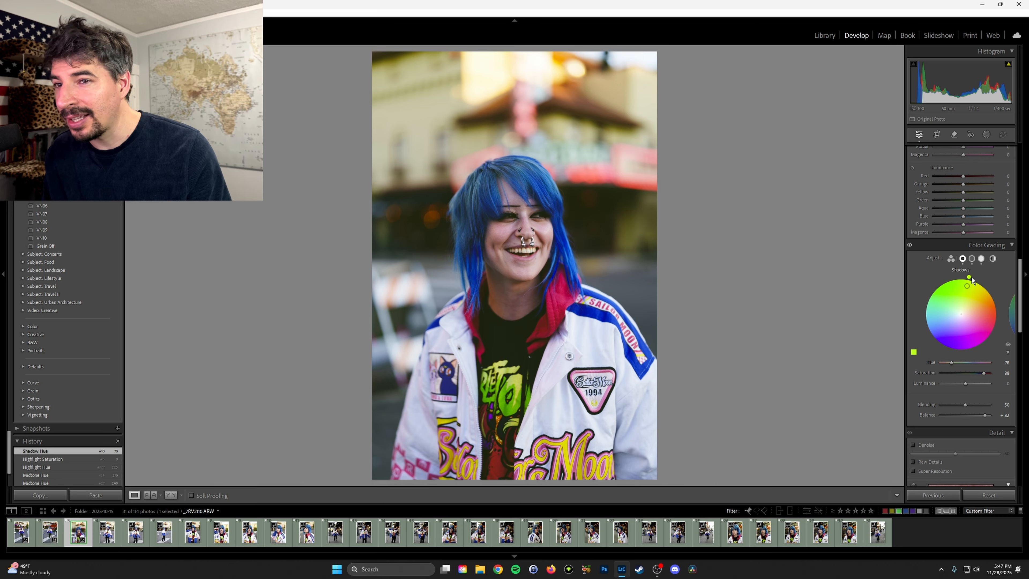
# Step: Reset the third photo's vibrance and its green and blue primary calibration saturation to 0
pyautogui.scroll(15, 960, 349)
pyautogui.doubleClick(969, 328)
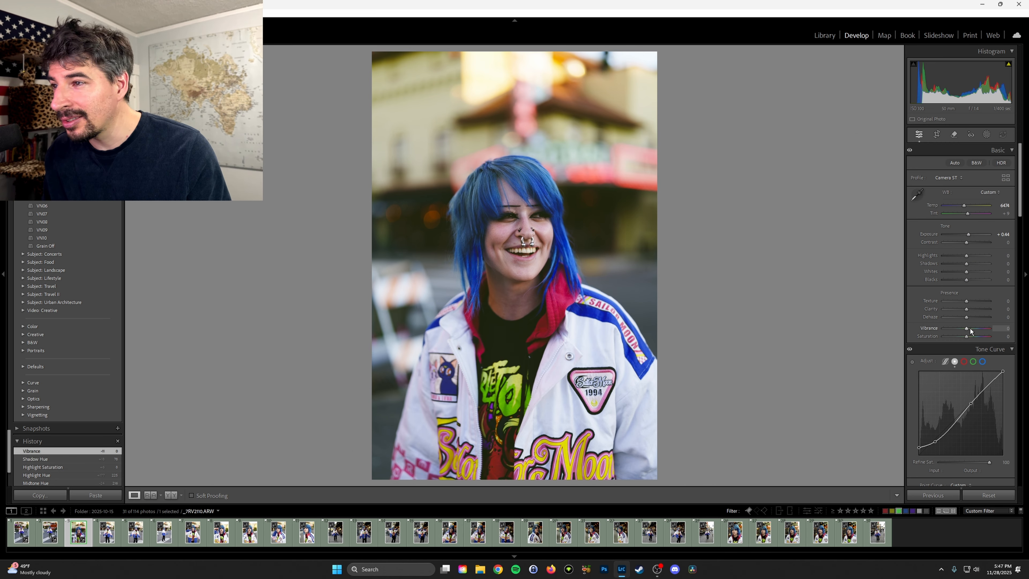
pyautogui.scroll(-15, 979, 438)
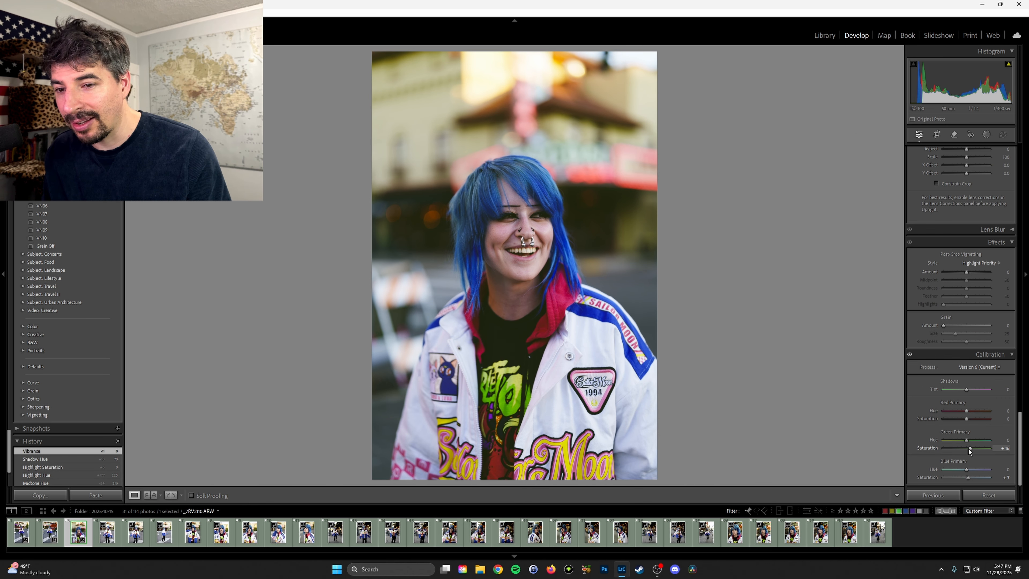
pyautogui.doubleClick(969, 448)
pyautogui.doubleClick(968, 478)
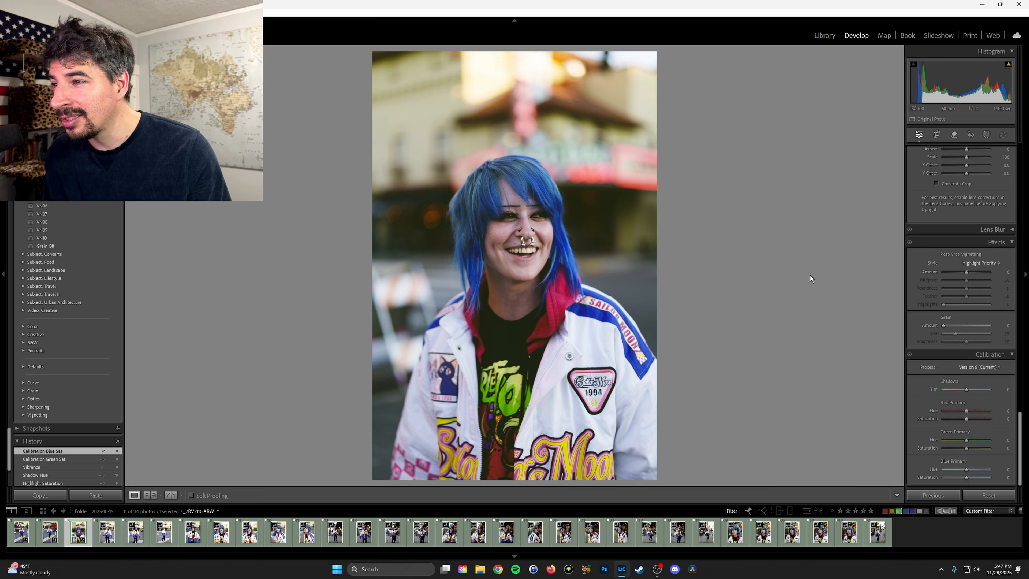
# Step: Set the shadow grading hue to 51, then raise the midtone saturation slightly and set the midtone hue to 207
pyautogui.scroll(10, 960, 284)
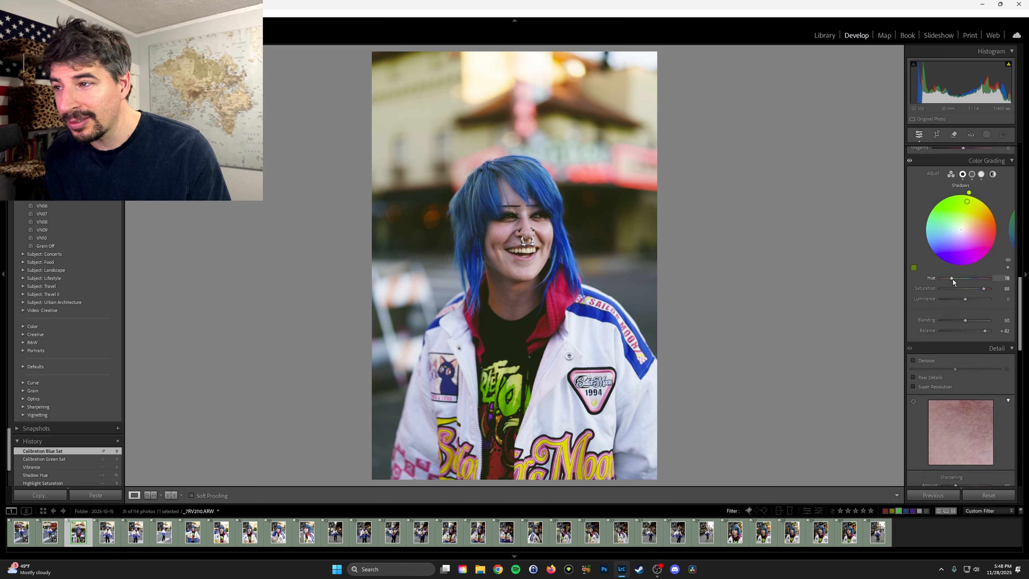
pyautogui.moveTo(953, 280); pyautogui.dragTo(948, 279)
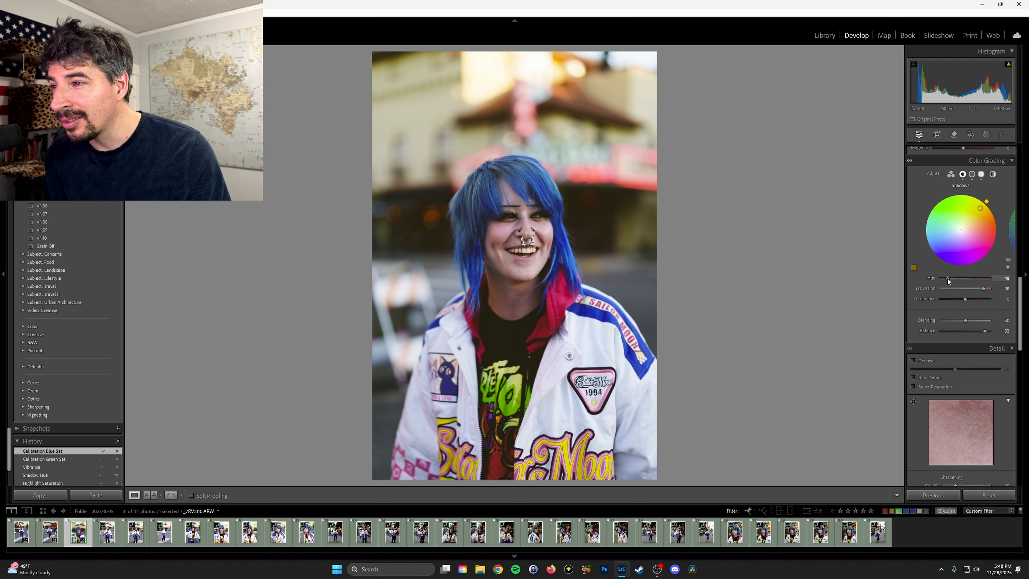
pyautogui.click(971, 174)
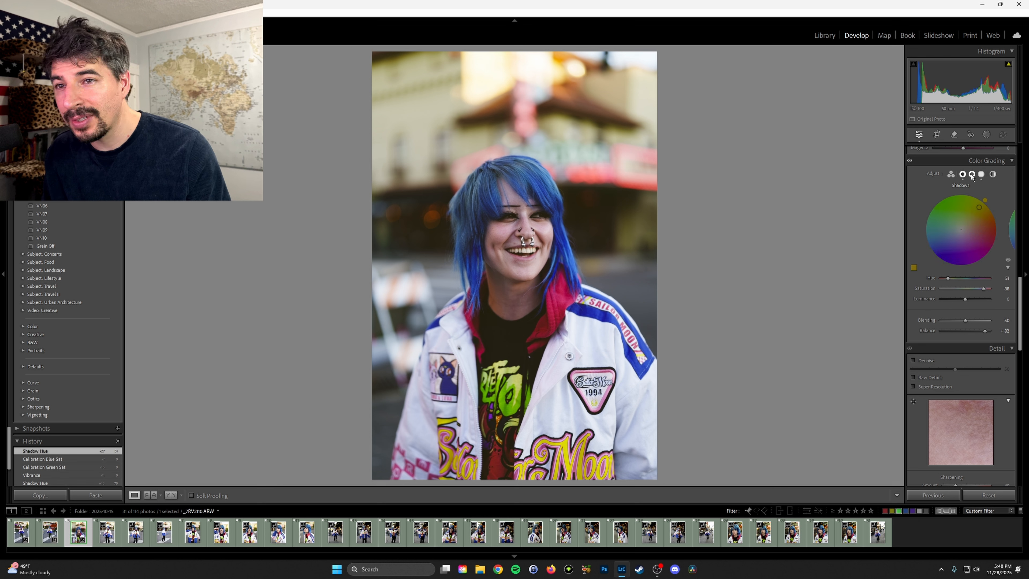
pyautogui.moveTo(947, 288); pyautogui.dragTo(968, 279)
# Step: Color grade the third photo's highlights to hue 216, saturation 13
pyautogui.click(982, 174)
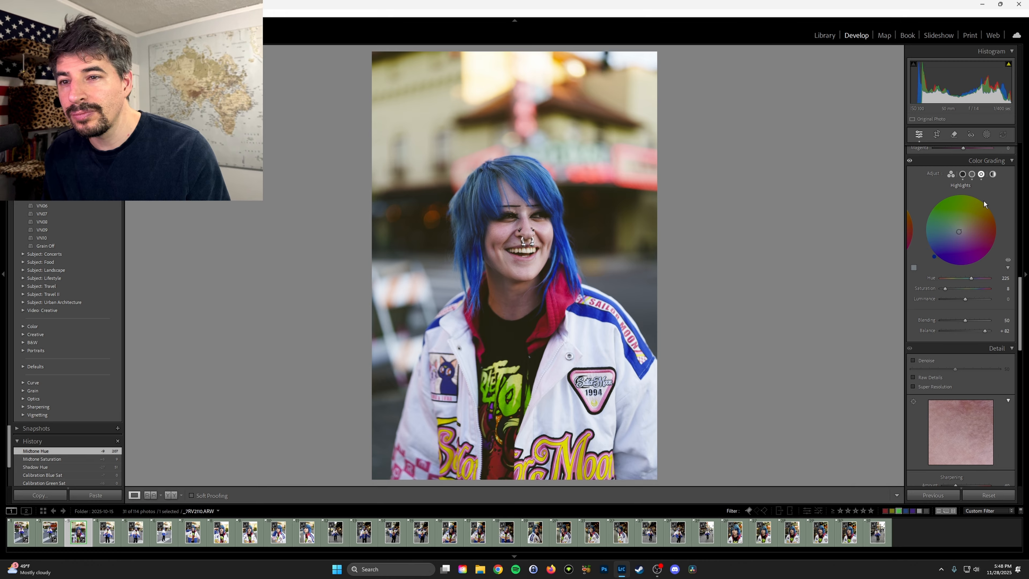
pyautogui.moveTo(949, 290); pyautogui.dragTo(969, 280)
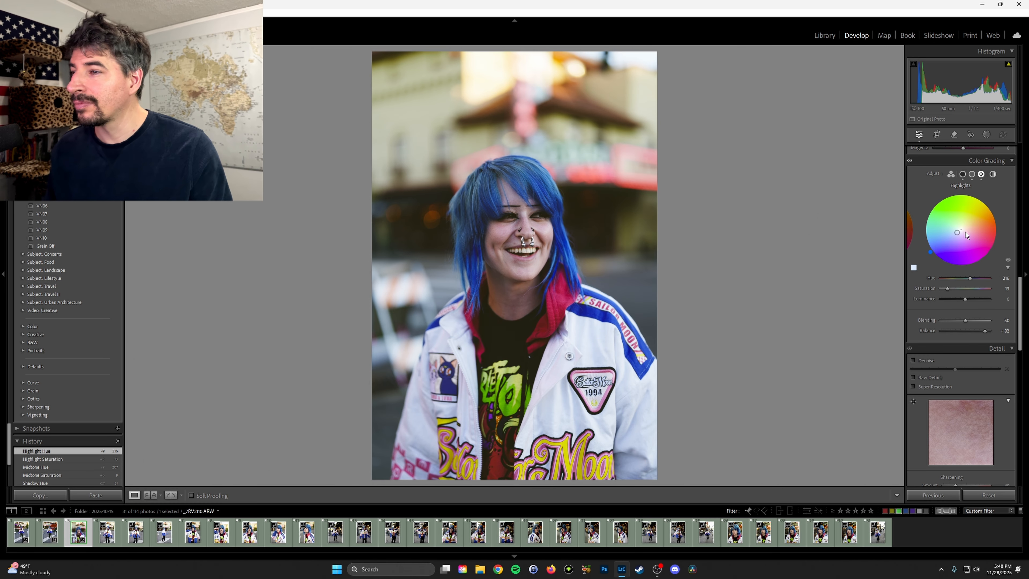
# Step: Try small tint and temperature shifts on the third photo, then restore its earlier white balance from the edit history
pyautogui.scroll(10, 963, 206)
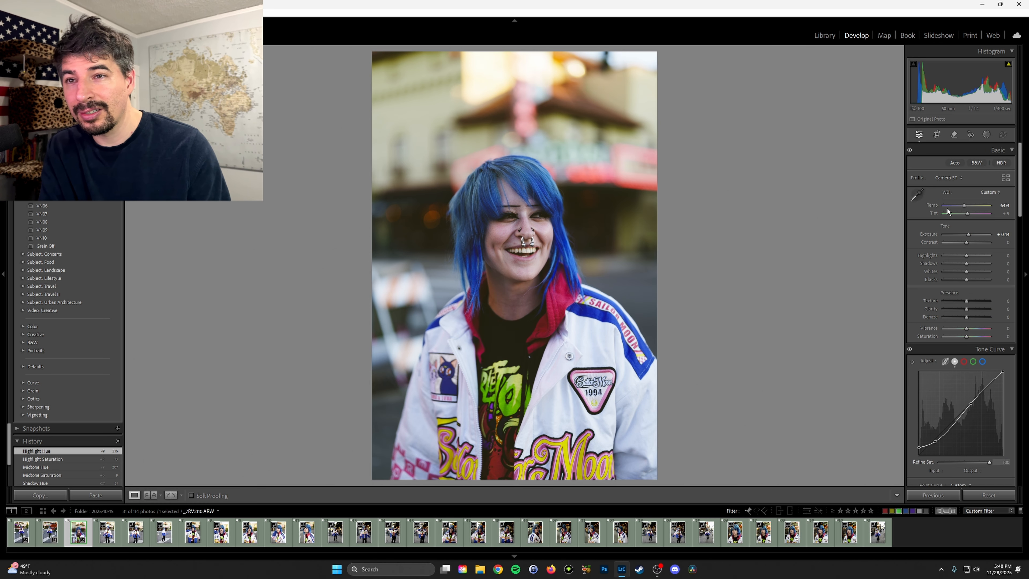
pyautogui.moveTo(969, 215); pyautogui.dragTo(971, 215)
pyautogui.doubleClick(970, 213)
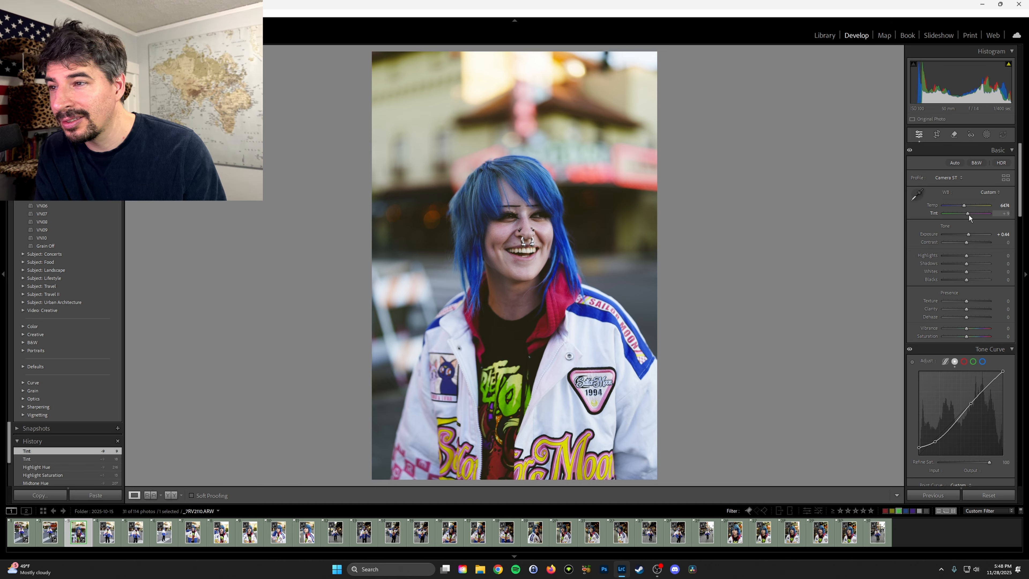
pyautogui.moveTo(969, 215); pyautogui.dragTo(968, 215)
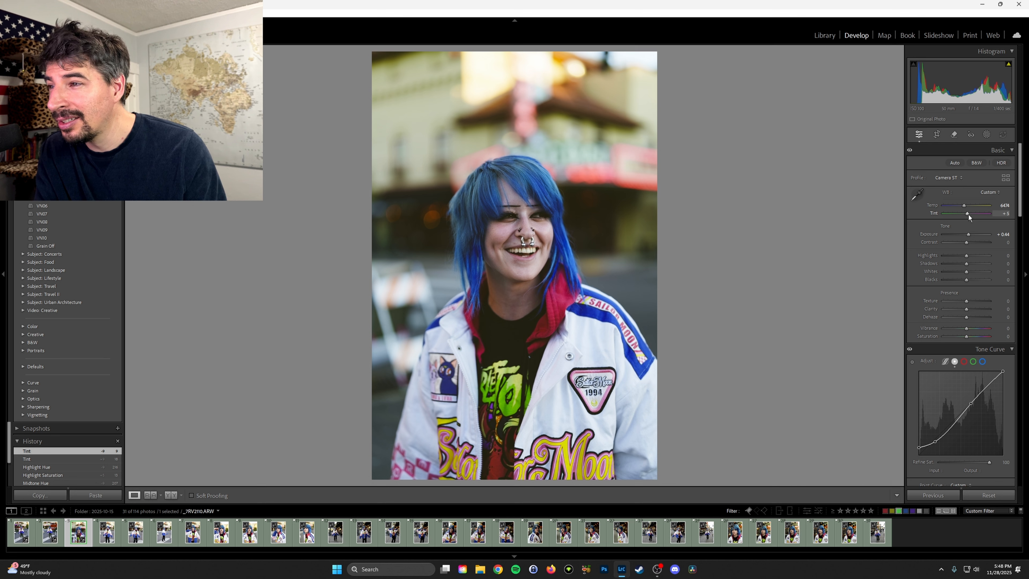
pyautogui.doubleClick(968, 213)
pyautogui.moveTo(962, 204); pyautogui.dragTo(963, 205)
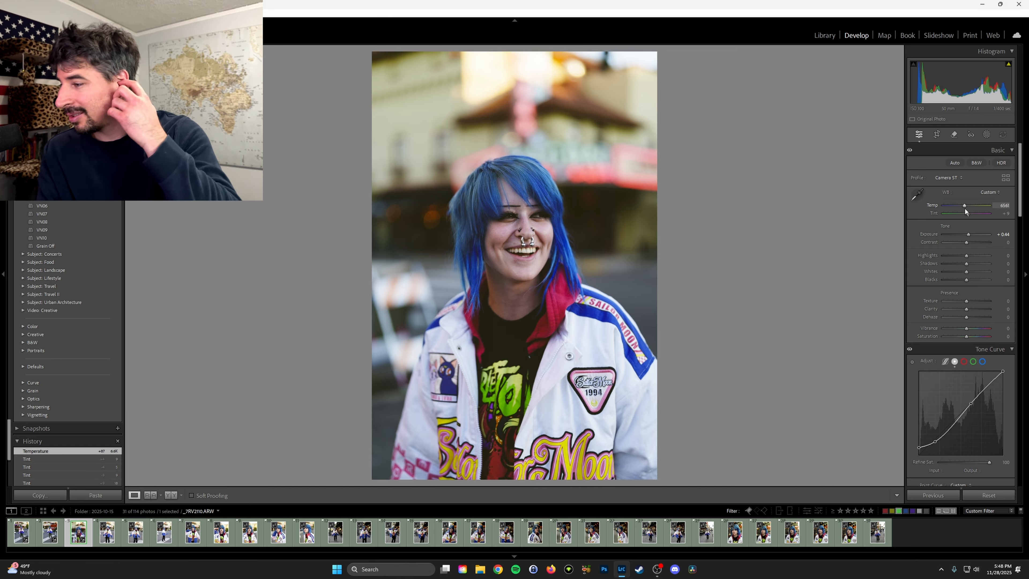
pyautogui.click(31, 460)
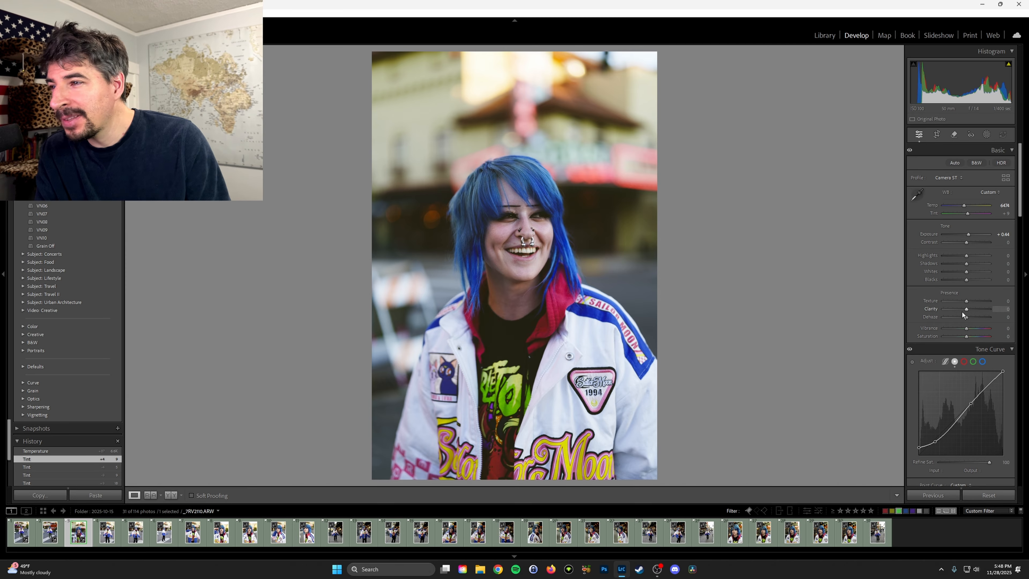
# Step: Open the fourth photo, a full-length street shot, and set its exposure to -0.18
pyautogui.click(107, 532)
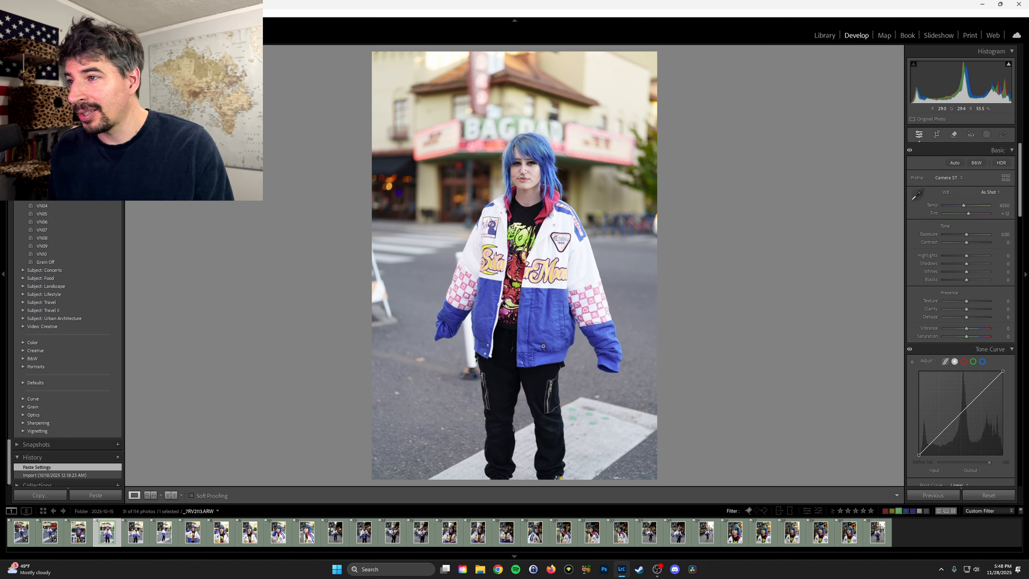
pyautogui.doubleClick(968, 234)
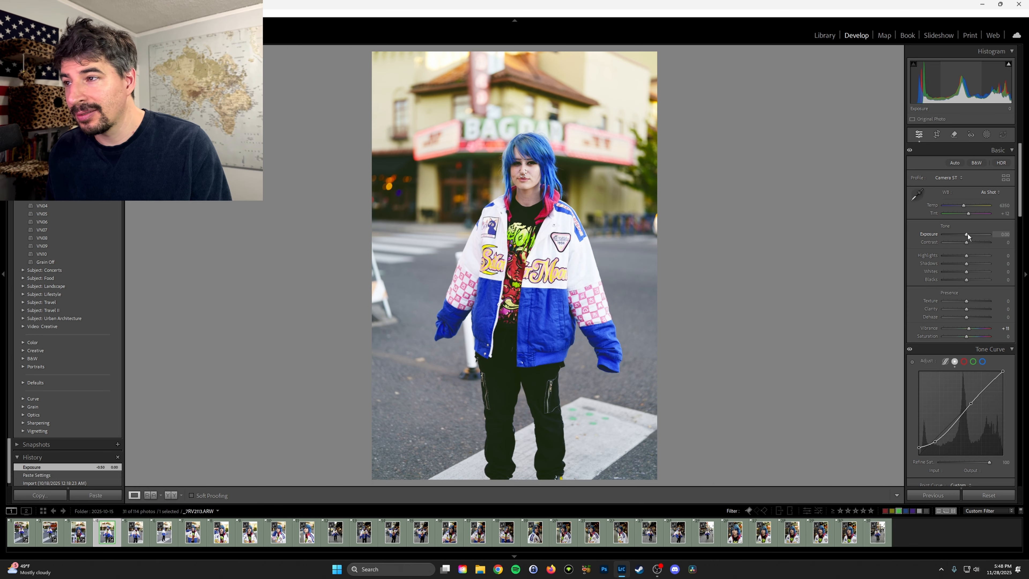
pyautogui.moveTo(968, 234); pyautogui.dragTo(967, 234)
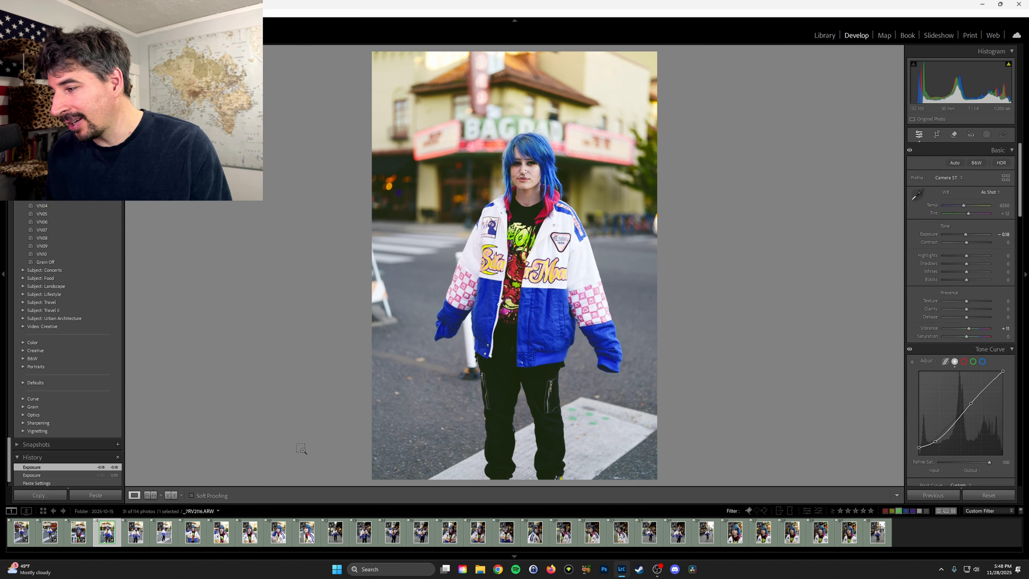
# Step: Copy the fourth photo's develop settings and paste them onto the fifth photo
pyautogui.hotkey('ctrl', 'shift', 'c')
pyautogui.click(900, 546)
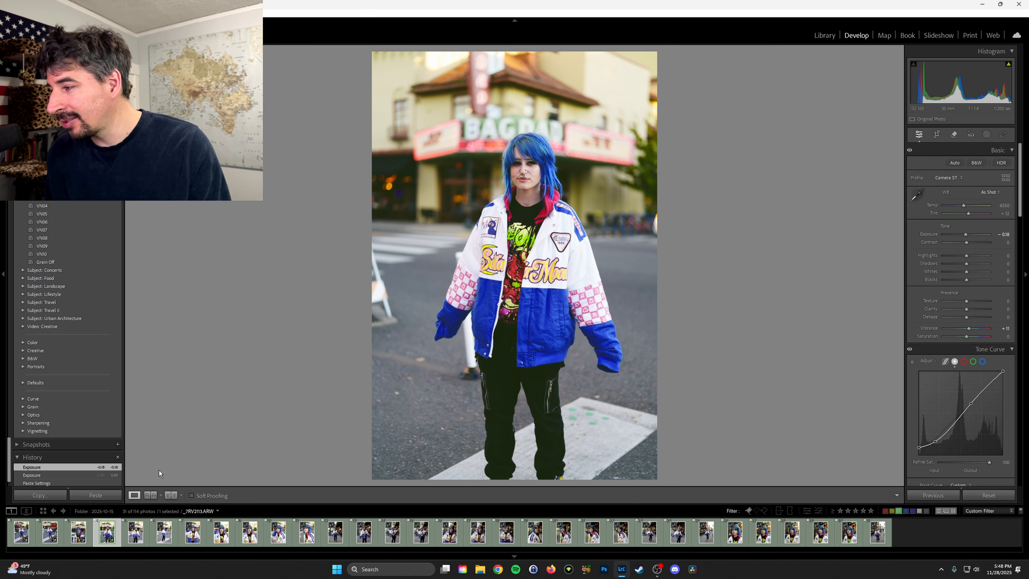
pyautogui.press('Right')
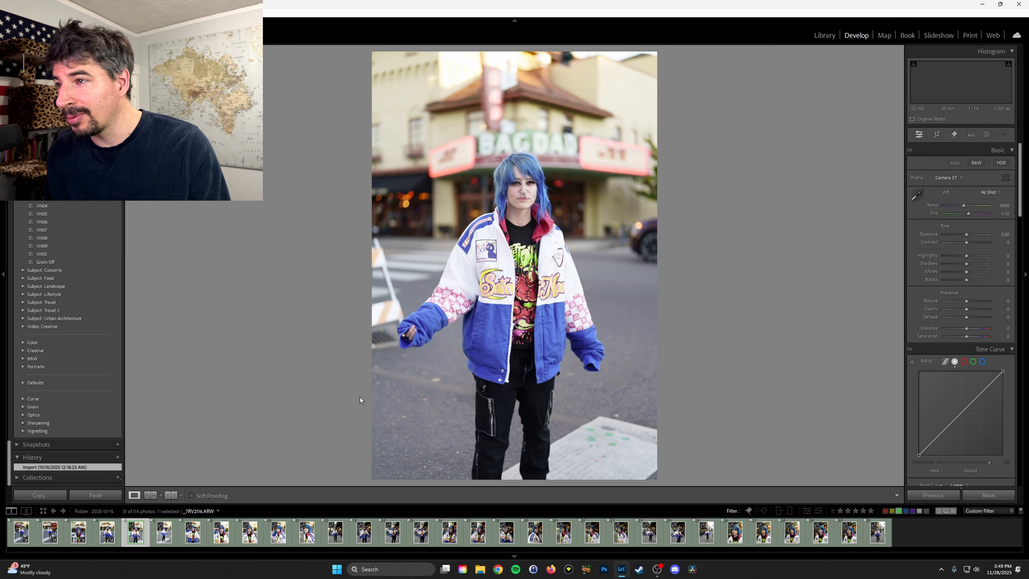
pyautogui.hotkey('ctrl', 'shift', 'v')
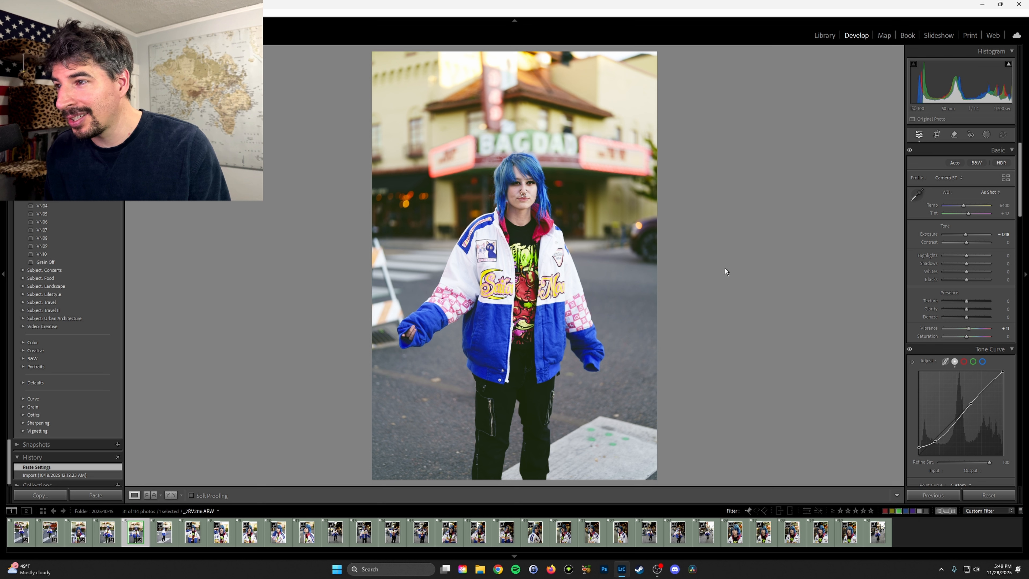
# Step: Adjust the fifth photo's shadow grading hue, and color grade its midtones to hue 243, saturation 14
pyautogui.scroll(-8, 953, 345)
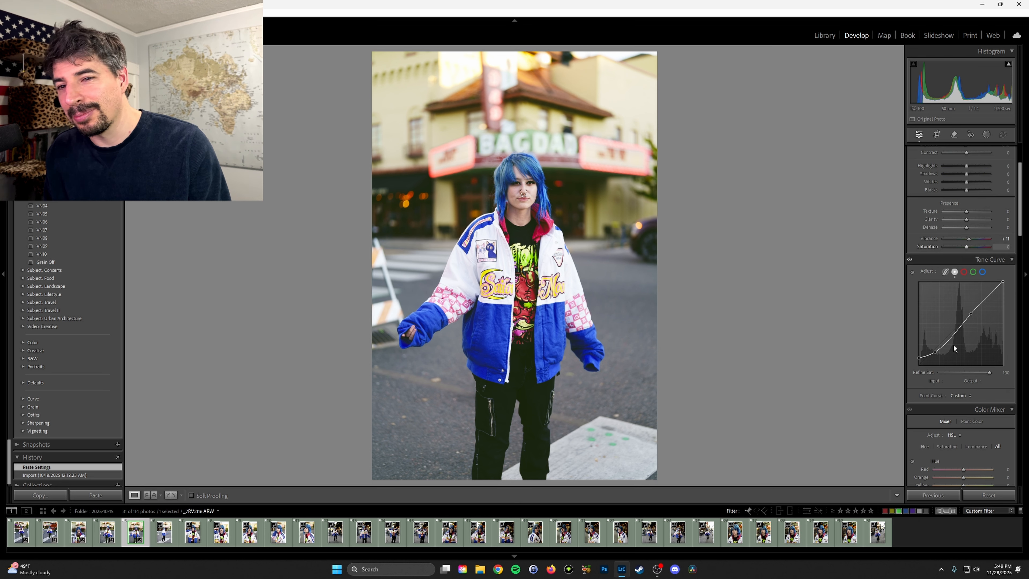
pyautogui.scroll(-4, 953, 342)
pyautogui.click(964, 350)
pyautogui.scroll(-4, 964, 350)
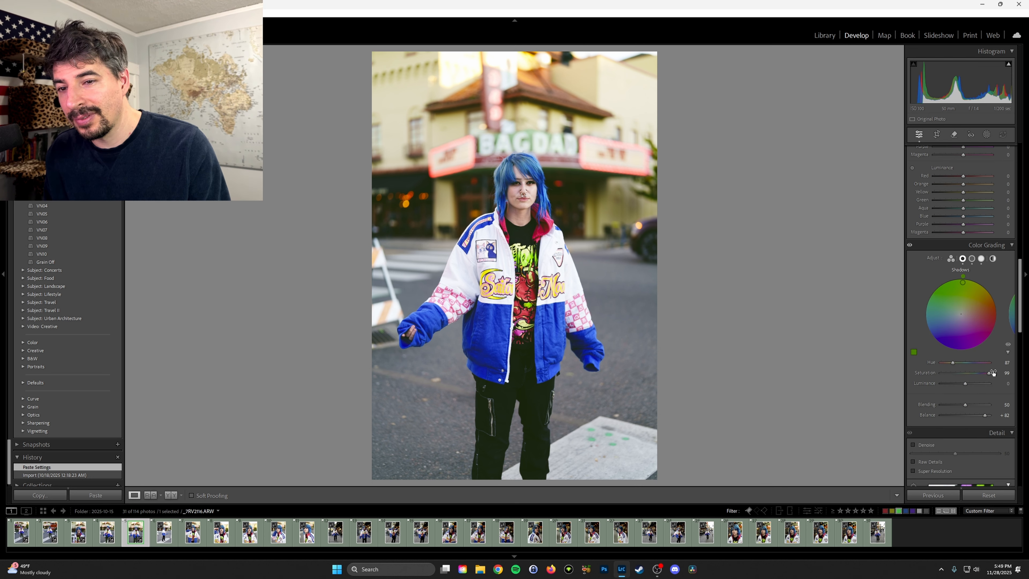
pyautogui.moveTo(954, 366)
pyautogui.mouseDown()
pyautogui.moveTo(971, 362)
pyautogui.moveTo(950, 376)
pyautogui.mouseUp()
pyautogui.click(972, 259)
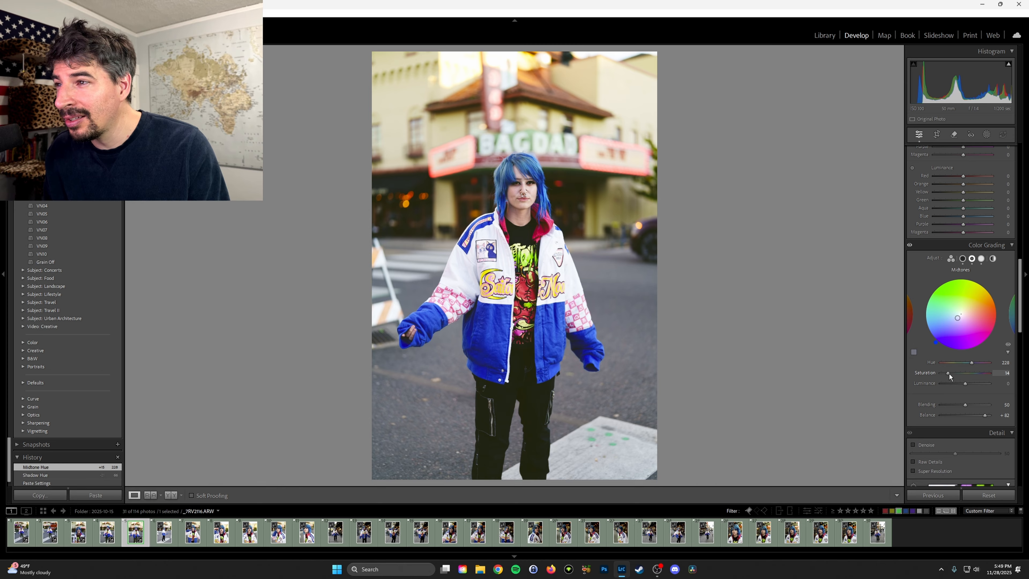
pyautogui.moveTo(950, 377); pyautogui.dragTo(972, 363)
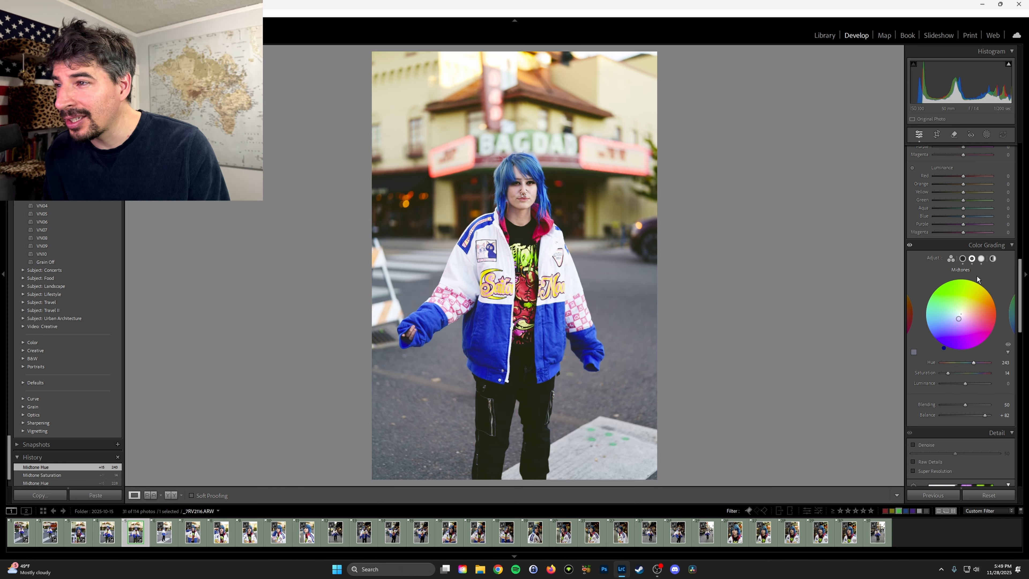
# Step: Compare the fifth photo with and without the color grade, and shift its highlight hue to blue
pyautogui.click(981, 259)
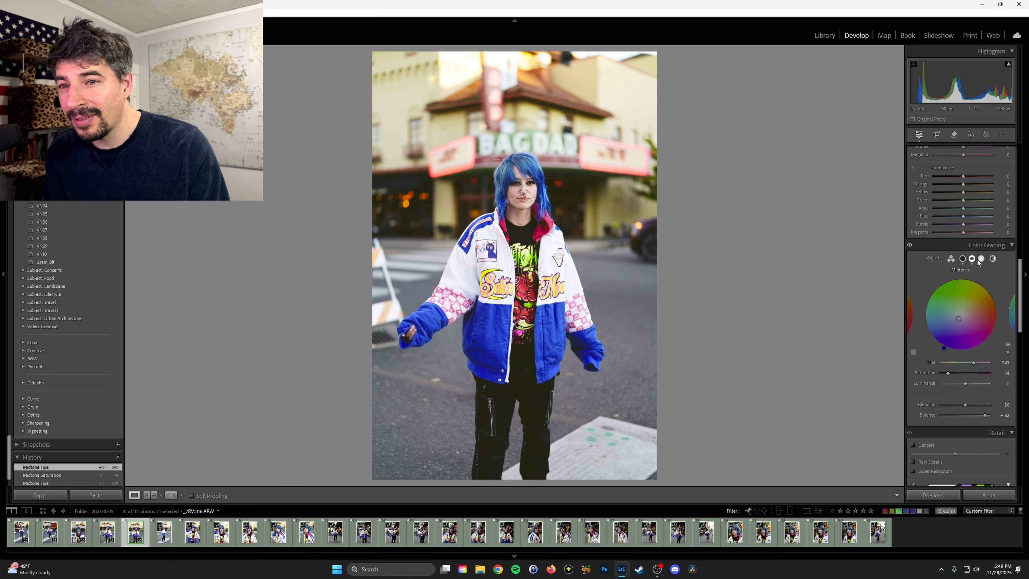
pyautogui.click(1009, 346)
pyautogui.click(1008, 346)
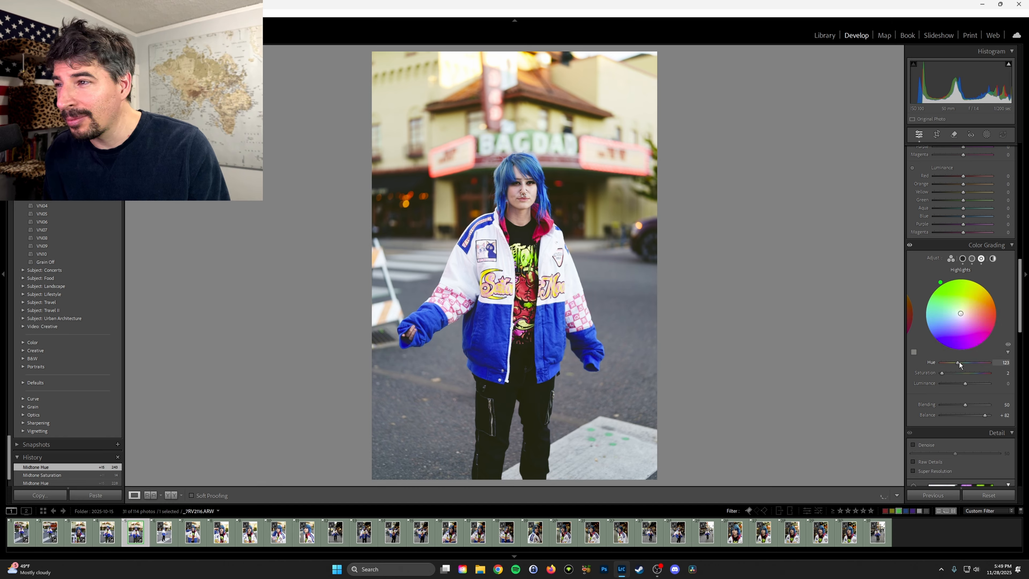
pyautogui.moveTo(973, 363); pyautogui.dragTo(974, 363)
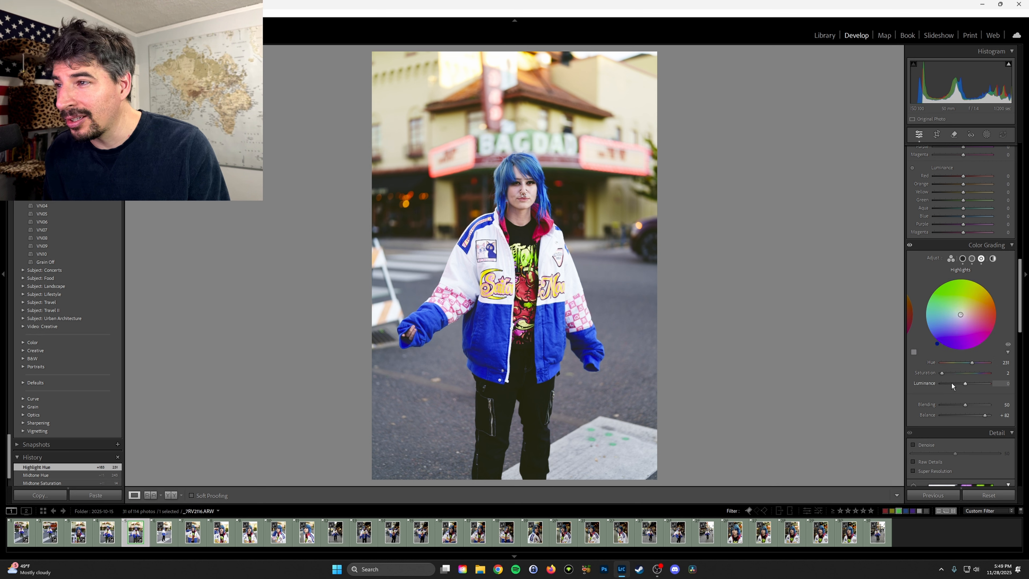
# Step: Set the fifth photo's highlight color grading saturation to 3
pyautogui.moveTo(942, 376); pyautogui.dragTo(944, 375)
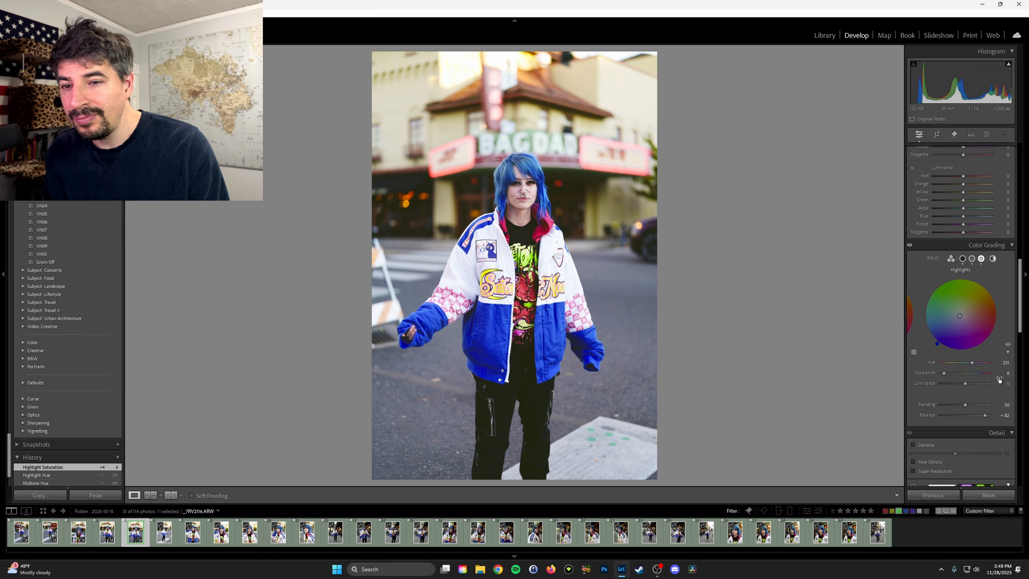
pyautogui.click(1007, 373)
pyautogui.write('4')
pyautogui.press('Return')
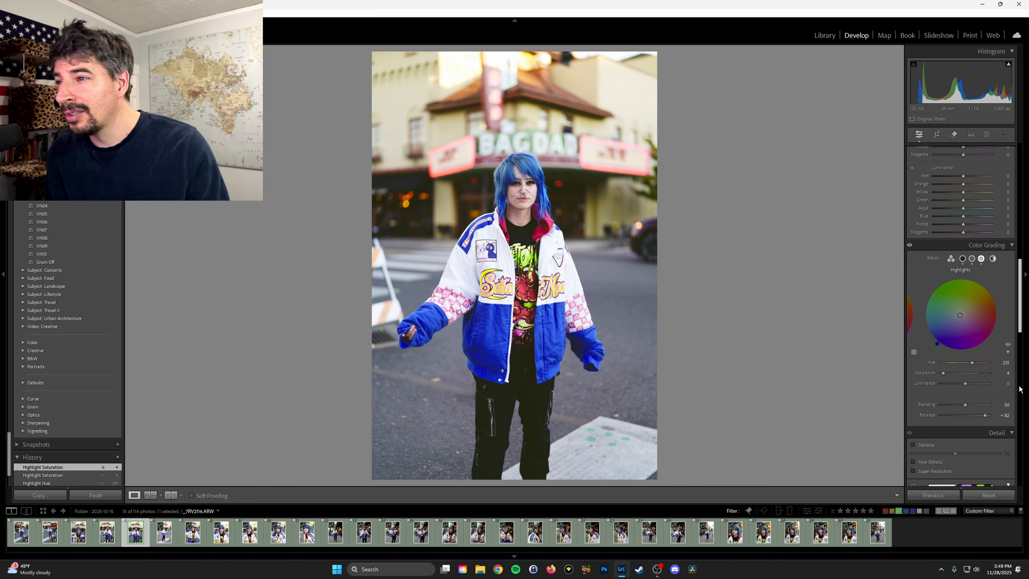
pyautogui.click(1008, 373)
pyautogui.write('3')
pyautogui.press('Return')
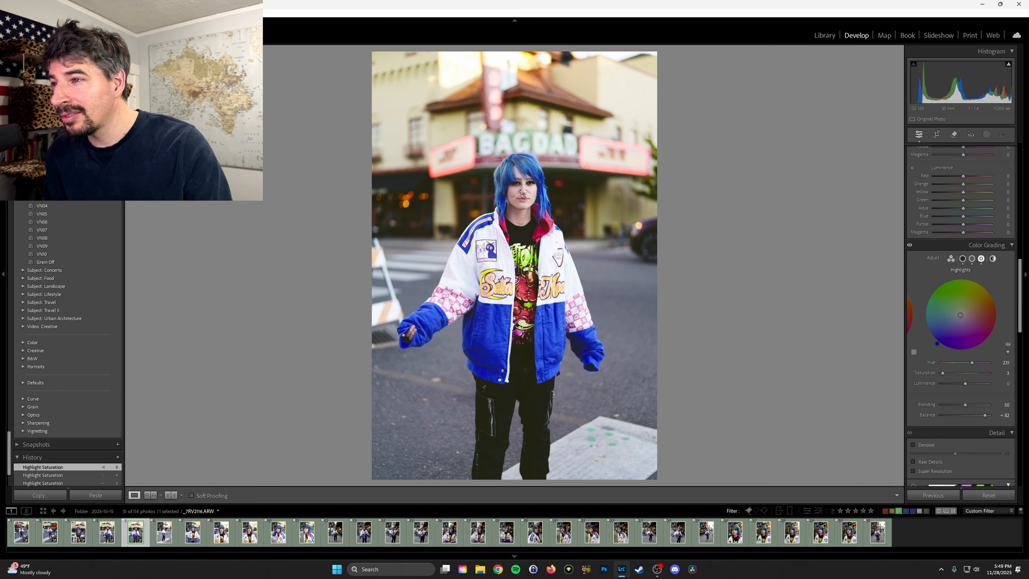
# Step: Set the fifth photo's exposure to -0.35 and fine-tune the upper point of its tone curve
pyautogui.scroll(10, 991, 273)
pyautogui.scroll(3, 990, 273)
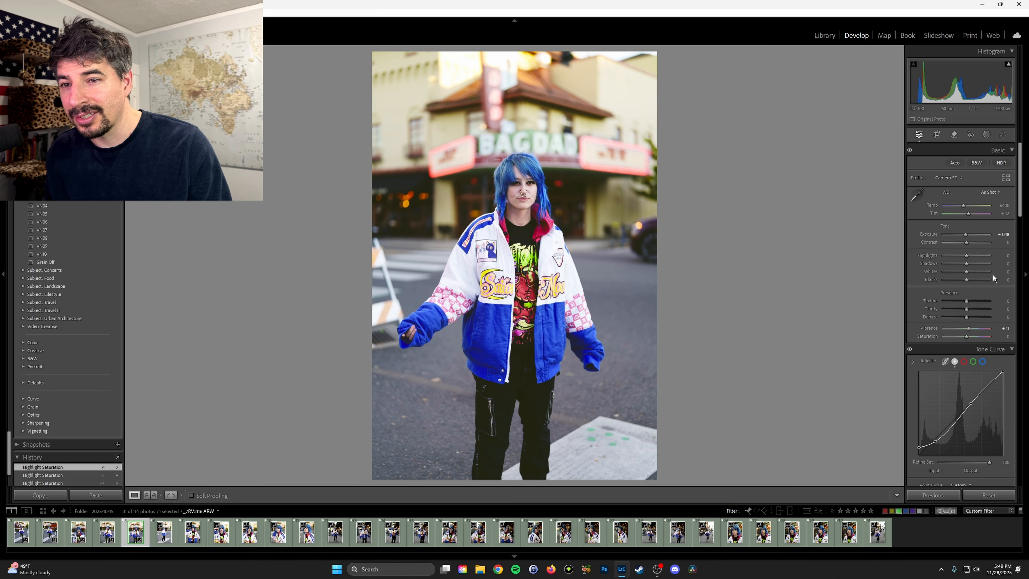
pyautogui.moveTo(966, 235); pyautogui.dragTo(963, 236)
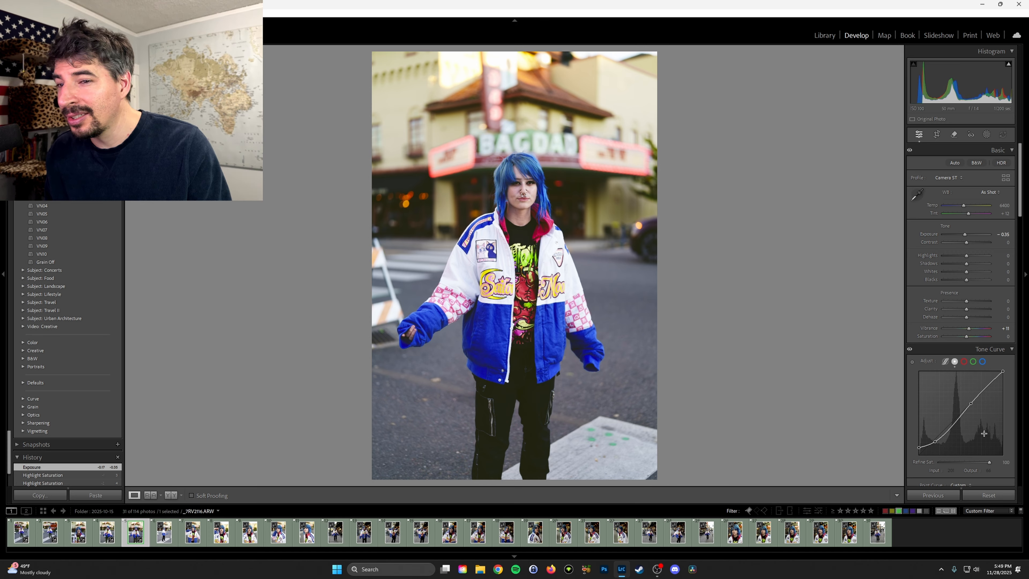
pyautogui.click(971, 403)
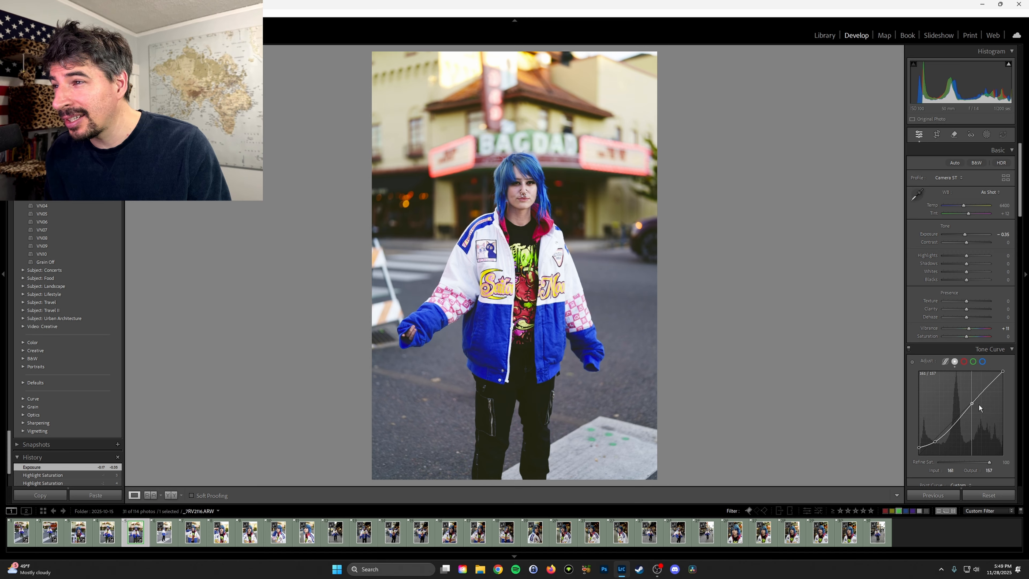
pyautogui.moveTo(977, 404); pyautogui.dragTo(972, 402)
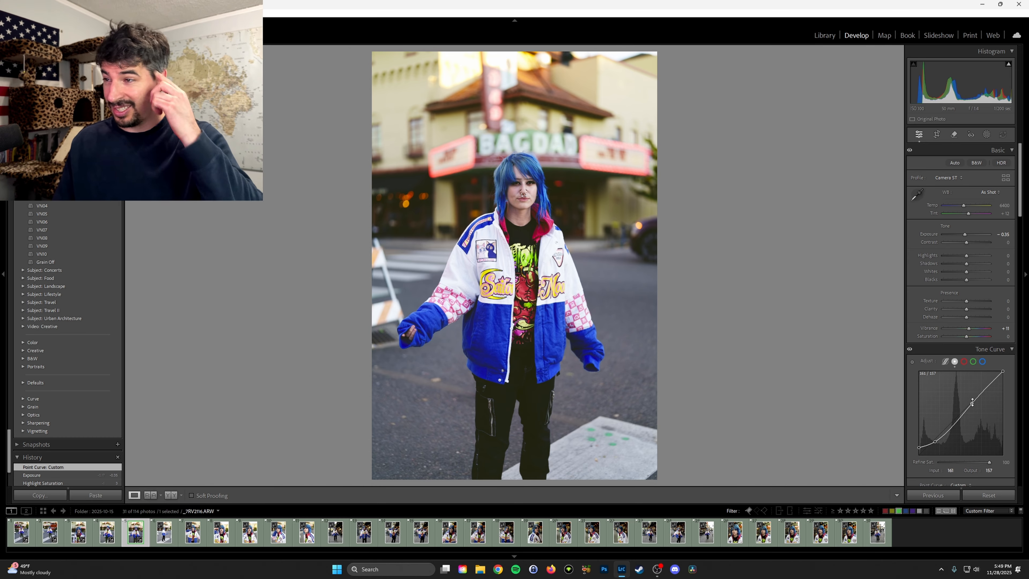
# Step: Copy the fifth photo's develop settings and paste them onto the sixth and seventh photos
pyautogui.hotkey('ctrl', 'shift', 'c')
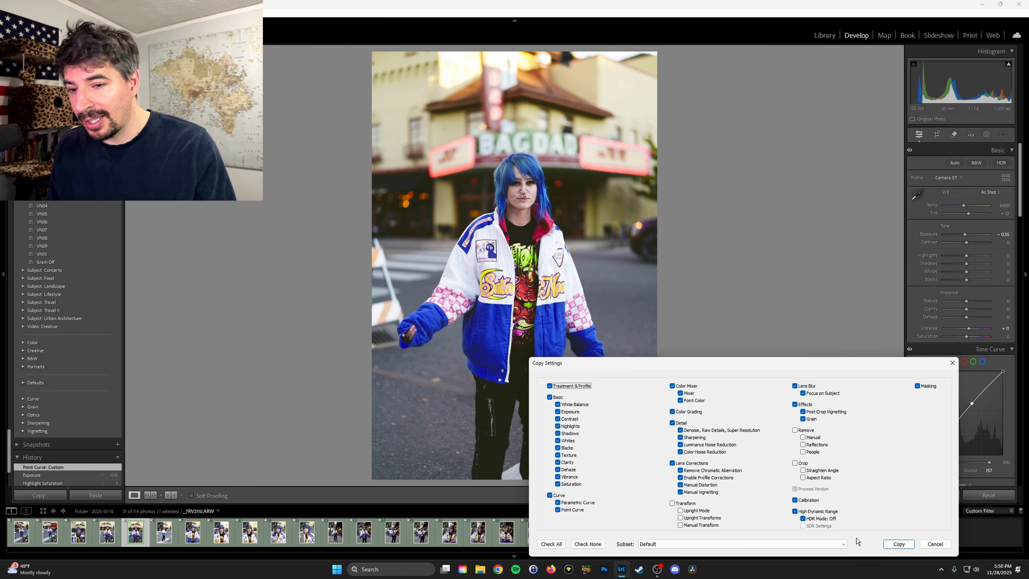
pyautogui.click(898, 545)
pyautogui.click(164, 532)
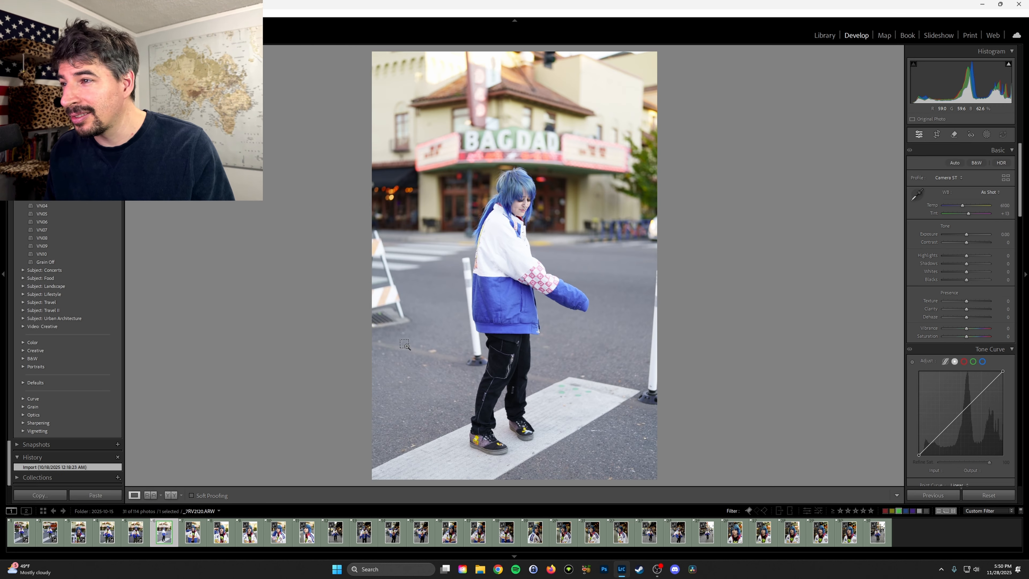
pyautogui.hotkey('ctrl', 'shift', 'v')
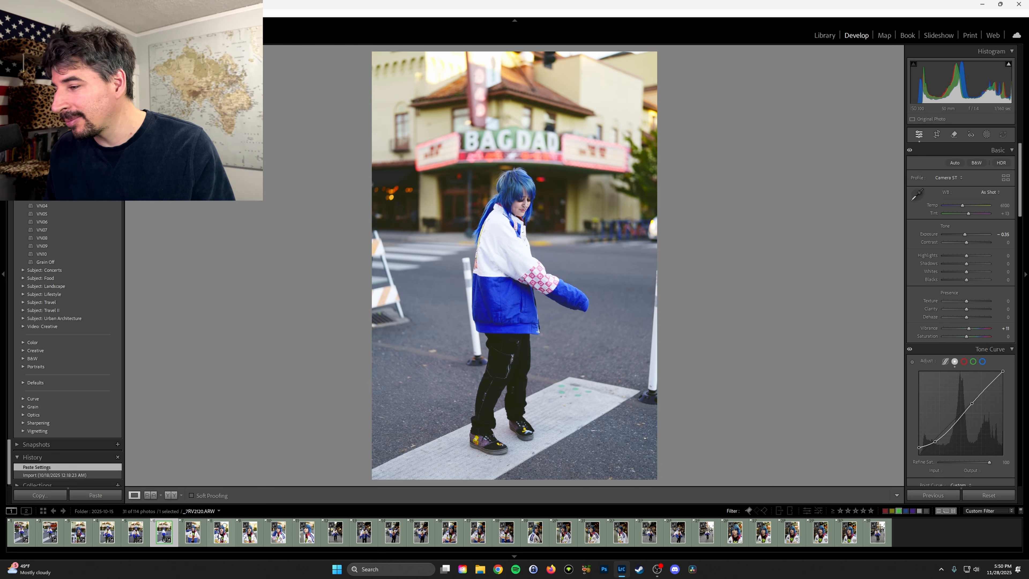
pyautogui.click(192, 532)
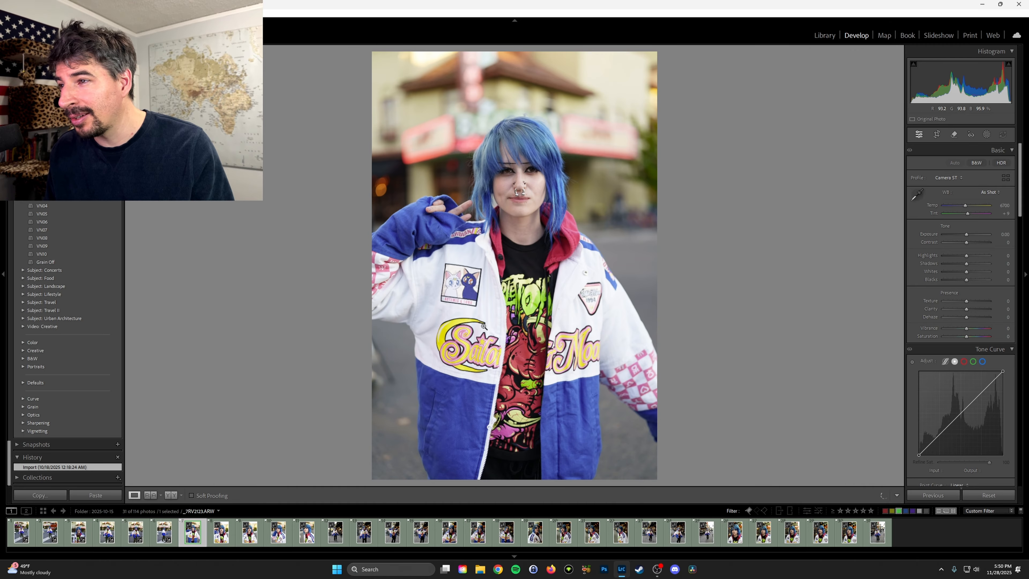
pyautogui.hotkey('ctrl', 'shift', 'v')
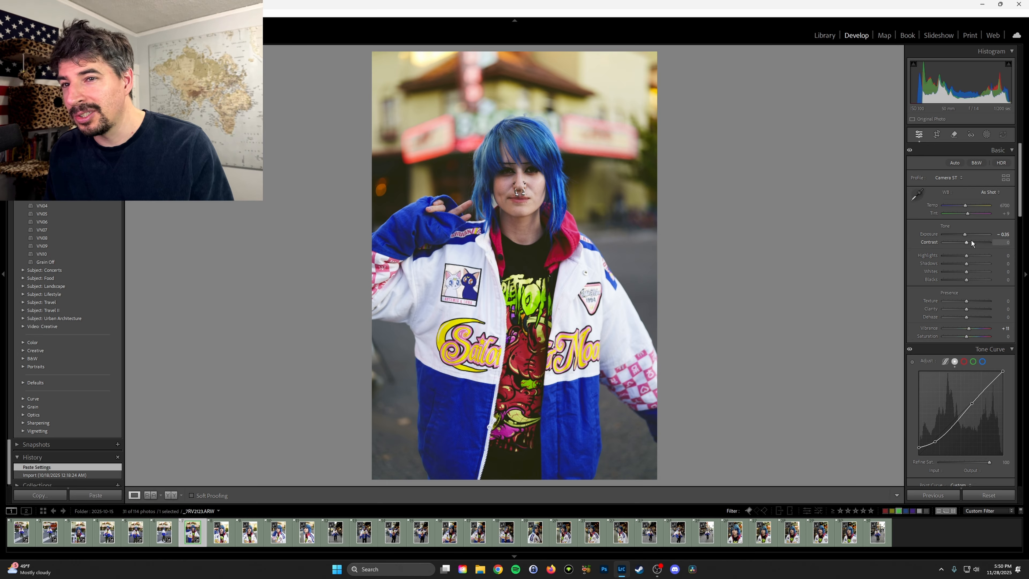
# Step: Set the seventh photo's exposure to +0.09 and nudge its upper tone curve point to input 162, output 157
pyautogui.moveTo(965, 233); pyautogui.dragTo(967, 234)
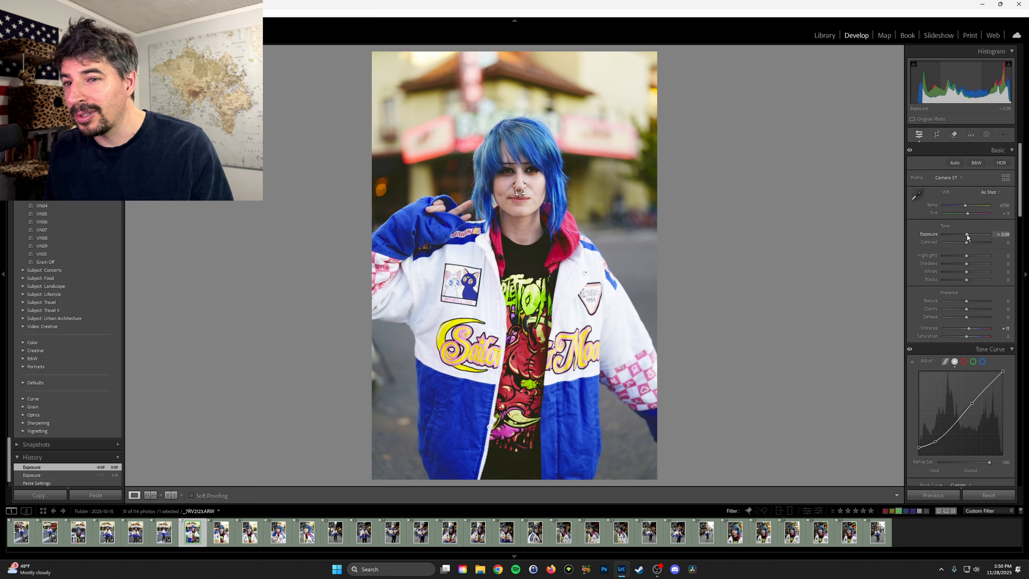
pyautogui.press('alt')
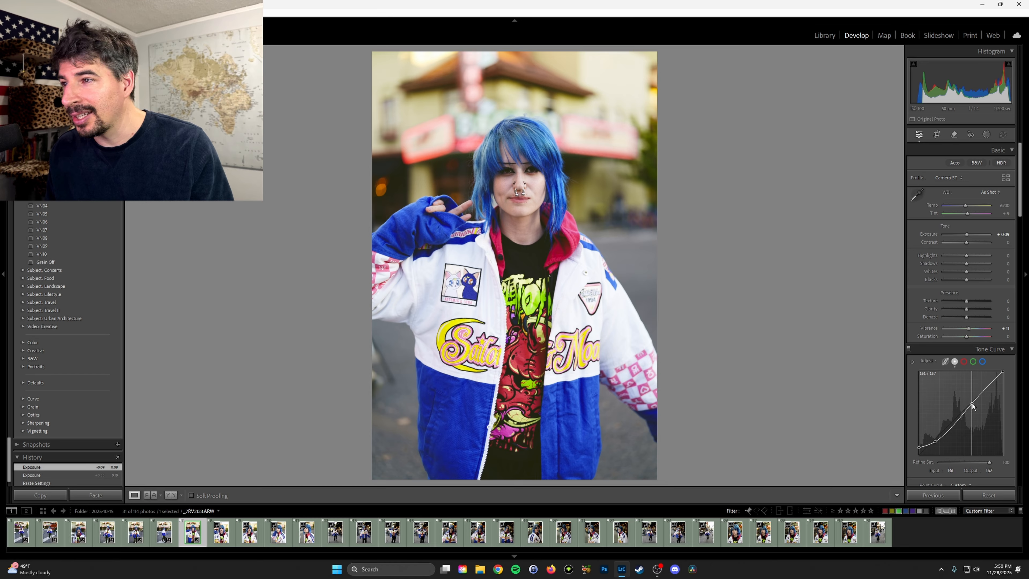
pyautogui.moveTo(972, 403); pyautogui.dragTo(975, 403)
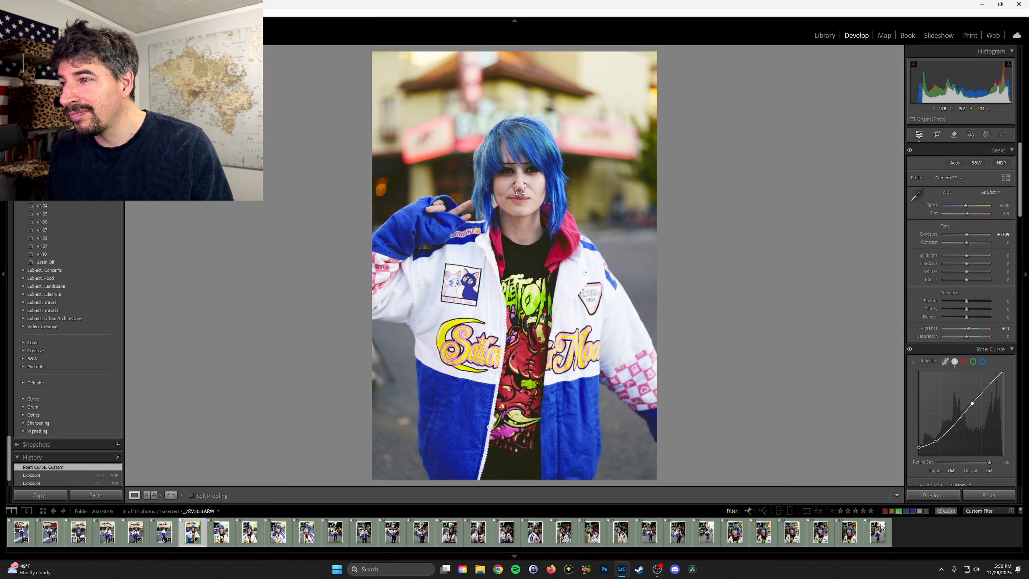
# Step: Paste the seventh photo's develop settings onto the eighth photo and fine-tune its lower tone curve point to input 49, output 43
pyautogui.hotkey('ctrl', 'shift', 'c')
pyautogui.click(900, 544)
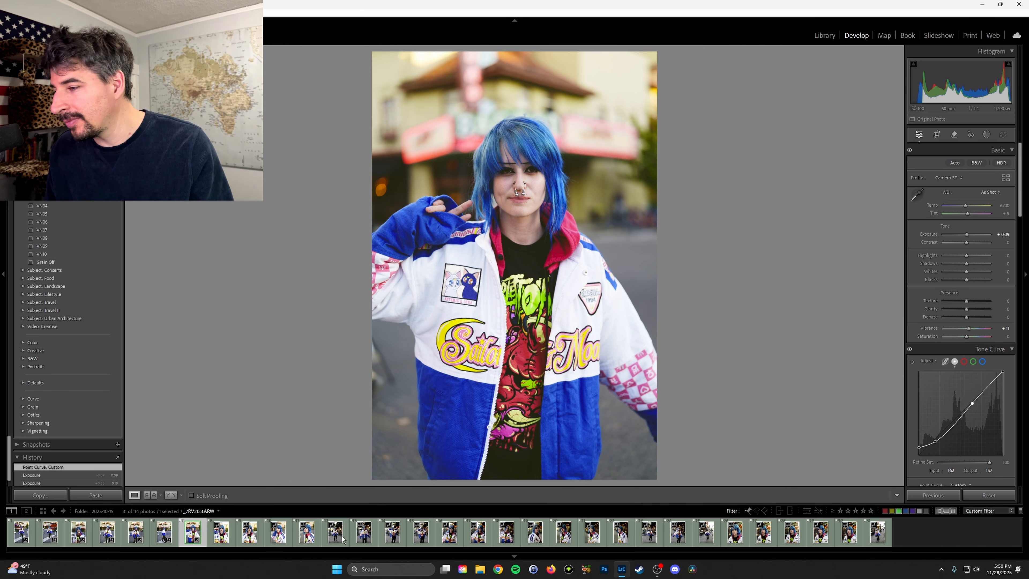
pyautogui.press('Right')
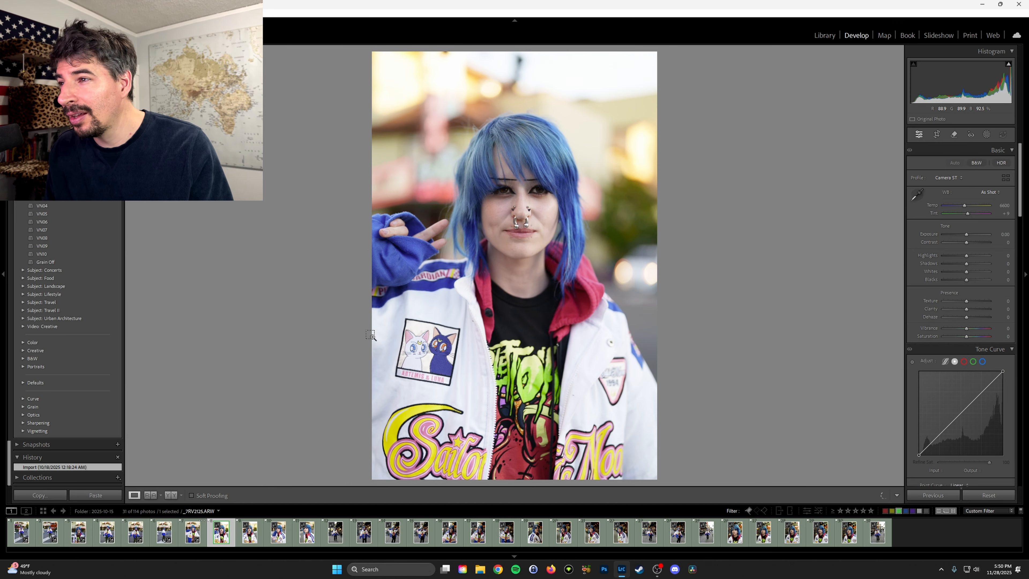
pyautogui.hotkey('ctrl', 'shift', 'v')
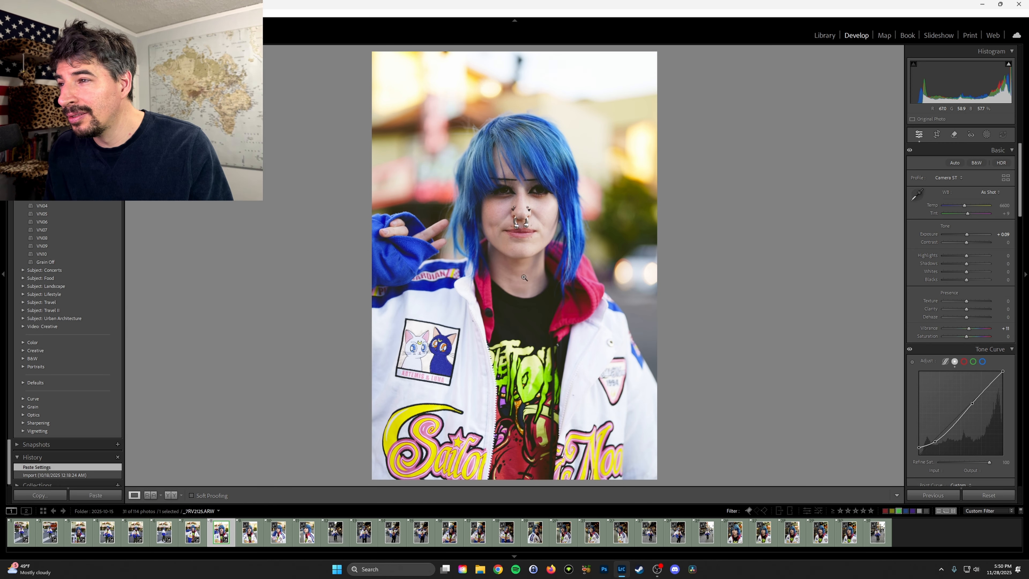
pyautogui.moveTo(935, 441); pyautogui.dragTo(935, 439)
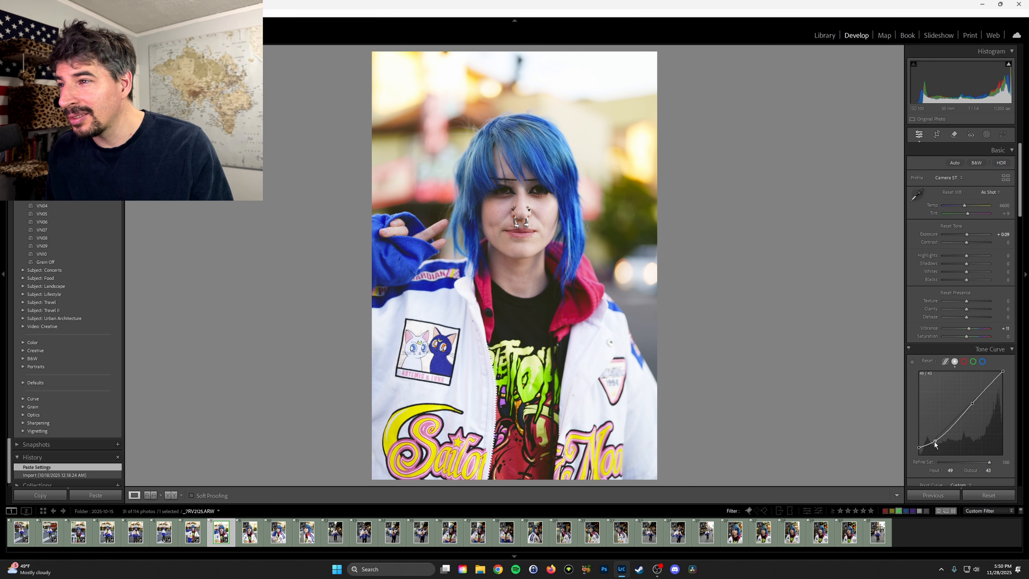
pyautogui.press('alt')
# Step: Copy the eighth photo's develop settings and paste them onto the ninth and tenth photos
pyautogui.hotkey('ctrl', 'shift', 'c')
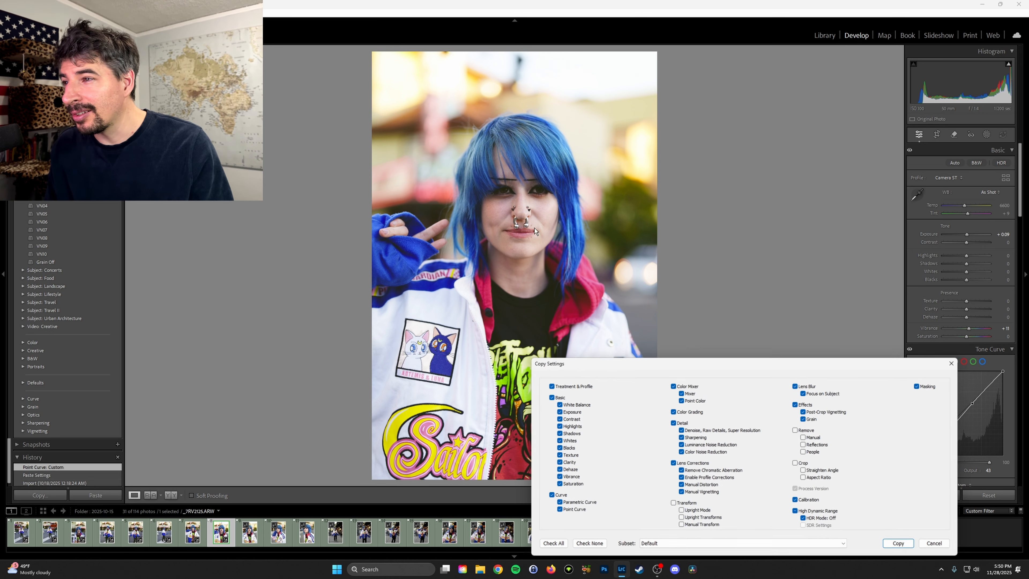
pyautogui.click(906, 548)
pyautogui.press('Right')
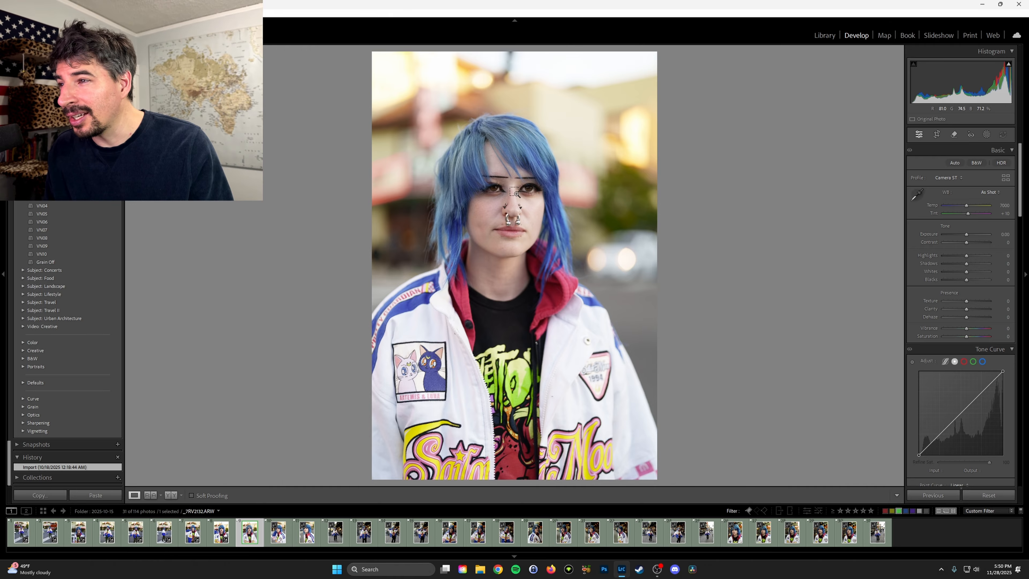
pyautogui.hotkey('ctrl', 'shift', 'v')
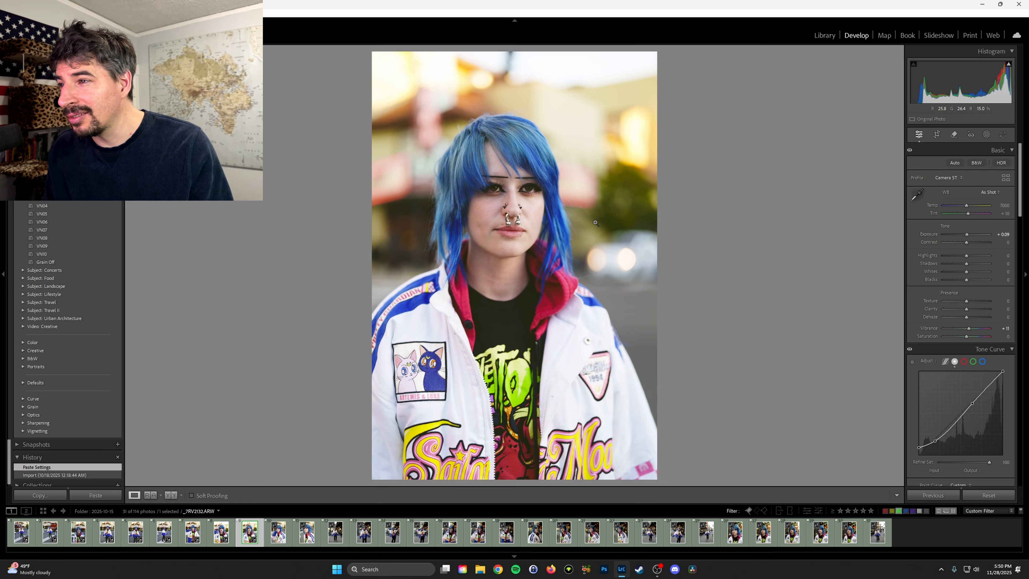
pyautogui.press('Right')
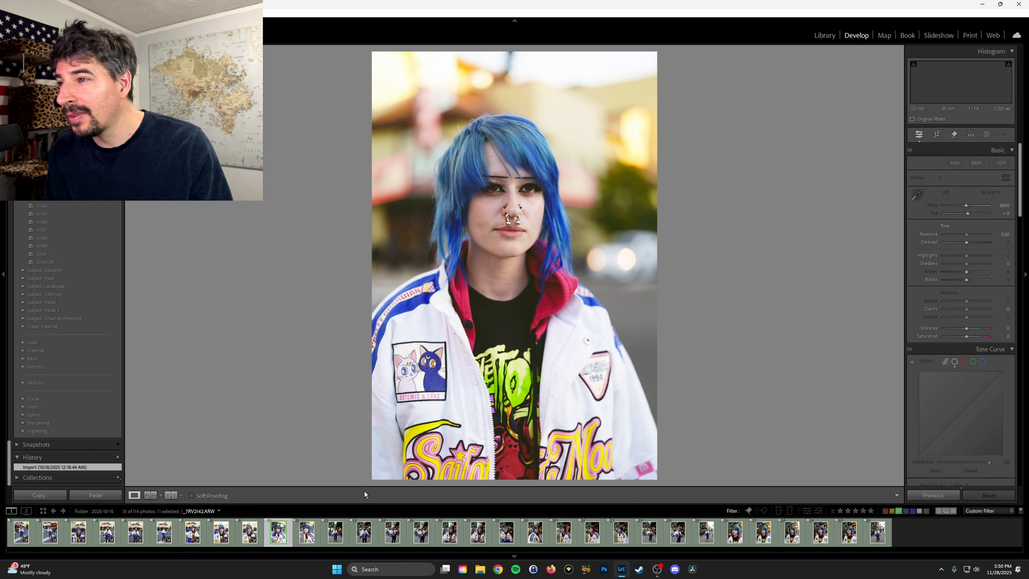
pyautogui.hotkey('ctrl', 'shift', 'v')
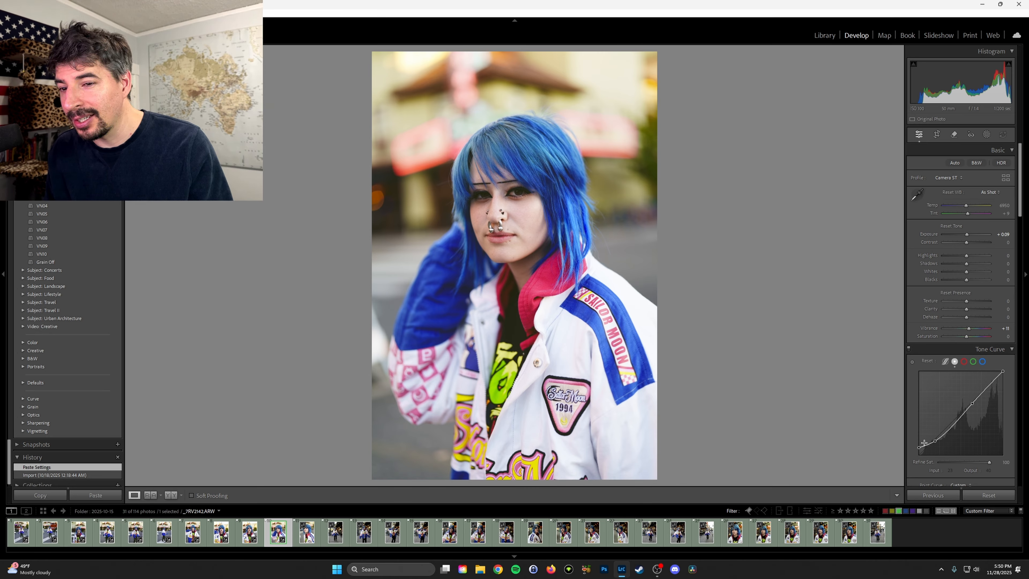
# Step: Move the tenth photo's tone curve black point to 0/0 and its lower curve point to input 47, output 44
pyautogui.moveTo(909, 461); pyautogui.dragTo(893, 495)
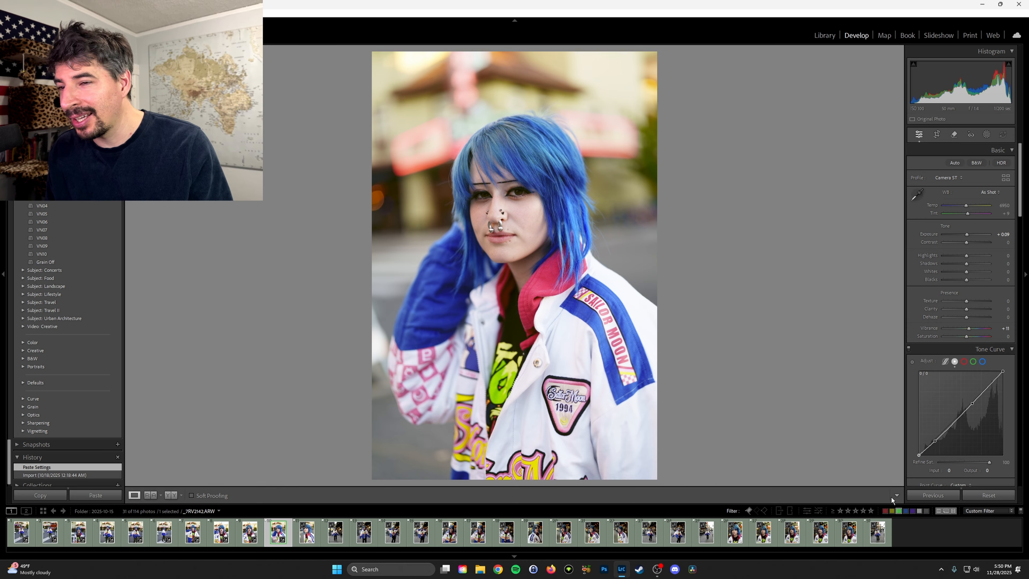
pyautogui.moveTo(891, 497); pyautogui.dragTo(932, 443)
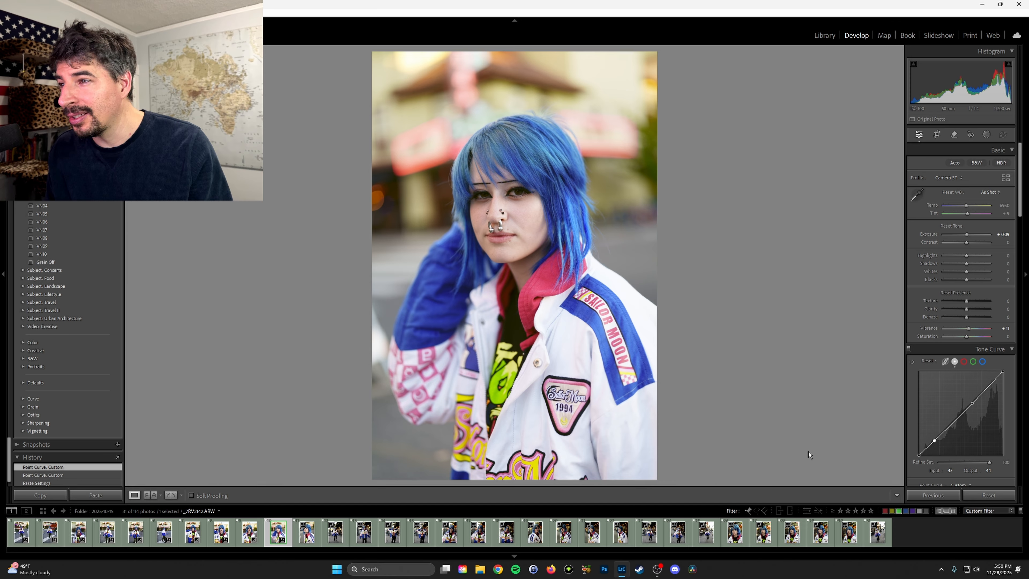
pyautogui.click(973, 403)
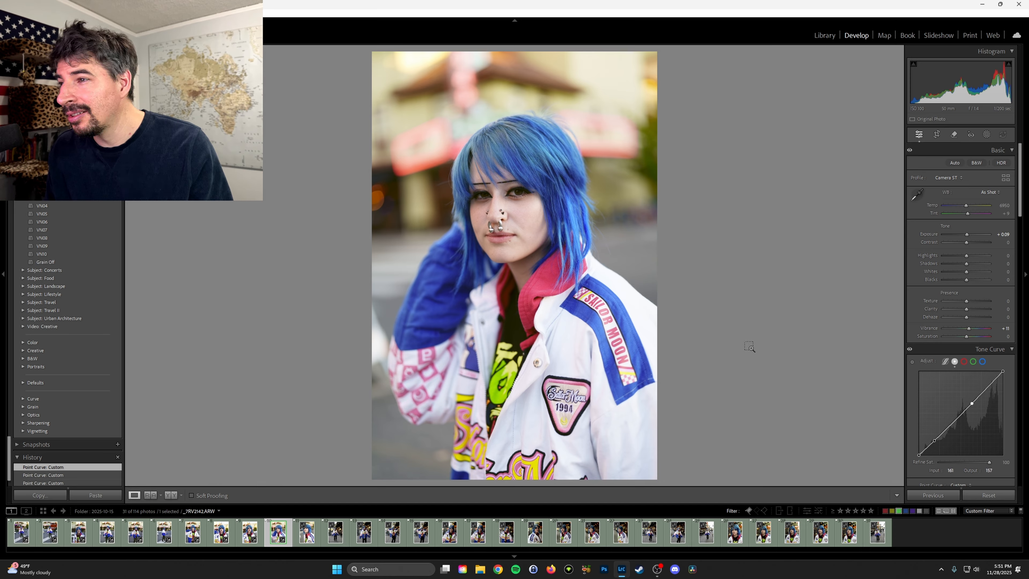
# Step: Copy the tenth photo's develop settings and paste them onto the eleventh photo
pyautogui.hotkey('ctrl', 'shift', 'c')
pyautogui.click(900, 543)
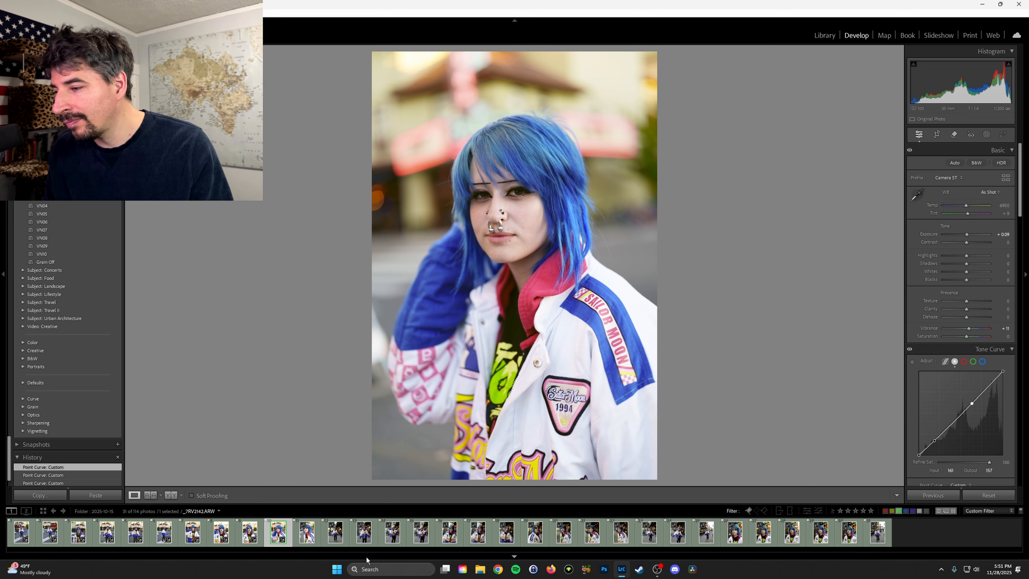
pyautogui.click(305, 540)
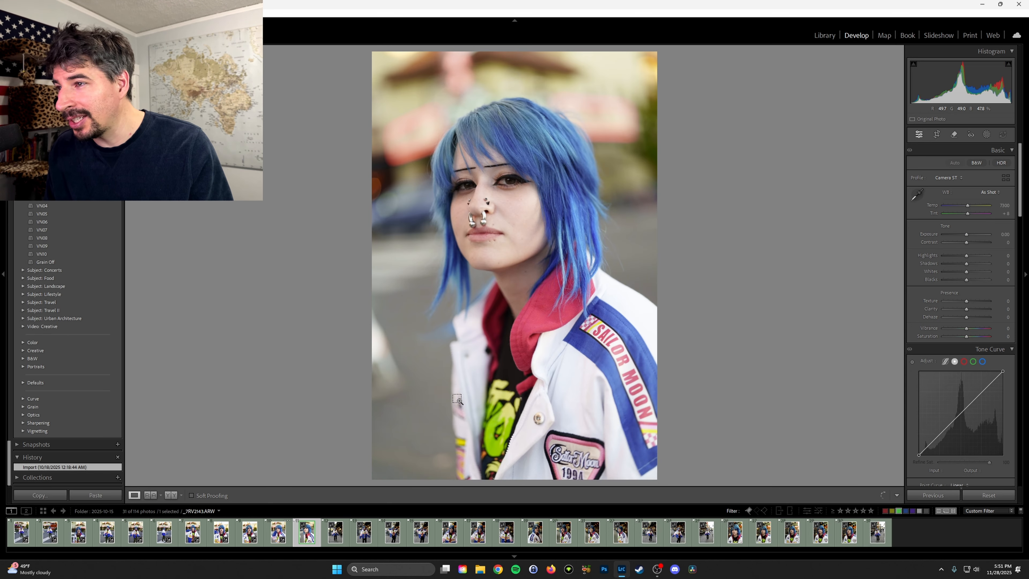
pyautogui.hotkey('ctrl', 'shift', 'v')
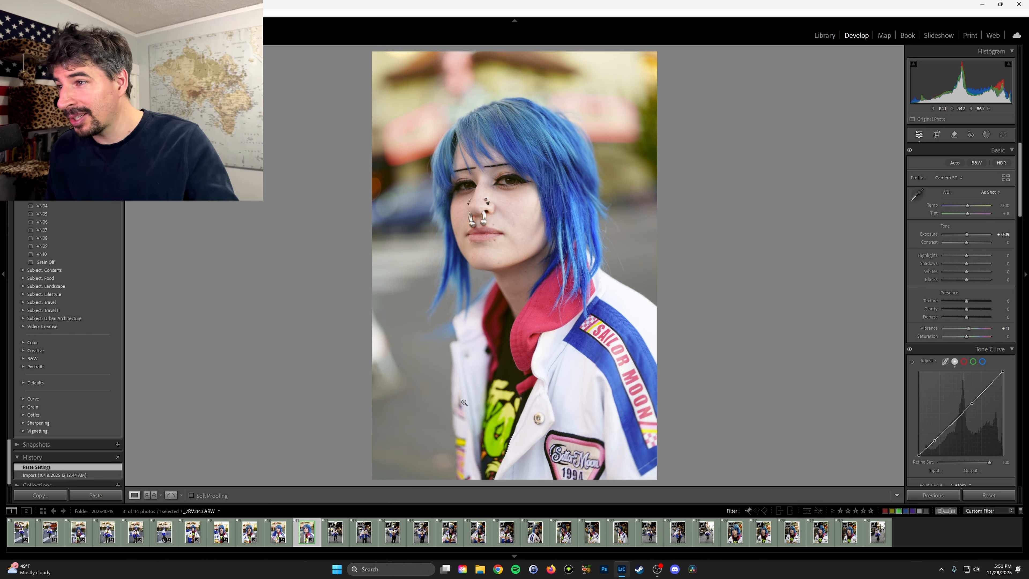
# Step: Reset the eleventh photo's exposure to 0.00 and review its color grading
pyautogui.moveTo(968, 234); pyautogui.dragTo(966, 235)
pyautogui.doubleClick(967, 234)
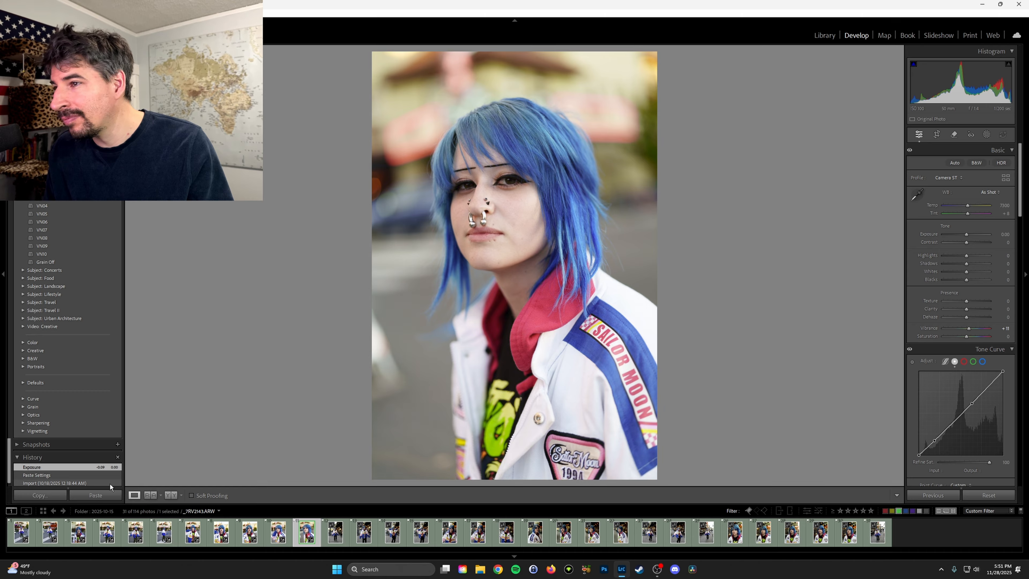
pyautogui.scroll(-10, 943, 275)
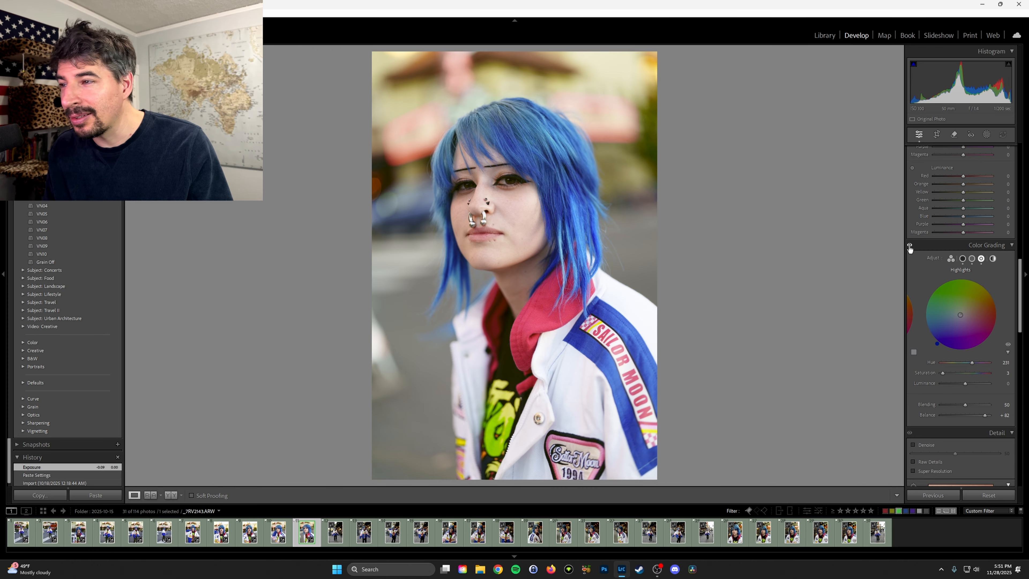
# Step: Open the twelfth photo, a full-length sidewalk shot, and paste the copied develop settings onto it
pyautogui.press('Right')
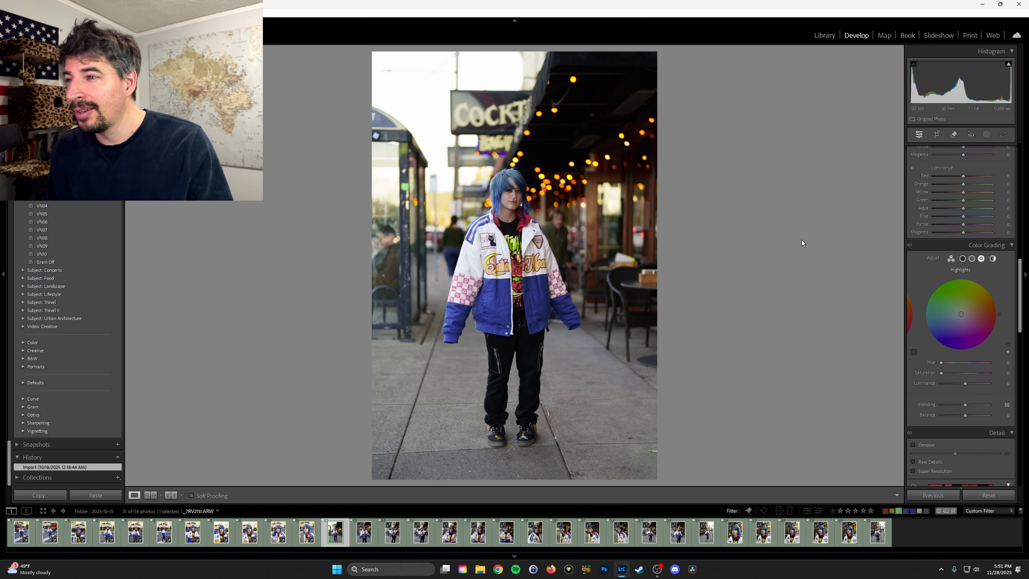
pyautogui.scroll(10, 974, 267)
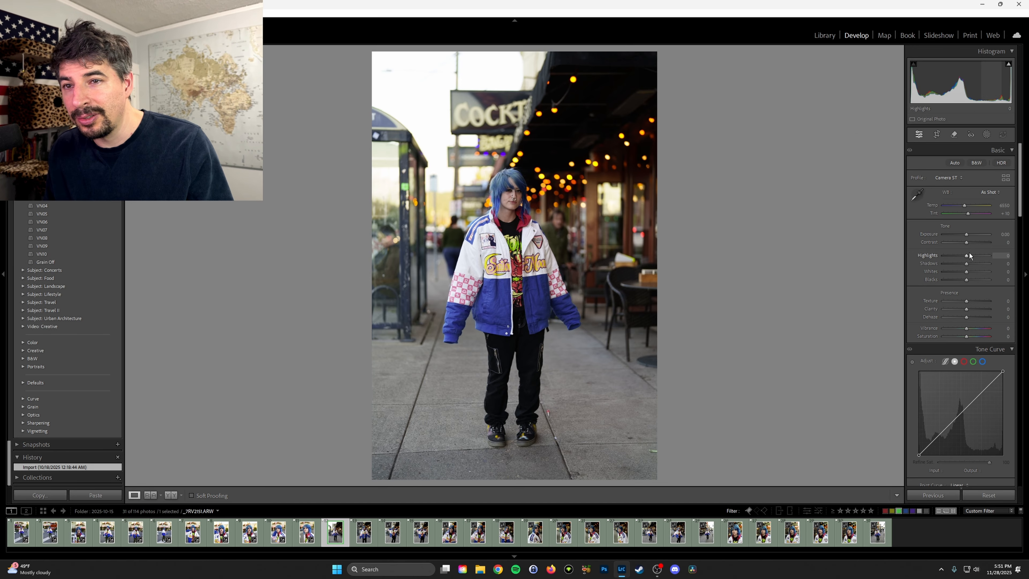
pyautogui.hotkey('ctrl', 'shift', 'v')
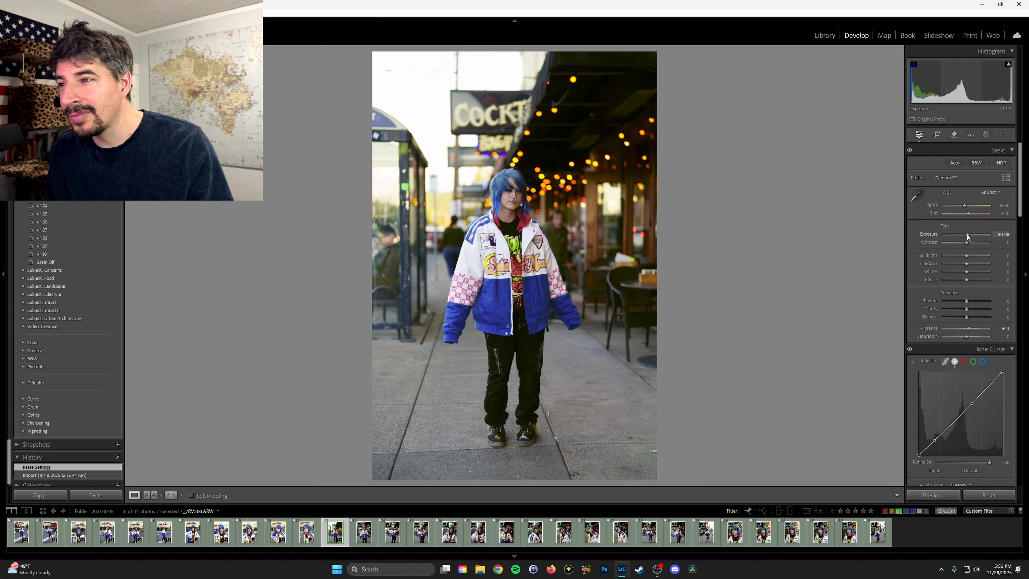
# Step: Raise the twelfth photo's exposure to +0.53 and compare the photo with its color grading off and on
pyautogui.moveTo(967, 237); pyautogui.dragTo(968, 235)
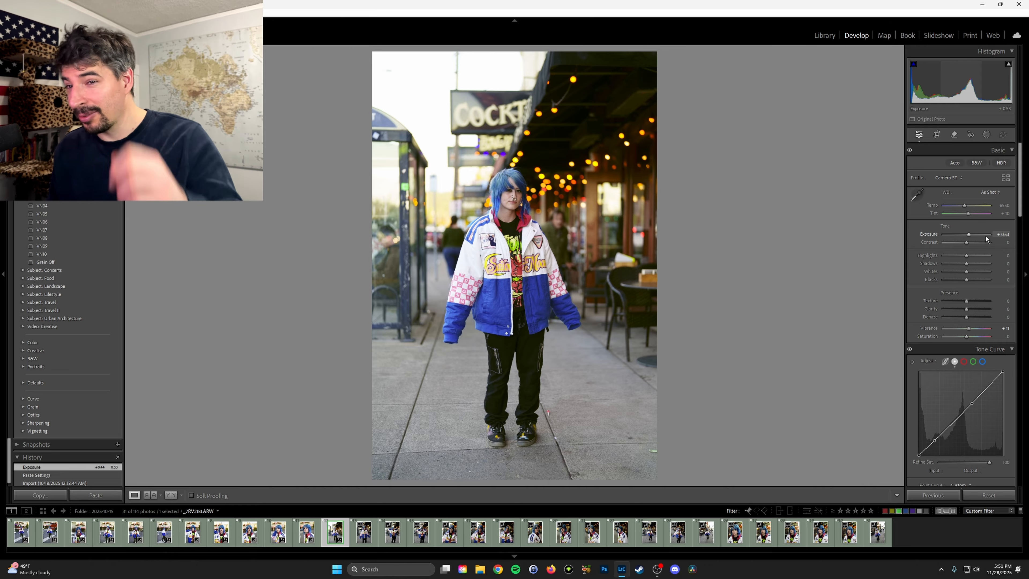
pyautogui.scroll(-3, 973, 252)
pyautogui.scroll(-15, 968, 266)
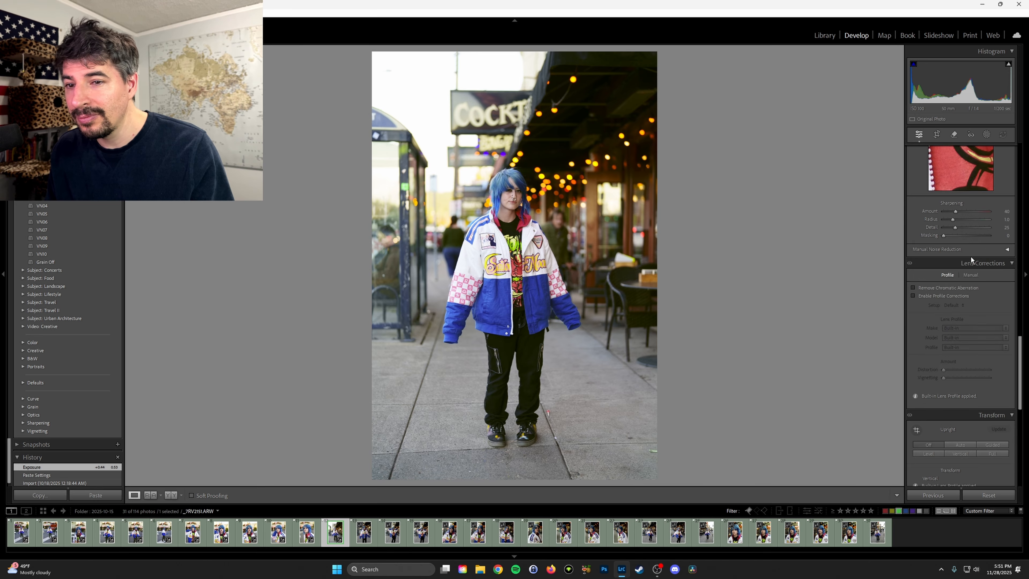
pyautogui.scroll(8, 973, 264)
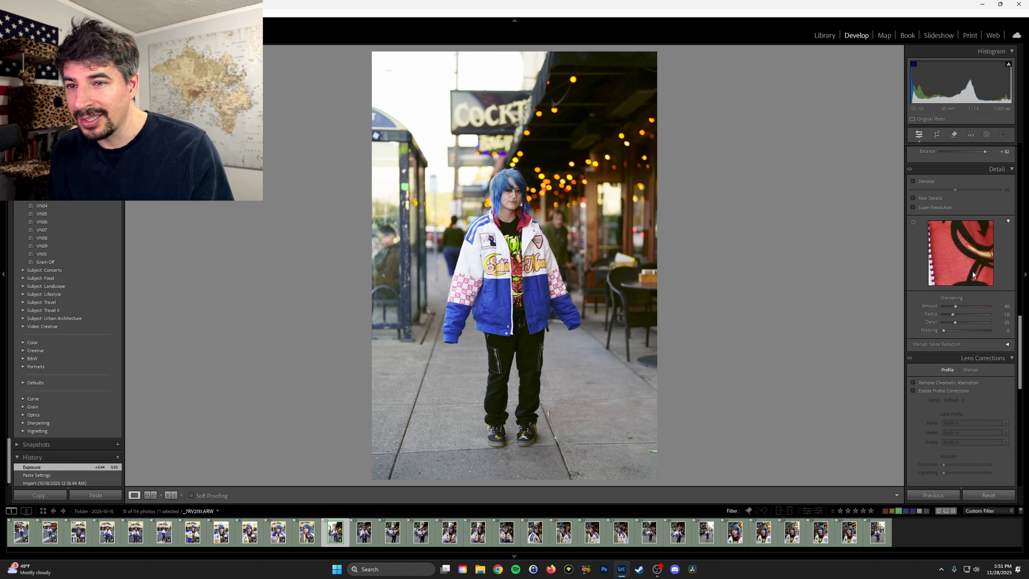
pyautogui.click(910, 162)
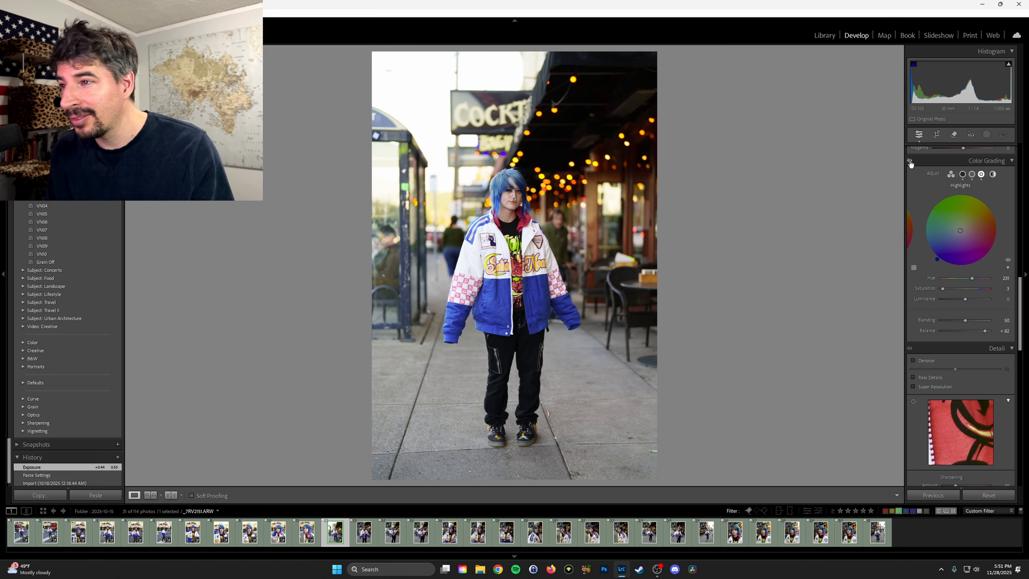
pyautogui.click(910, 162)
pyautogui.click(910, 162)
pyautogui.click(909, 162)
pyautogui.click(909, 161)
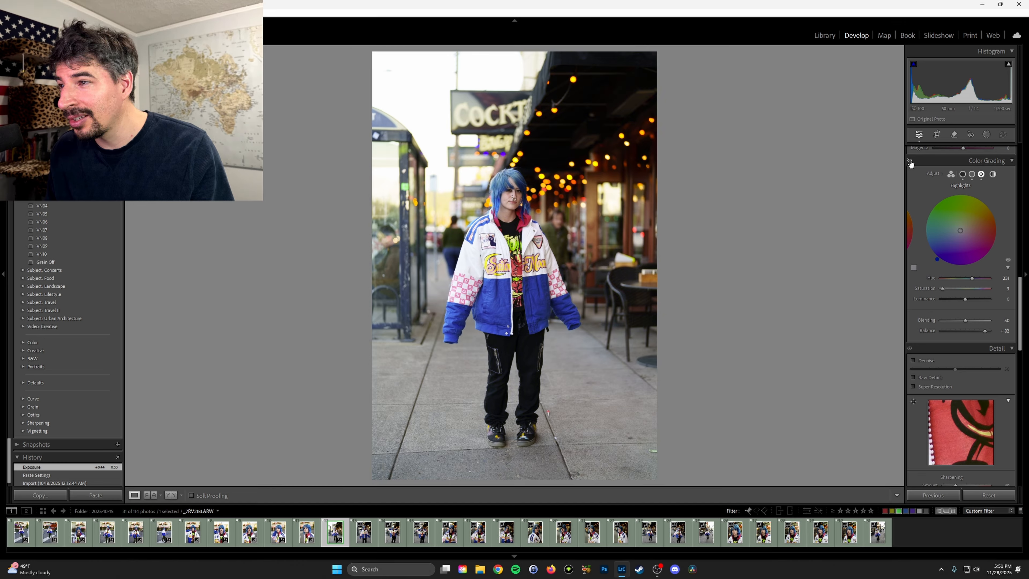
pyautogui.click(909, 161)
pyautogui.click(910, 161)
pyautogui.click(909, 162)
pyautogui.click(910, 161)
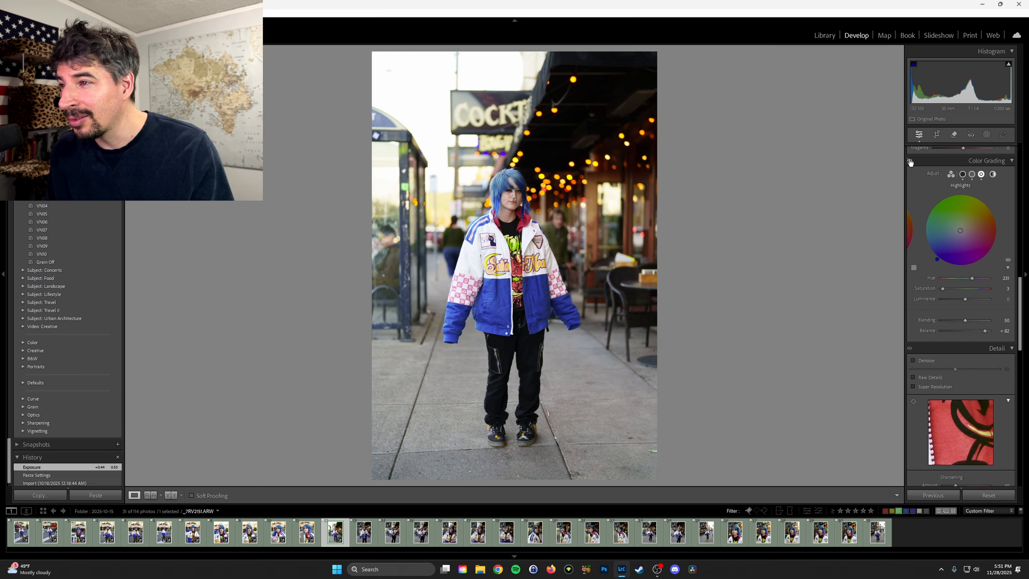
pyautogui.click(910, 162)
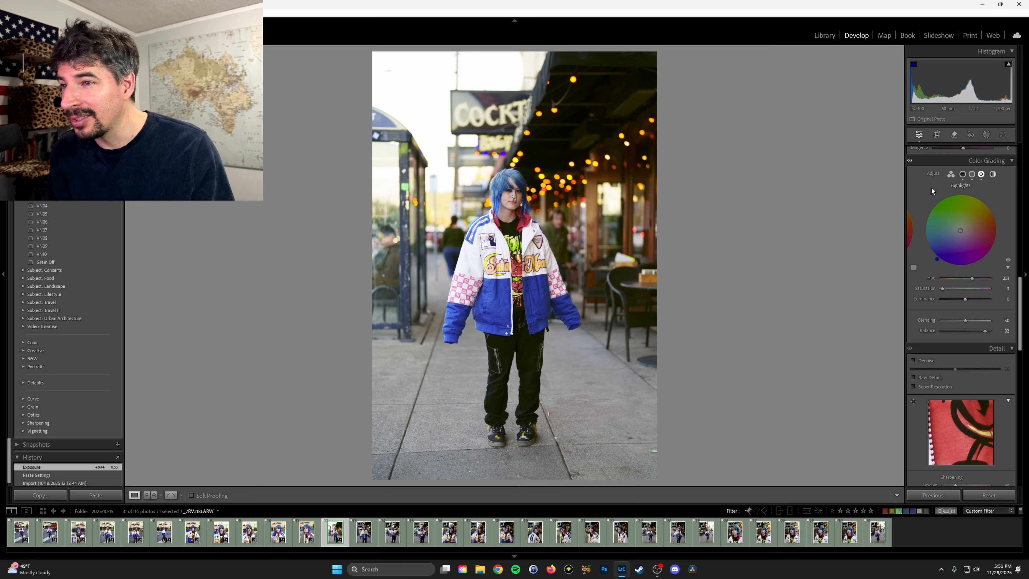
# Step: Set the twelfth photo's color grading balance to +53 and its shadow hue to 57
pyautogui.click(962, 174)
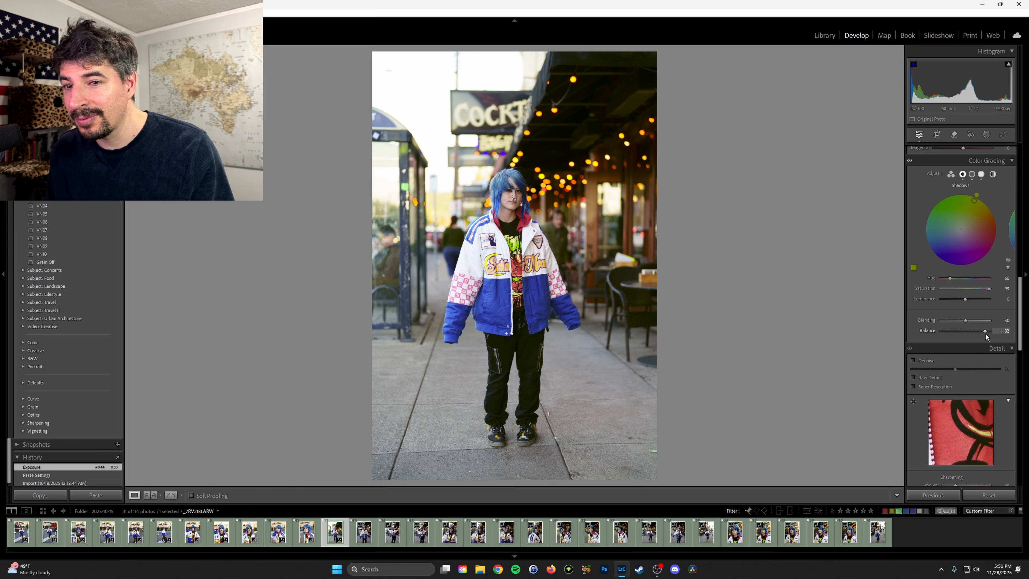
pyautogui.moveTo(981, 333); pyautogui.dragTo(978, 332)
pyautogui.moveTo(948, 279); pyautogui.dragTo(947, 280)
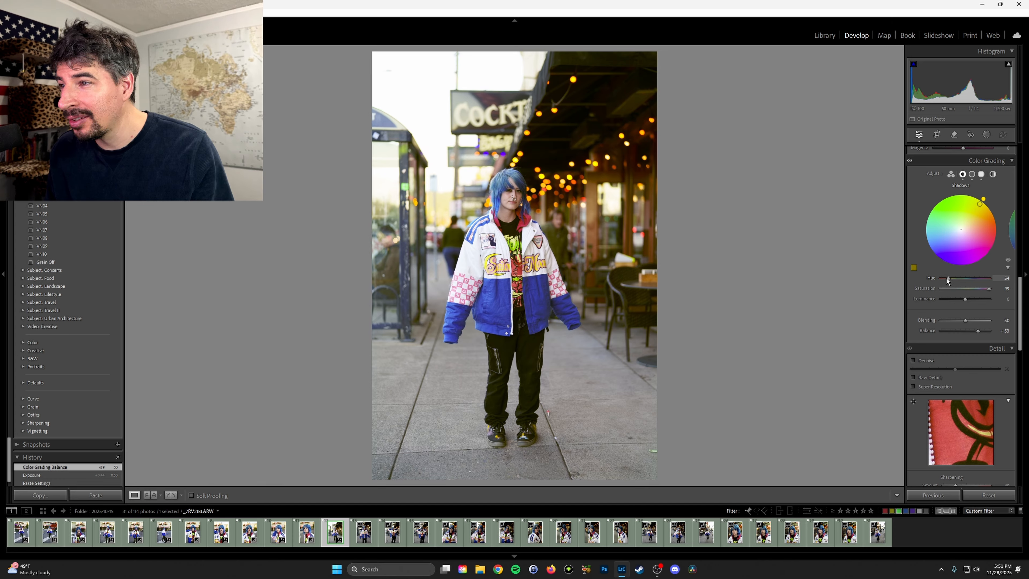
pyautogui.moveTo(947, 280); pyautogui.dragTo(947, 280)
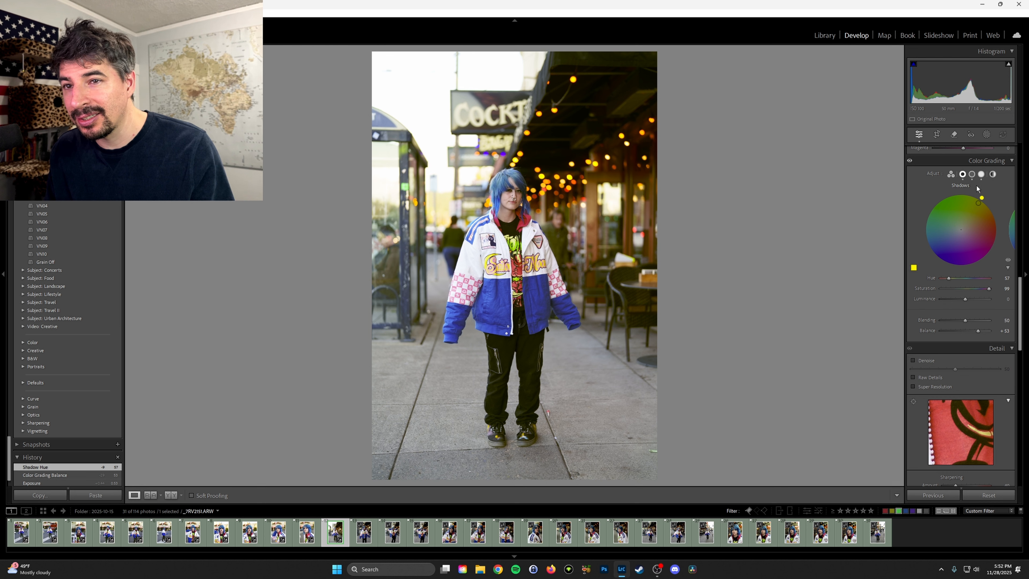
# Step: Grade the twelfth photo's midtones to hue 246 and saturation 22, and set the highlight saturation to 5
pyautogui.click(972, 174)
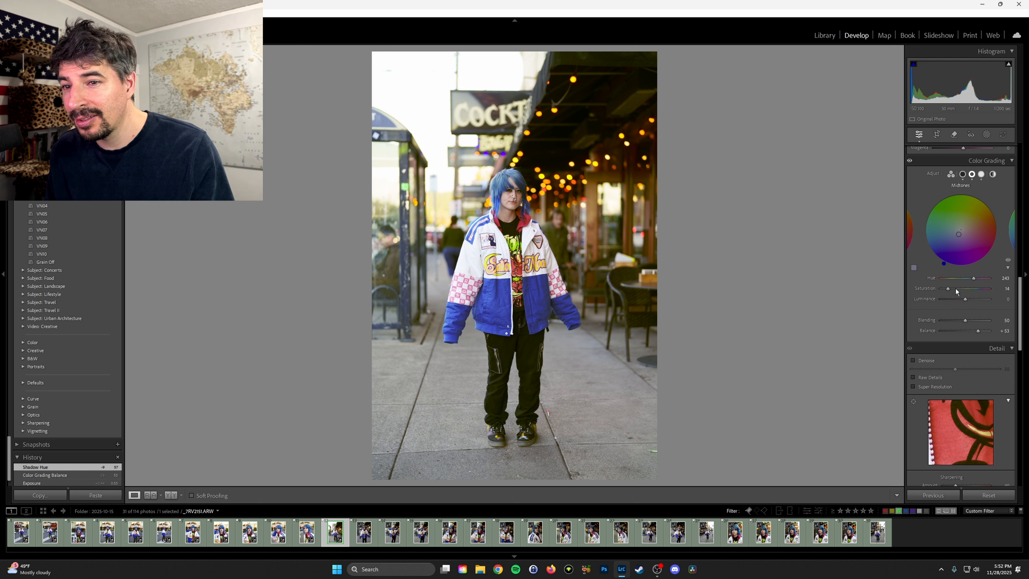
pyautogui.moveTo(952, 288); pyautogui.dragTo(974, 280)
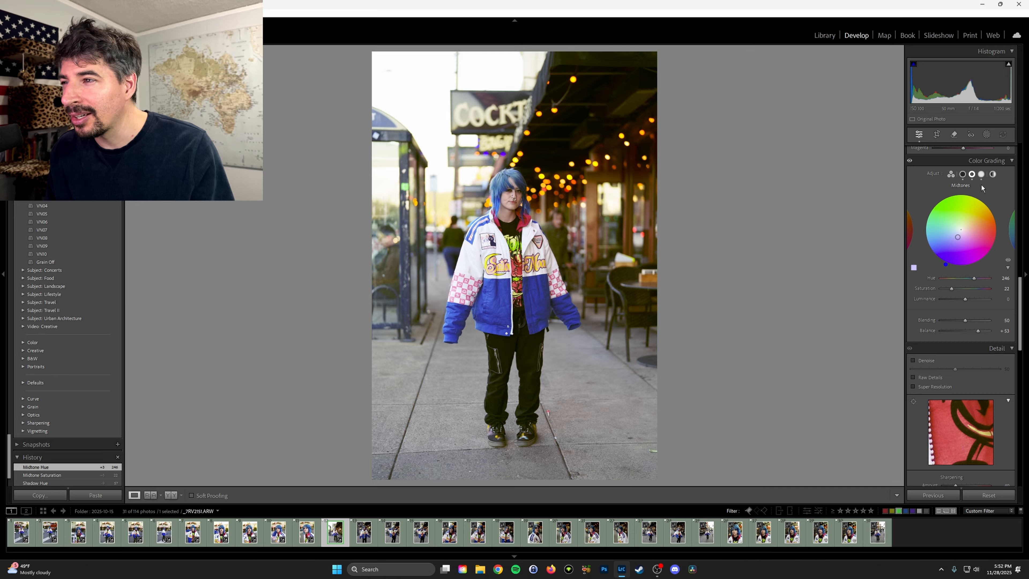
pyautogui.click(981, 174)
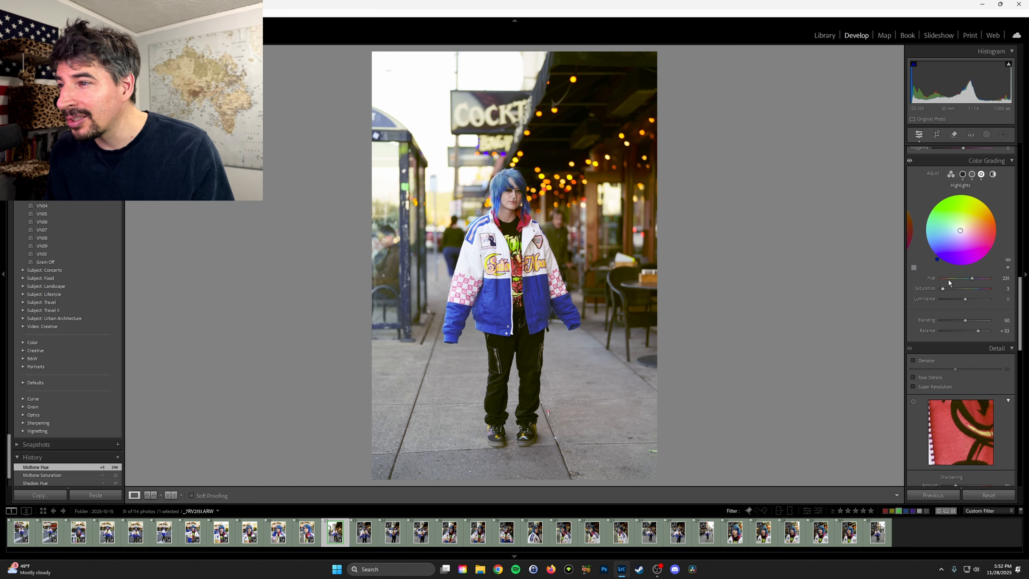
pyautogui.click(1007, 263)
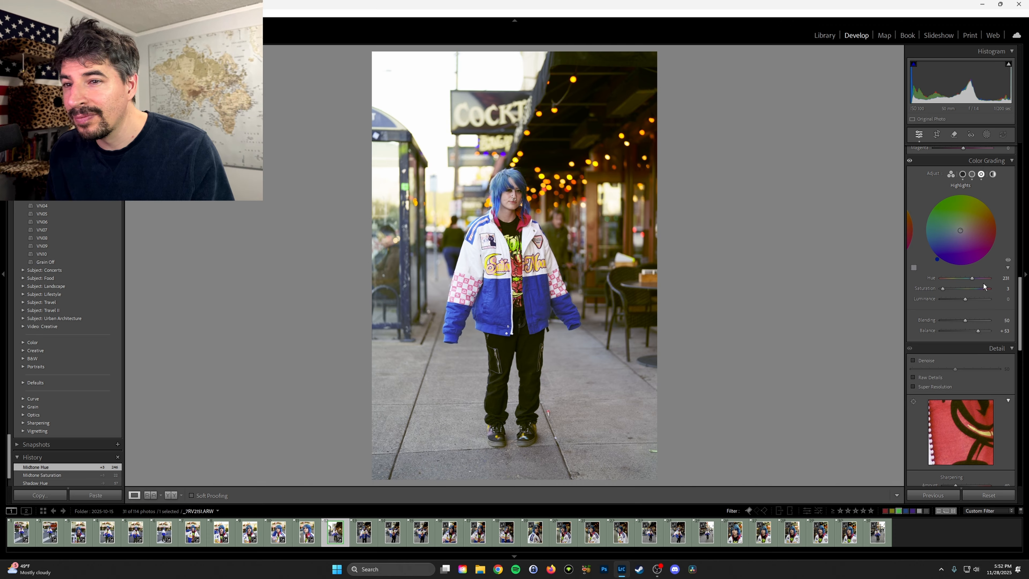
pyautogui.press('5')
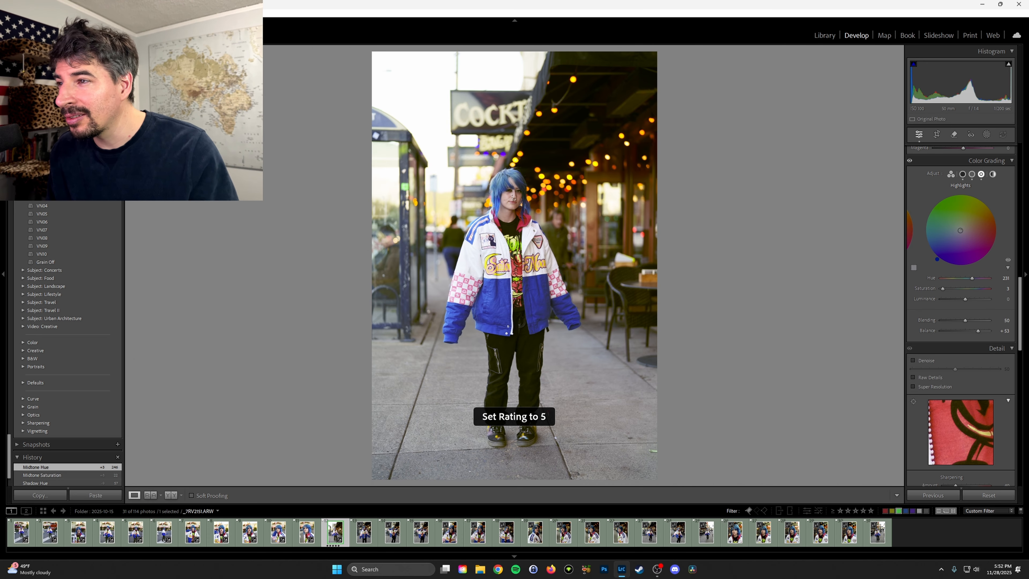
pyautogui.click(1006, 288)
pyautogui.write('5')
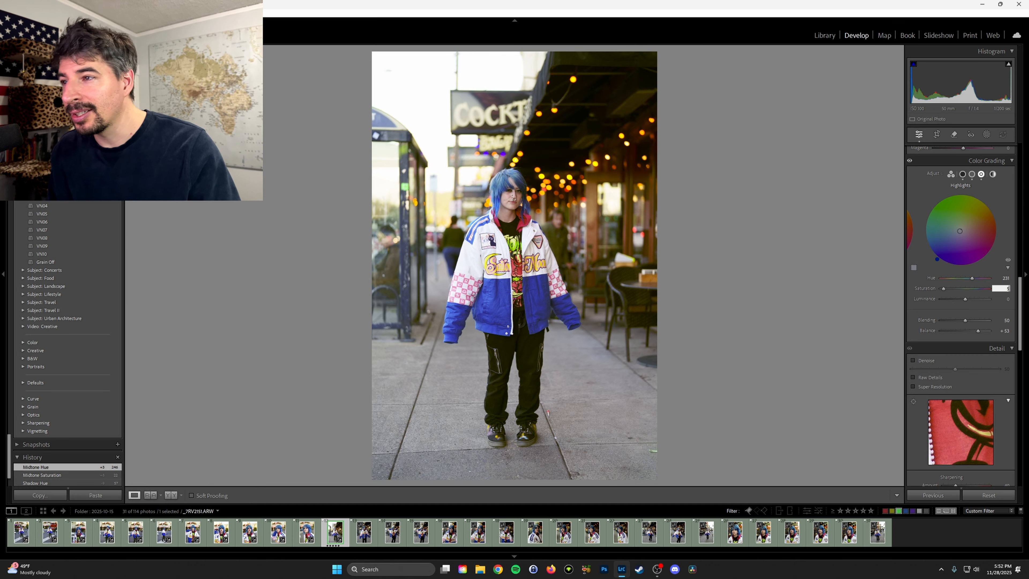
pyautogui.press('Return')
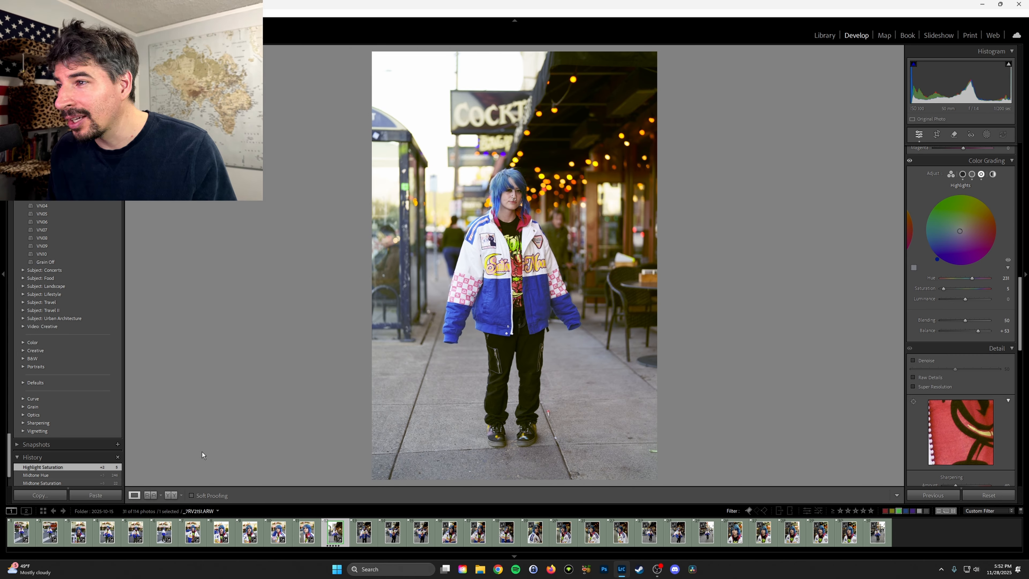
# Step: Copy the twelfth photo's develop settings and paste them onto the thirteenth photo
pyautogui.scroll(-3, 92, 477)
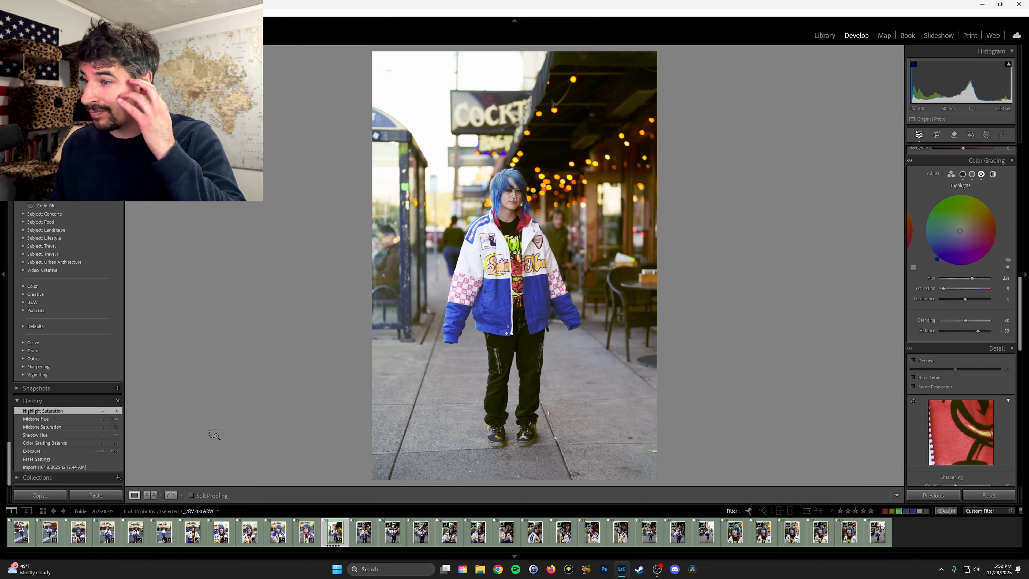
pyautogui.hotkey('ctrl', 'shift', 'c')
pyautogui.click(900, 544)
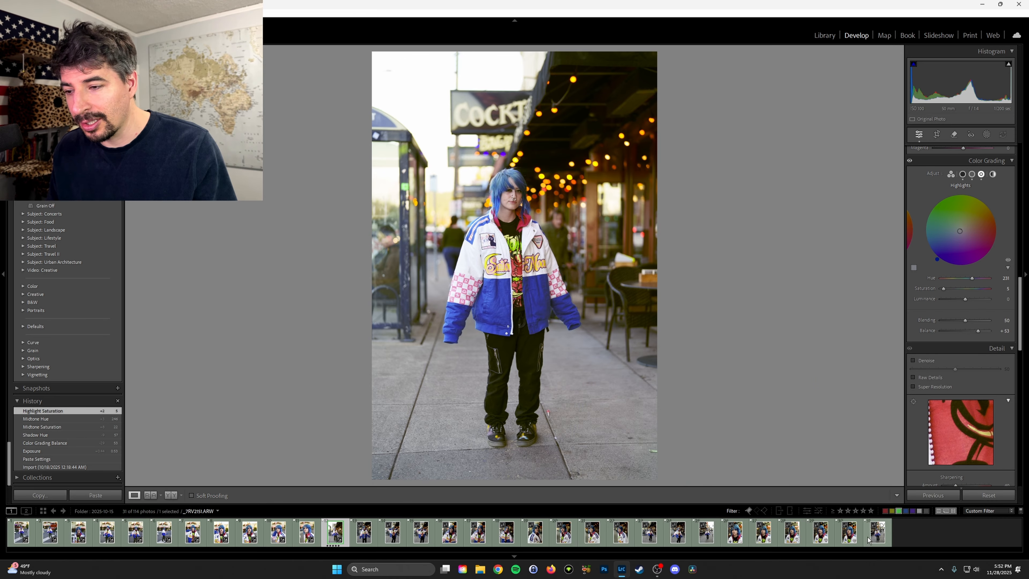
pyautogui.click(360, 540)
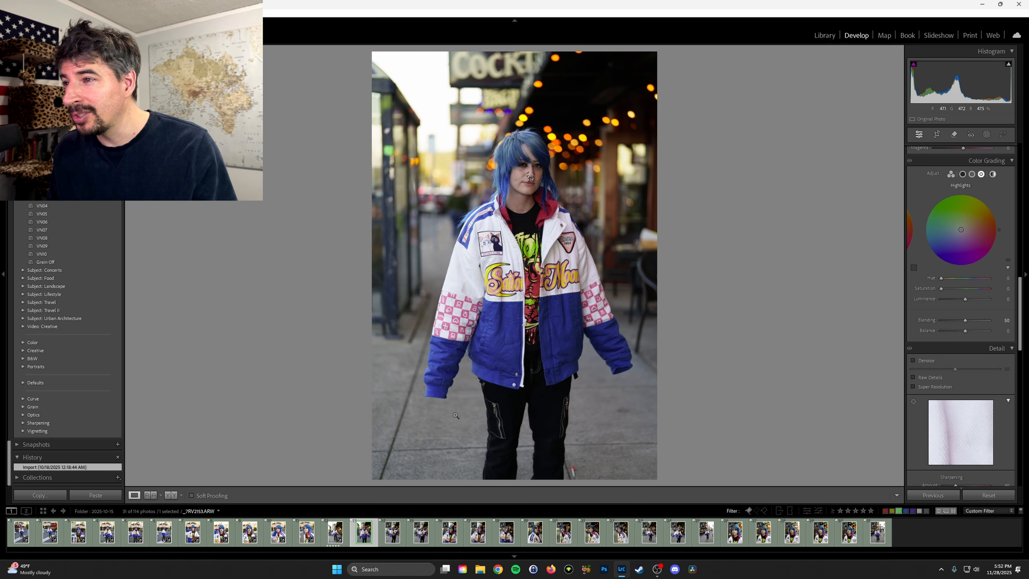
pyautogui.hotkey('ctrl', 'shift', 'v')
# Step: Raise the thirteenth photo's exposure to +0.70
pyautogui.scroll(10, 961, 232)
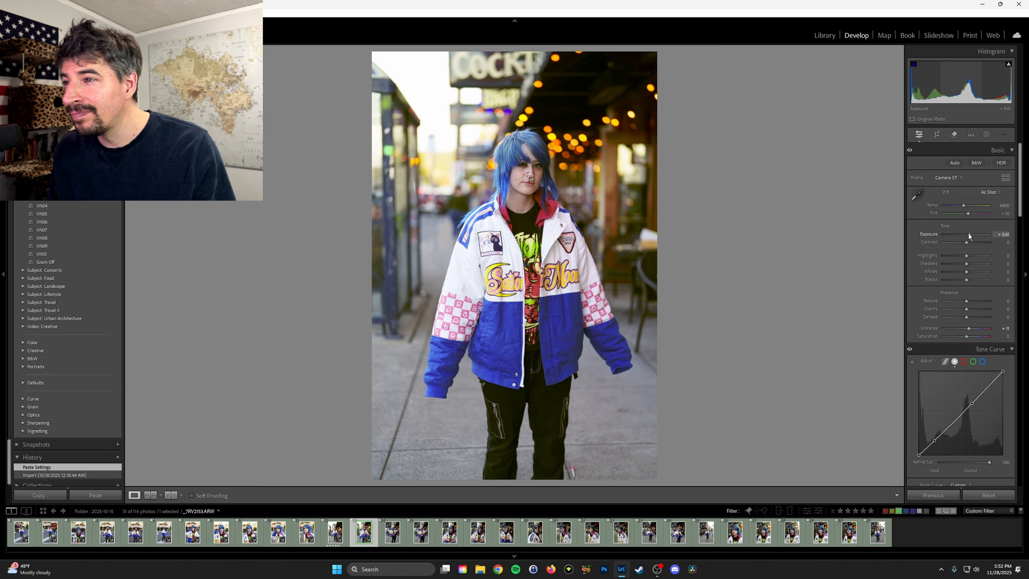
pyautogui.moveTo(968, 234); pyautogui.dragTo(969, 237)
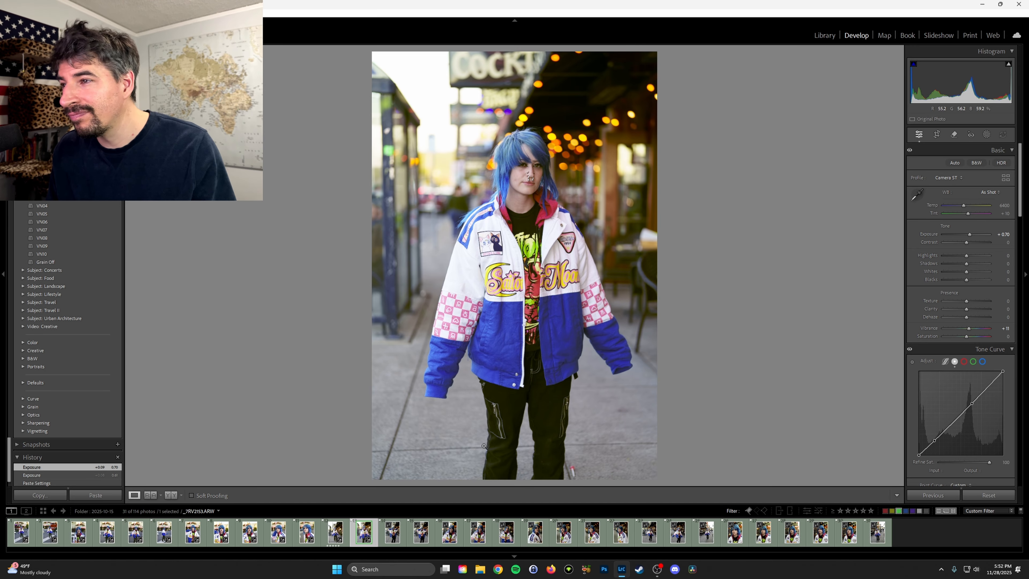
# Step: Paste the copied develop settings onto the fourteenth and fifteenth photos, the two poses with raised hands
pyautogui.click(398, 524)
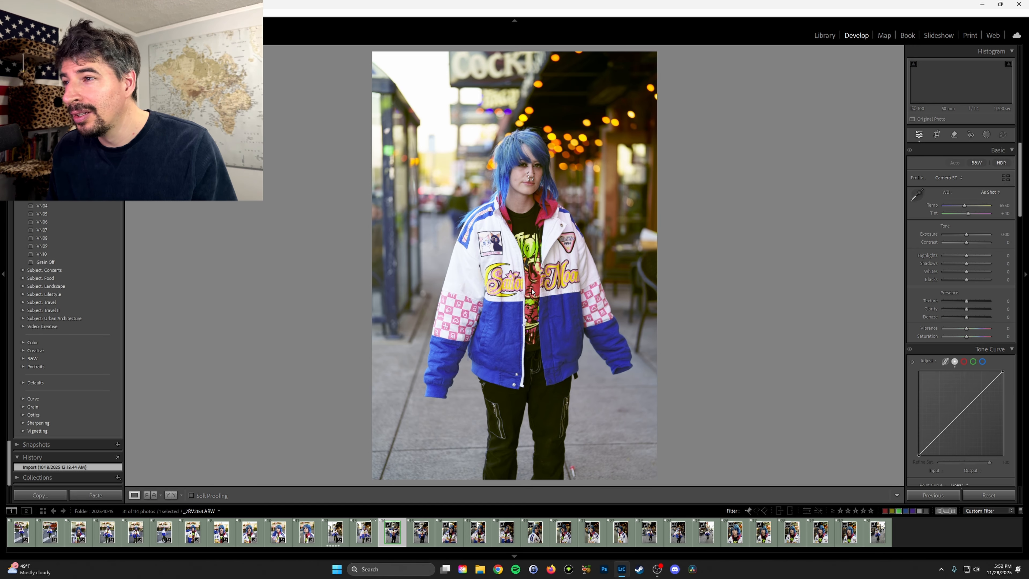
pyautogui.hotkey('ctrl', 'shift', 'v')
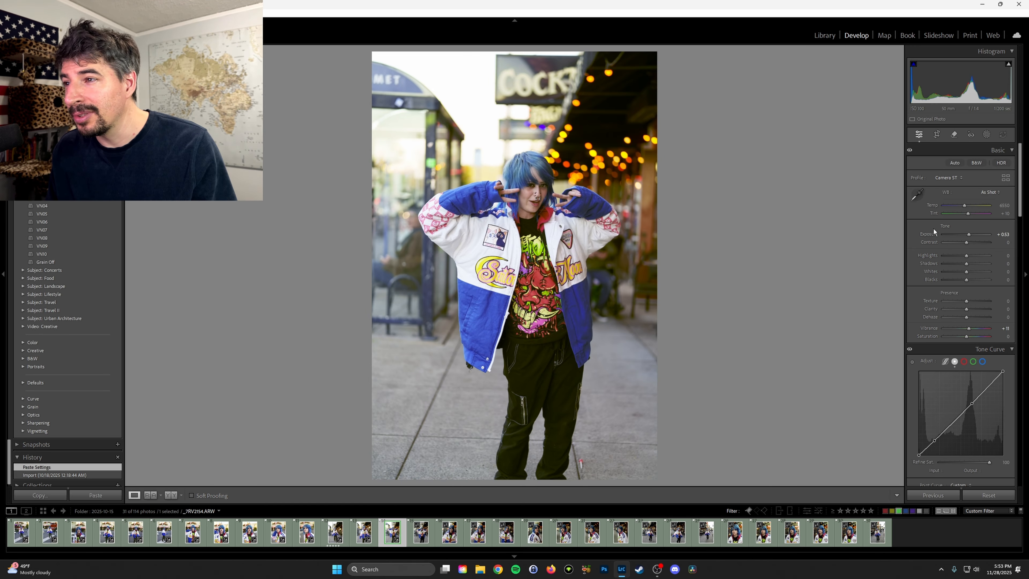
pyautogui.click(416, 544)
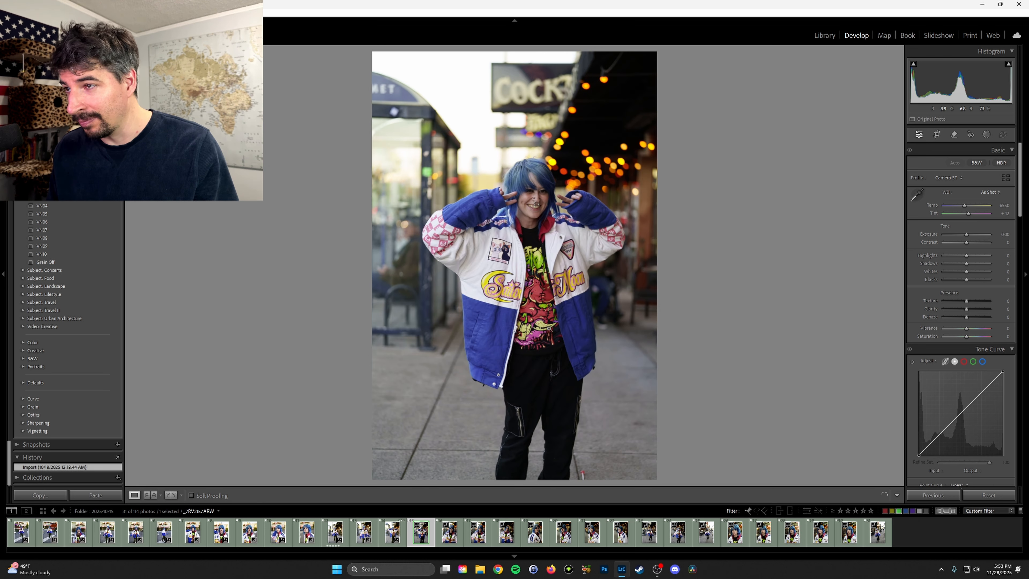
pyautogui.hotkey('ctrl', 'shift', 'v')
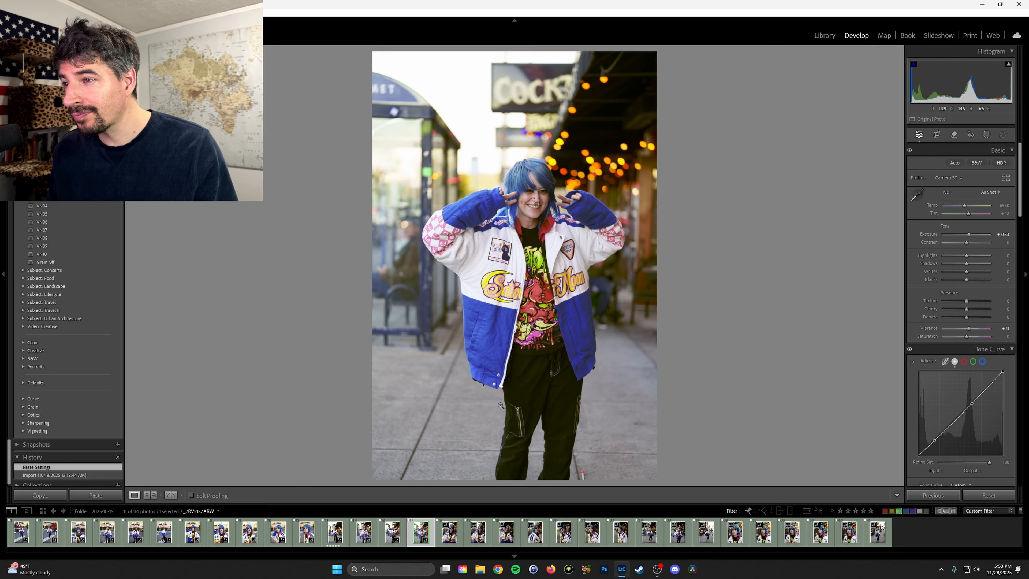
# Step: Paste the copied develop settings onto the sixteenth photo, a smiling close-up, and raise its exposure to +0.79
pyautogui.press('Right')
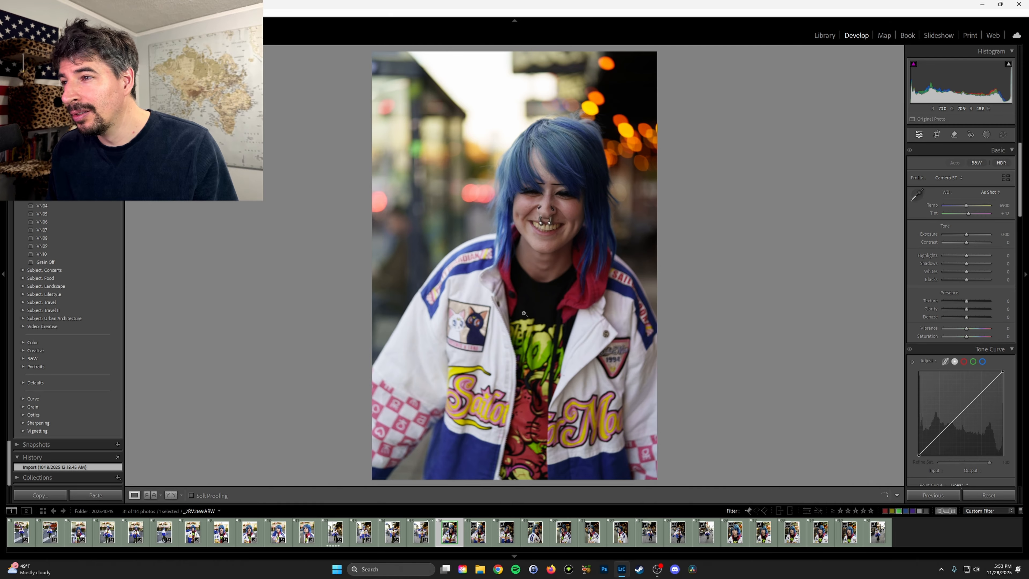
pyautogui.hotkey('ctrl', 'shift', 'v')
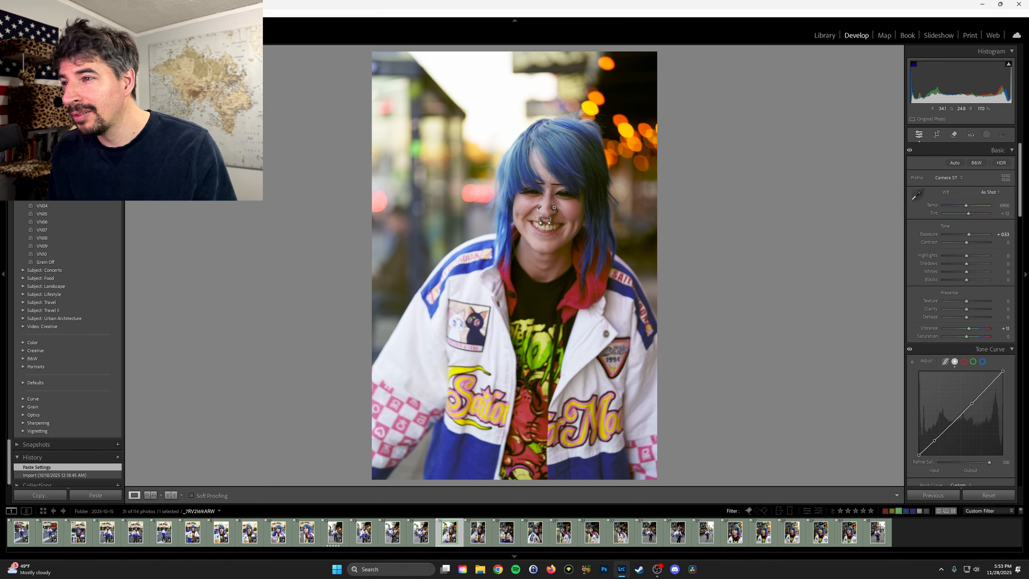
pyautogui.moveTo(969, 234); pyautogui.dragTo(972, 235)
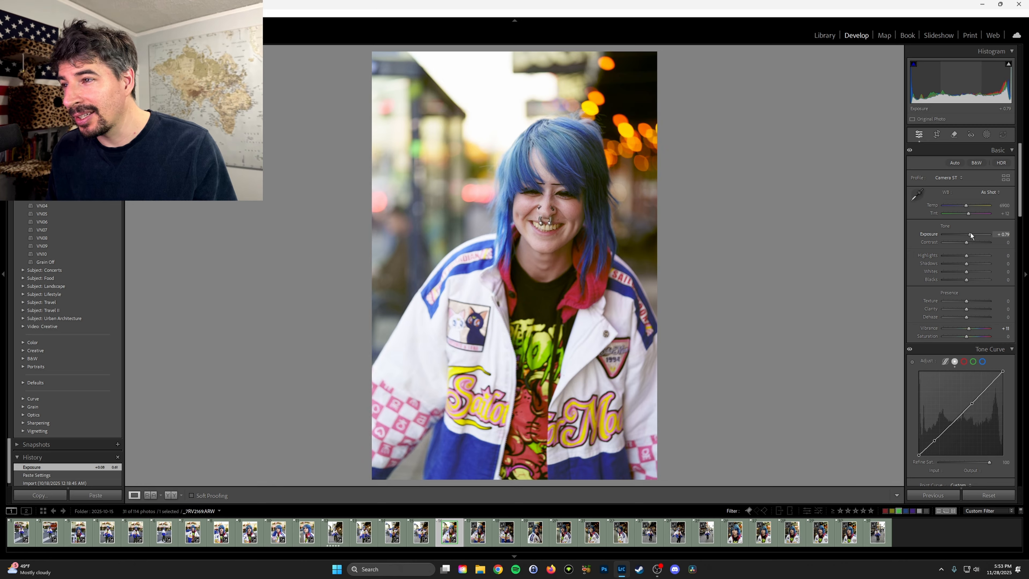
# Step: Paste the copied develop settings onto the seventeenth photo and raise its exposure to +0.79
pyautogui.click(478, 532)
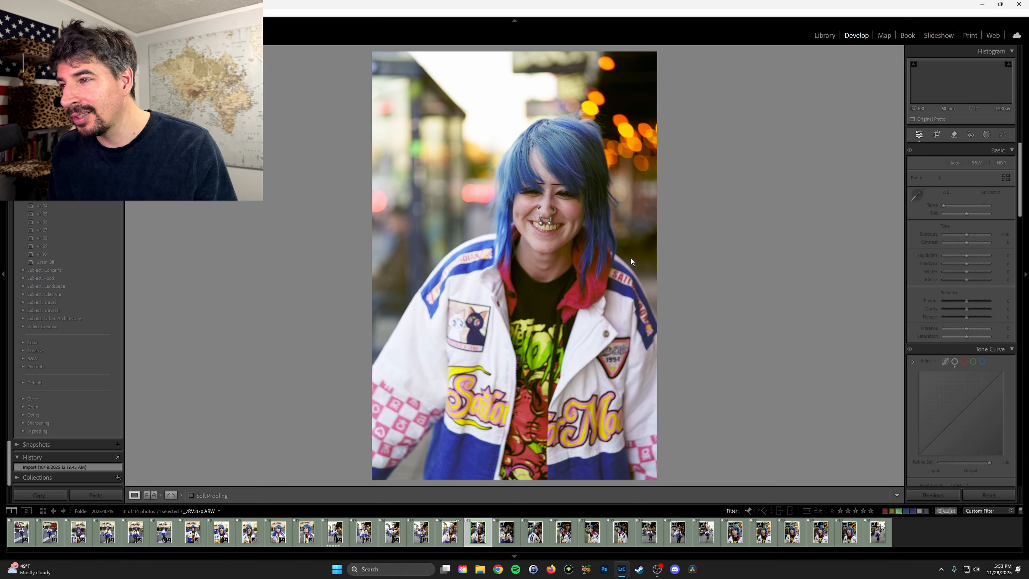
pyautogui.hotkey('ctrl', 'shift', 'v')
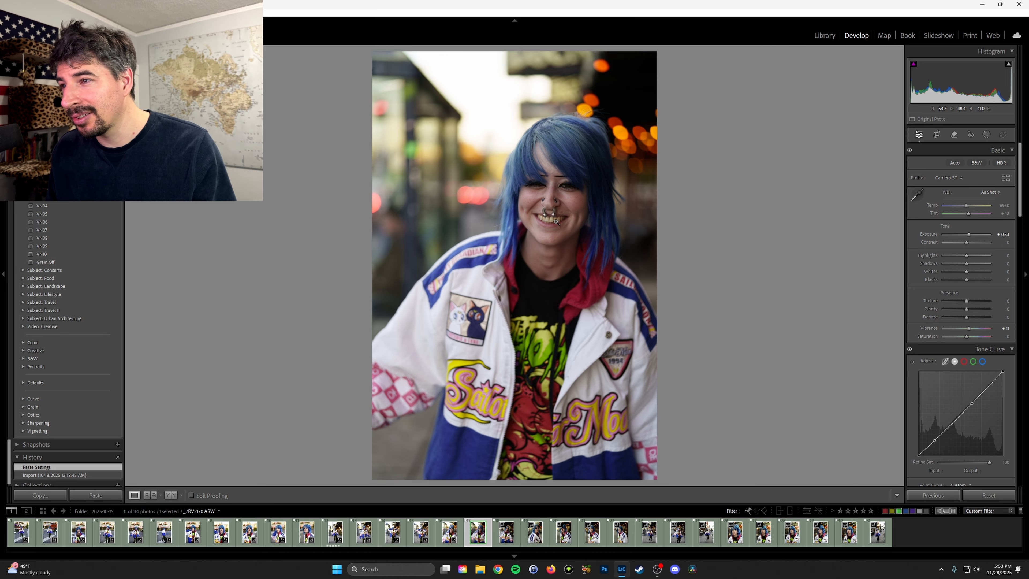
pyautogui.moveTo(969, 235); pyautogui.dragTo(971, 234)
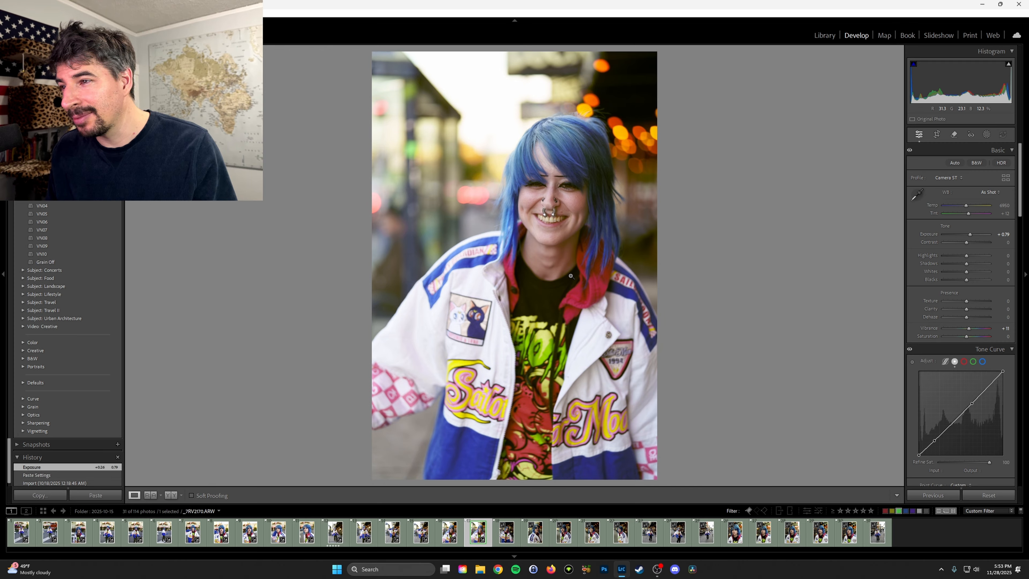
# Step: Paste the copied develop settings onto the eighteenth and nineteenth photos and raise the nineteenth's exposure to +0.79
pyautogui.press('Right')
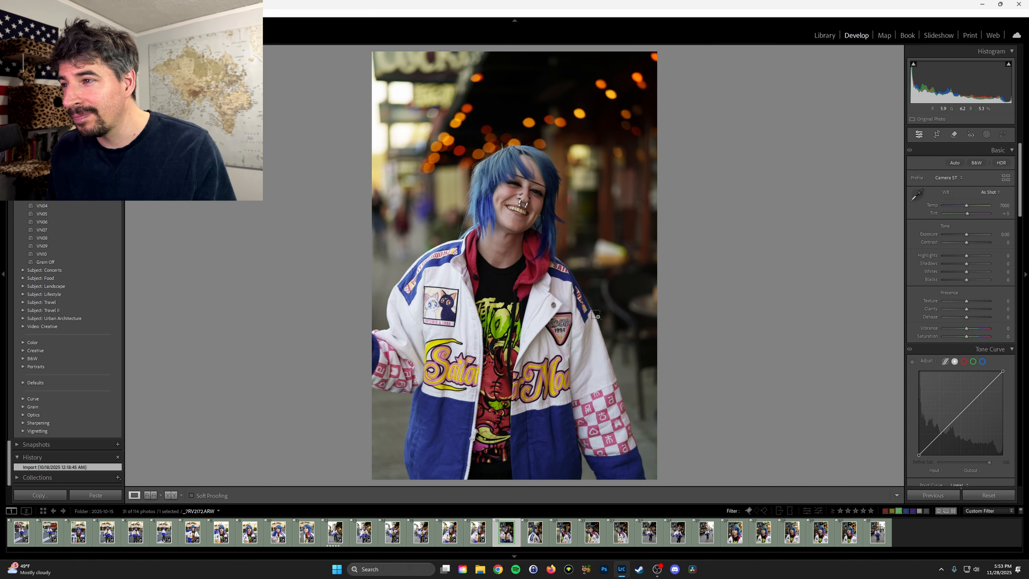
pyautogui.hotkey('ctrl', 'shift', 'v')
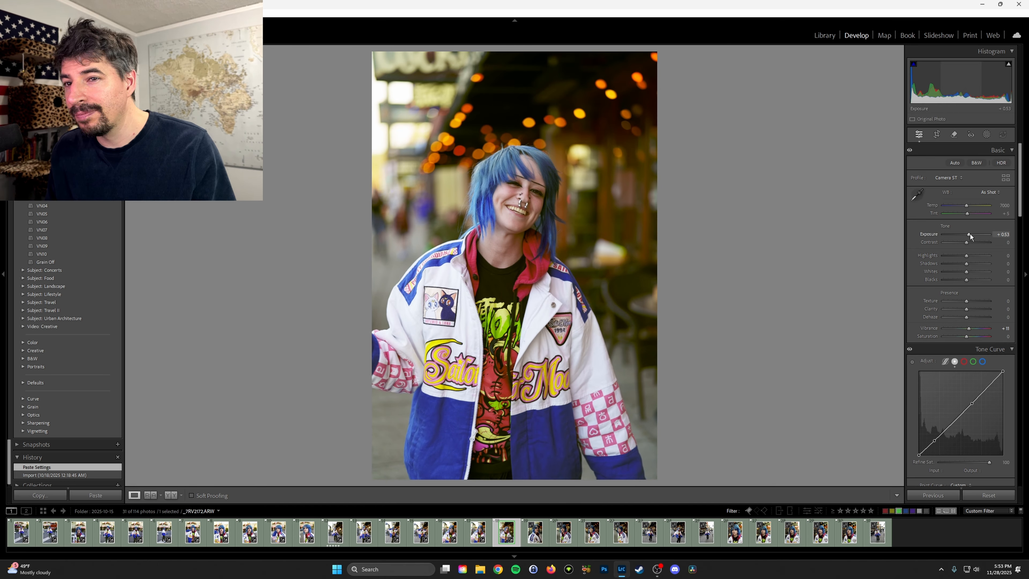
pyautogui.moveTo(968, 235); pyautogui.dragTo(970, 235)
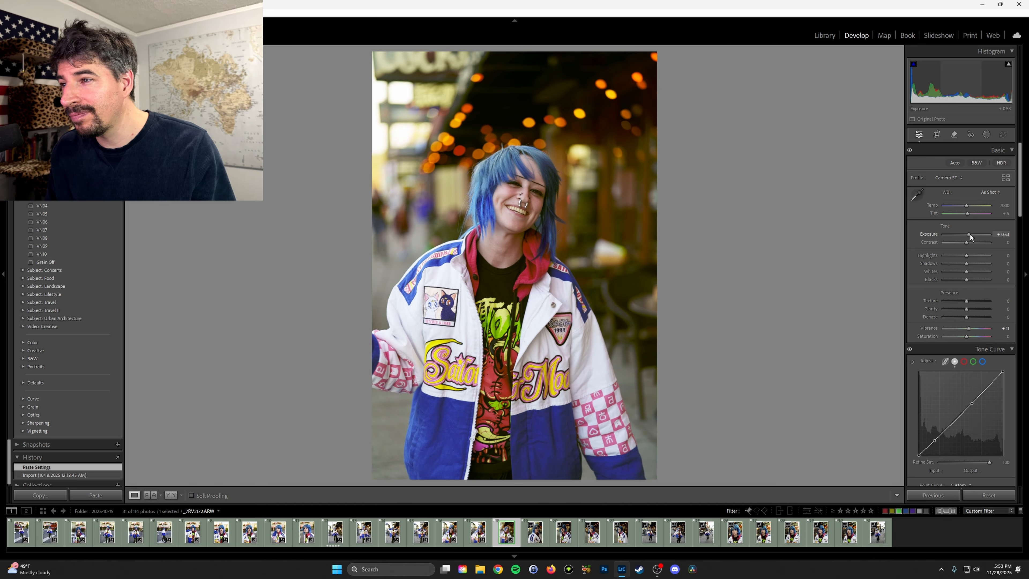
pyautogui.click(535, 532)
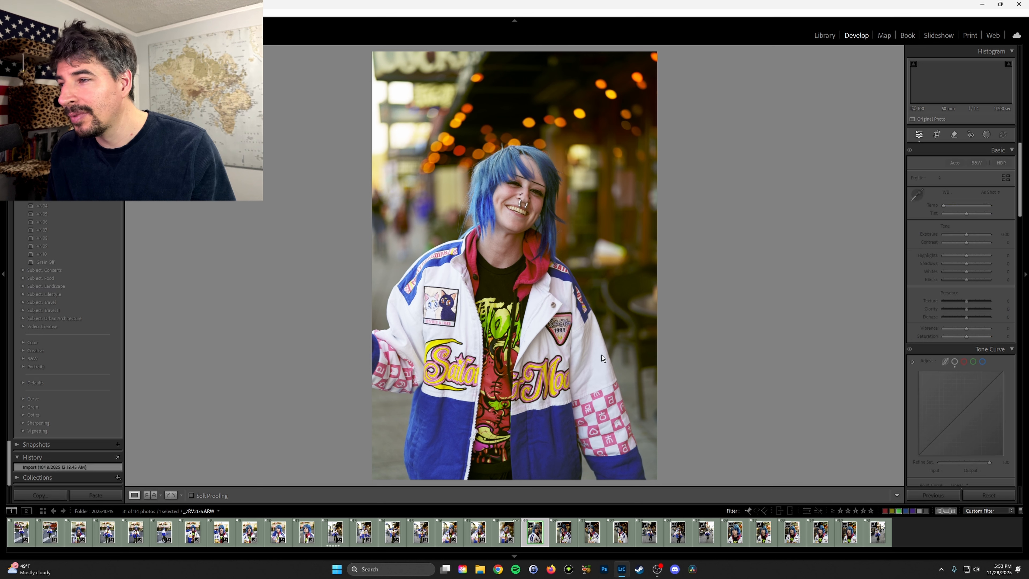
pyautogui.hotkey('ctrl', 'shift', 'v')
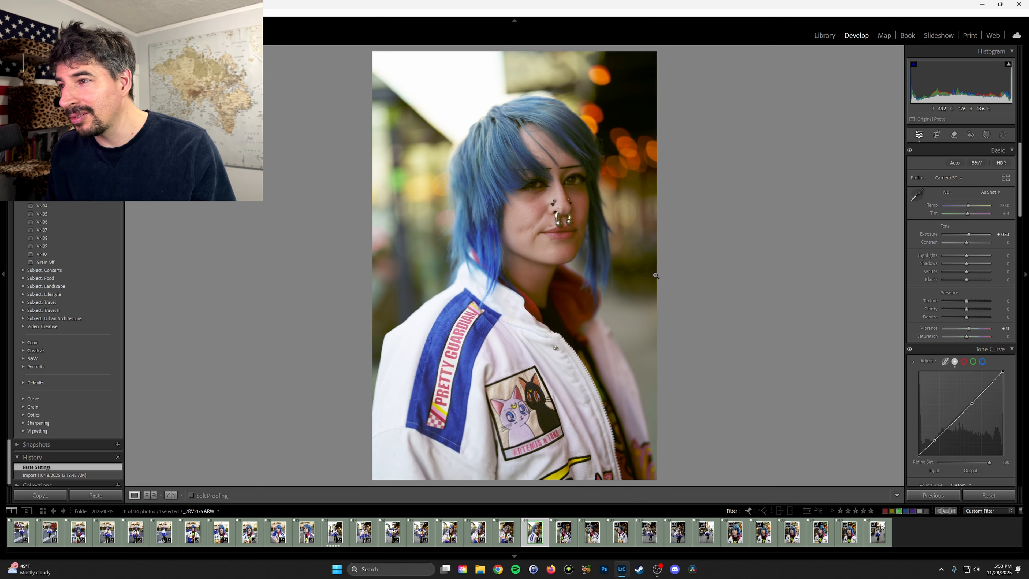
pyautogui.scroll(5, 976, 233)
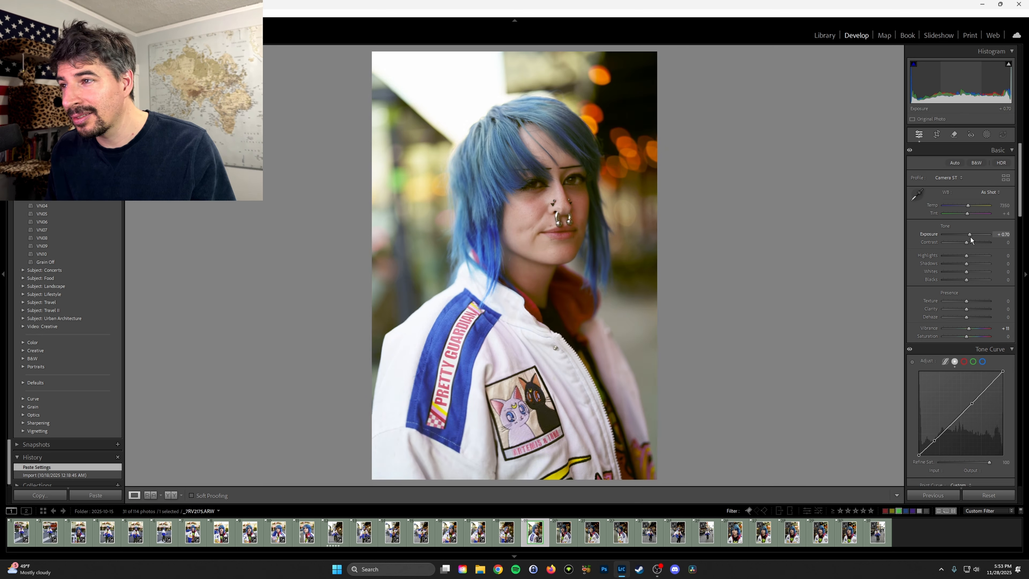
# Step: Paste the copied develop settings onto the twentieth photo and set its color grading shadow saturation to 100
pyautogui.click(572, 537)
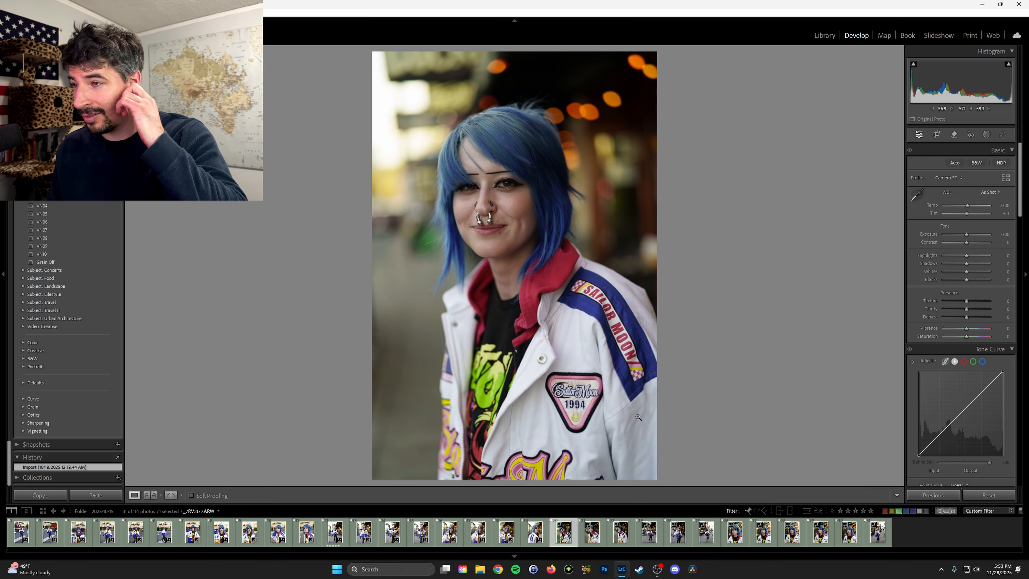
pyautogui.hotkey('ctrl', 'shift', 'v')
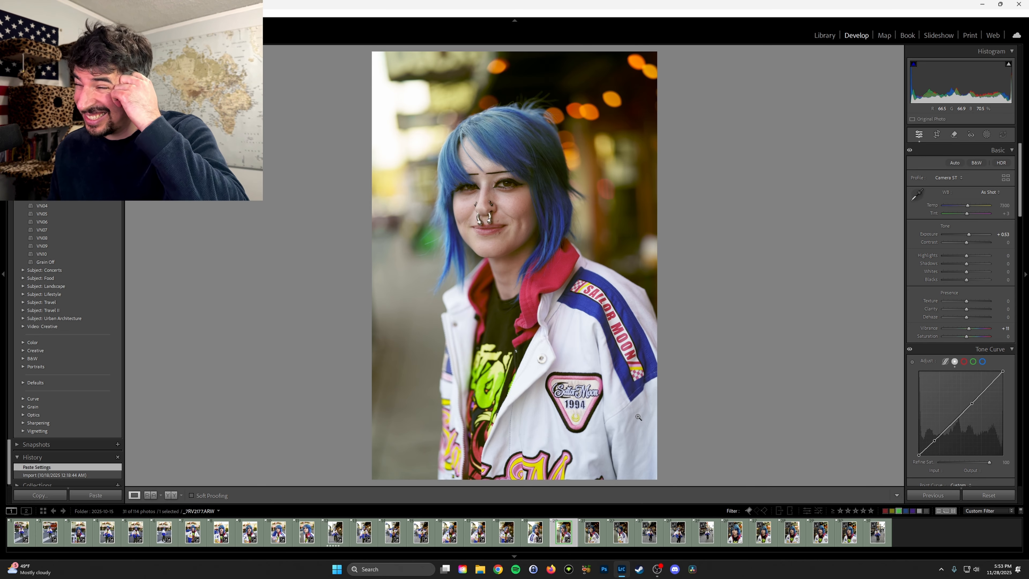
pyautogui.scroll(-3, 948, 415)
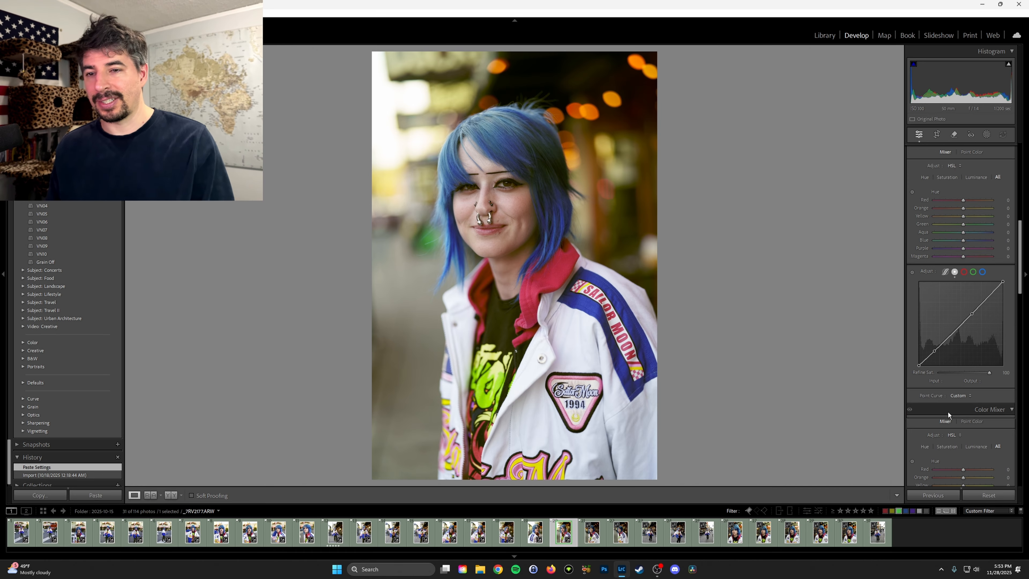
pyautogui.scroll(-5, 948, 415)
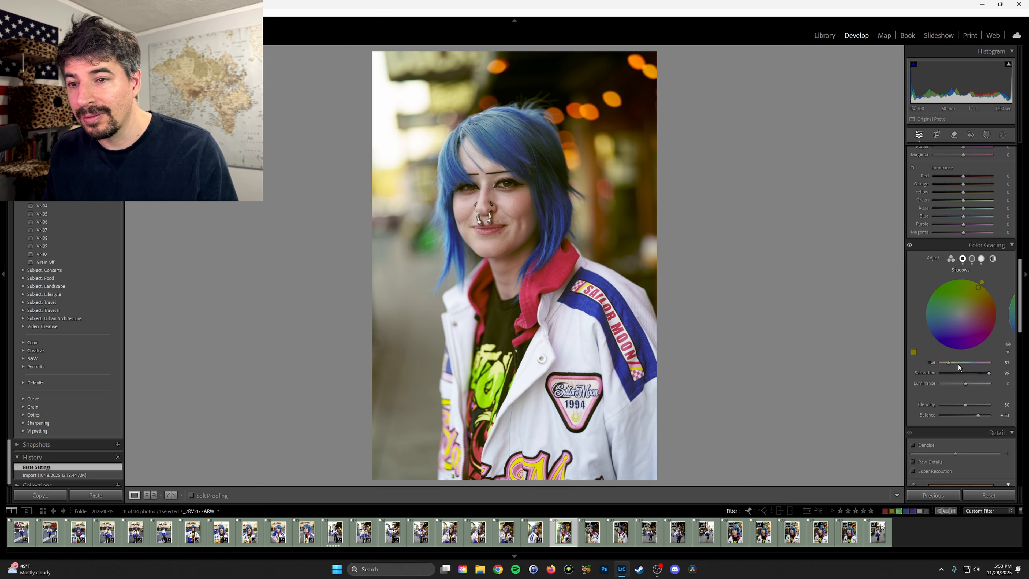
pyautogui.moveTo(989, 373)
pyautogui.mouseDown()
pyautogui.moveTo(976, 373)
pyautogui.moveTo(1003, 379)
pyautogui.mouseUp()
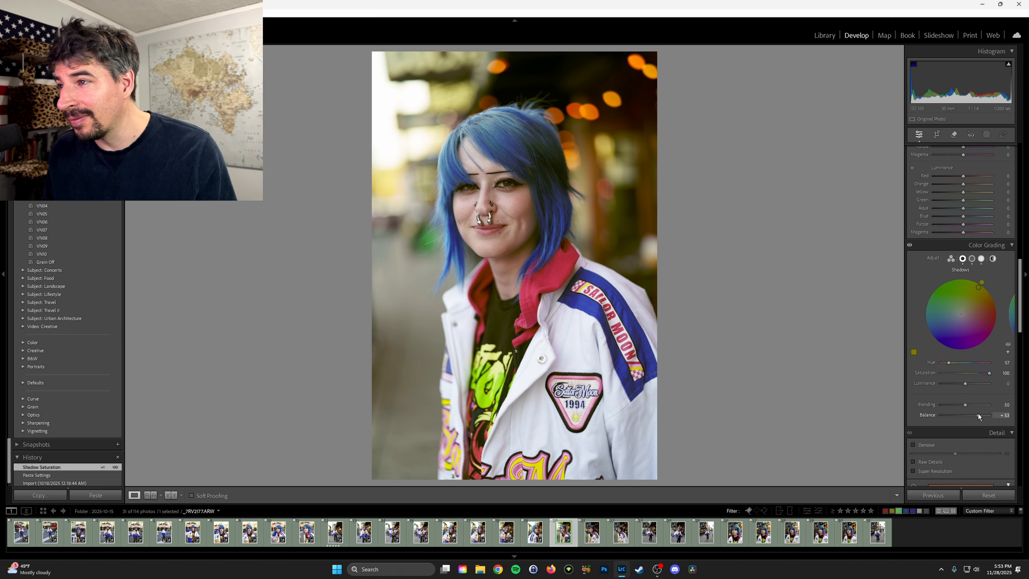
# Step: Set the twentieth photo's color grading balance to +83 and its shadow hue to 42
pyautogui.moveTo(978, 415); pyautogui.dragTo(986, 416)
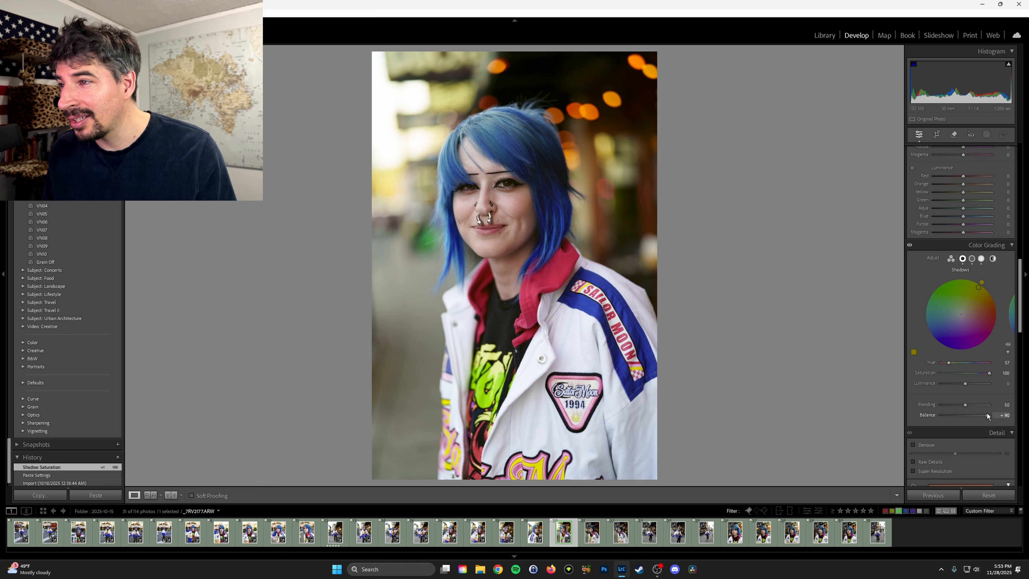
pyautogui.moveTo(987, 415); pyautogui.dragTo(980, 415)
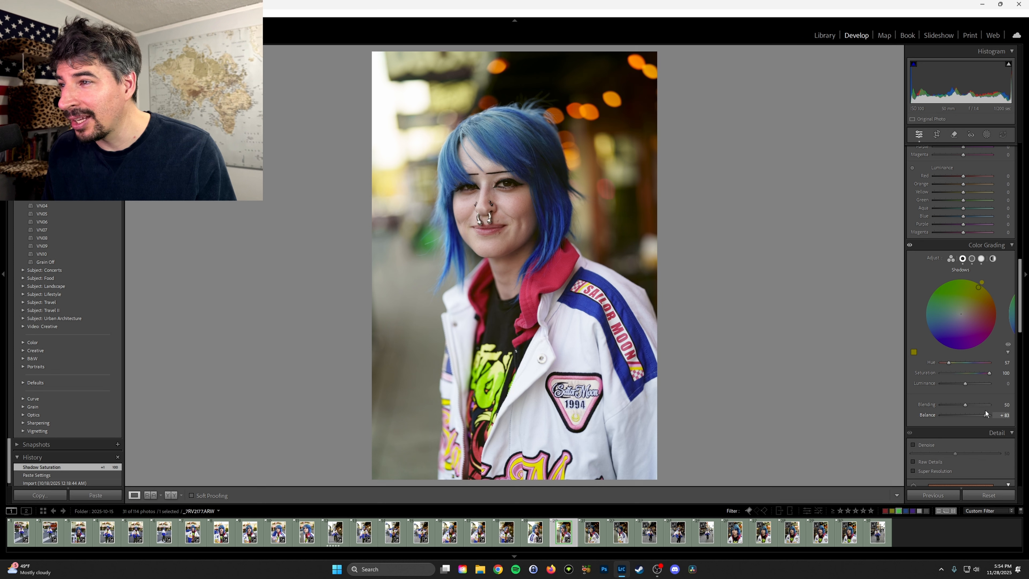
pyautogui.moveTo(986, 414); pyautogui.dragTo(986, 414)
pyautogui.moveTo(949, 363); pyautogui.dragTo(945, 360)
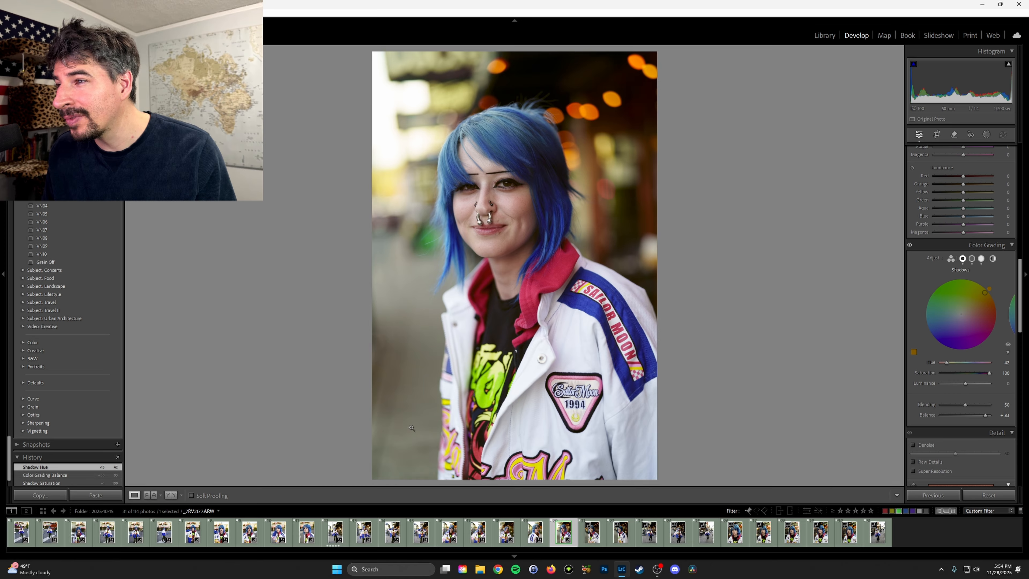
# Step: Set the twentieth photo's color grading highlights to saturation 7 and hue 228
pyautogui.click(972, 258)
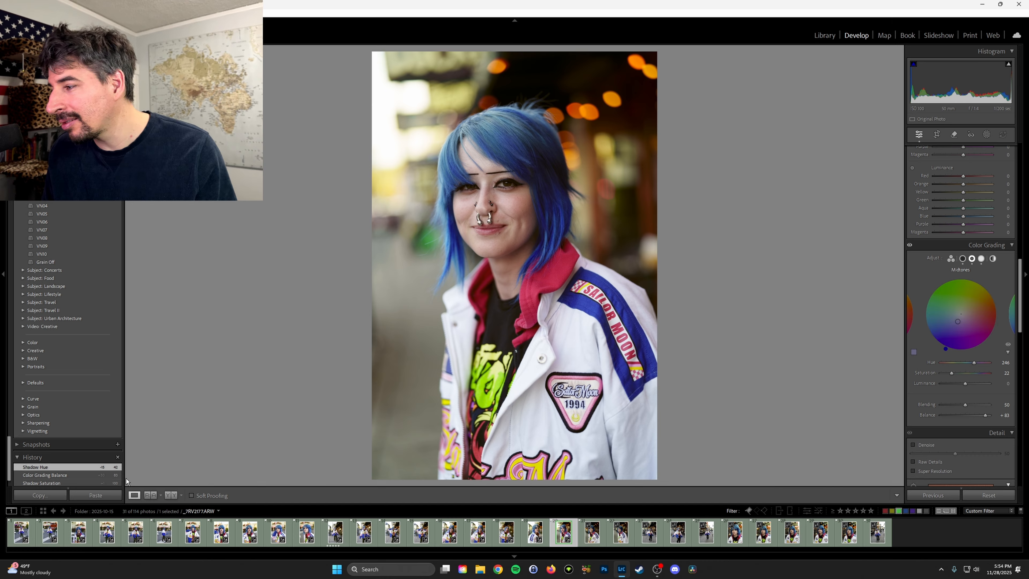
pyautogui.click(982, 259)
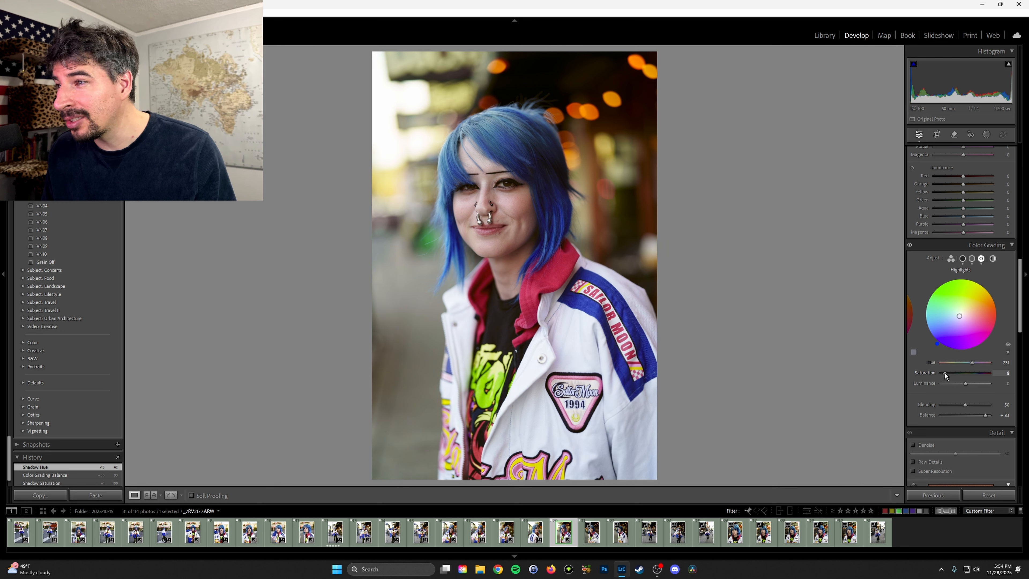
pyautogui.moveTo(944, 373); pyautogui.dragTo(945, 373)
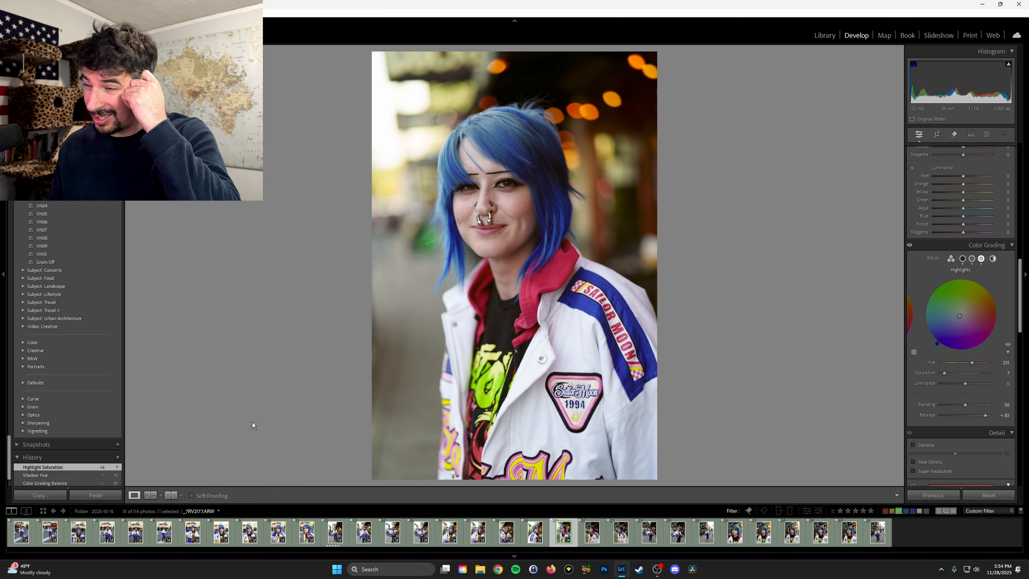
pyautogui.click(1003, 362)
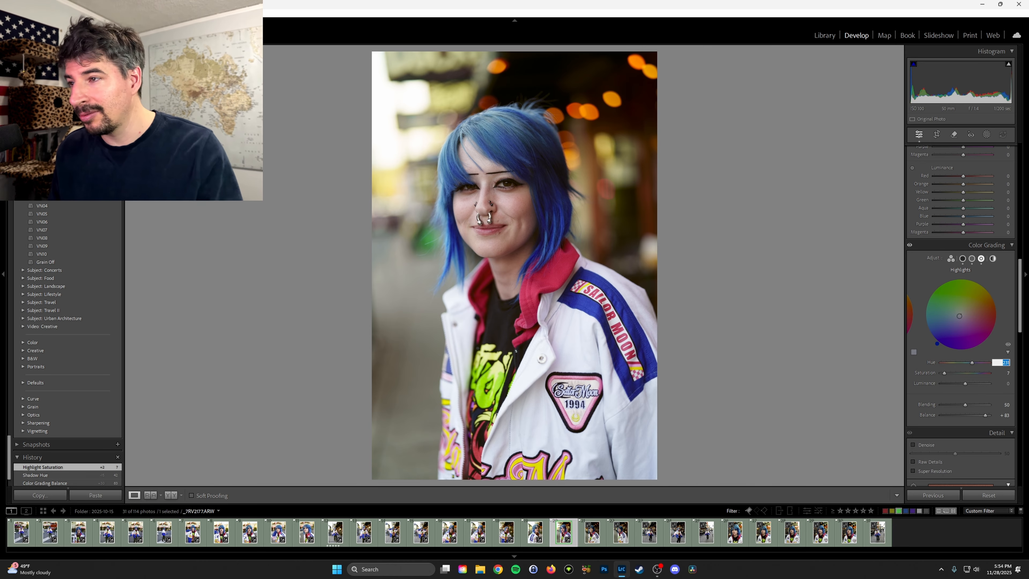
pyautogui.write('228')
pyautogui.press('Return')
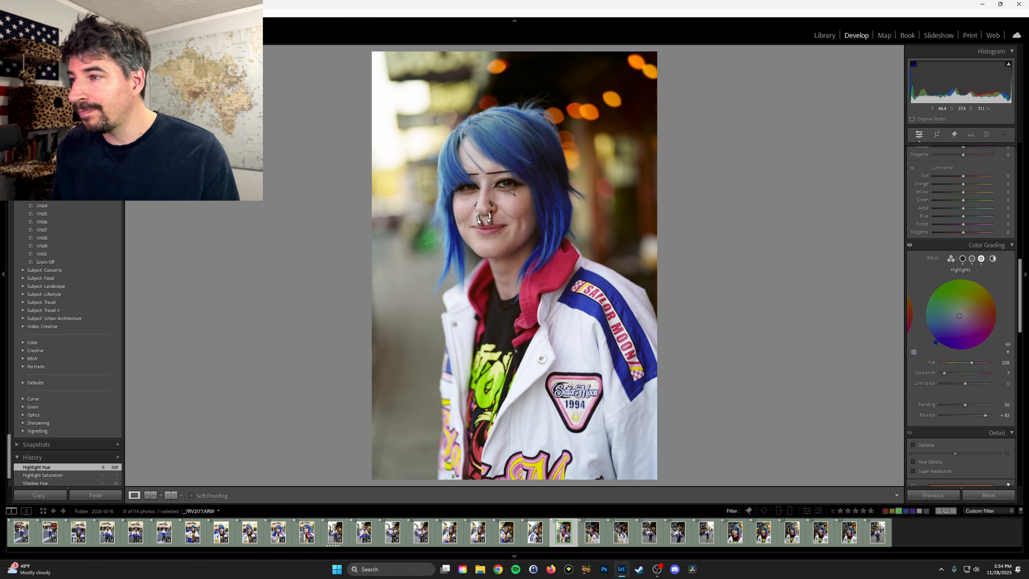
# Step: Copy the twentieth photo's develop settings onto the nineteenth photo, the side-facing close-up, and set its exposure to +0.97
pyautogui.hotkey('ctrl', 'shift', 'c')
pyautogui.click(901, 544)
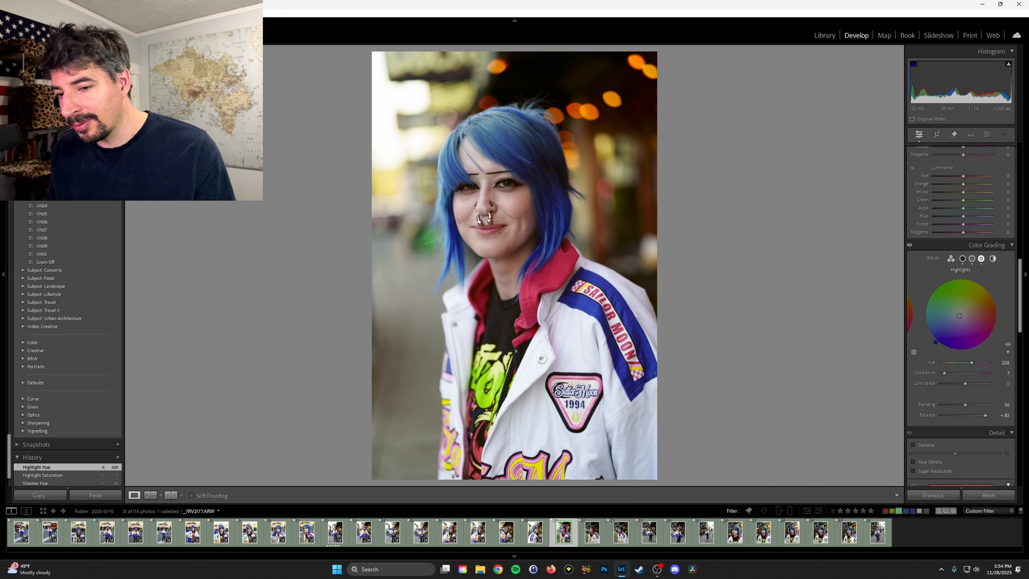
pyautogui.click(534, 532)
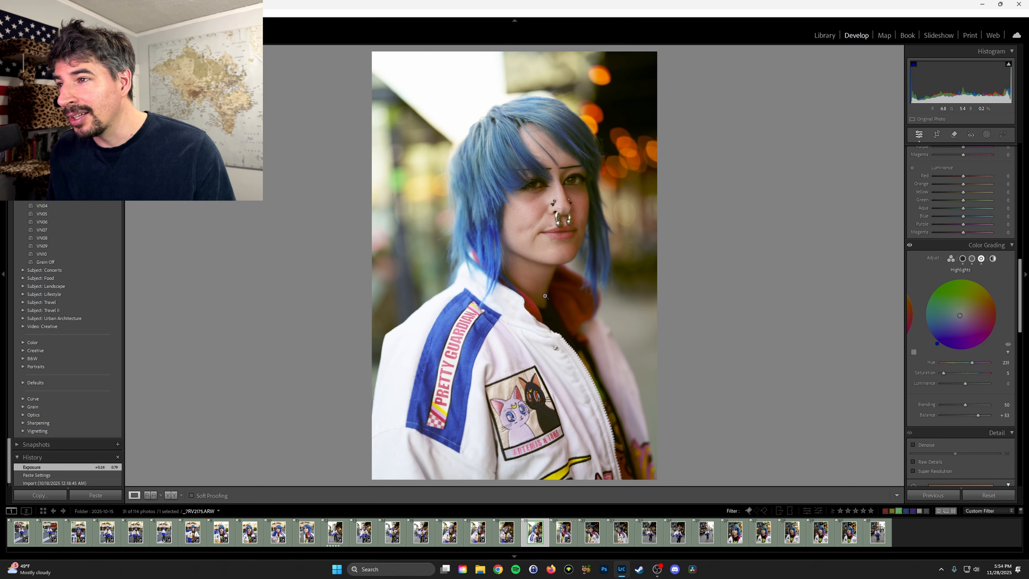
pyautogui.hotkey('ctrl', 'shift', 'v')
pyautogui.scroll(10, 933, 264)
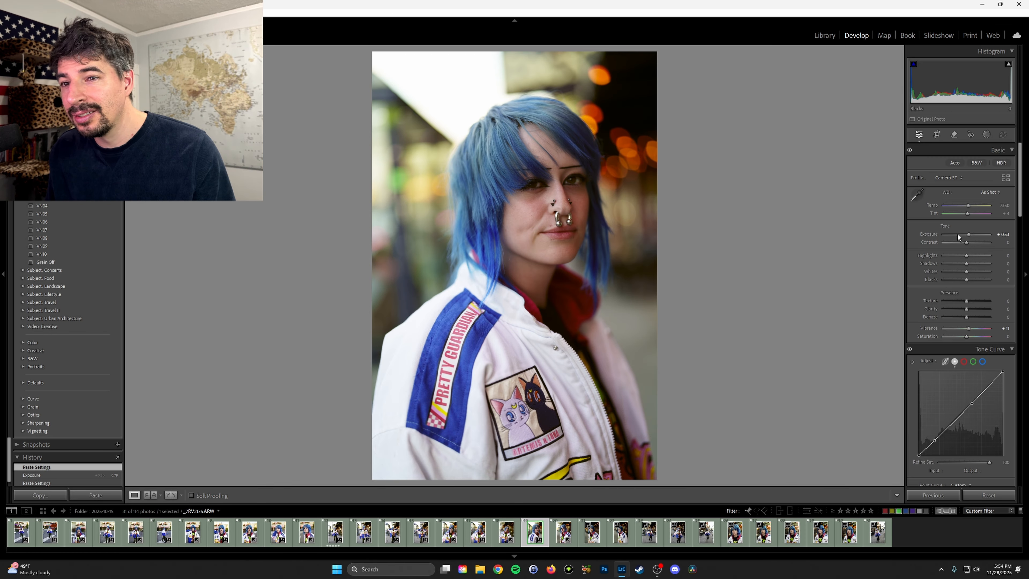
pyautogui.moveTo(970, 235); pyautogui.dragTo(973, 236)
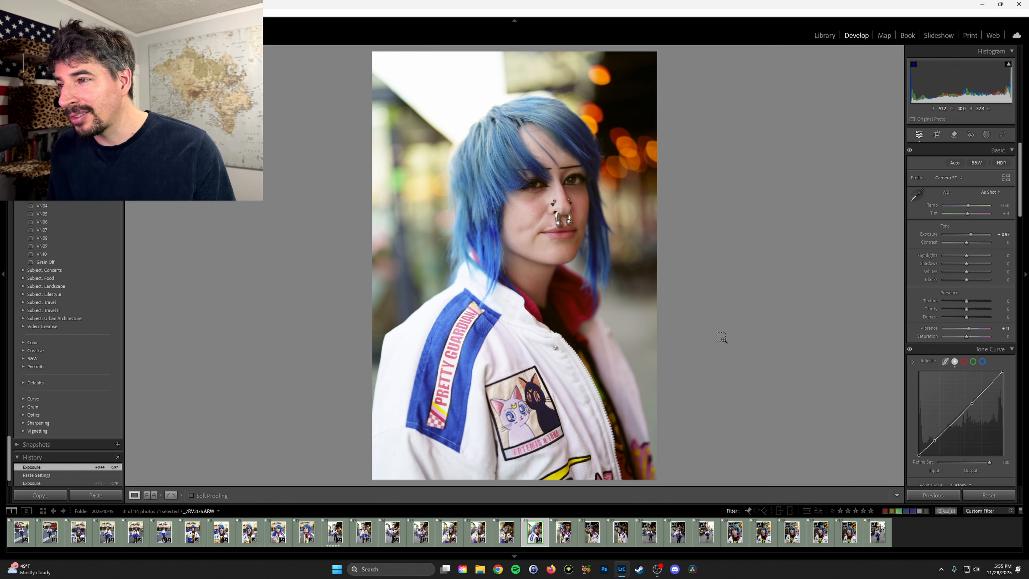
# Step: Copy the nineteenth photo's develop settings onto the eighteenth photo and set its exposure to +0.70
pyautogui.hotkey('ctrl', 'shift', 'c')
pyautogui.click(901, 546)
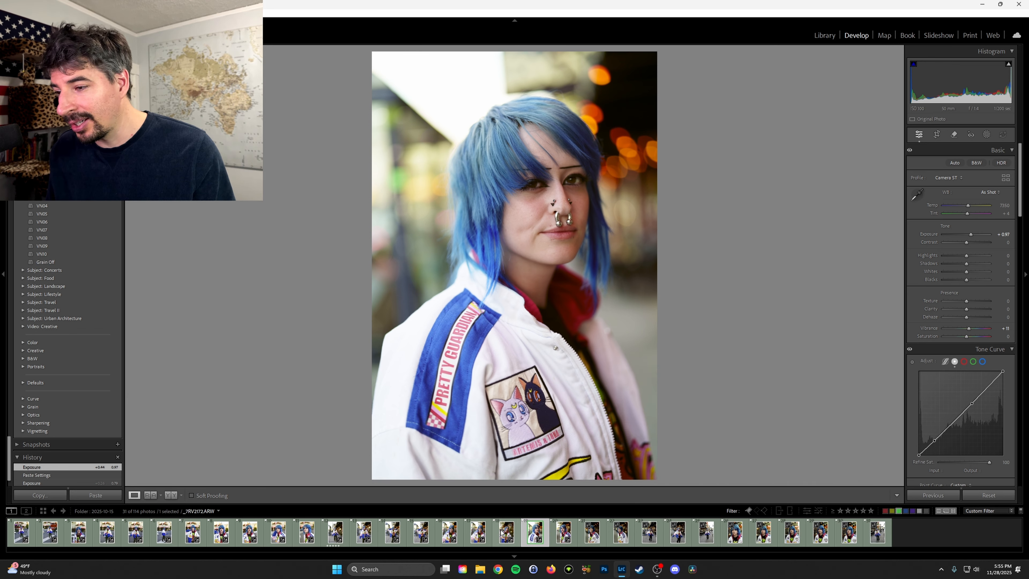
pyautogui.click(502, 532)
pyautogui.hotkey('ctrl', 'shift', 'v')
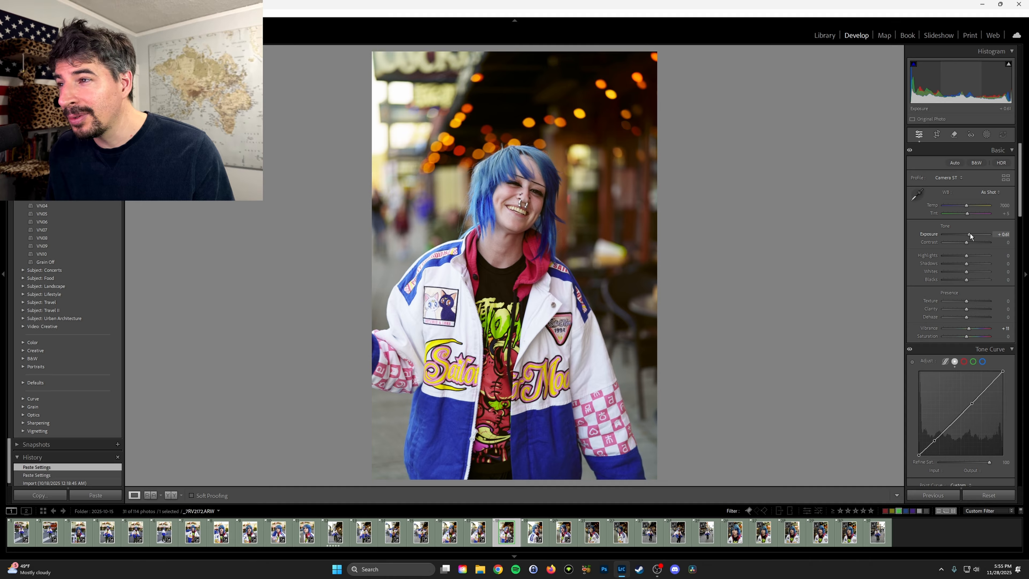
pyautogui.moveTo(971, 233); pyautogui.dragTo(972, 234)
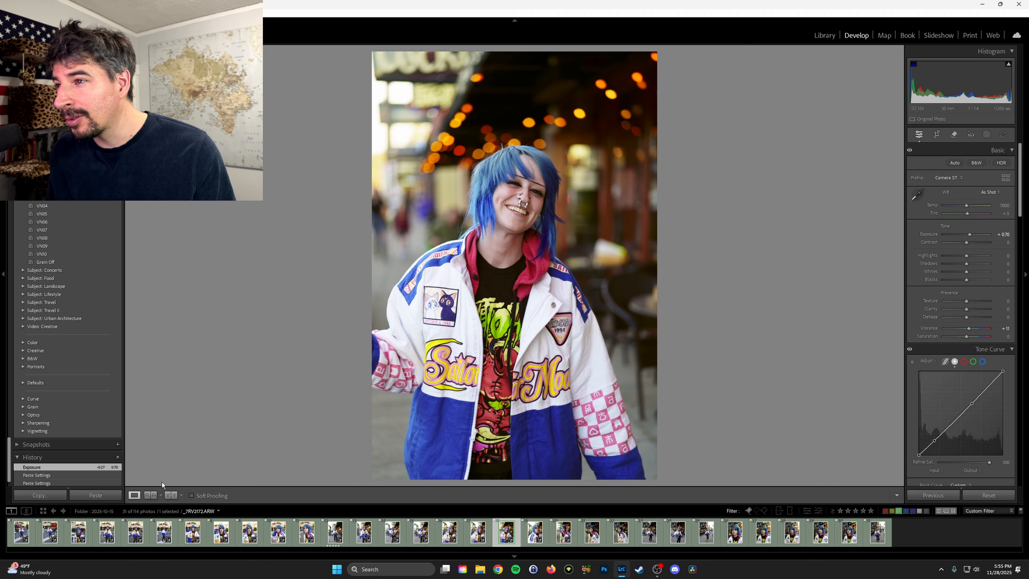
# Step: Paste the copied settings onto the seventeenth and sixteenth photos, setting the seventeenth's exposure to +0.79 and lowering the sixteenth's
pyautogui.press('Left')
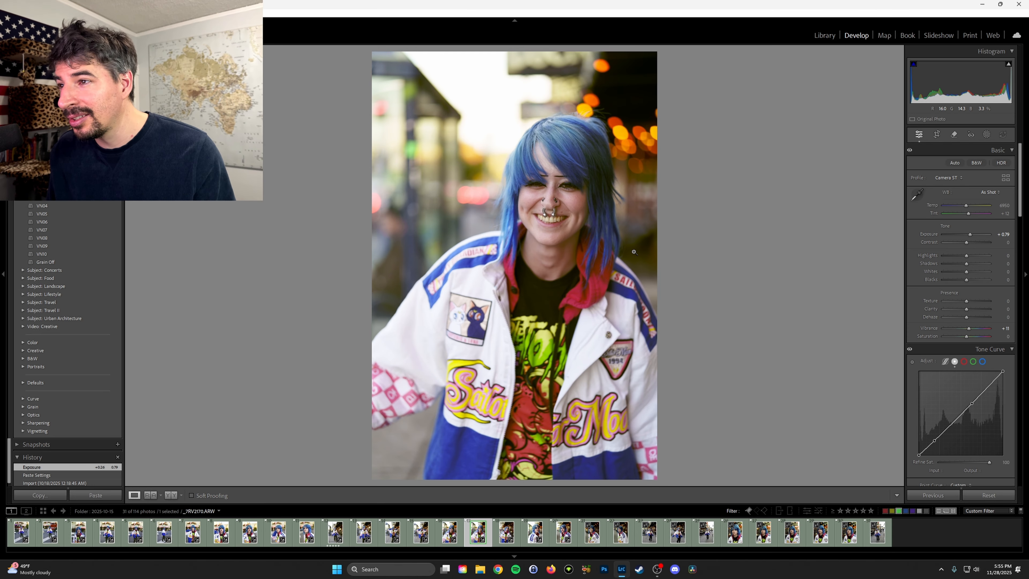
pyautogui.hotkey('ctrl', 'v')
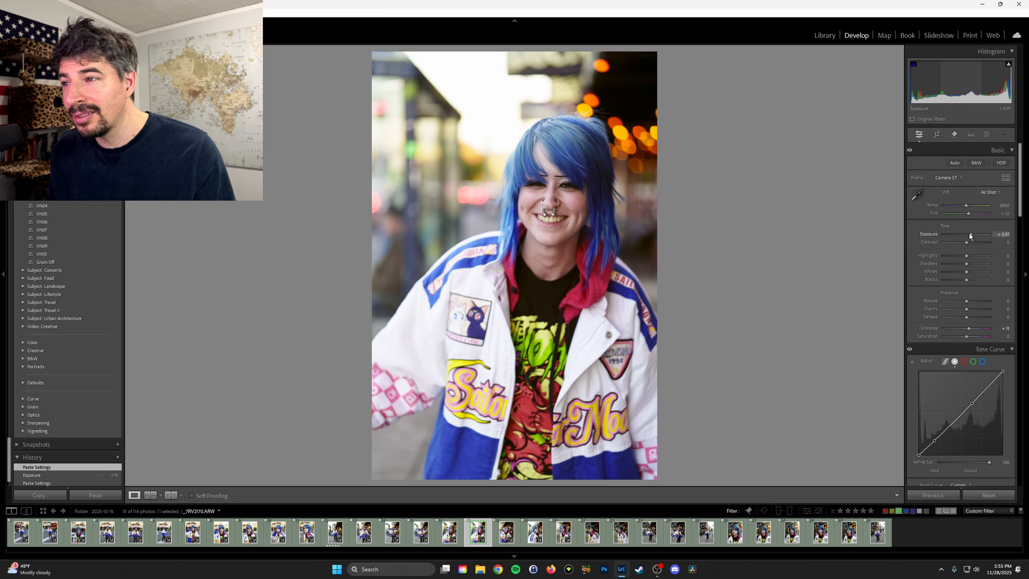
pyautogui.moveTo(971, 235); pyautogui.dragTo(969, 234)
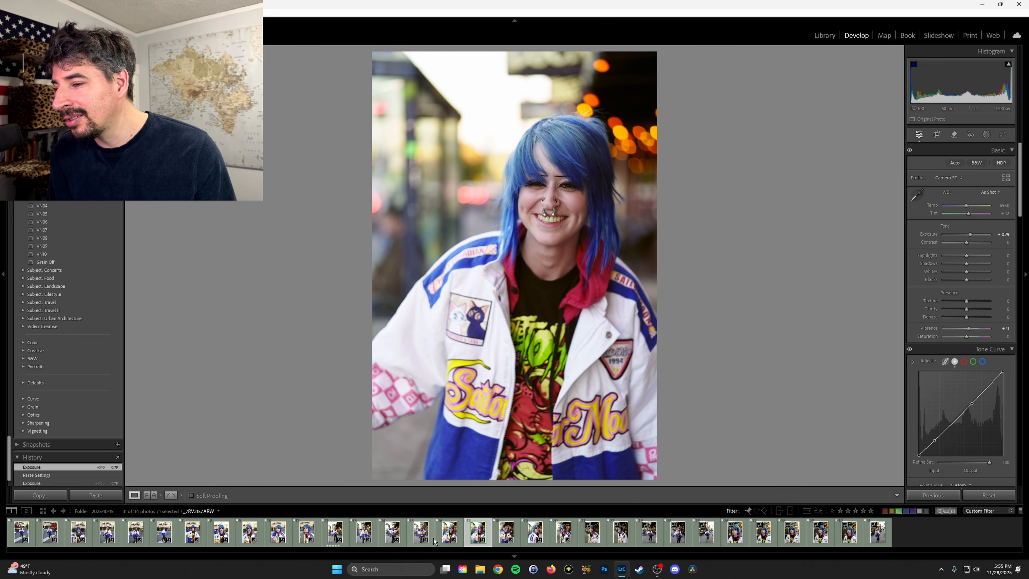
pyautogui.click(450, 531)
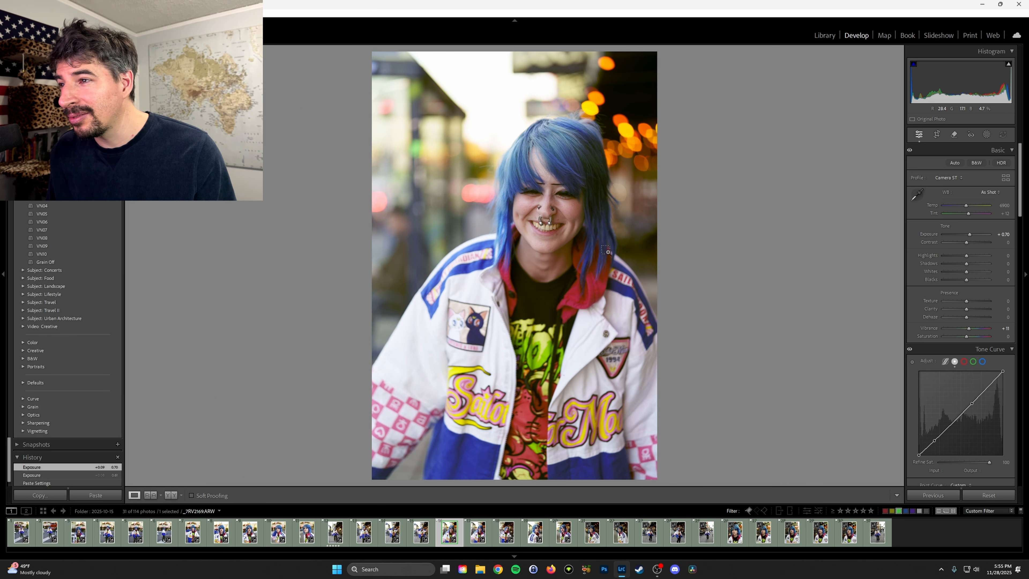
pyautogui.hotkey('ctrl', 'v')
pyautogui.moveTo(970, 235); pyautogui.dragTo(970, 237)
# Step: Paste the copied develop settings onto the fifteenth photo, the full-length pose with raised hands, and set its exposure to +0.70
pyautogui.click(412, 536)
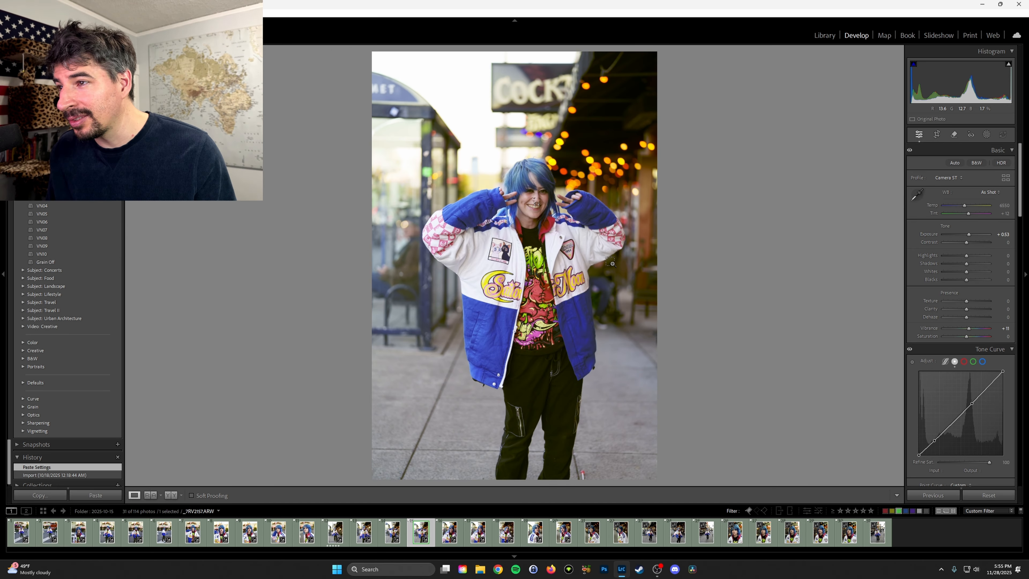
pyautogui.hotkey('ctrl', 'v')
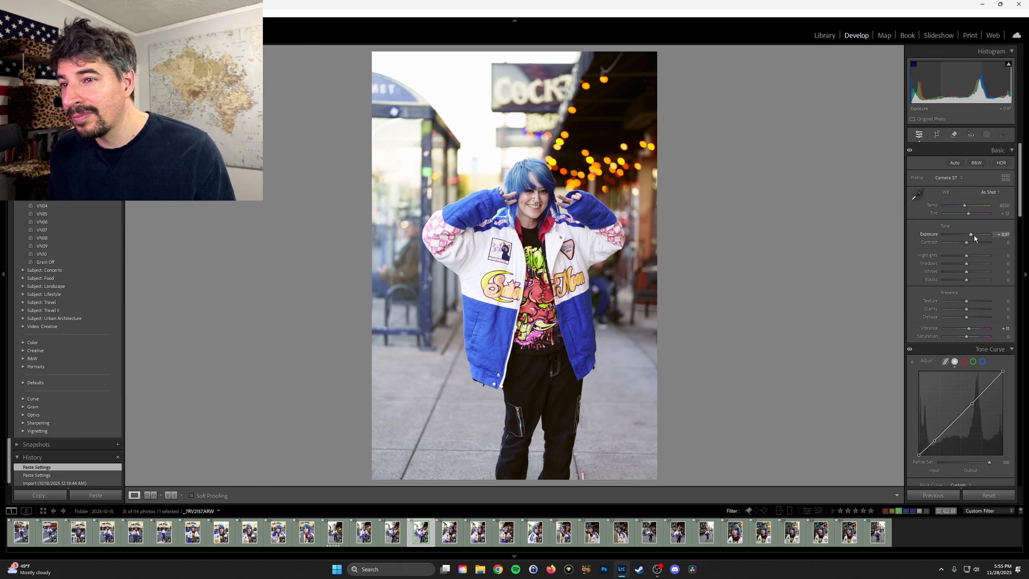
pyautogui.moveTo(975, 236); pyautogui.dragTo(973, 235)
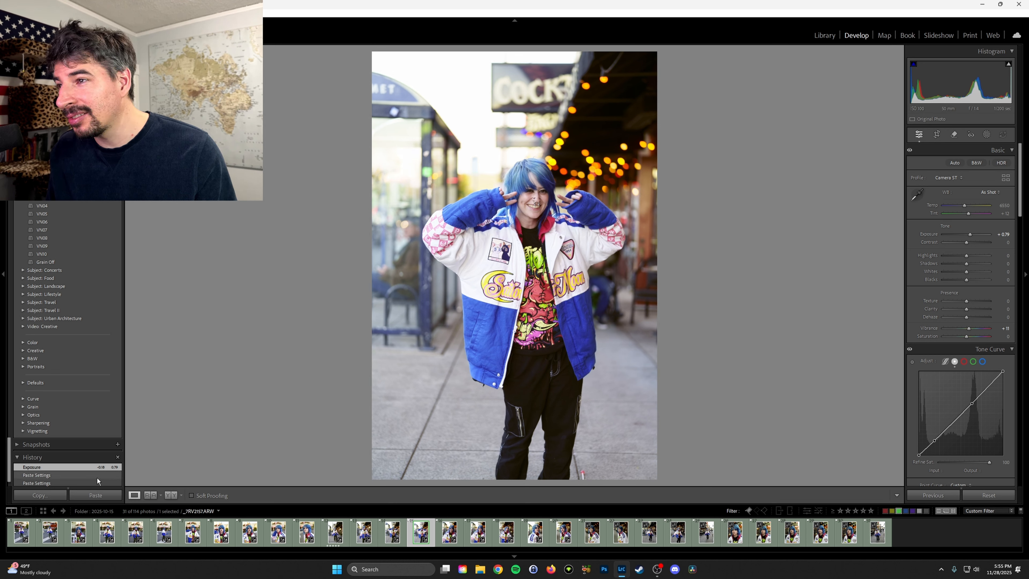
pyautogui.moveTo(971, 234); pyautogui.dragTo(969, 234)
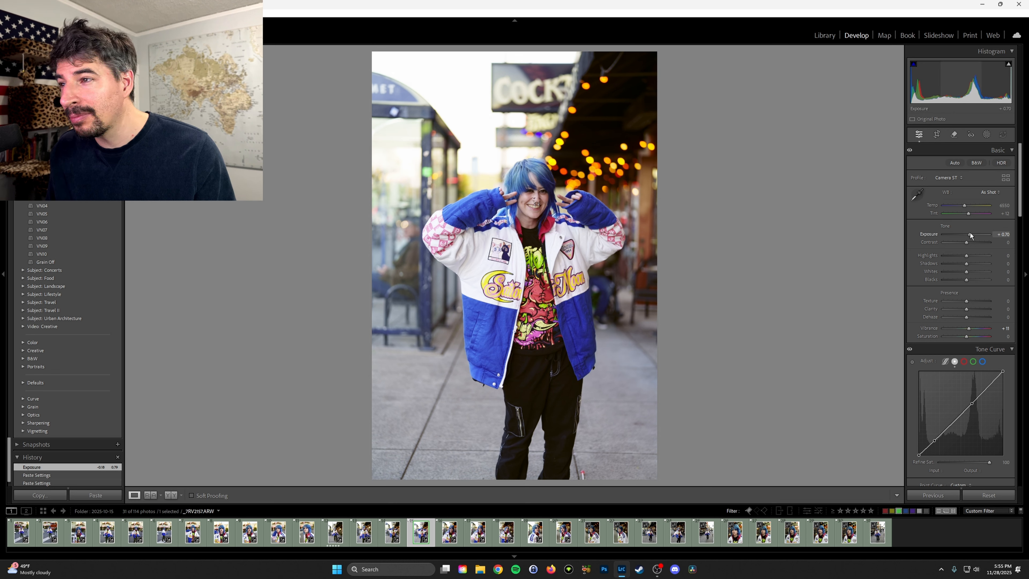
pyautogui.scroll(-2, 79, 460)
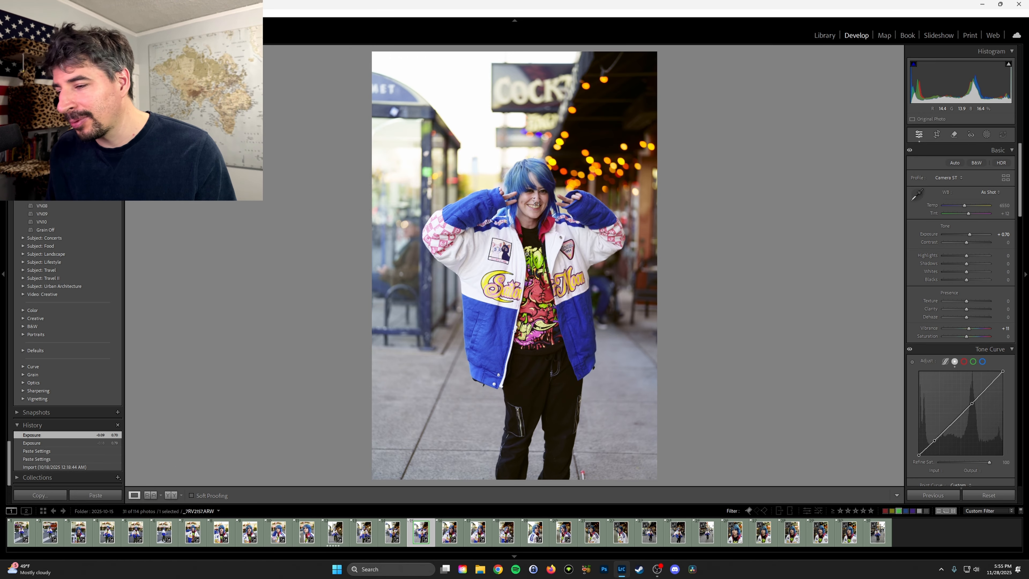
# Step: Paste the copied develop settings onto photo _7RV2154.ARW and set its exposure to +0.88
pyautogui.click(392, 532)
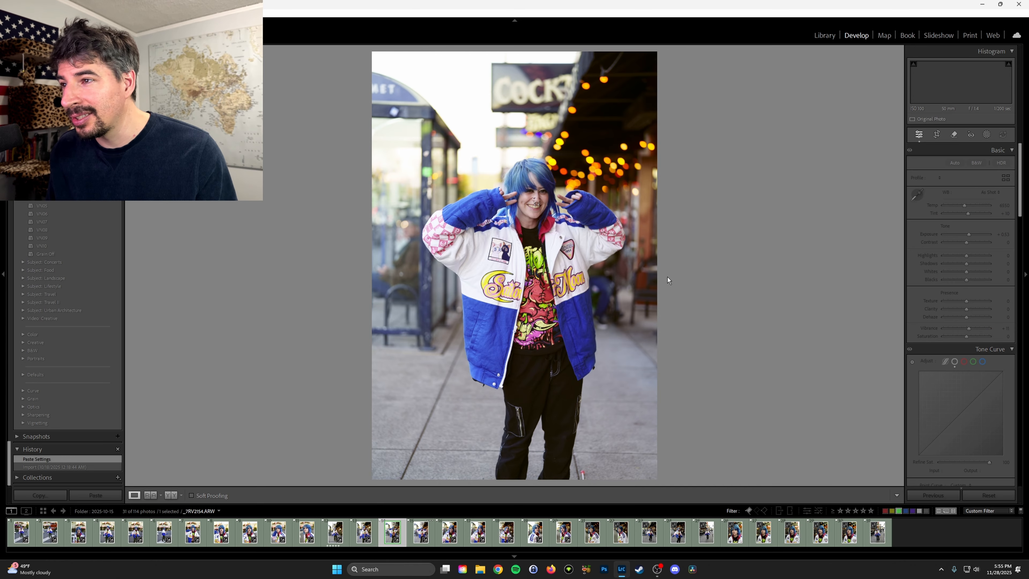
pyautogui.hotkey('ctrl', 'shift', 'v')
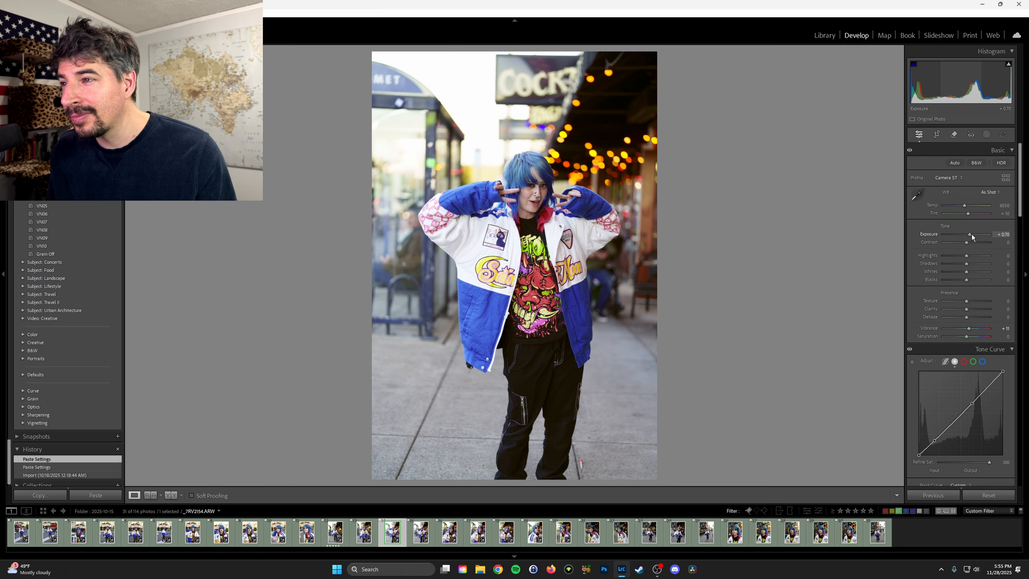
pyautogui.moveTo(972, 234); pyautogui.dragTo(970, 233)
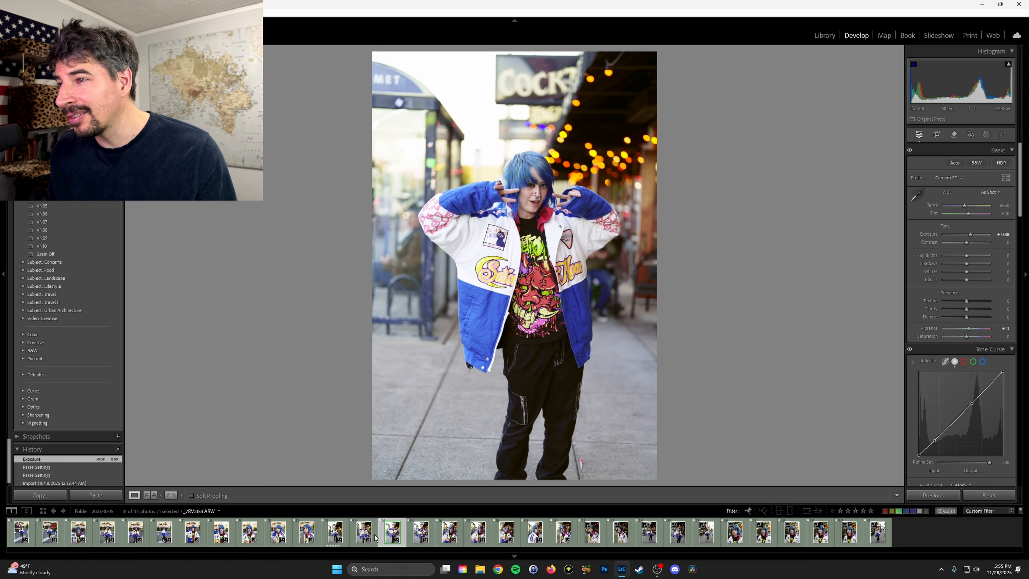
# Step: Paste the copied develop settings onto photos _7RV2153.ARW and _7RV2151.ARW, setting their exposures to +0.79 and +0.70 respectively
pyautogui.click(363, 532)
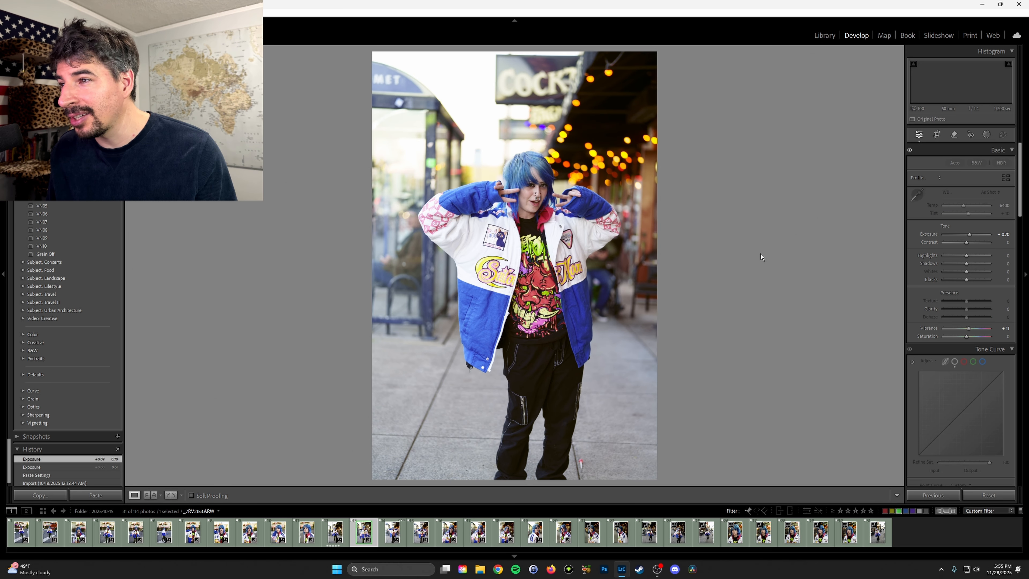
pyautogui.hotkey('ctrl', 'shift', 'v')
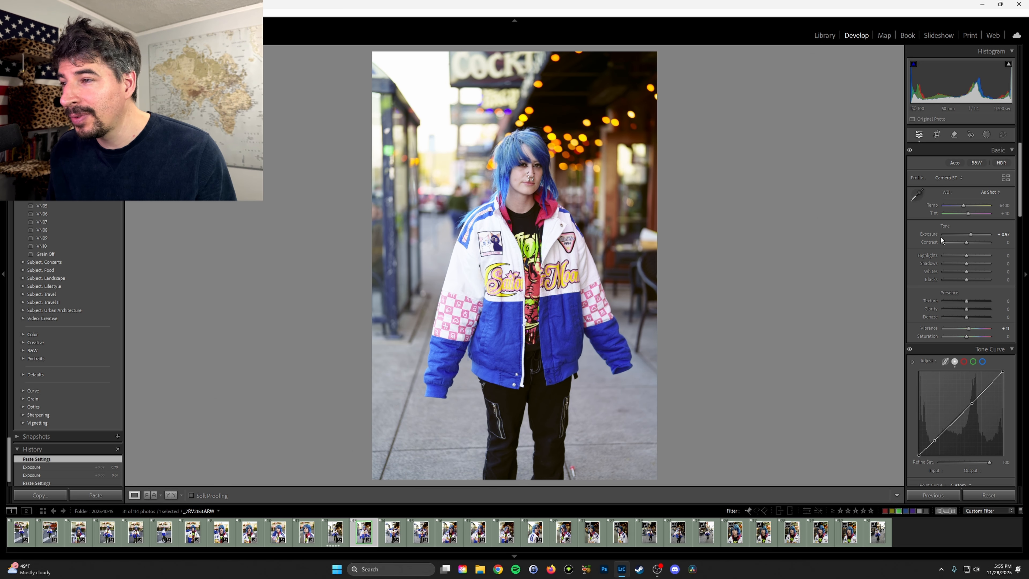
pyautogui.moveTo(972, 234); pyautogui.dragTo(972, 235)
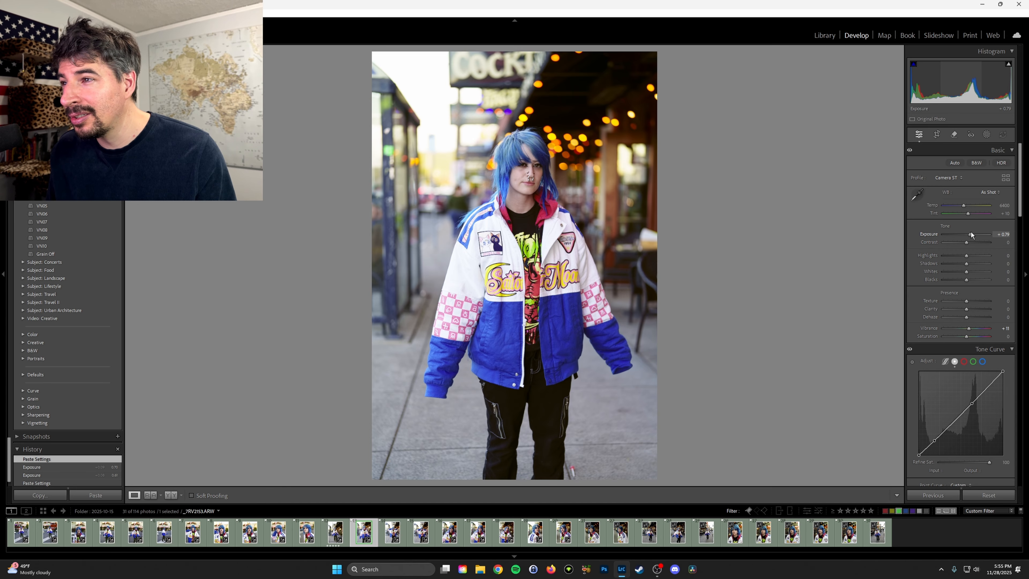
pyautogui.click(336, 533)
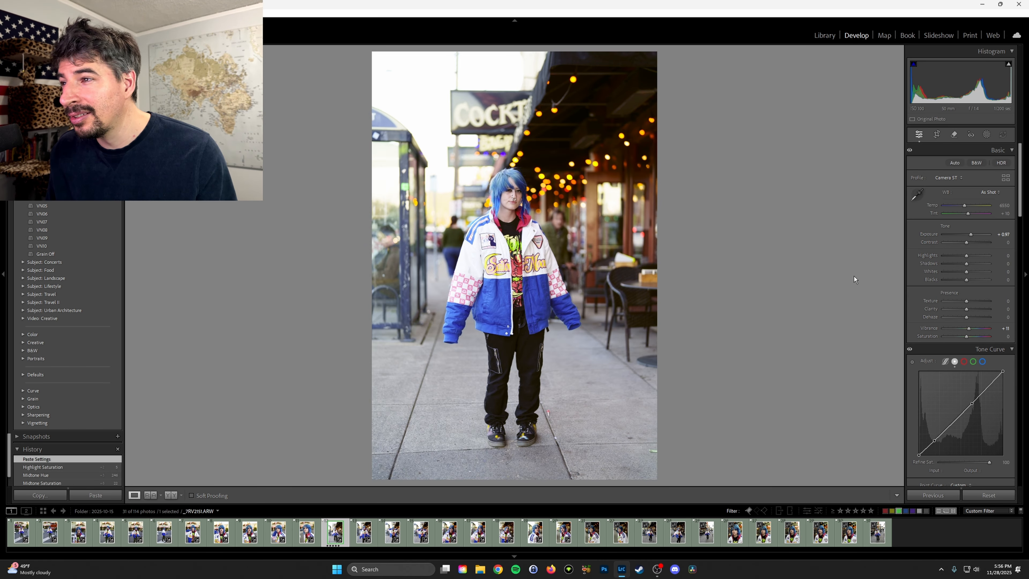
pyautogui.moveTo(971, 235); pyautogui.dragTo(969, 238)
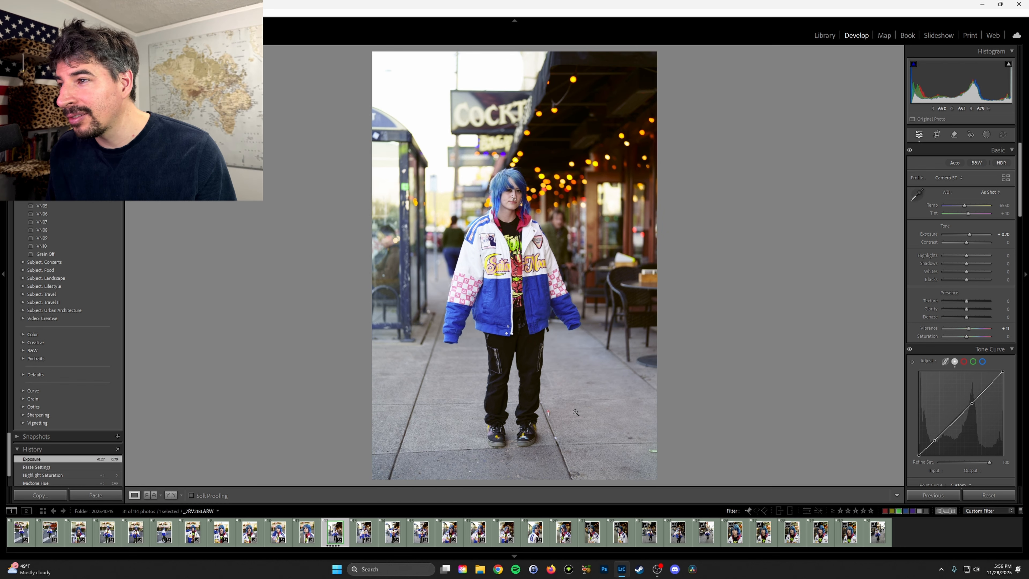
# Step: Paste the copied develop settings onto the close portrait _7RV2177.ARW and set its exposure to +0.61
pyautogui.click(507, 532)
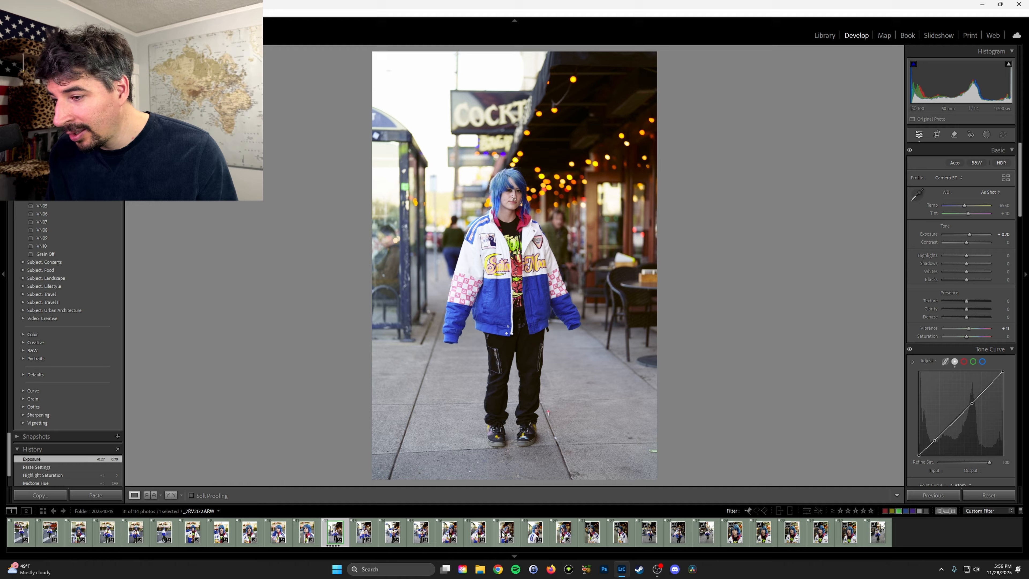
pyautogui.click(535, 533)
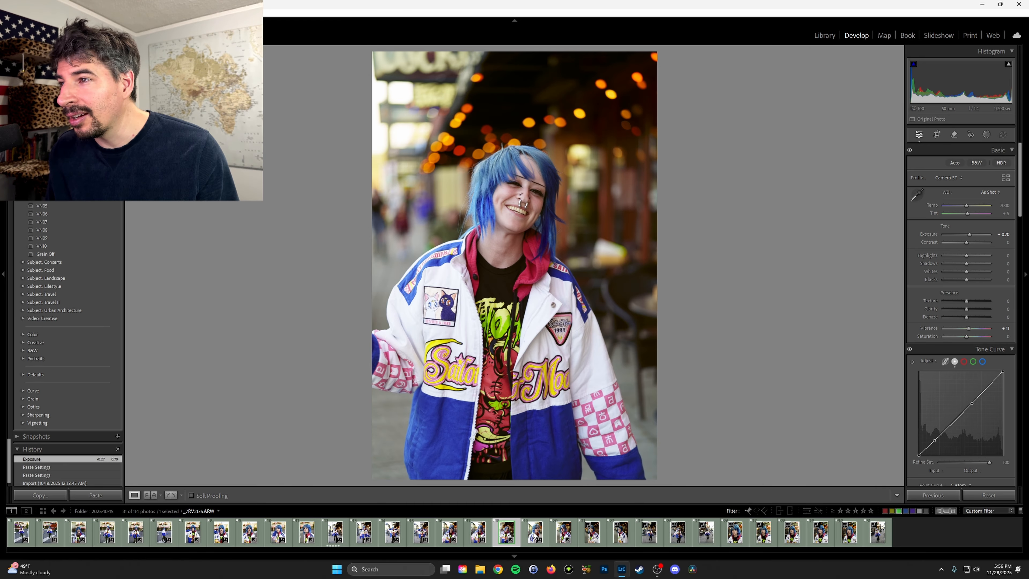
pyautogui.click(565, 534)
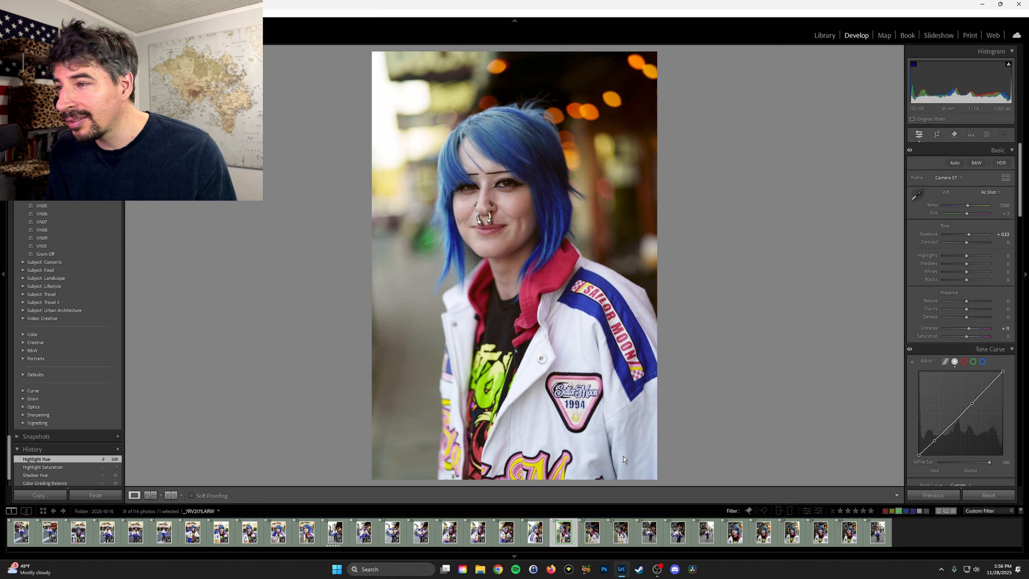
pyautogui.hotkey('ctrl', 'shift', 'v')
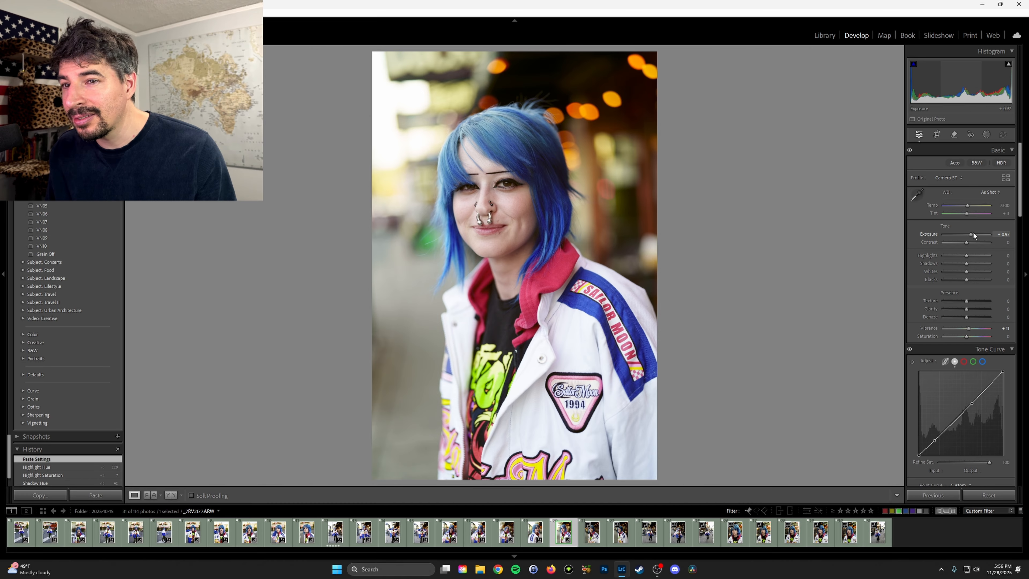
pyautogui.moveTo(972, 235); pyautogui.dragTo(972, 235)
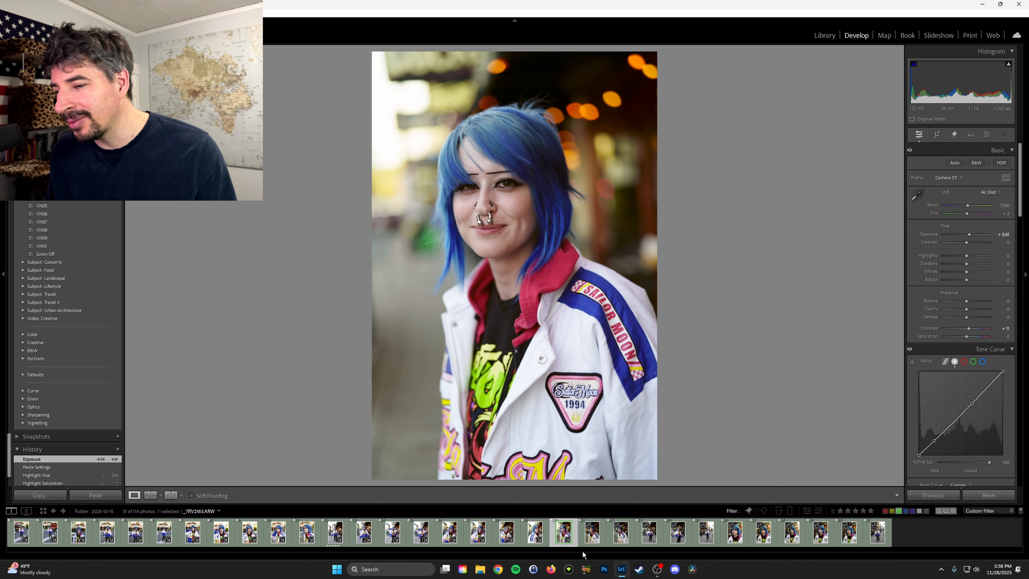
# Step: Paste the copied develop settings onto the unedited smiling portrait _7RV2183.ARW and set its exposure to +0.35
pyautogui.click(590, 537)
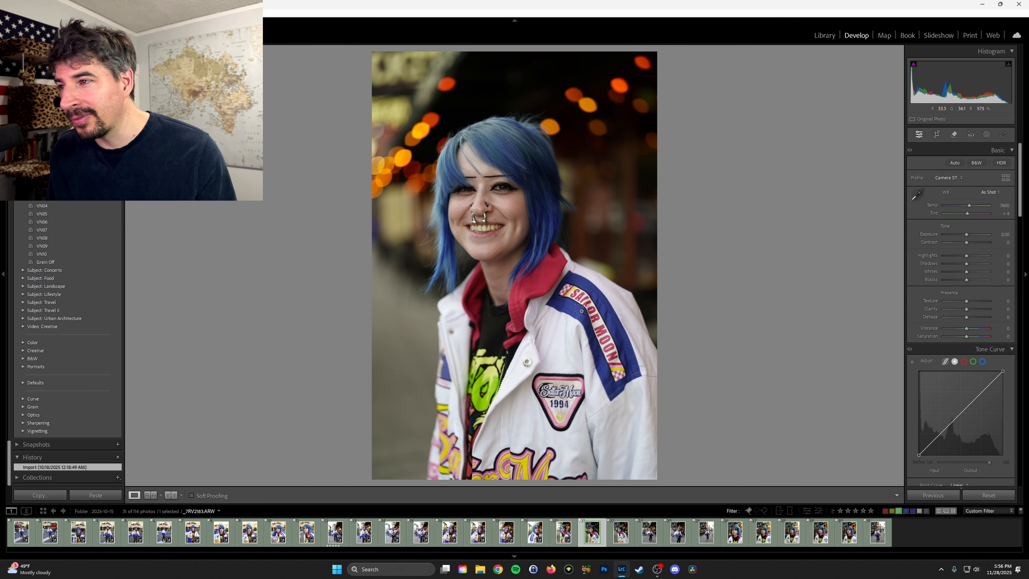
pyautogui.hotkey('ctrl', 'shift', 'v')
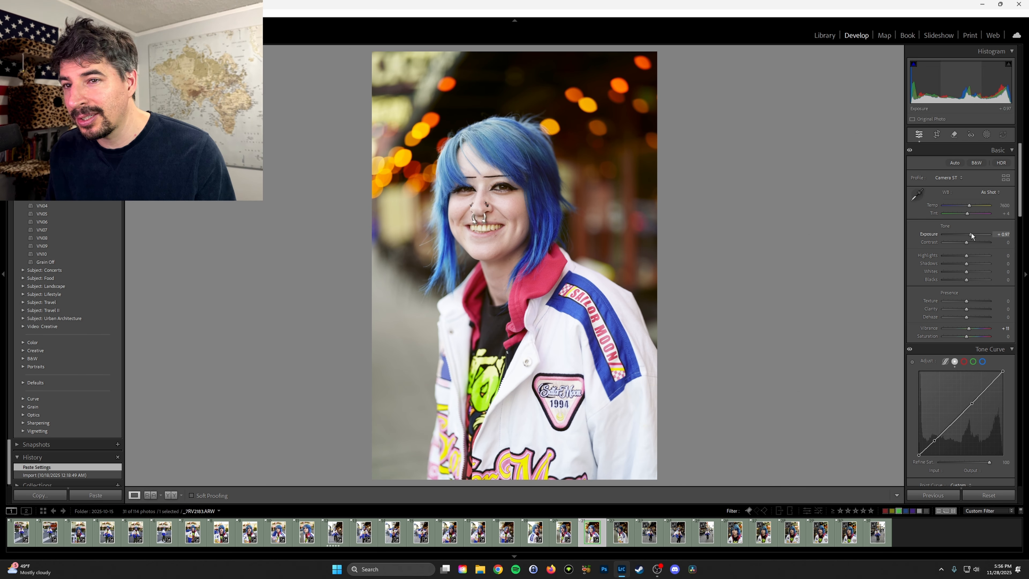
pyautogui.moveTo(971, 234); pyautogui.dragTo(968, 234)
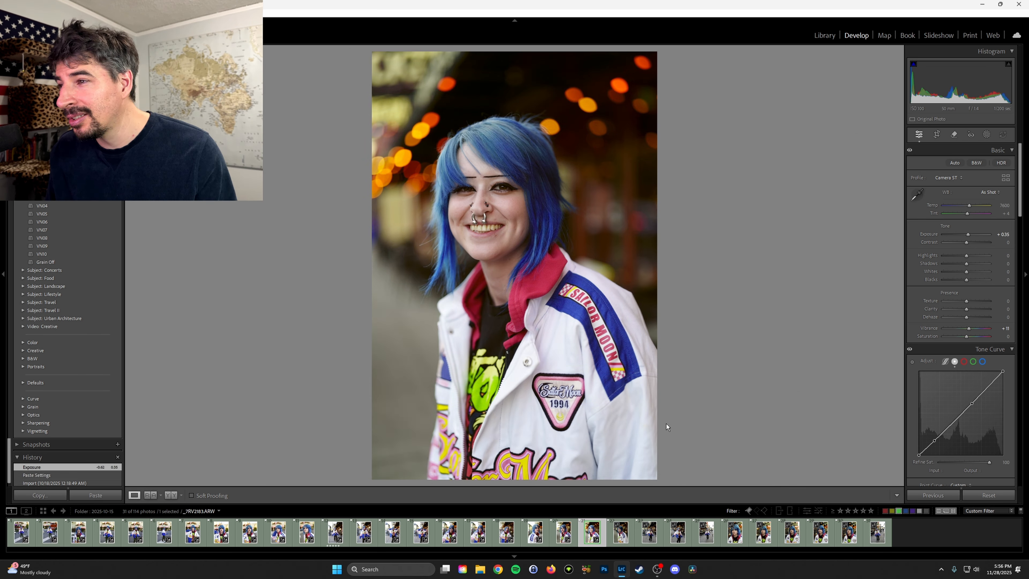
# Step: Paste the copied develop settings onto the following unsmiling half-body portrait and set its exposure to +0.44
pyautogui.click(620, 532)
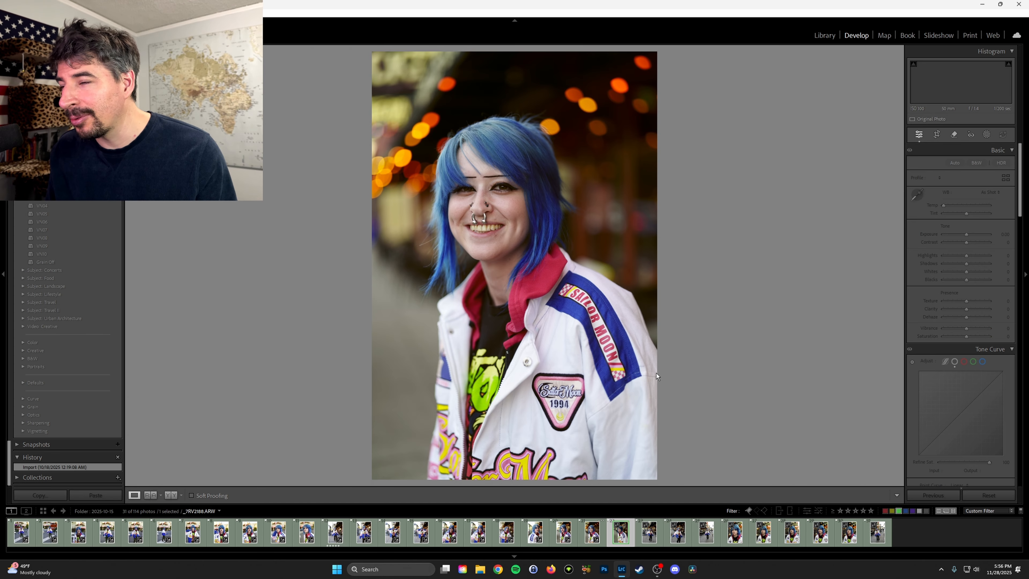
pyautogui.hotkey('ctrl', 'shift', 'v')
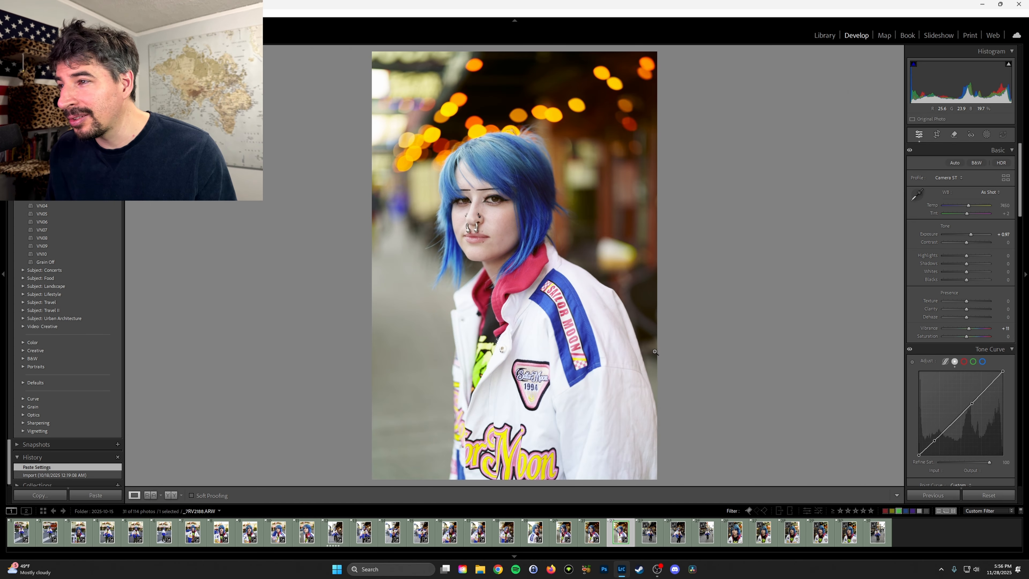
pyautogui.moveTo(973, 234); pyautogui.dragTo(969, 232)
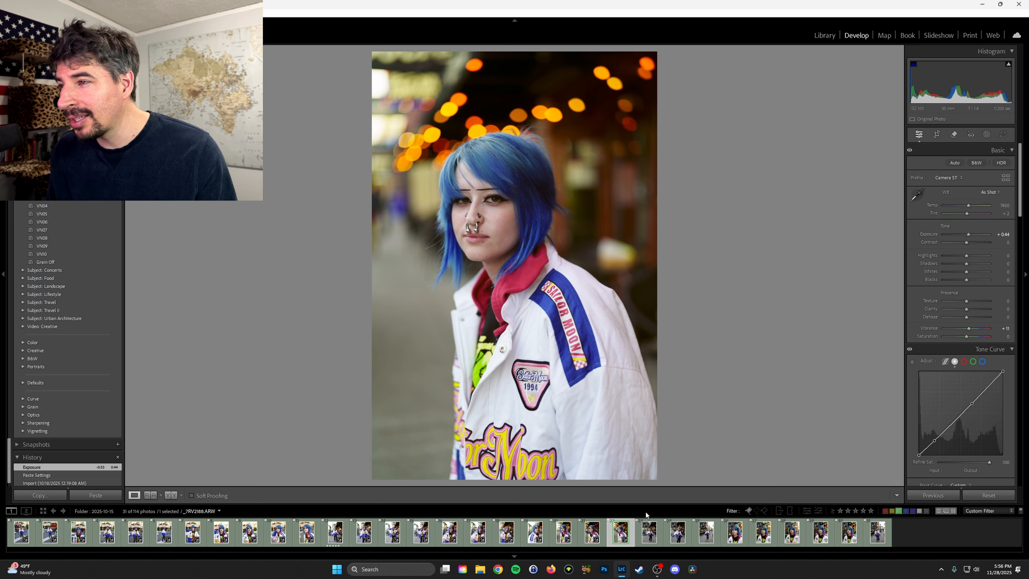
# Step: Paste the copied develop settings onto photos _7RV2189.ARW and _7RV2191.ARW, setting their exposures to +0.70 and +0.44 respectively
pyautogui.click(656, 538)
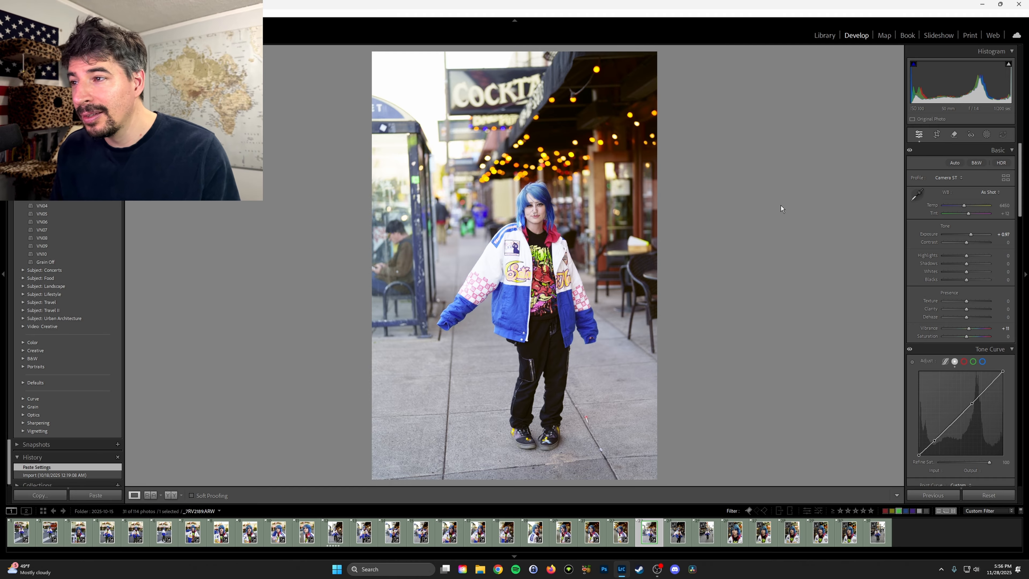
pyautogui.moveTo(974, 235); pyautogui.dragTo(972, 236)
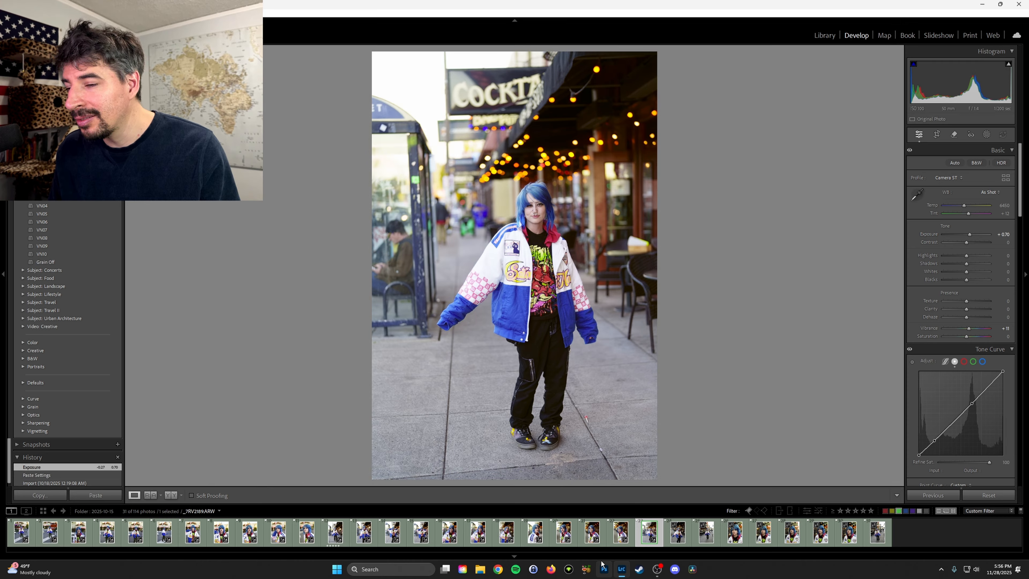
pyautogui.click(677, 532)
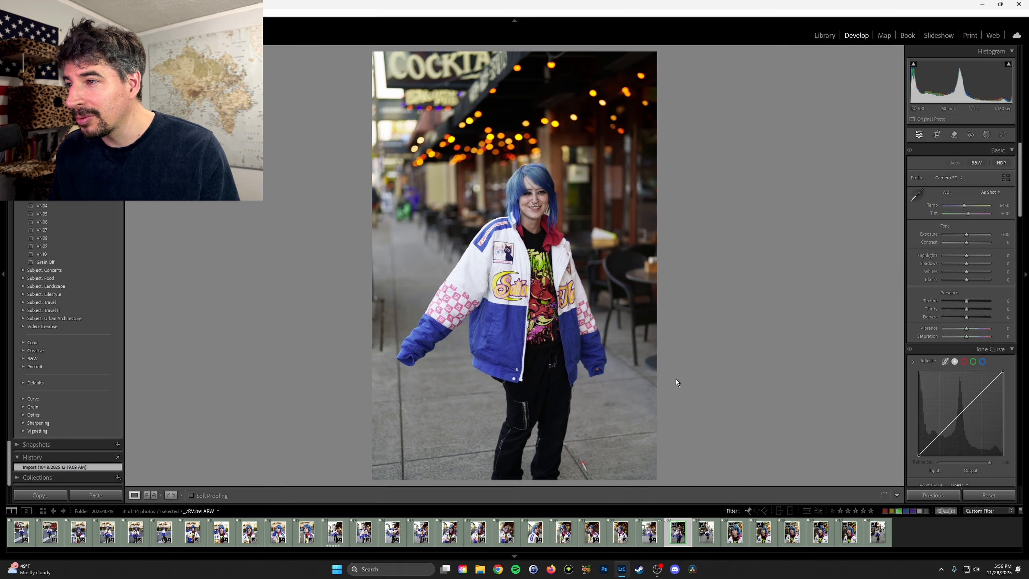
pyautogui.hotkey('ctrl', 'shift', 'v')
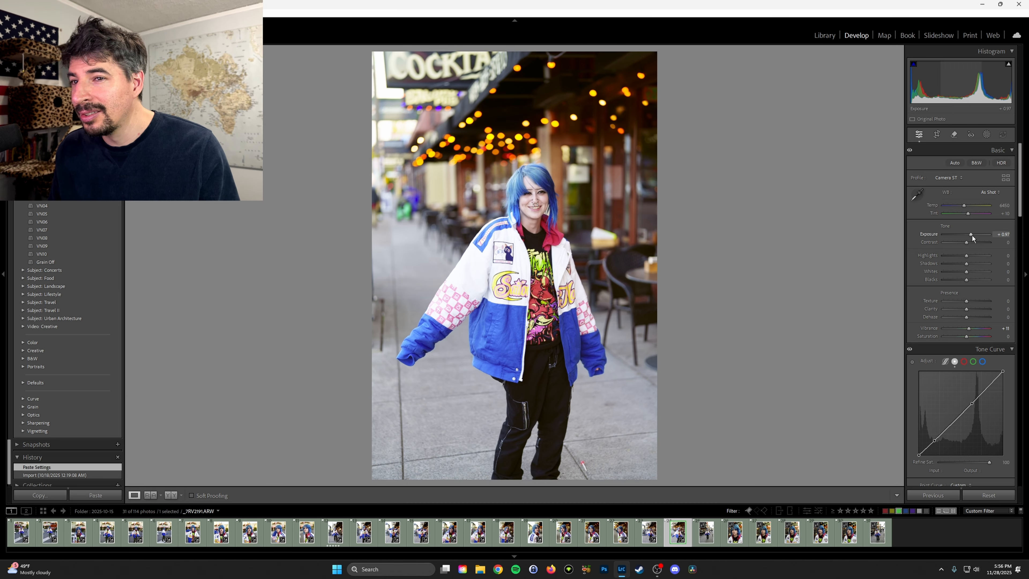
pyautogui.moveTo(972, 235); pyautogui.dragTo(970, 235)
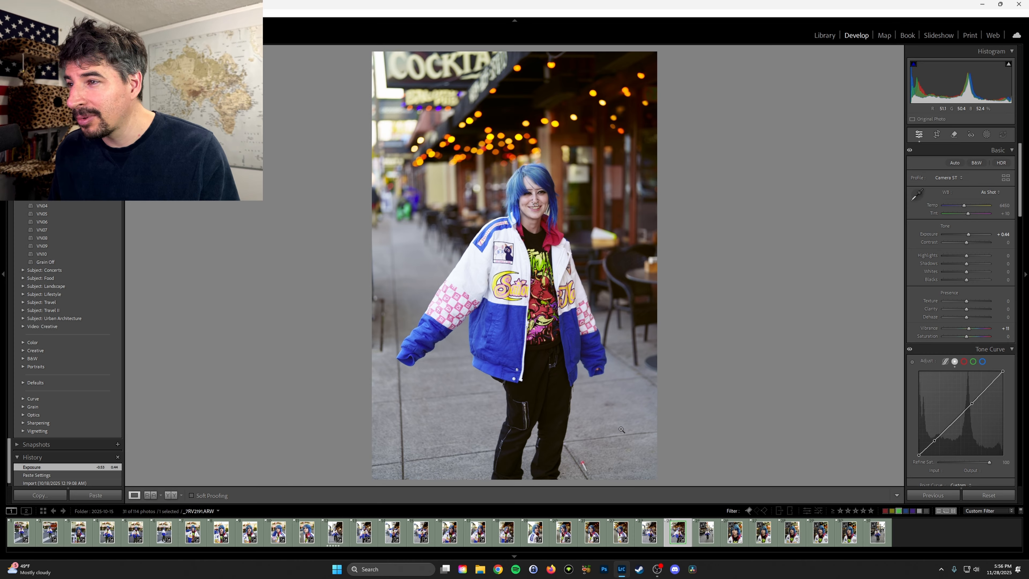
# Step: Paste the copied develop settings onto the full-length street photo _7RV2199.ARW and set its exposure to +0.44
pyautogui.press('Right')
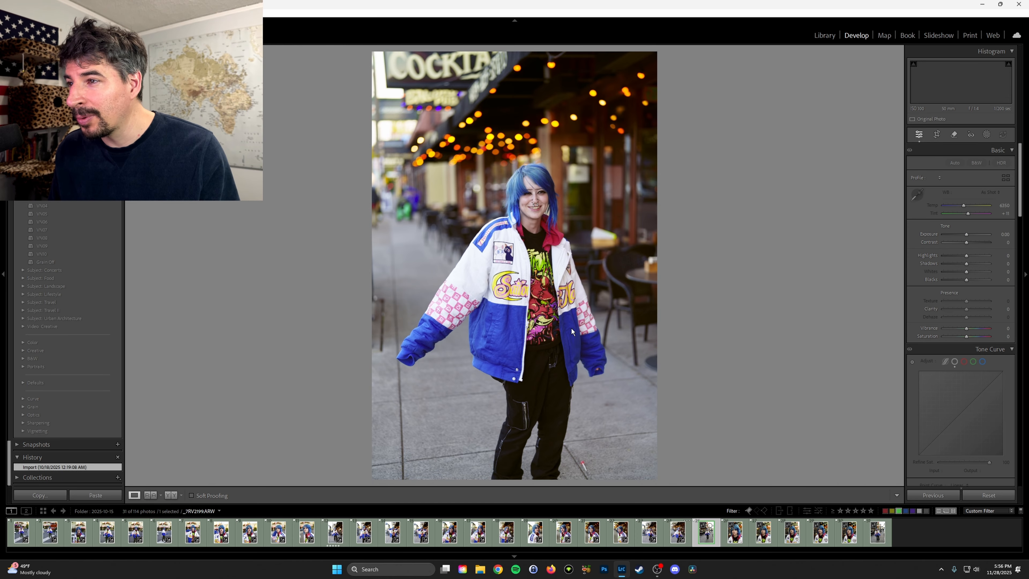
pyautogui.hotkey('ctrl', 'shift', 'v')
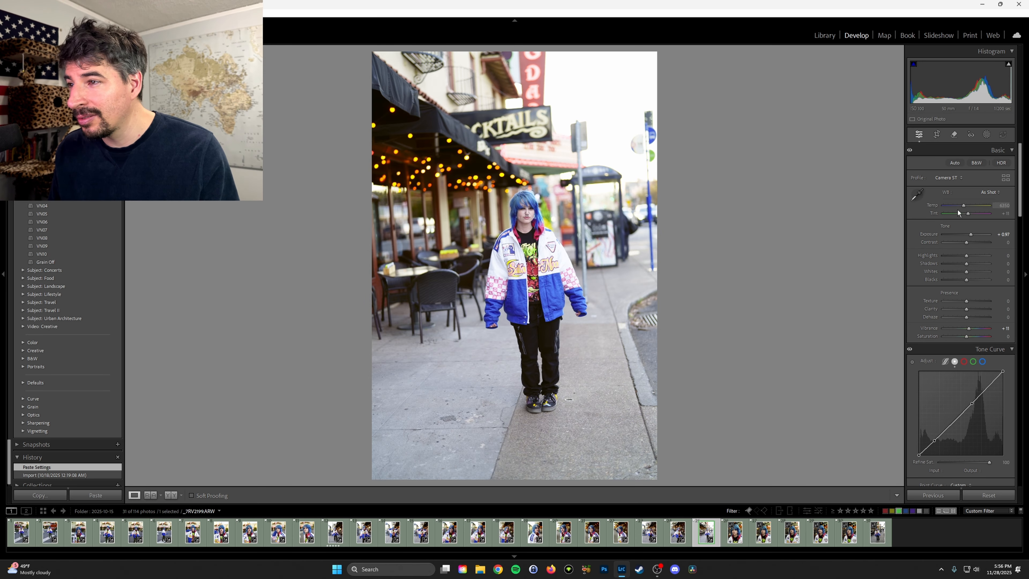
pyautogui.moveTo(973, 234); pyautogui.dragTo(970, 235)
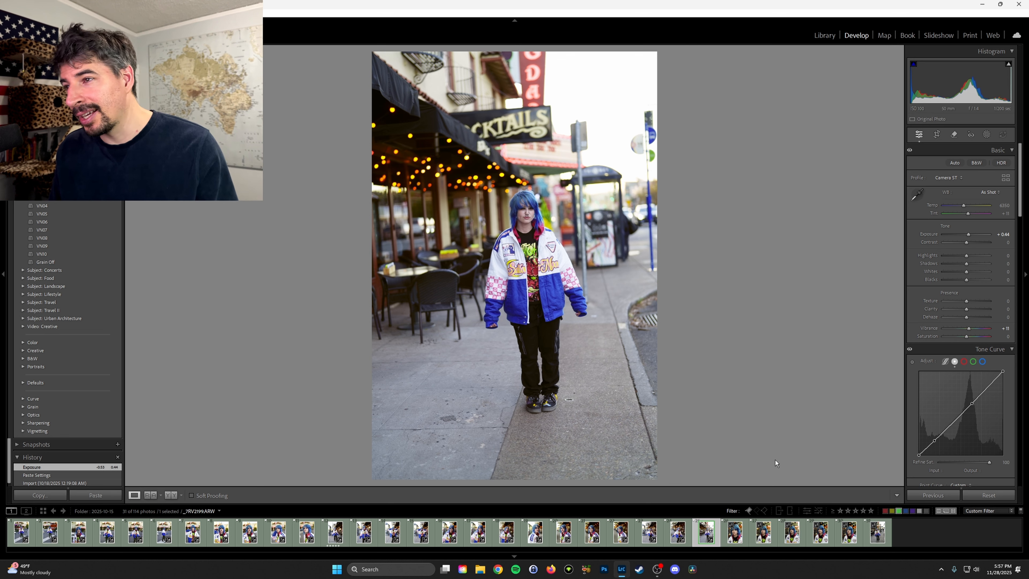
# Step: Paste the copied develop settings onto the close-up portrait _7RV2207.ARW and set its exposure to +0.44
pyautogui.click(736, 538)
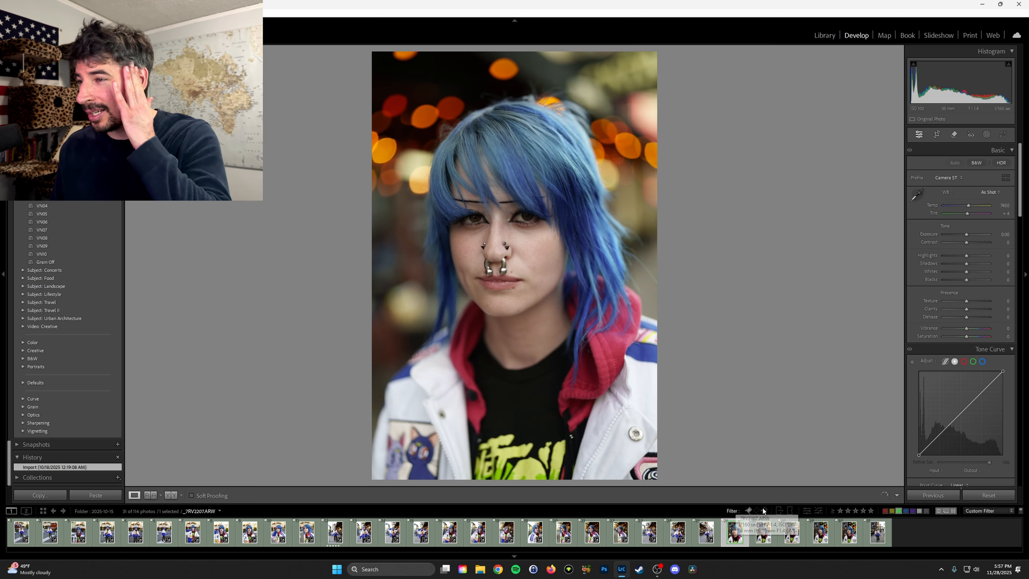
pyautogui.hotkey('ctrl', 'shift', 'v')
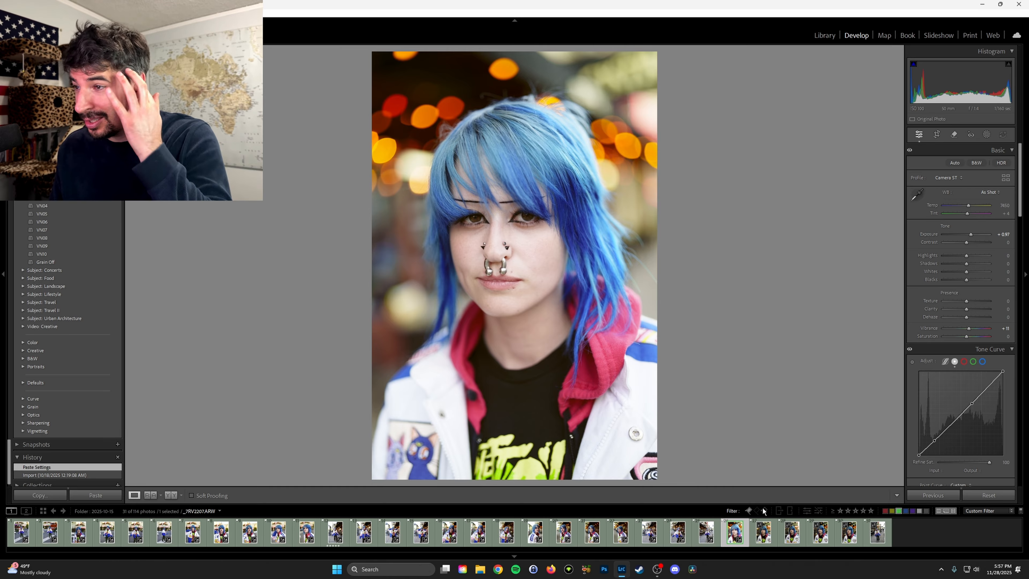
pyautogui.moveTo(974, 236); pyautogui.dragTo(971, 238)
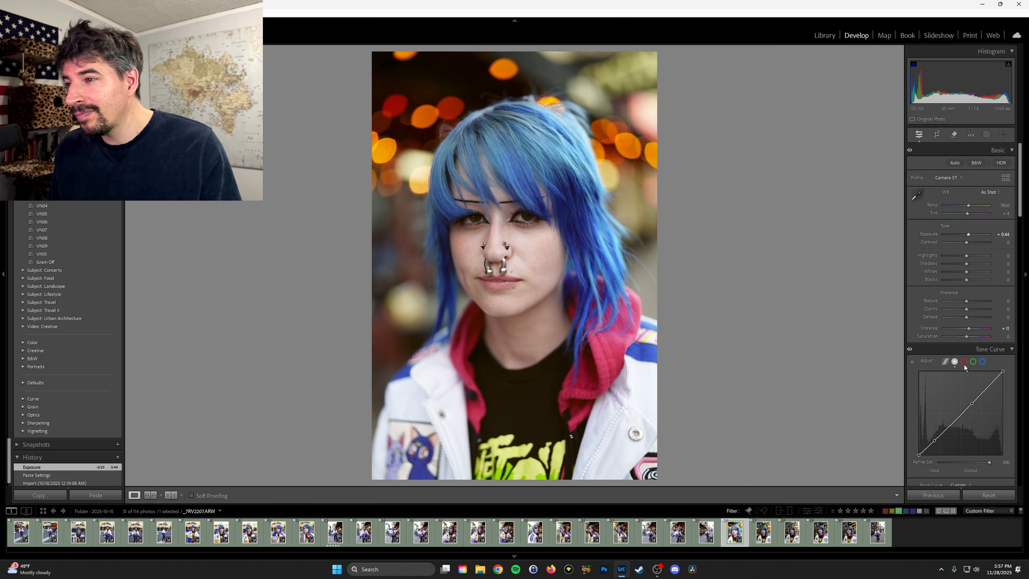
# Step: Increase the close-up's contrast on the tone curve, moving the shadow point to 51/40 and the upper point to 158/159
pyautogui.press('alt')
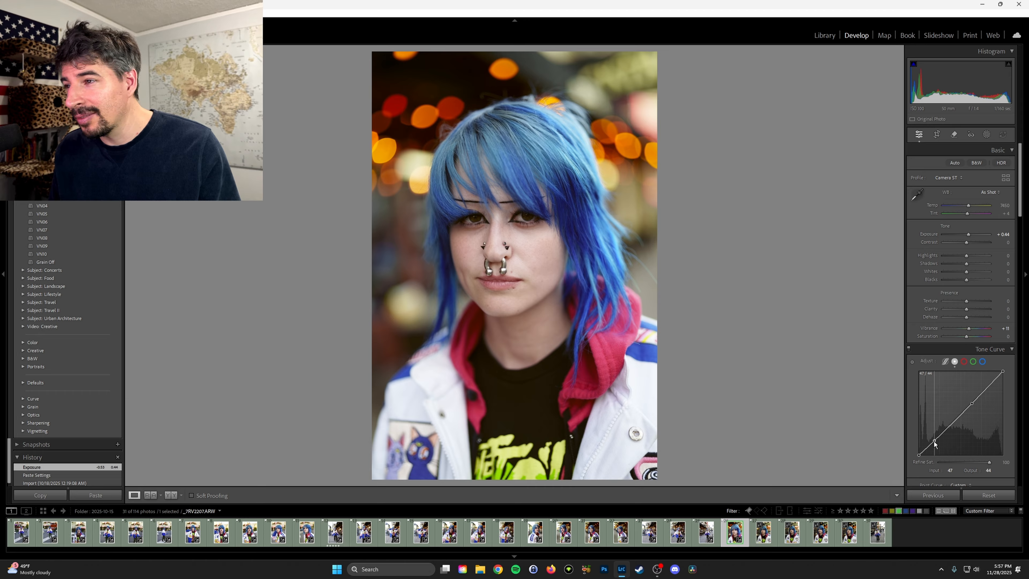
pyautogui.moveTo(934, 444); pyautogui.dragTo(945, 453)
pyautogui.press('alt')
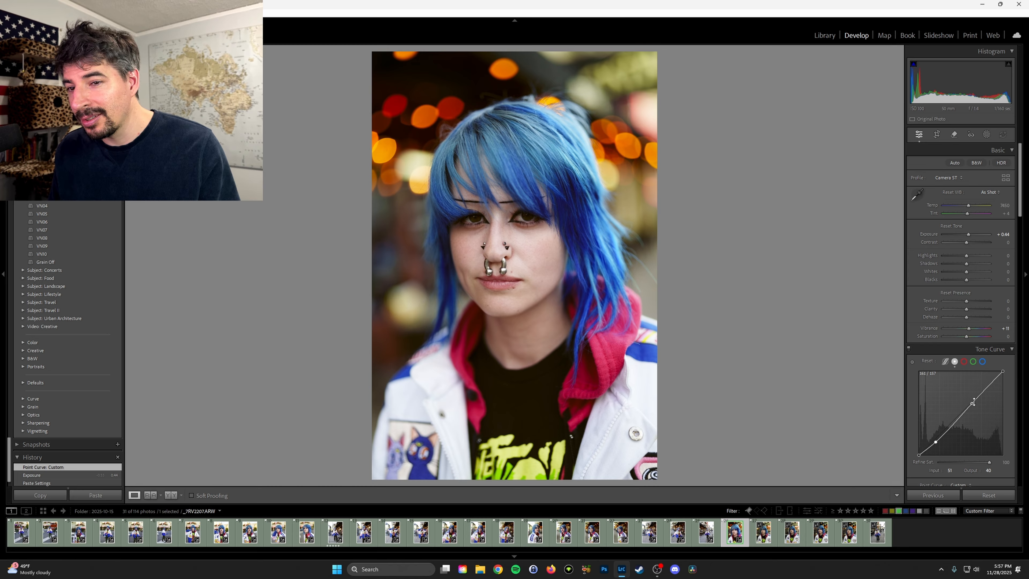
pyautogui.moveTo(972, 404)
pyautogui.mouseDown()
pyautogui.moveTo(953, 389)
pyautogui.moveTo(961, 392)
pyautogui.mouseUp()
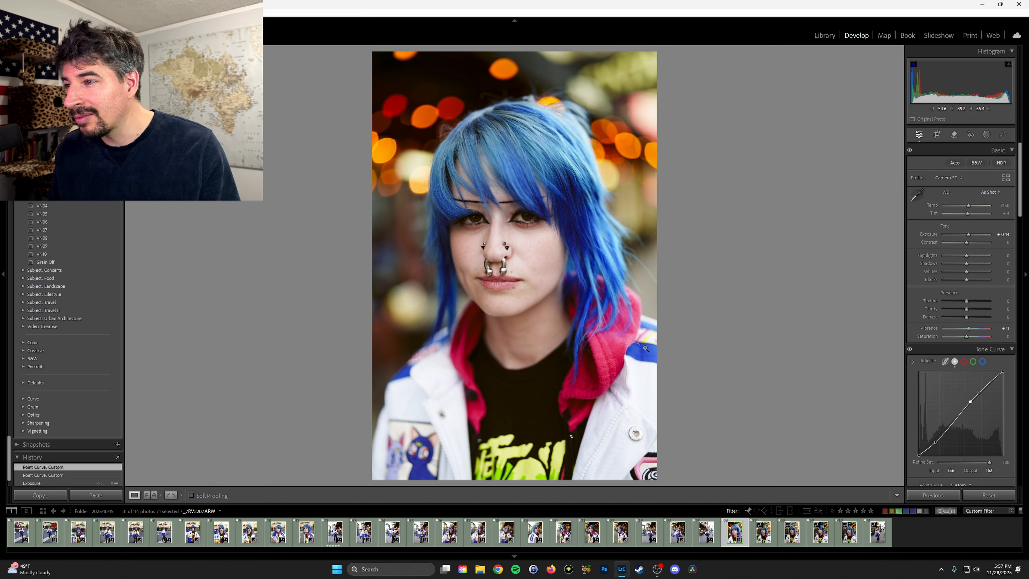
pyautogui.moveTo(969, 399); pyautogui.dragTo(975, 410)
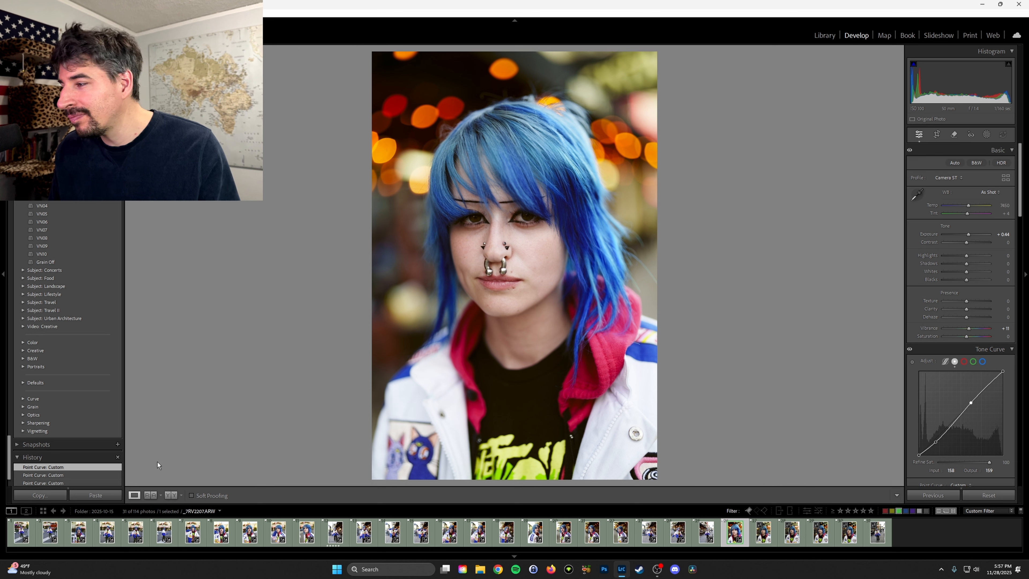
pyautogui.scroll(-2, 106, 476)
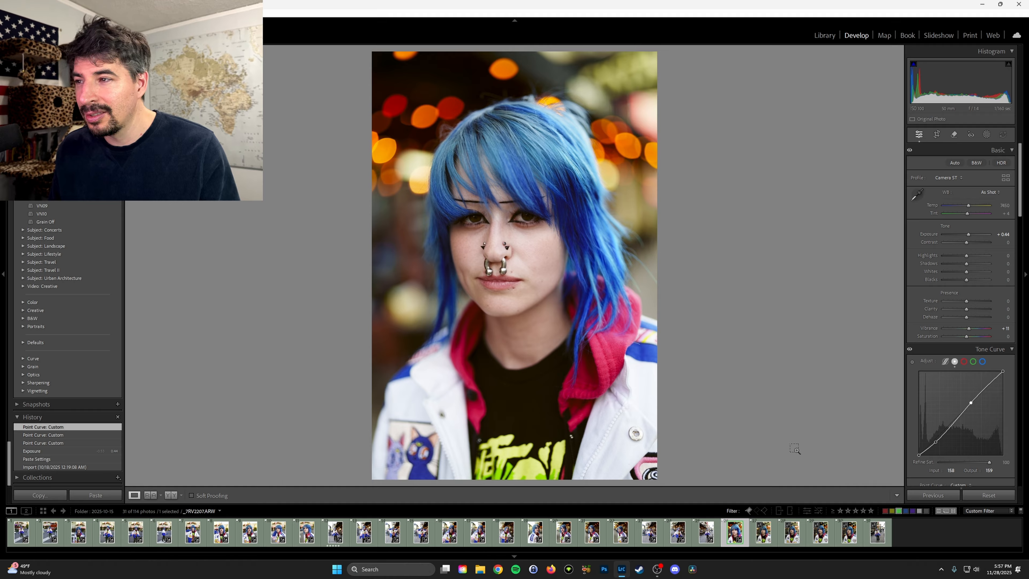
# Step: Copy the adjusted close-up's develop settings and paste them onto the next portrait, _7RV2208.ARW
pyautogui.hotkey('ctrl', 'shift', 'c')
pyautogui.click(902, 543)
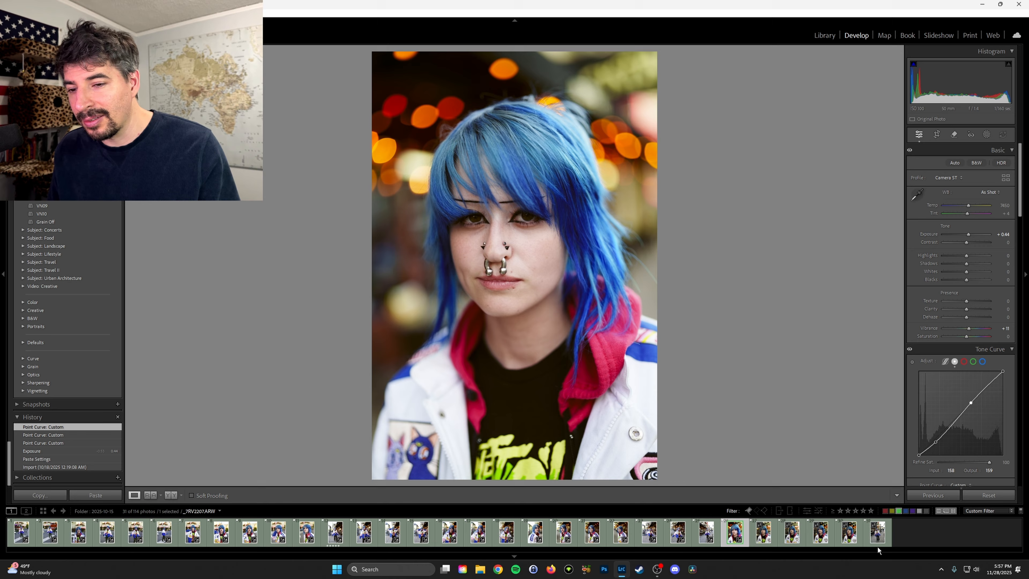
pyautogui.click(764, 542)
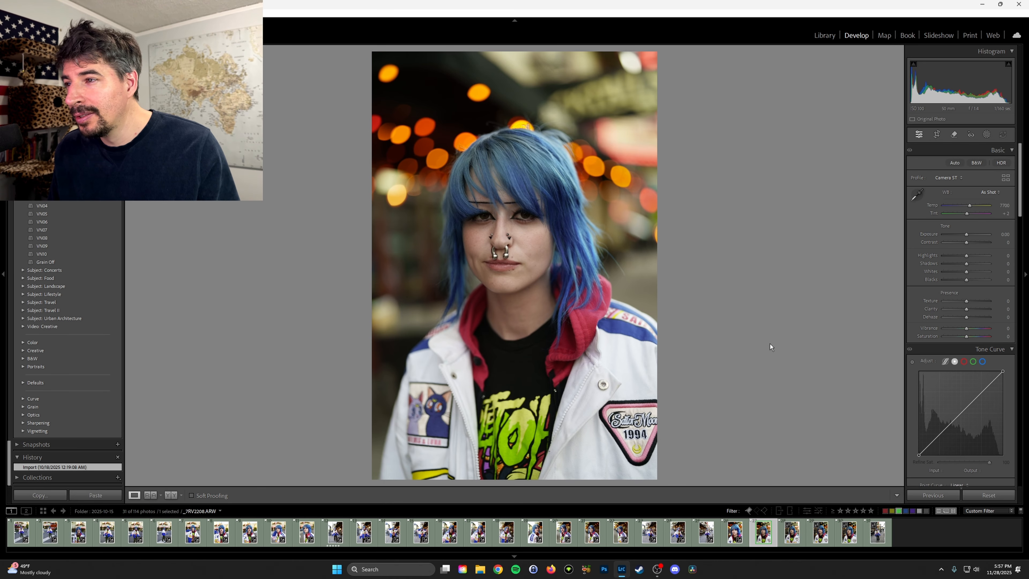
pyautogui.hotkey('ctrl', 'shift', 'v')
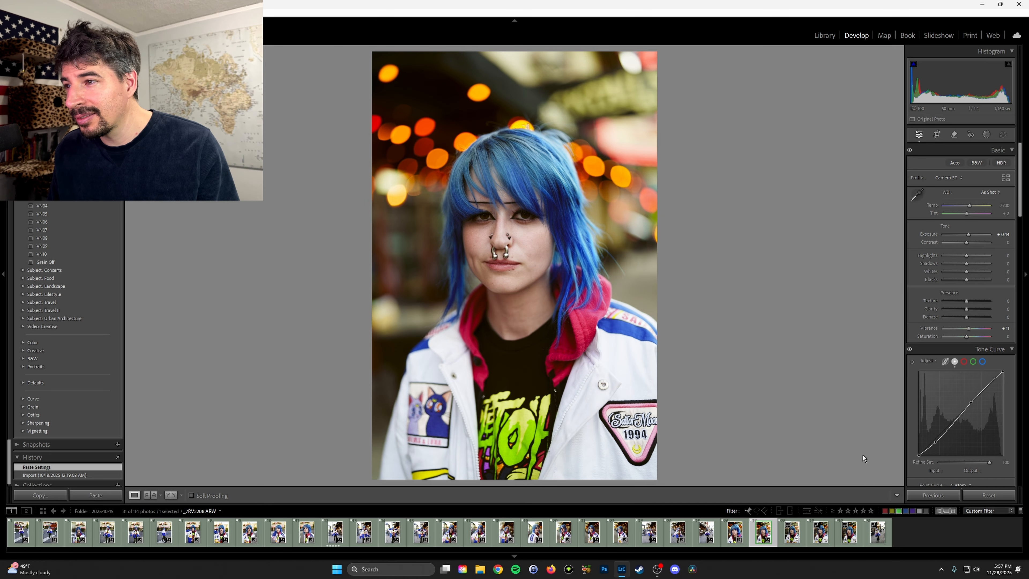
# Step: Paste the copied develop settings onto portrait _7RV2210.ARW and set its exposure to +0.35
pyautogui.click(795, 529)
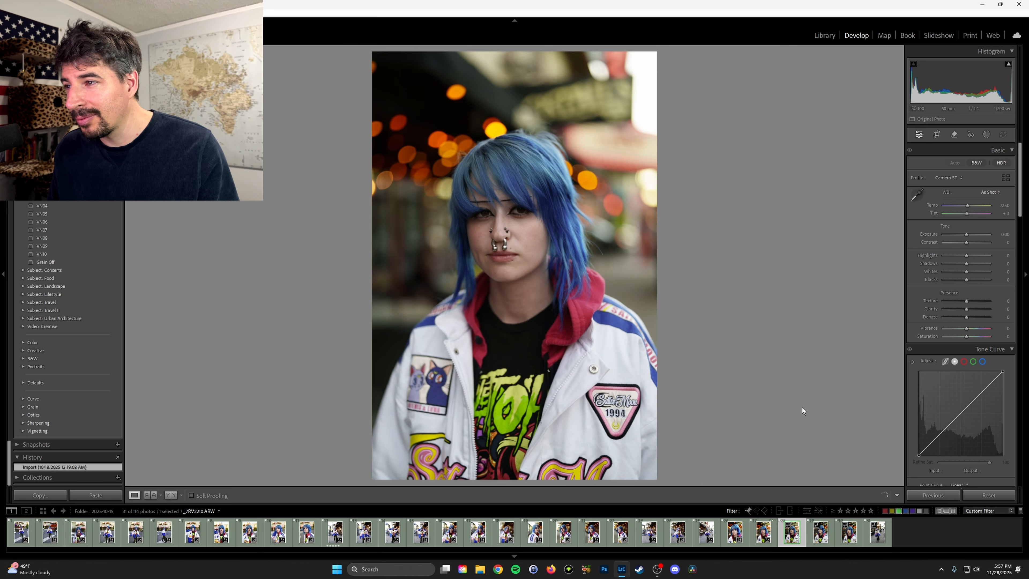
pyautogui.hotkey('ctrl', 'shift', 'v')
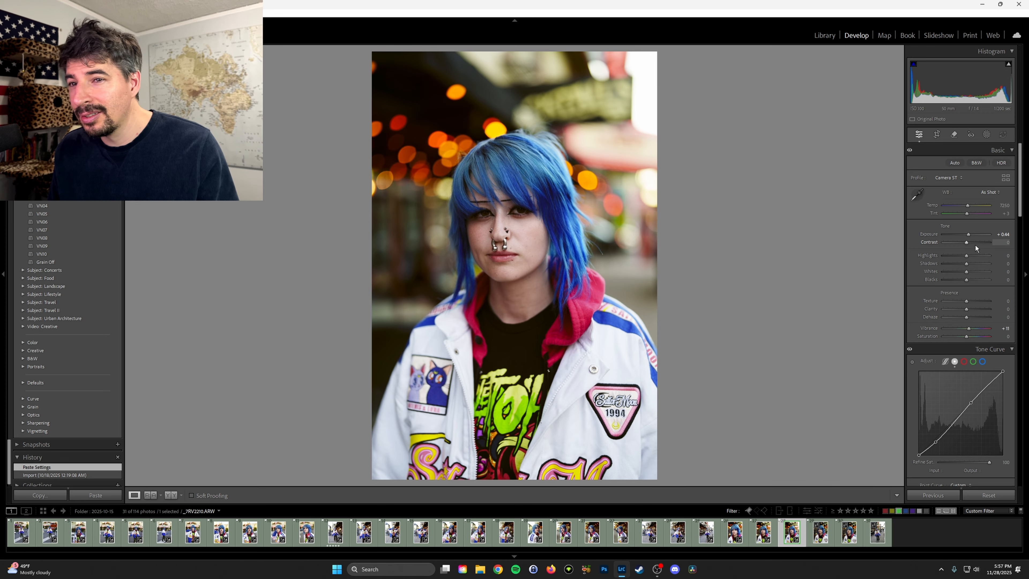
pyautogui.moveTo(969, 237); pyautogui.dragTo(969, 236)
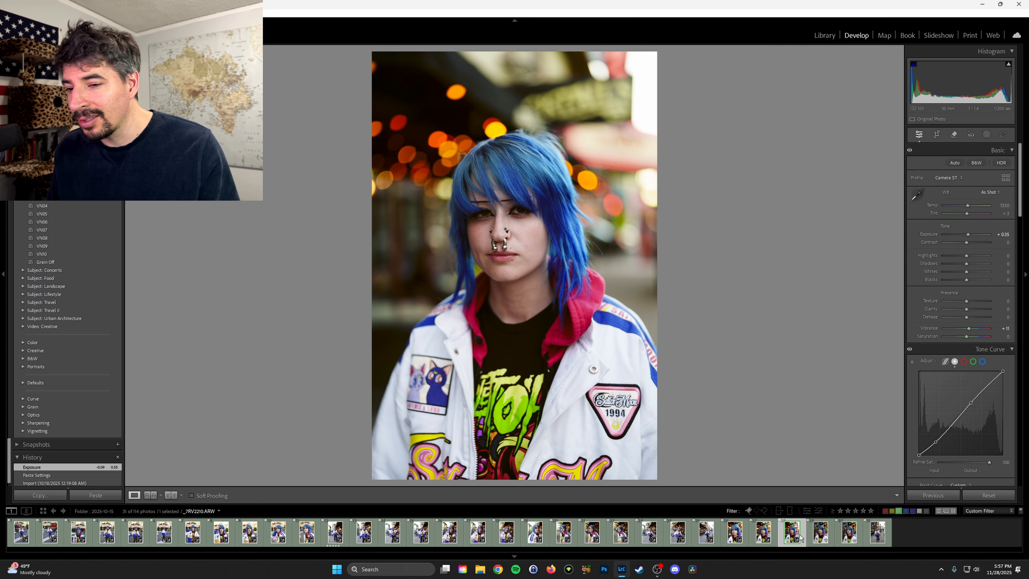
# Step: Paste the copied develop settings onto portraits _7RV2211.ARW and _7RV2213.ARW
pyautogui.press('Right')
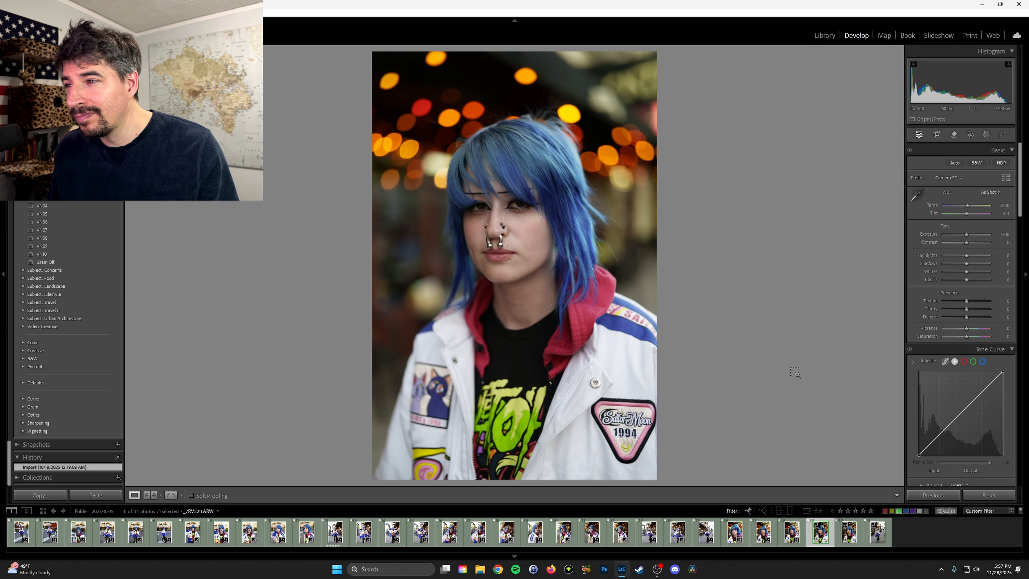
pyautogui.hotkey('ctrl', 'shift', 'v')
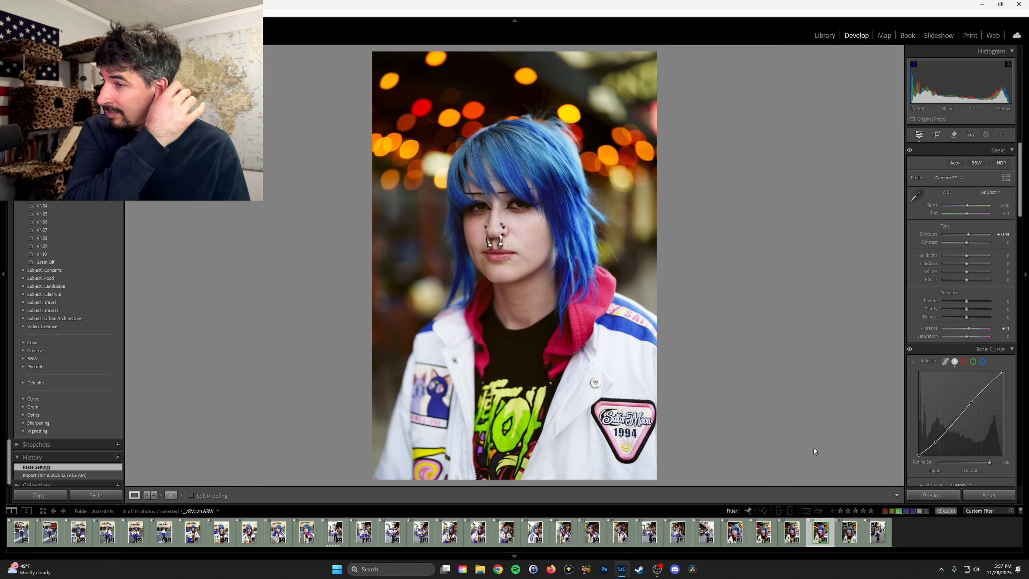
pyautogui.click(843, 541)
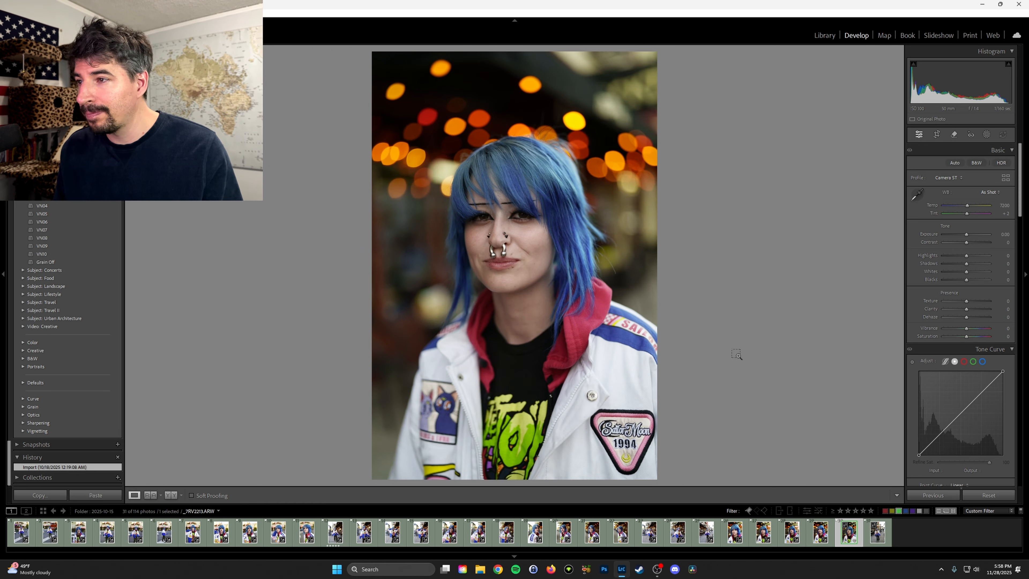
pyautogui.hotkey('ctrl', 'shift', 'v')
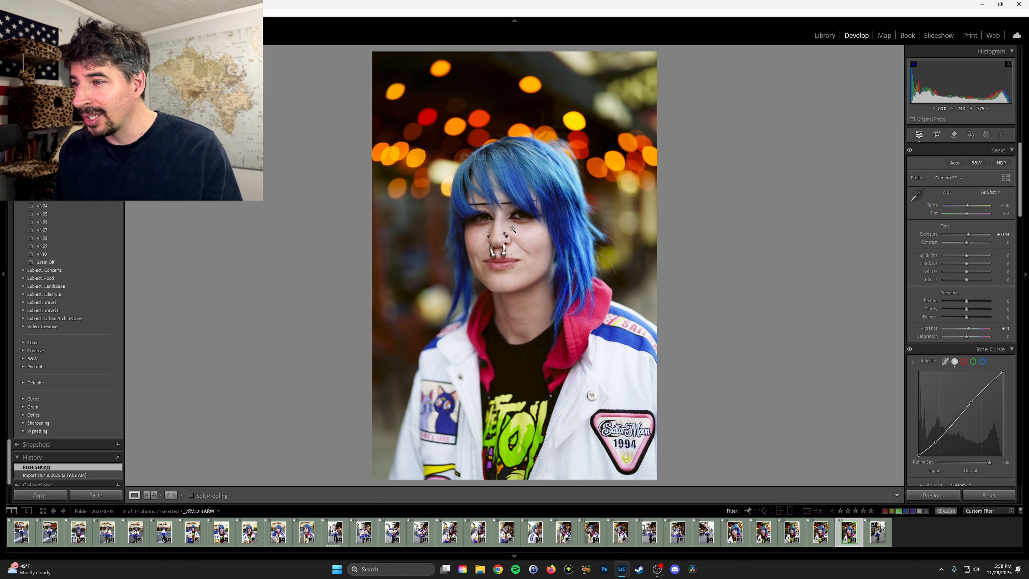
# Step: Paste the copied develop settings onto the full-length sidewalk photo _7RV2216.ARW and set its exposure to +0.53
pyautogui.press('Right')
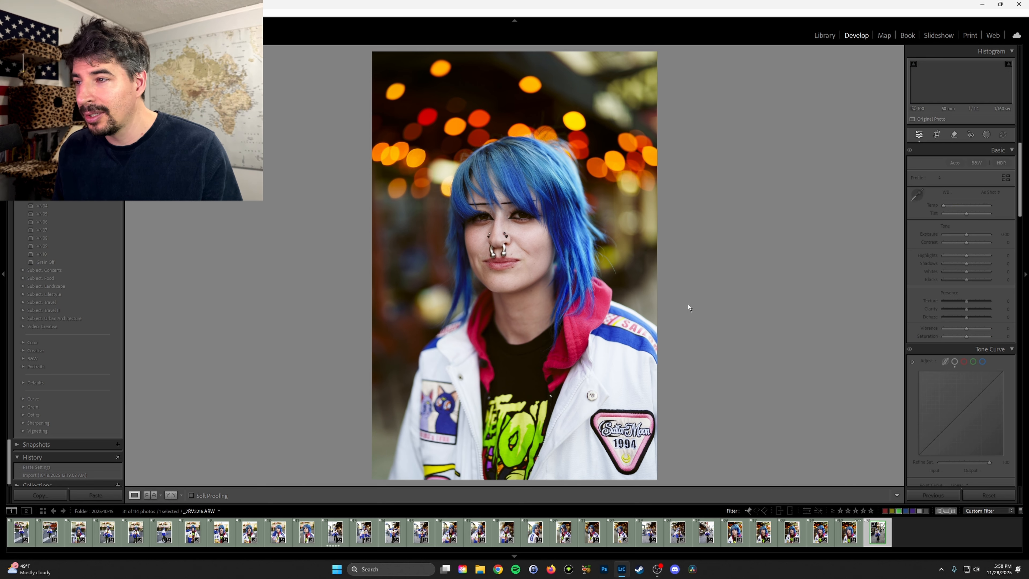
pyautogui.hotkey('ctrl', 'shift', 'v')
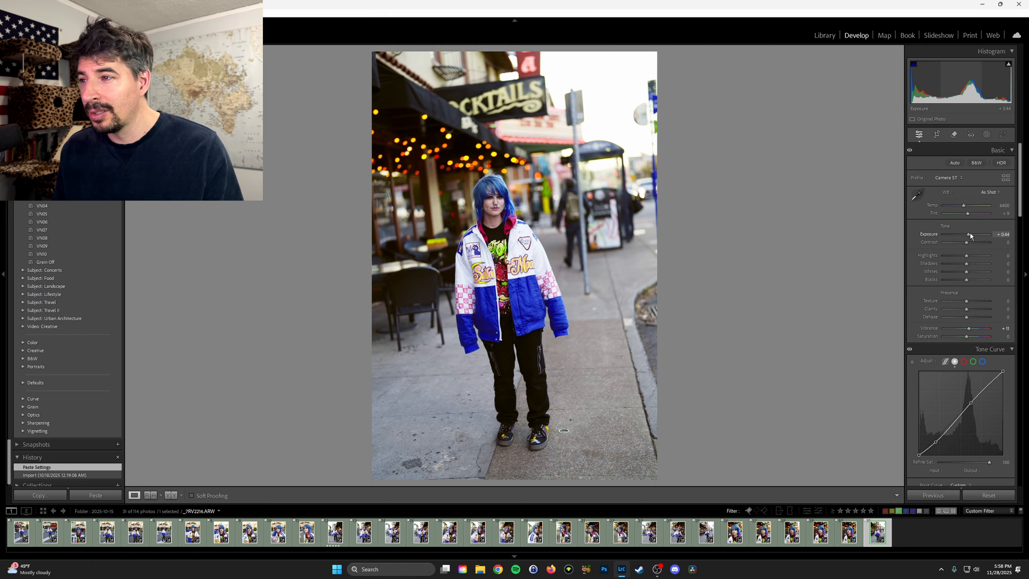
pyautogui.moveTo(970, 234); pyautogui.dragTo(970, 232)
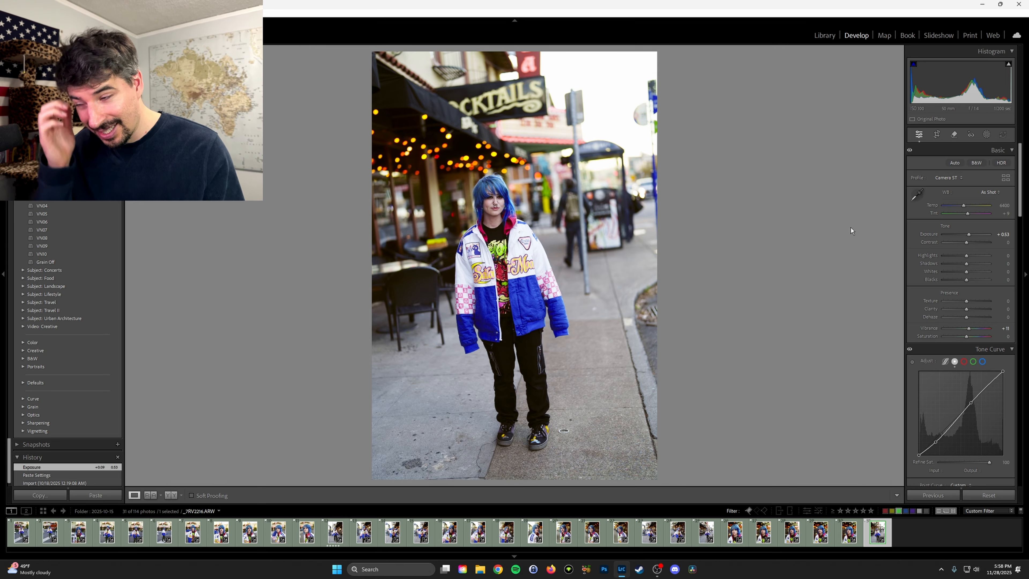
# Step: Open the first photo of the series, _7RV2104.ARW with the fire truck, for developing and undo its last pasted settings
pyautogui.click(821, 40)
pyautogui.click(16, 536)
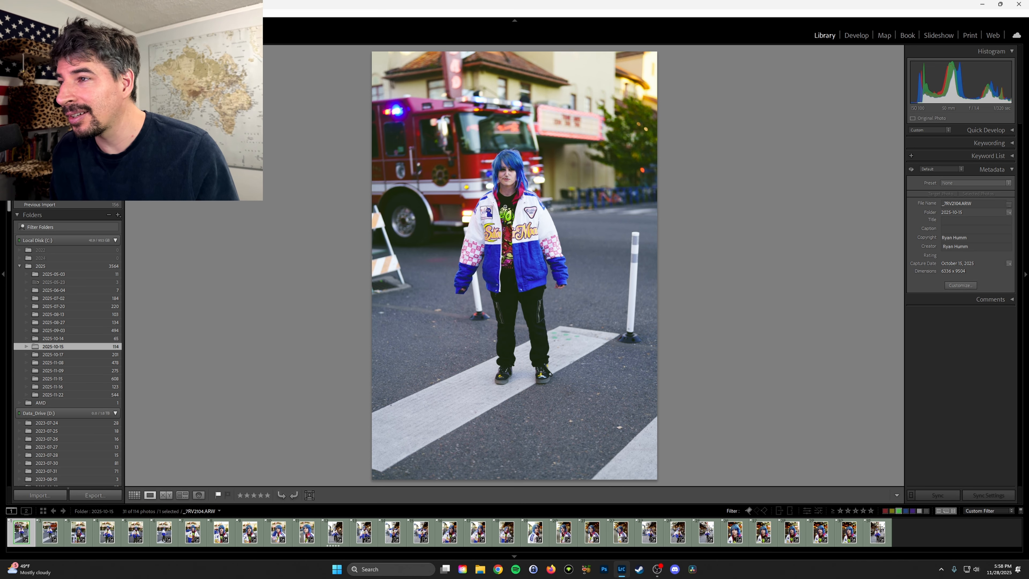
pyautogui.click(854, 35)
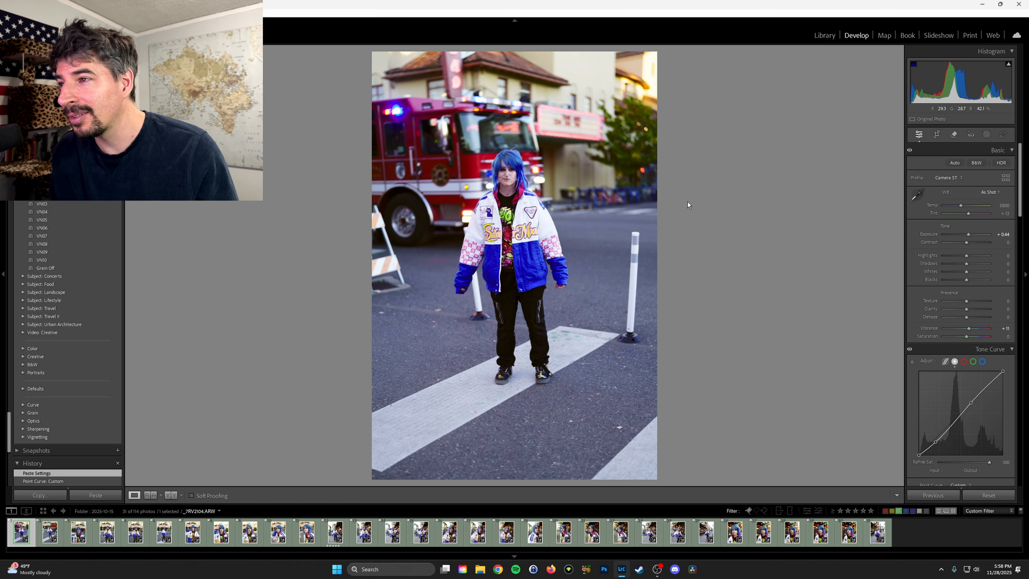
pyautogui.hotkey('ctrl', 'z')
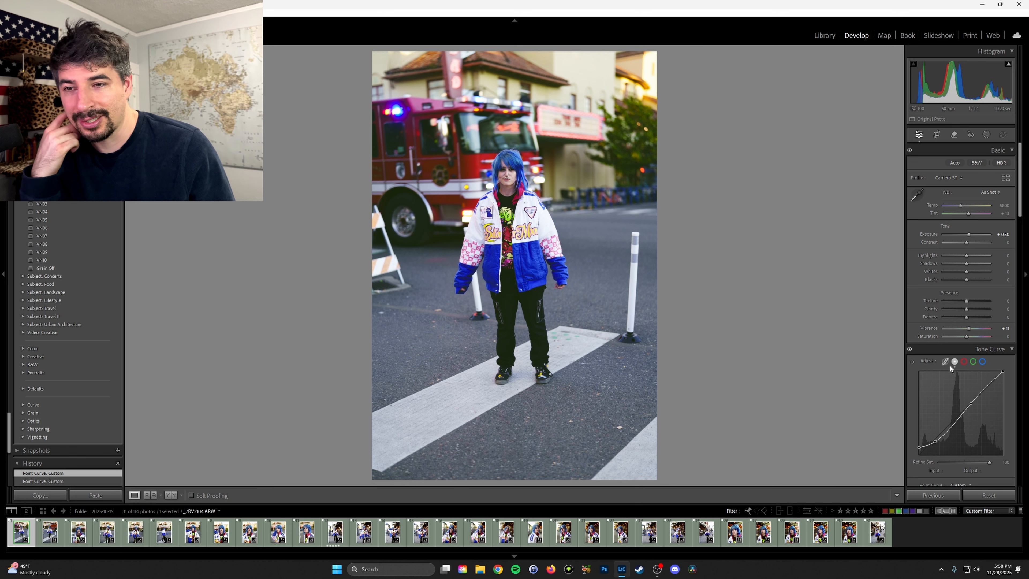
# Step: Try a colour grading balance of +97 on the fire truck photo and delete that adjustment from its history
pyautogui.scroll(-5, 952, 377)
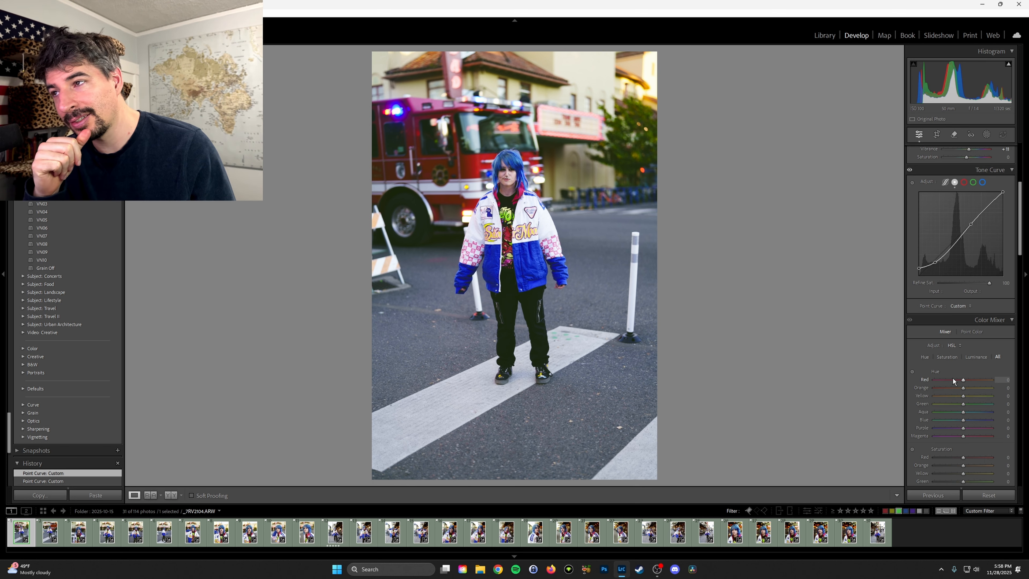
pyautogui.scroll(-10, 953, 380)
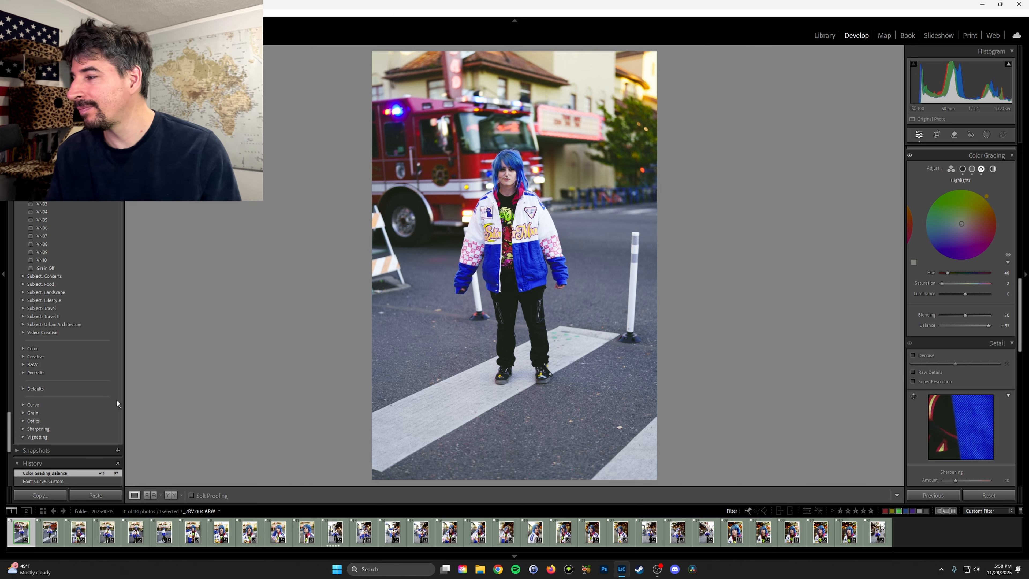
pyautogui.scroll(-3, 116, 403)
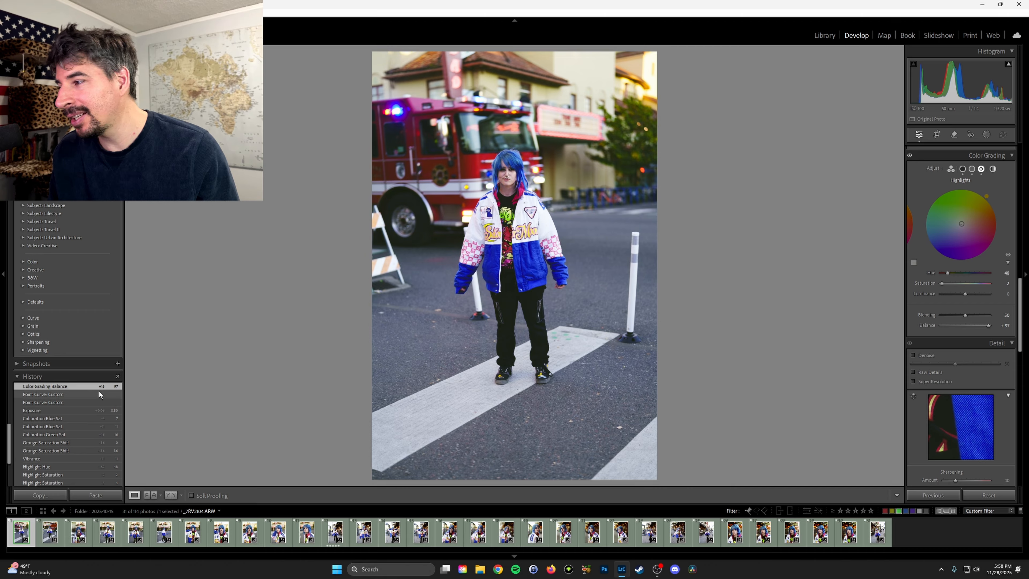
pyautogui.click(92, 394)
pyautogui.rightClick(93, 394)
pyautogui.click(129, 417)
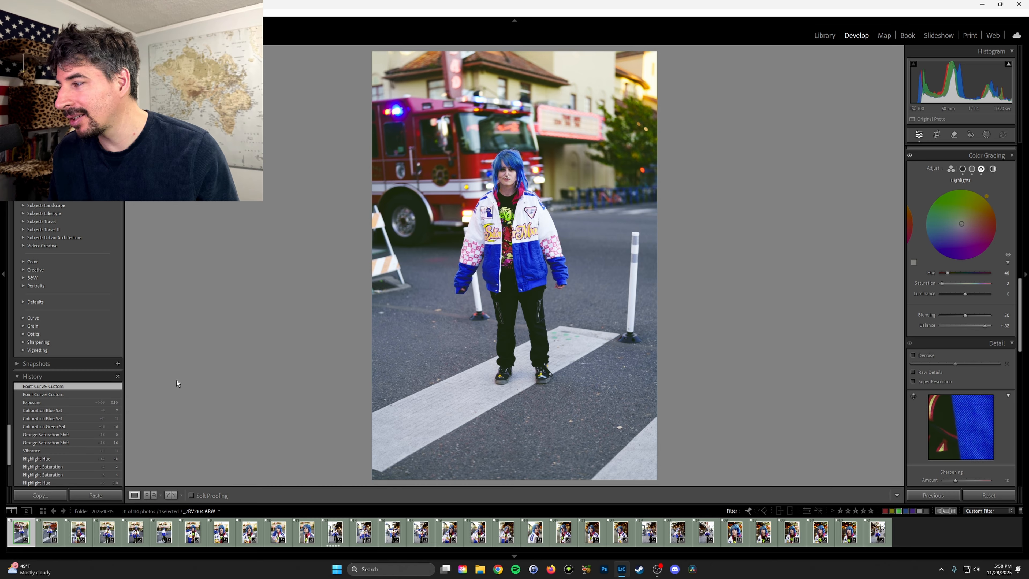
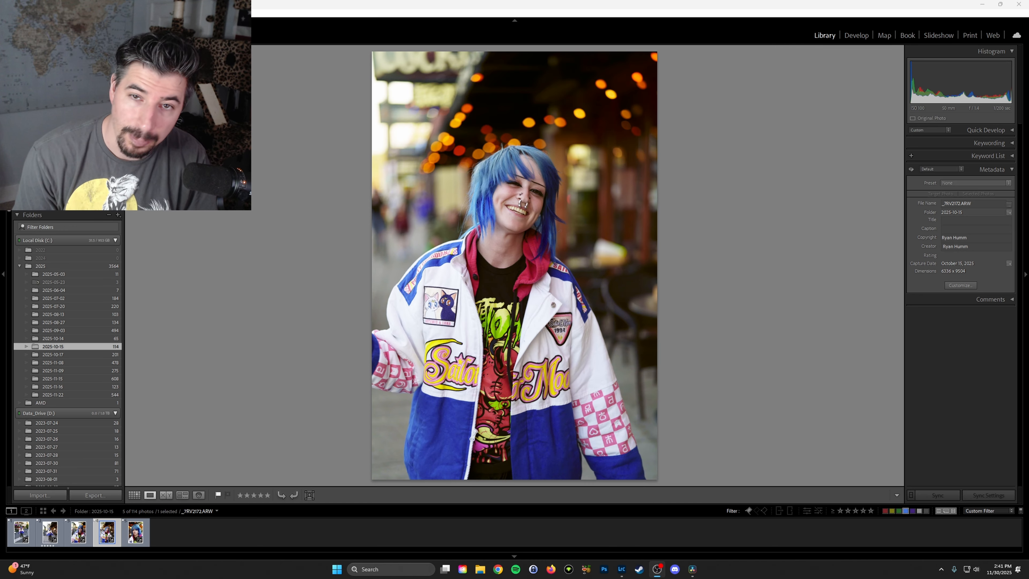
# Step: Open the smiling portrait _7RV2172.ARW for developing and compare it with its exported version in the DaVinci Resolve timeline
pyautogui.click(854, 36)
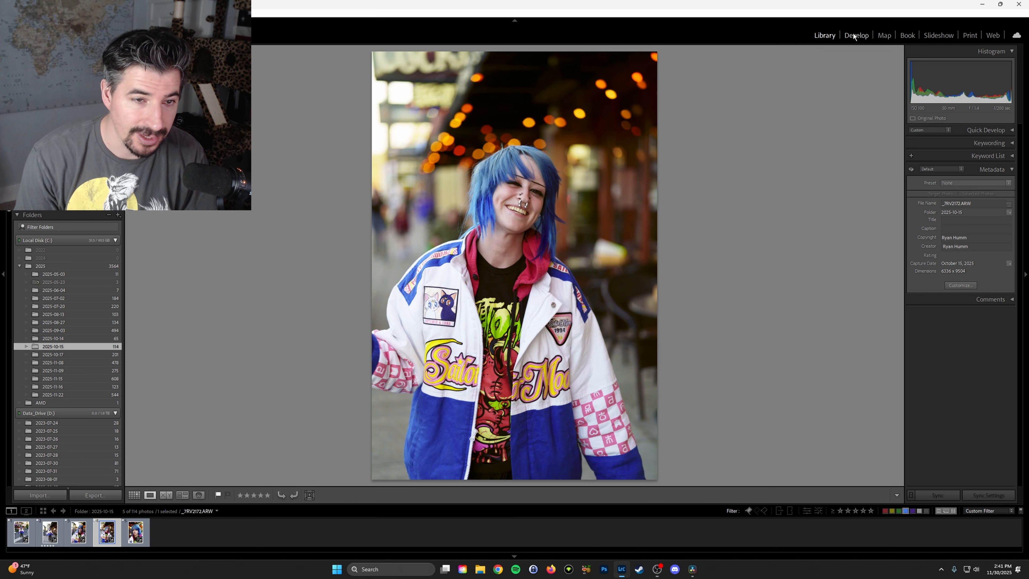
pyautogui.click(853, 34)
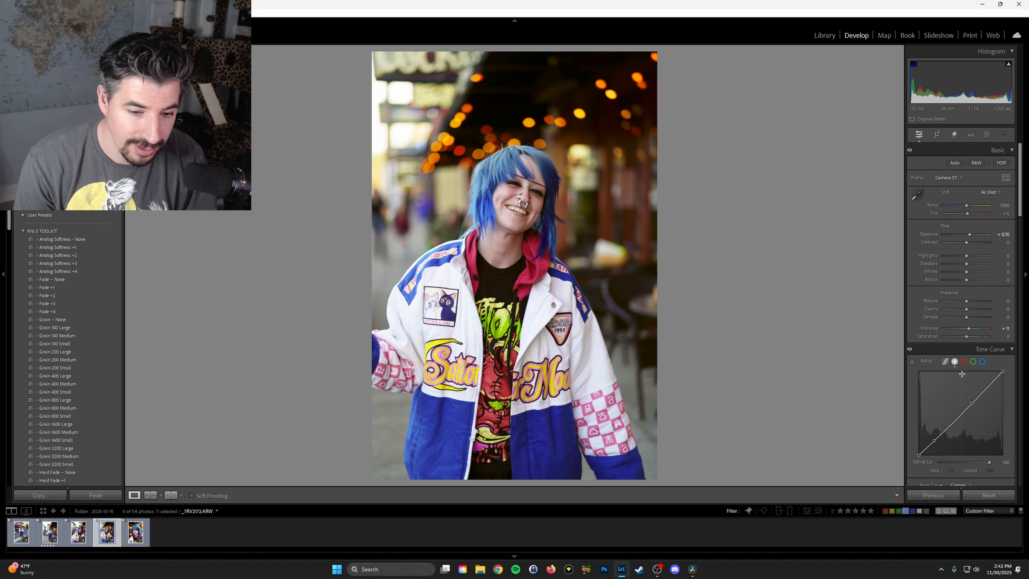
pyautogui.scroll(-5, 962, 374)
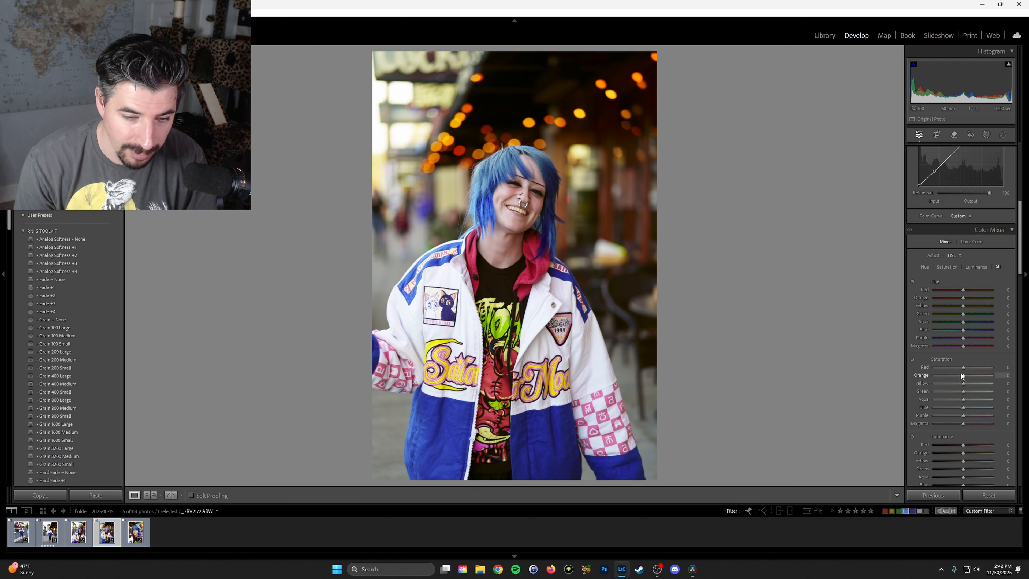
pyautogui.click(693, 567)
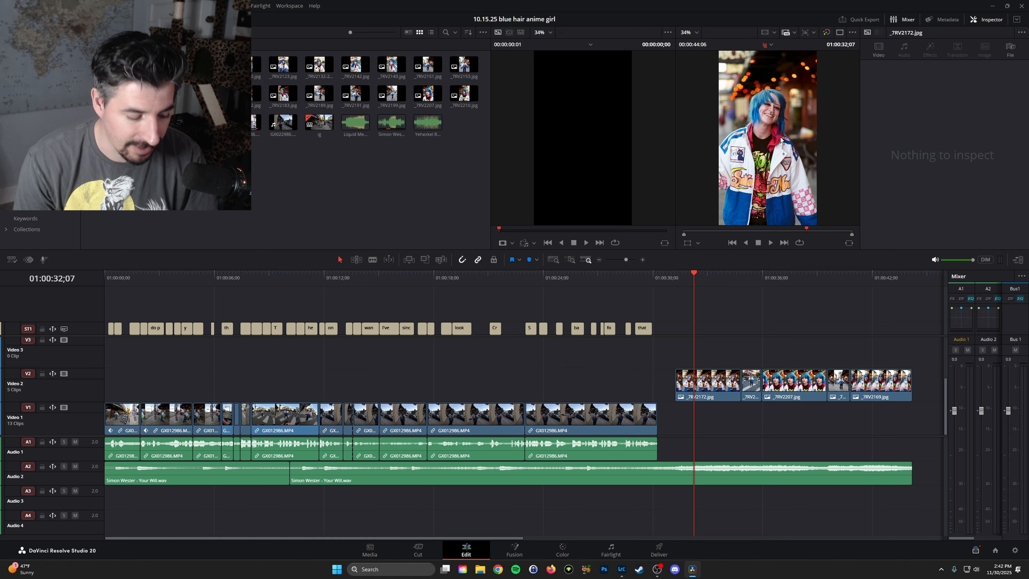
pyautogui.hotkey('alt', 'Tab')
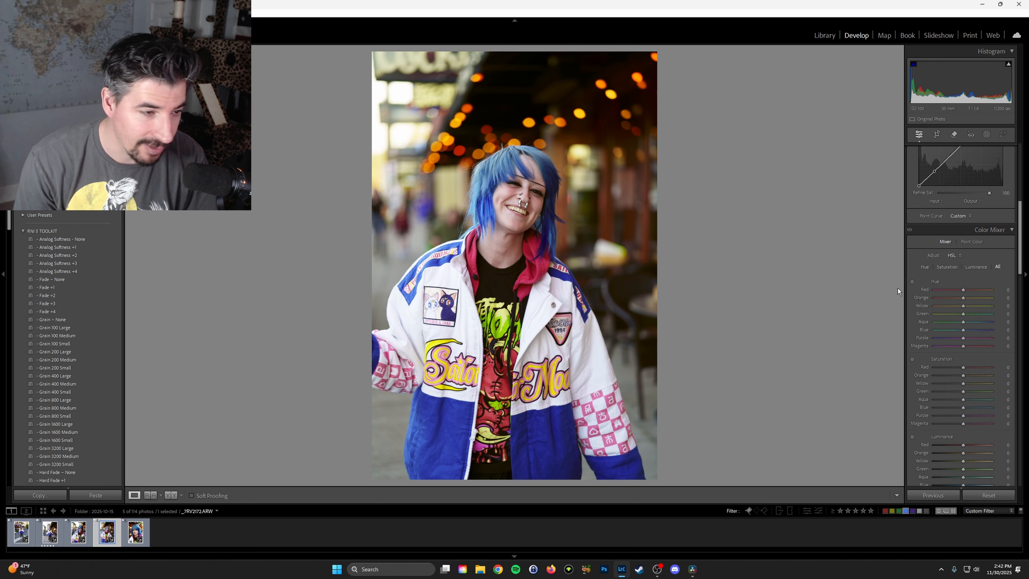
# Step: Shift the smiling portrait's midtone colour grading hue to 216 and refine it to 225
pyautogui.scroll(-5, 943, 301)
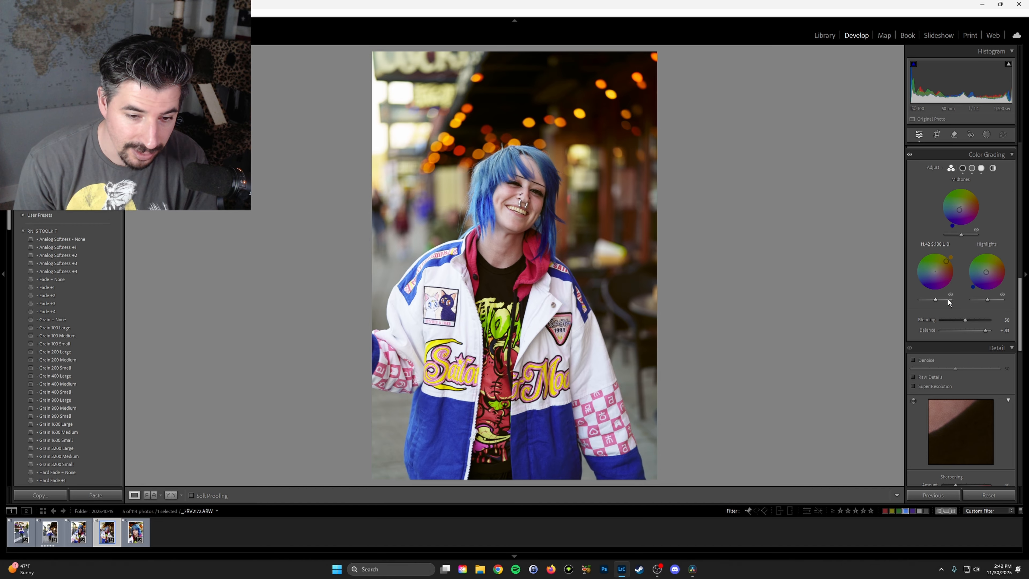
pyautogui.click(972, 258)
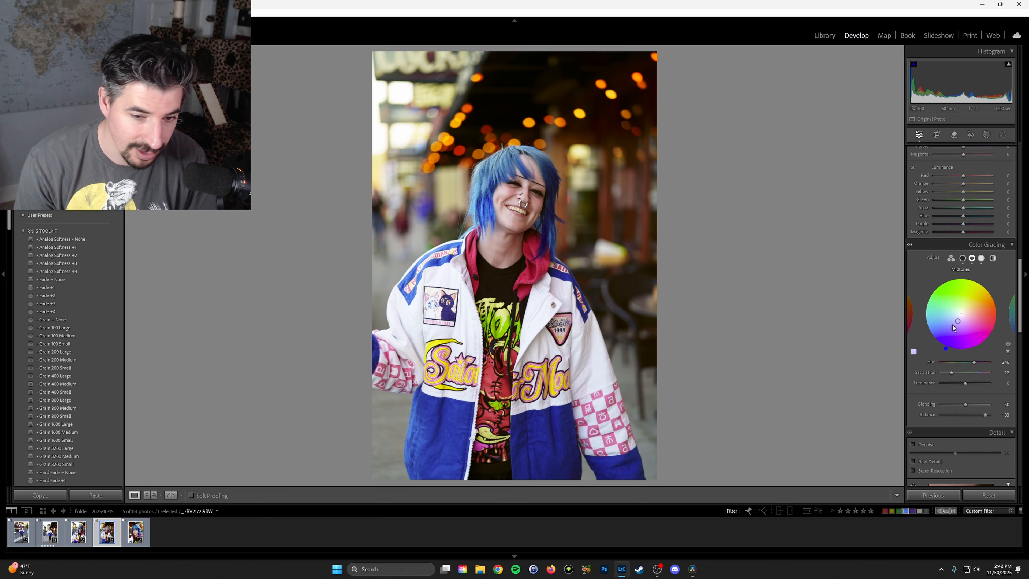
pyautogui.moveTo(973, 361); pyautogui.dragTo(969, 361)
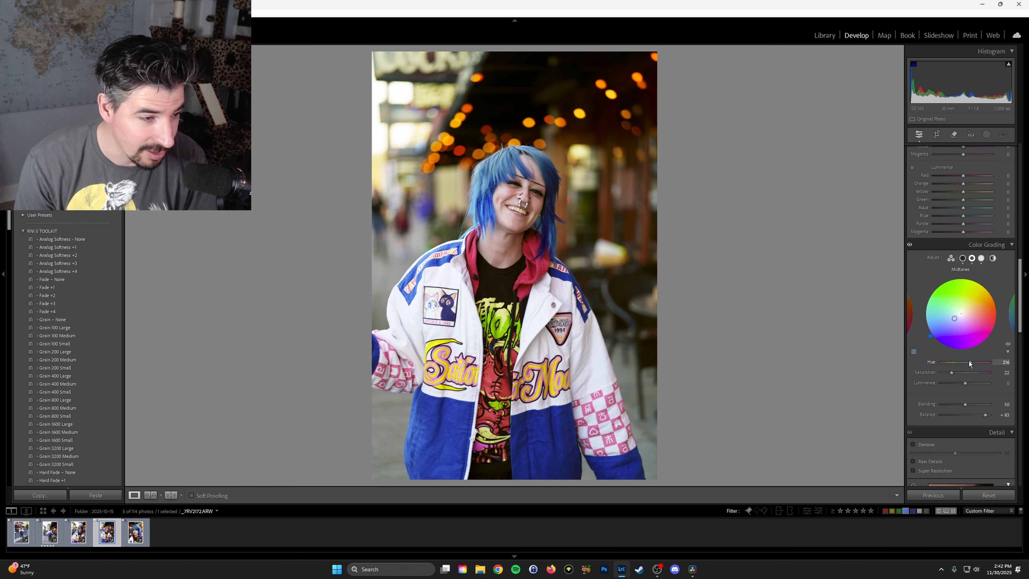
pyautogui.scroll(-10, 90, 350)
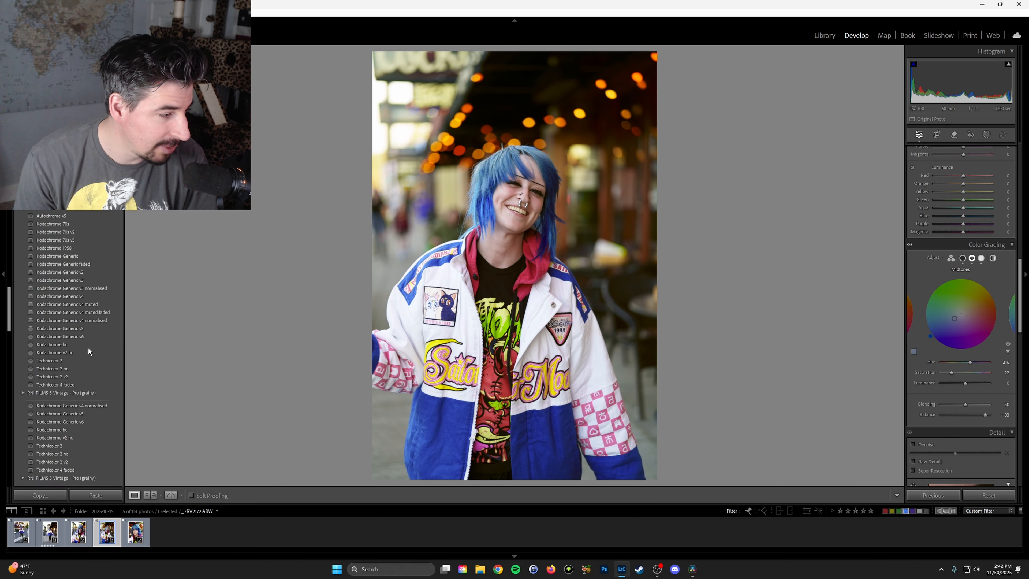
pyautogui.scroll(-10, 88, 348)
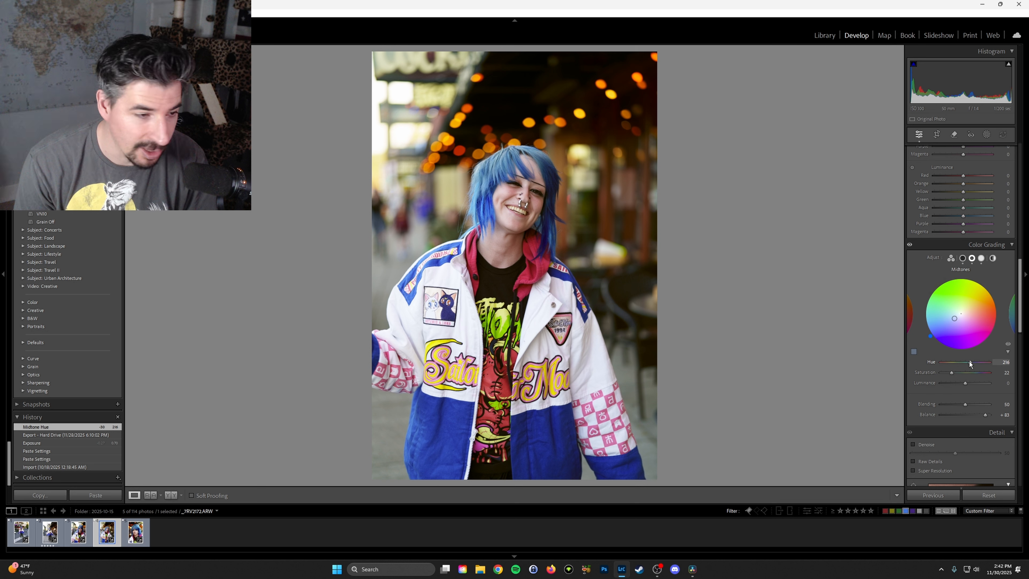
pyautogui.moveTo(969, 361); pyautogui.dragTo(970, 361)
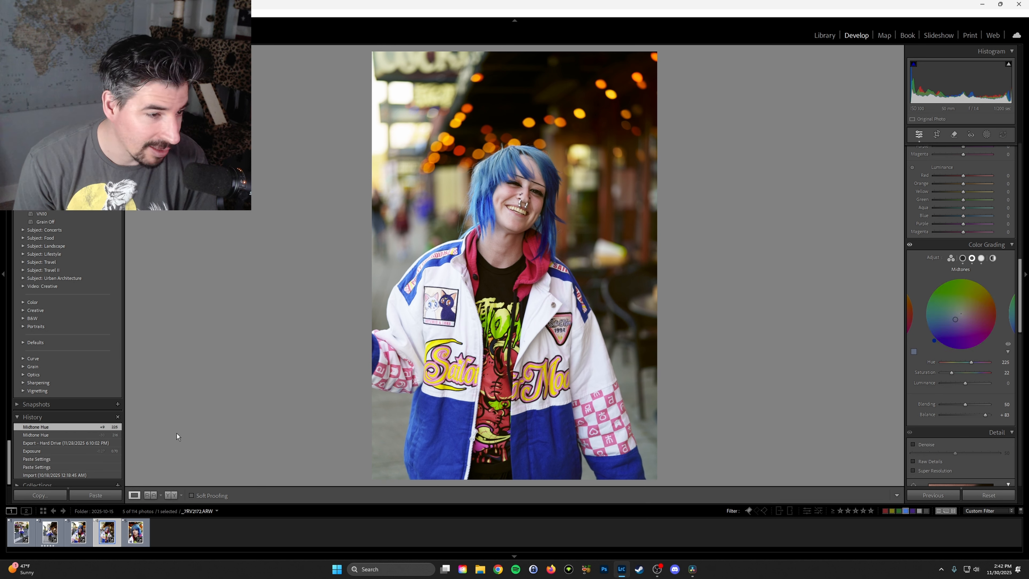
# Step: Set the smiling portrait's highlight colour grading hue to 223
pyautogui.click(981, 259)
pyautogui.click(1005, 362)
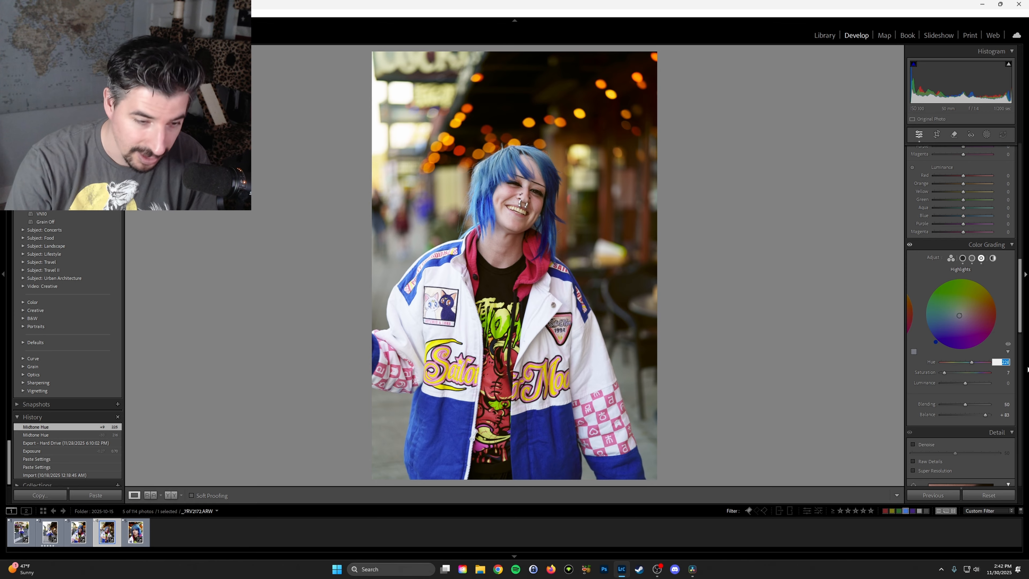
pyautogui.write('223')
pyautogui.press('Return')
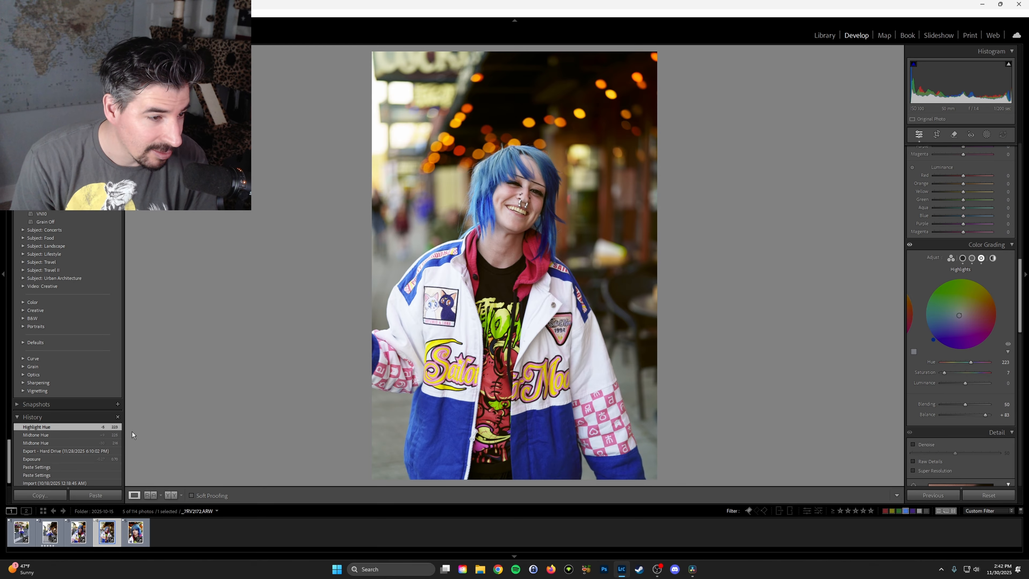
pyautogui.moveTo(545, 201); pyautogui.dragTo(594, 280)
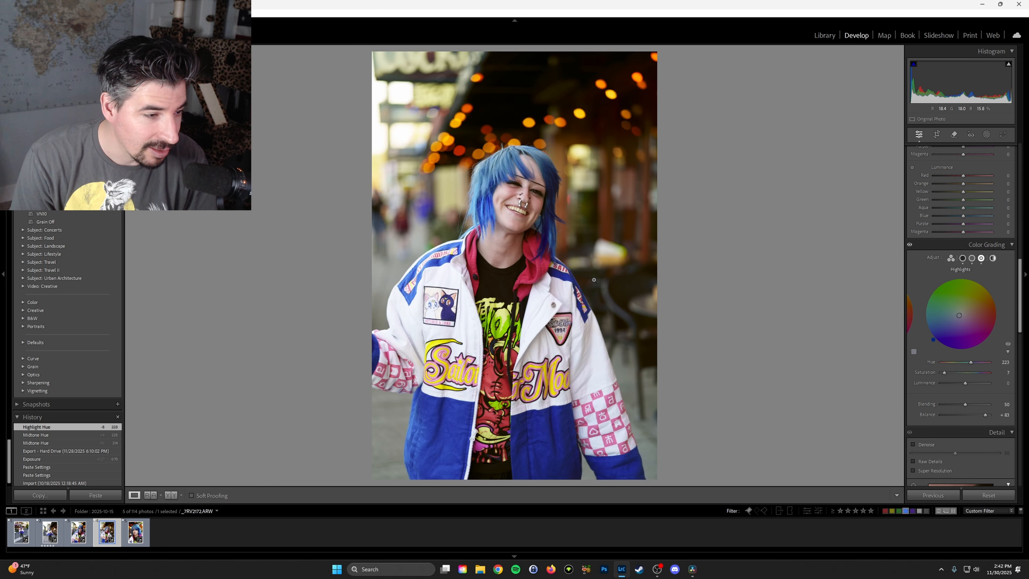
# Step: Create a people mask that covers only Person 1's teeth in the smiling portrait
pyautogui.click(987, 135)
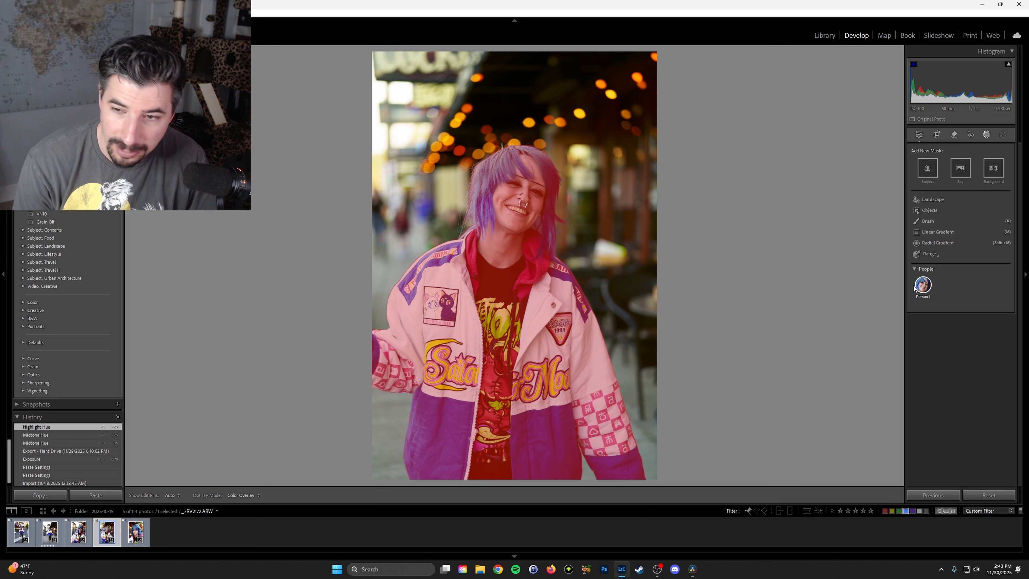
pyautogui.click(922, 285)
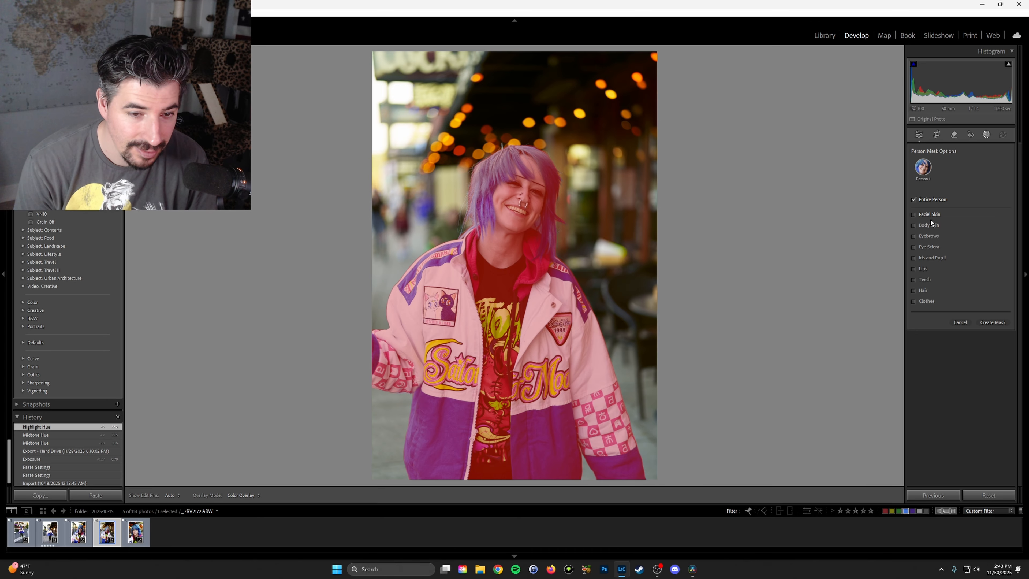
pyautogui.click(913, 279)
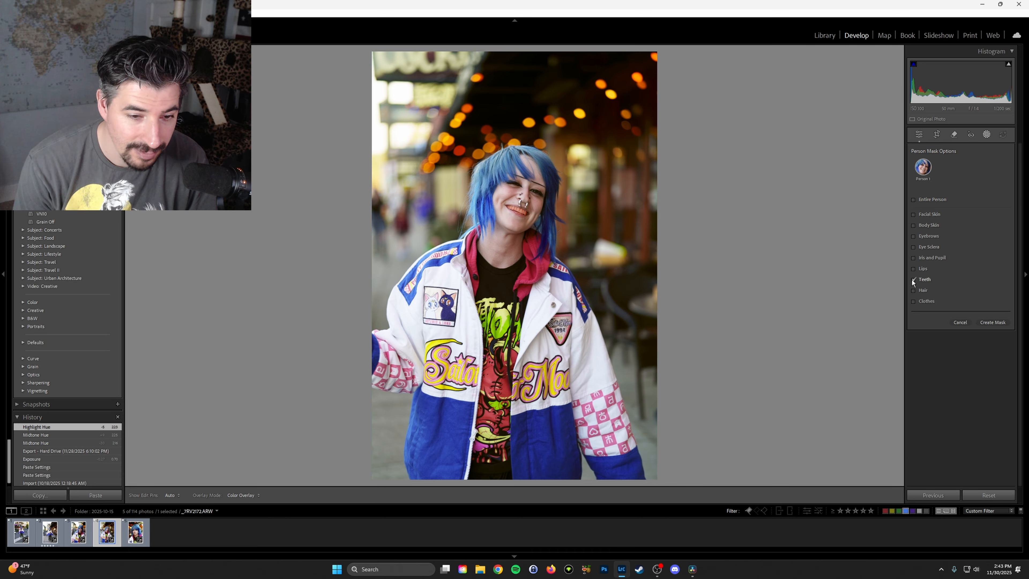
pyautogui.click(990, 323)
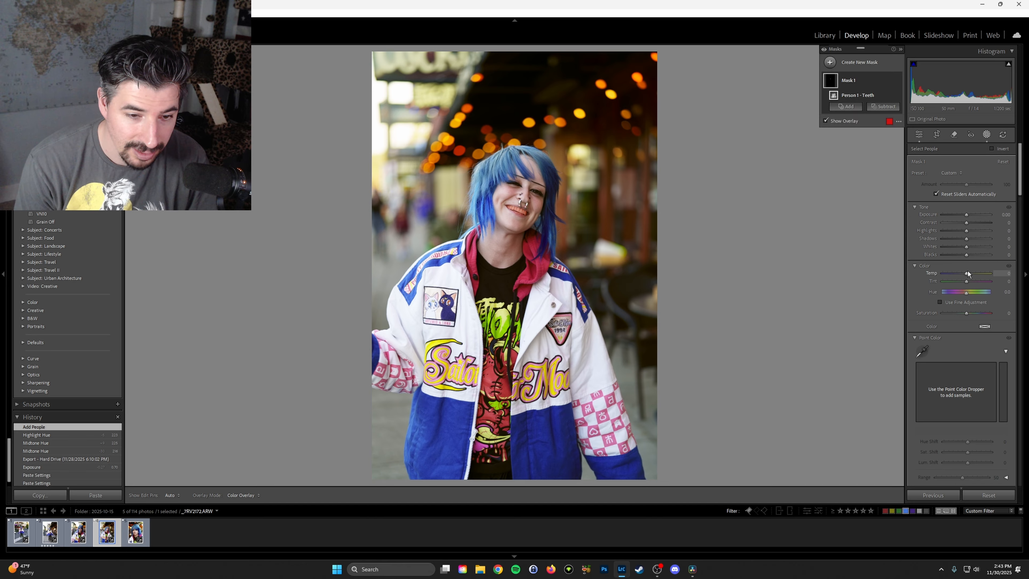
# Step: Cool the teeth mask's temperature to -10 and slightly reduce its saturation
pyautogui.moveTo(967, 275); pyautogui.dragTo(966, 274)
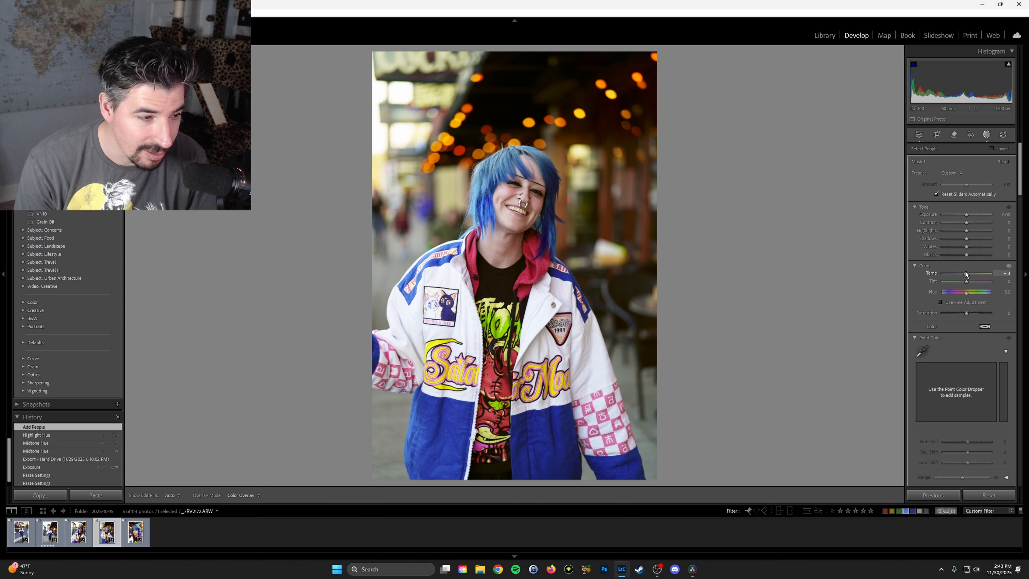
pyautogui.moveTo(964, 272); pyautogui.dragTo(964, 271)
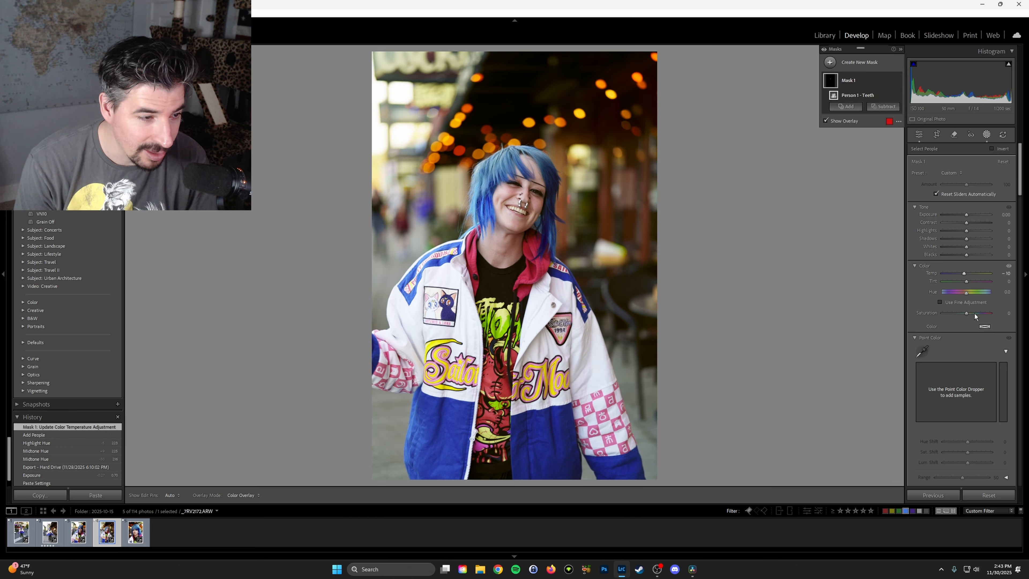
pyautogui.moveTo(967, 314); pyautogui.dragTo(965, 313)
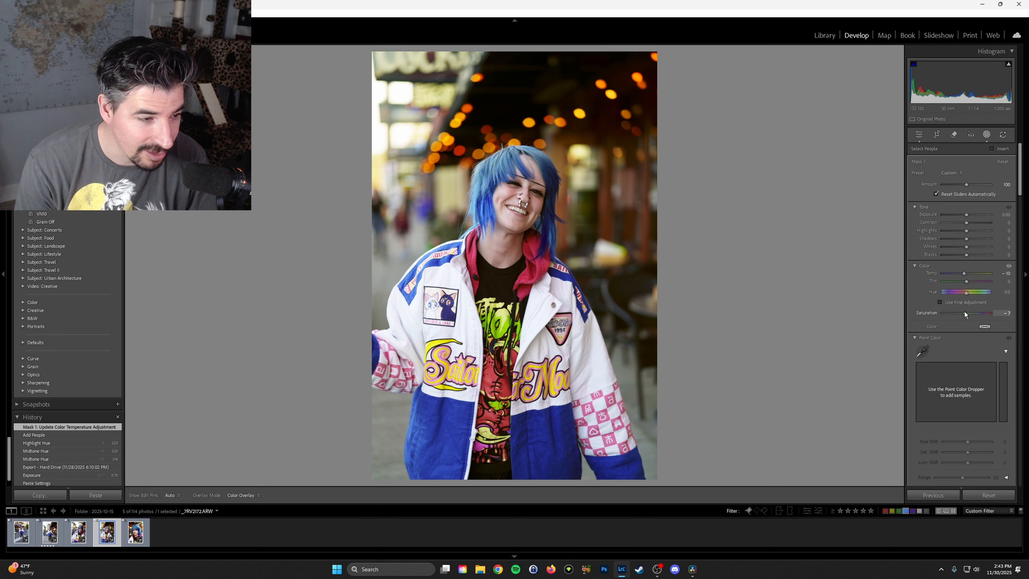
pyautogui.moveTo(965, 311); pyautogui.dragTo(965, 312)
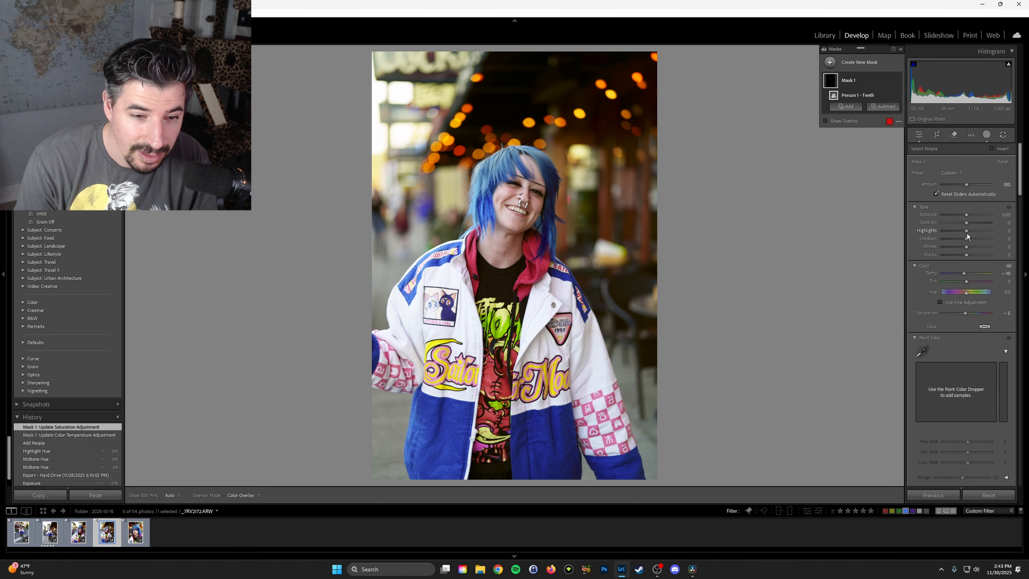
# Step: Raise the teeth mask's highlights slightly and set its temperature to -12
pyautogui.moveTo(967, 233); pyautogui.dragTo(968, 233)
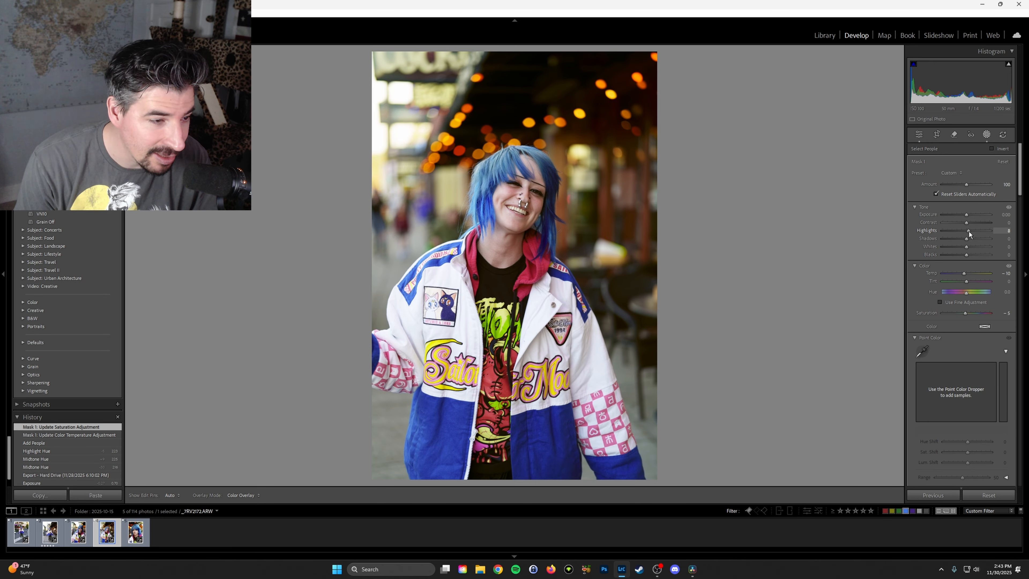
pyautogui.moveTo(968, 231); pyautogui.dragTo(964, 275)
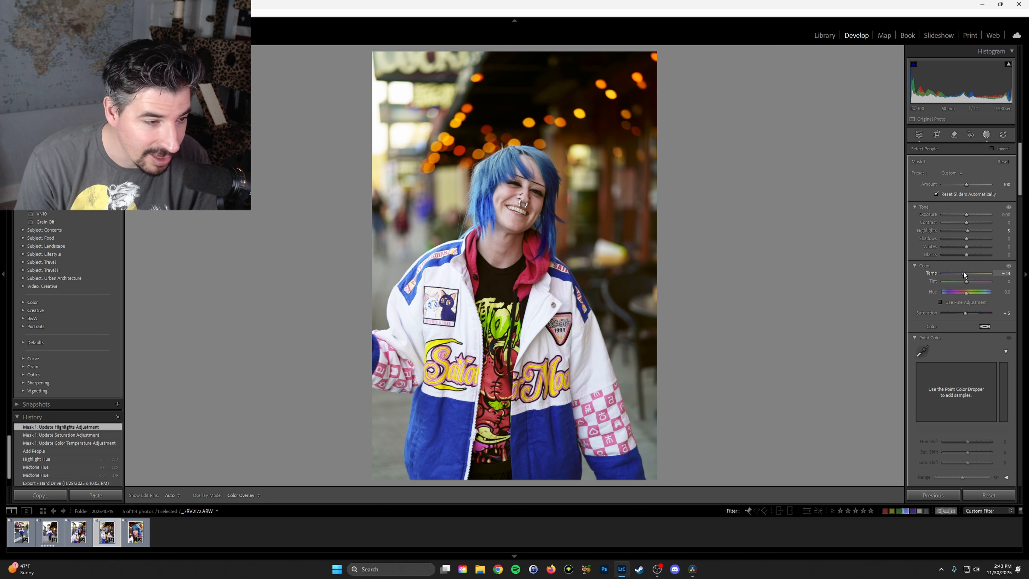
pyautogui.moveTo(964, 274); pyautogui.dragTo(963, 275)
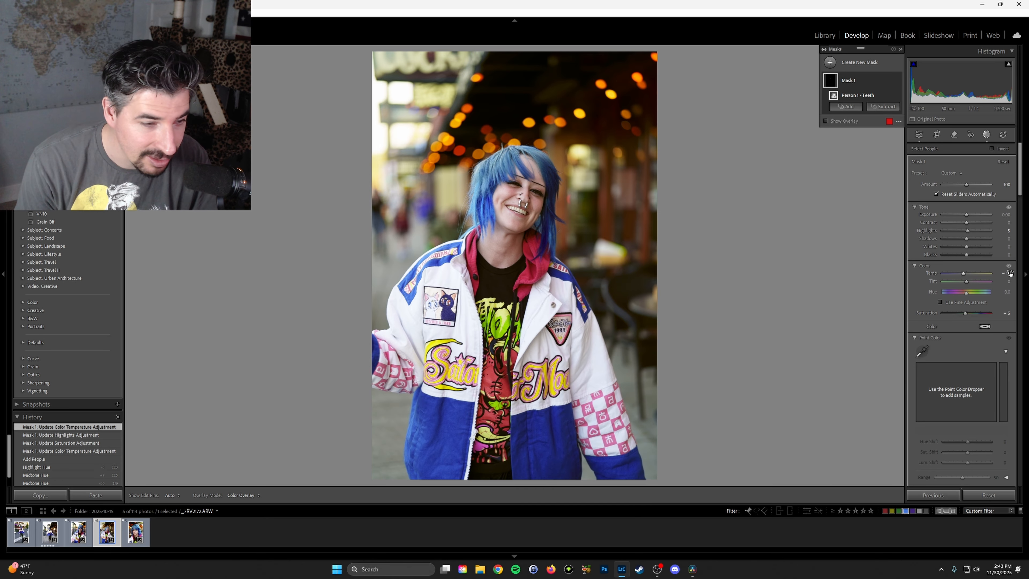
pyautogui.click(1003, 273)
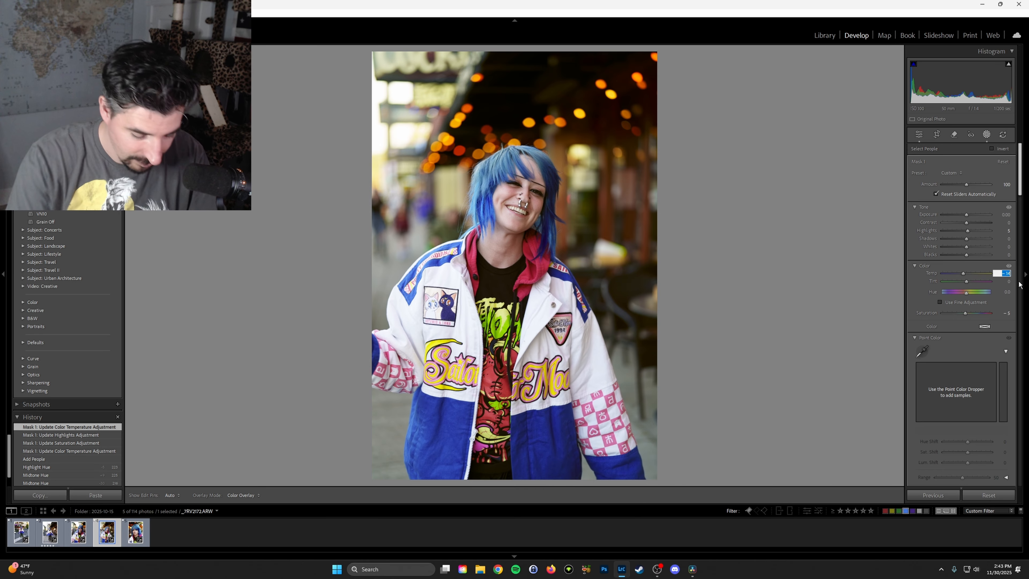
pyautogui.write('-12')
pyautogui.press('Return')
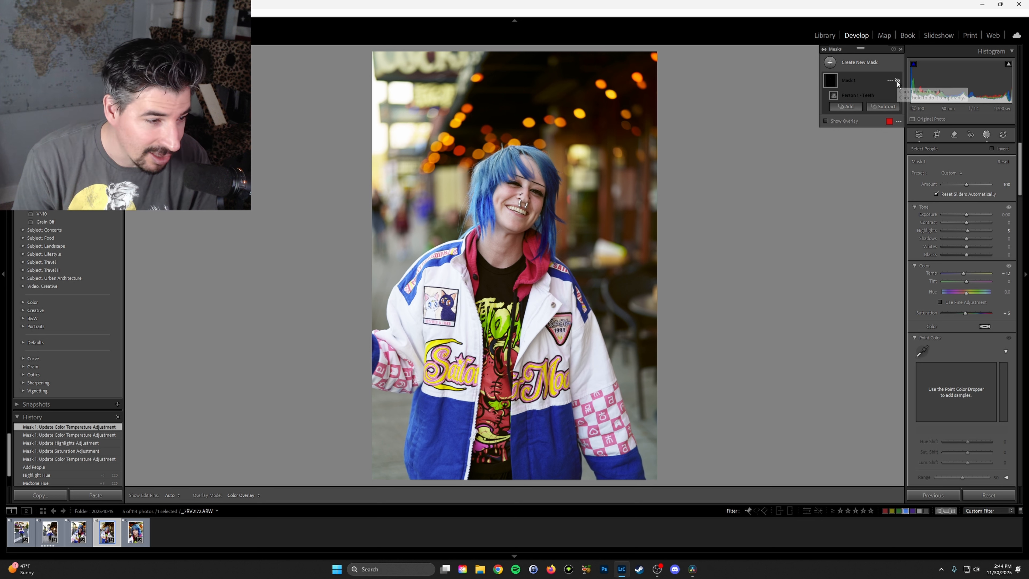
# Step: Compare the portrait with and without the teeth mask, and set the mask's temperature to -11
pyautogui.click(897, 81)
pyautogui.click(897, 81)
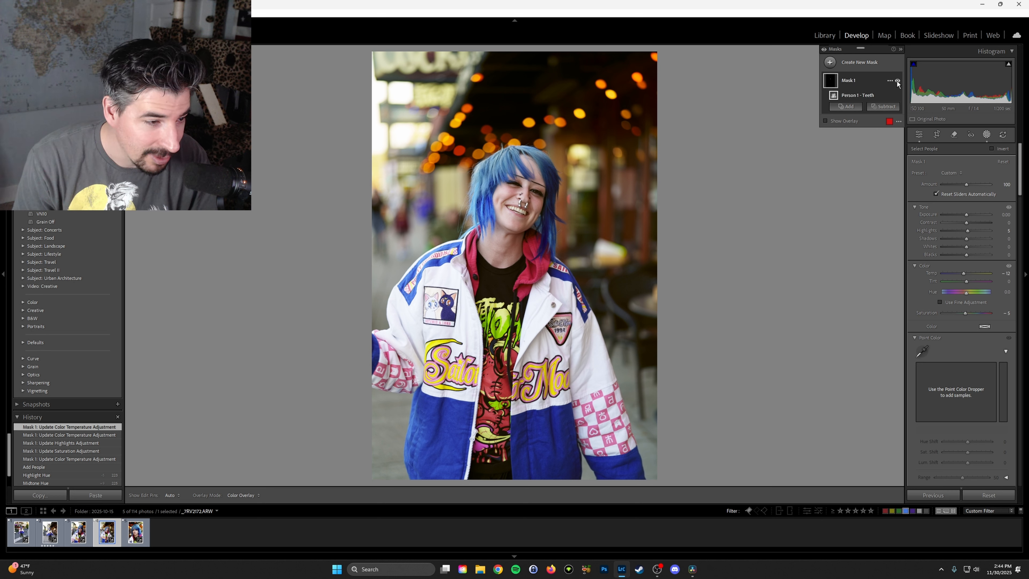
pyautogui.click(1005, 273)
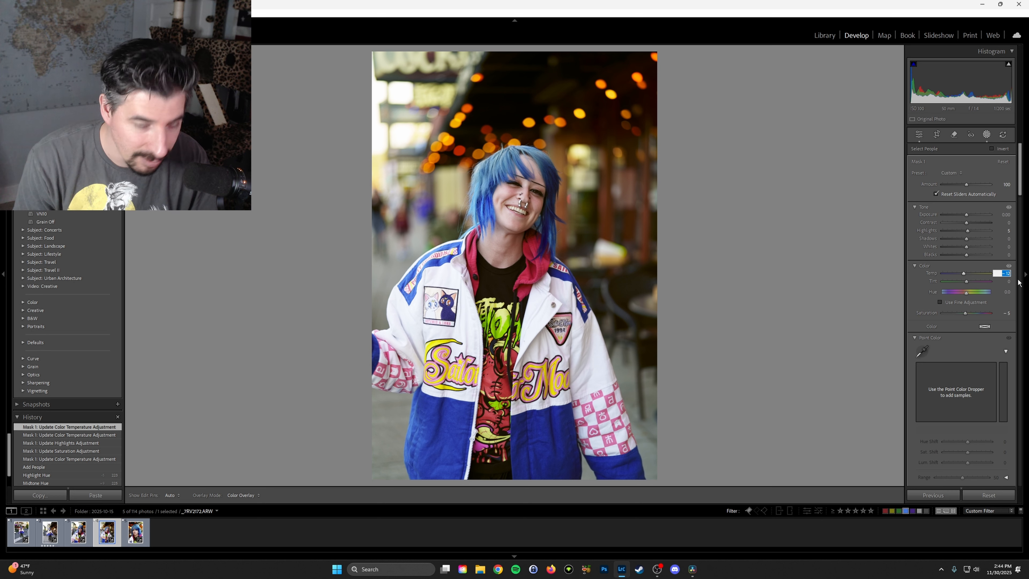
pyautogui.write('-11')
pyautogui.press('Return')
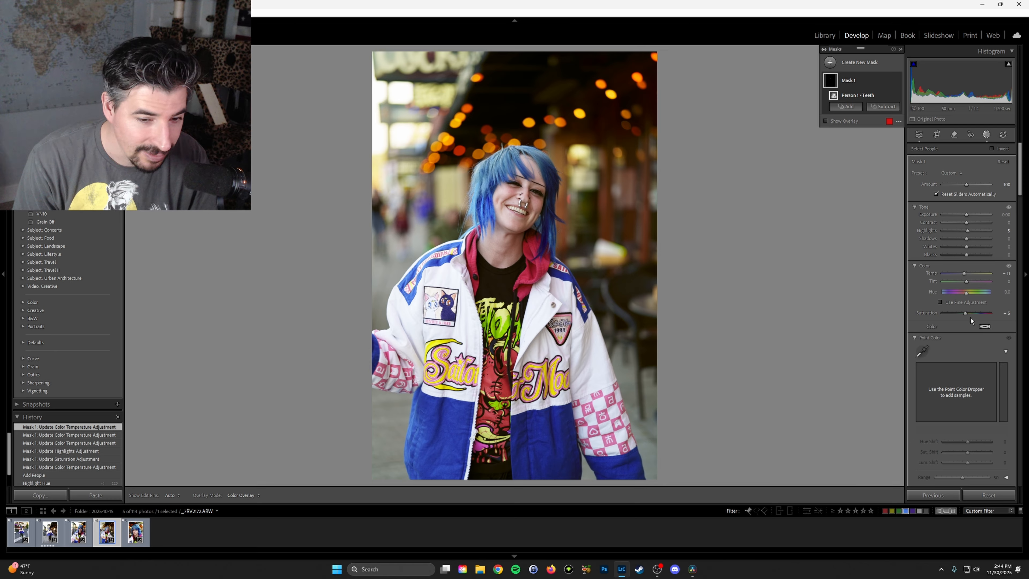
# Step: Lower the teeth mask's saturation to -14, compare the photo with the mask off and on, and leave masking
pyautogui.moveTo(967, 315); pyautogui.dragTo(964, 314)
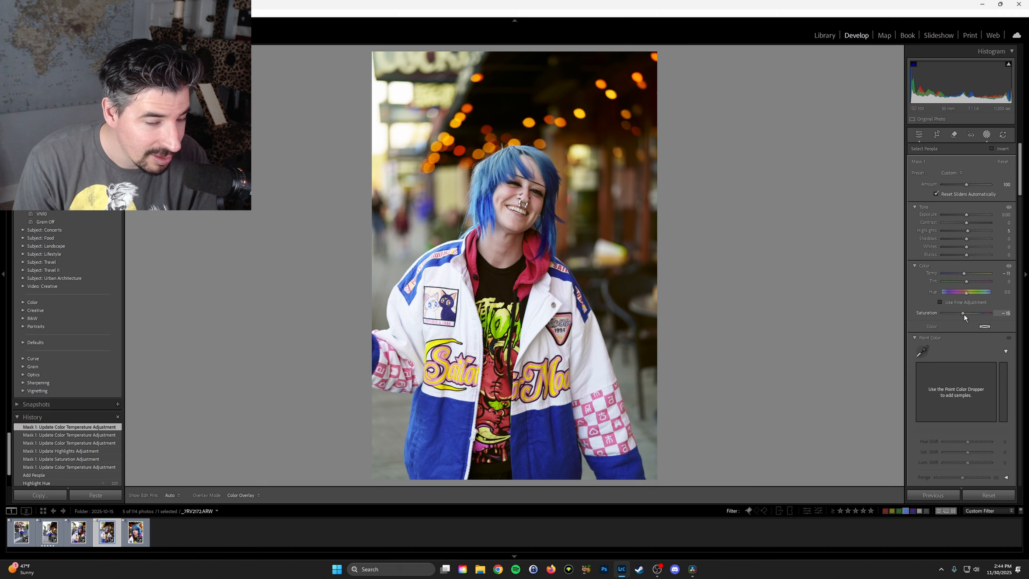
pyautogui.moveTo(965, 315); pyautogui.dragTo(965, 315)
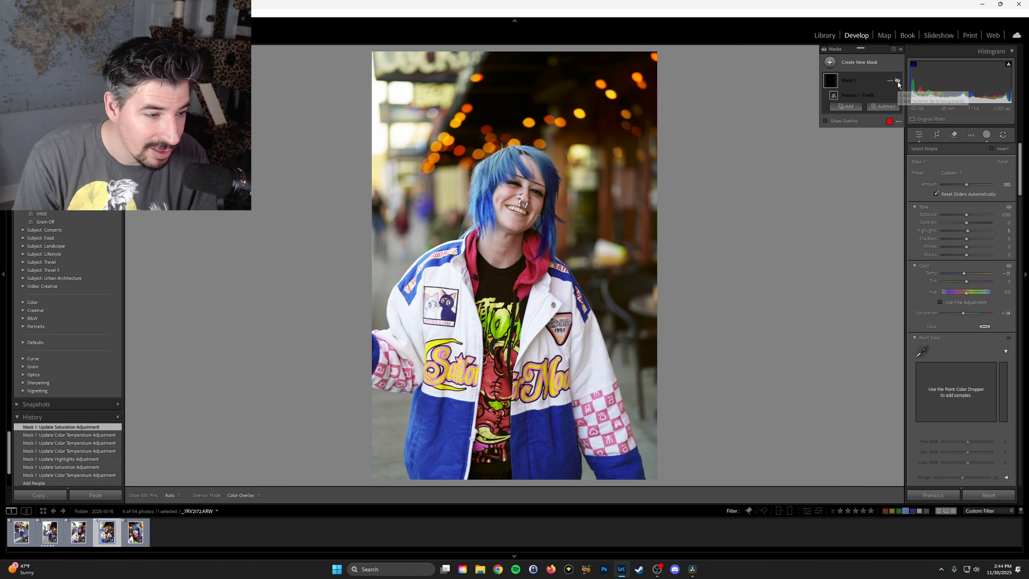
pyautogui.click(898, 80)
pyautogui.click(898, 81)
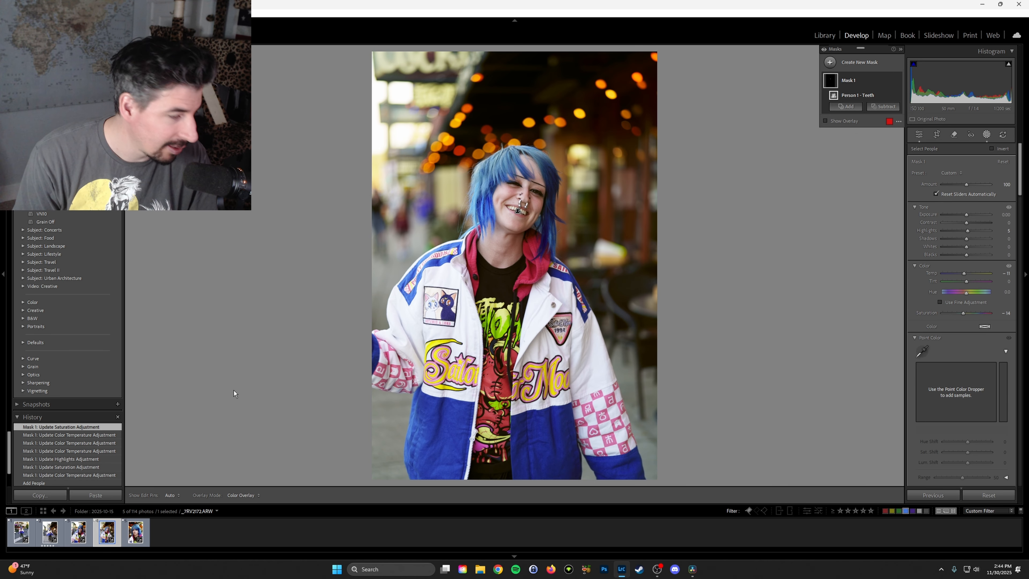
pyautogui.hotkey('shift', 'w')
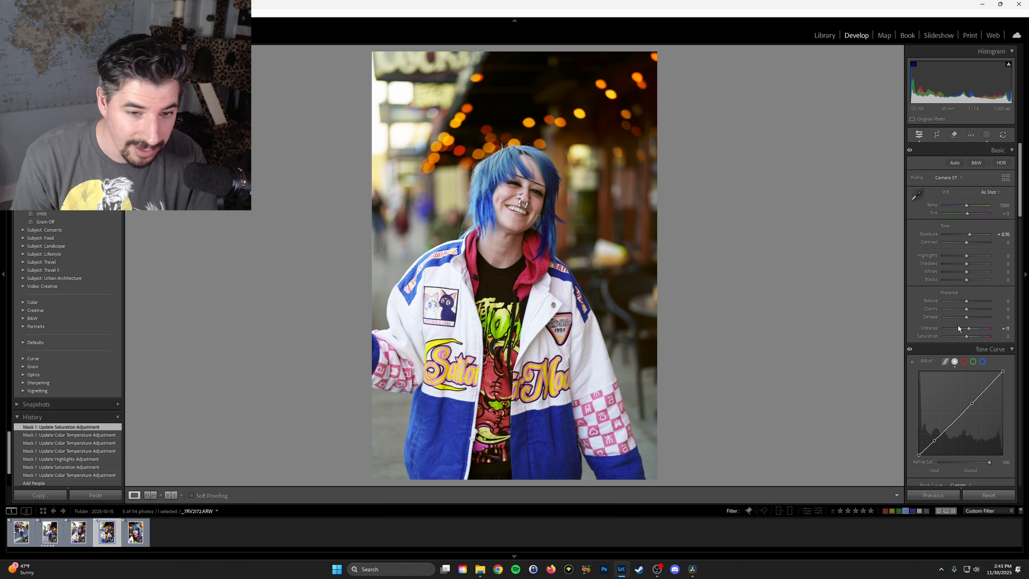
# Step: Shift the smiling portrait's midtone colour grading hue to 204 and refine it to 213
pyautogui.scroll(-10, 978, 363)
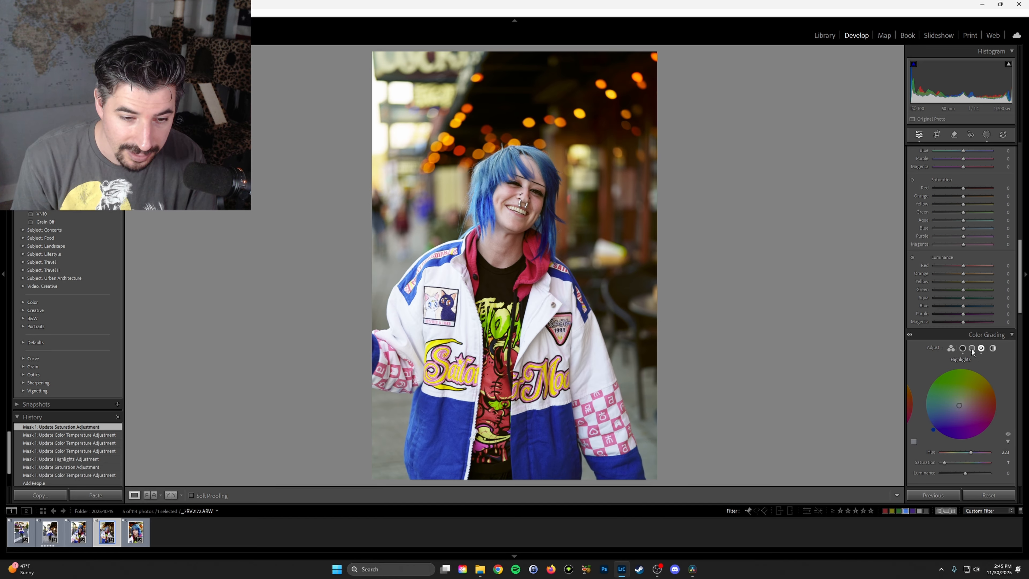
pyautogui.click(963, 349)
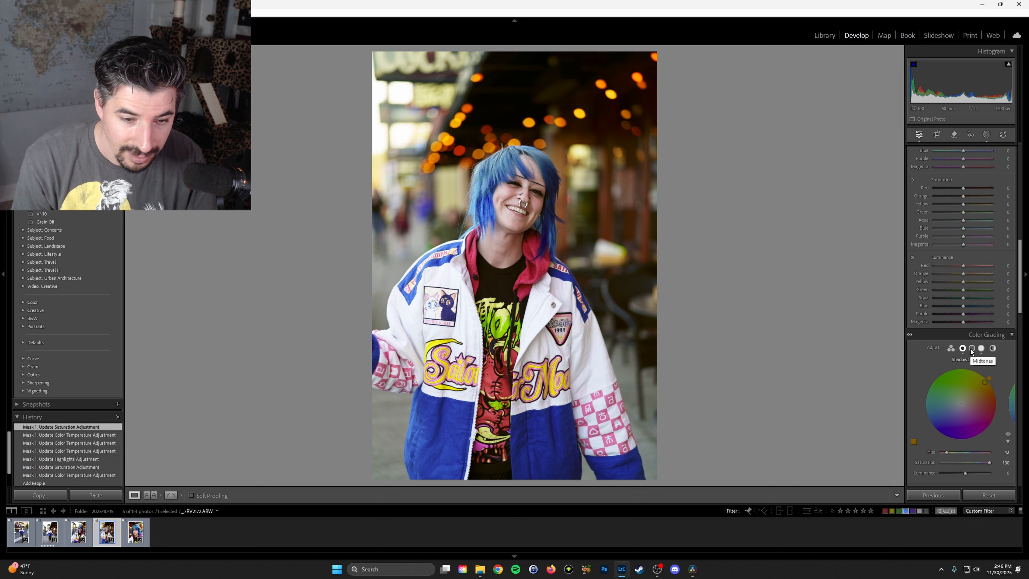
pyautogui.click(972, 349)
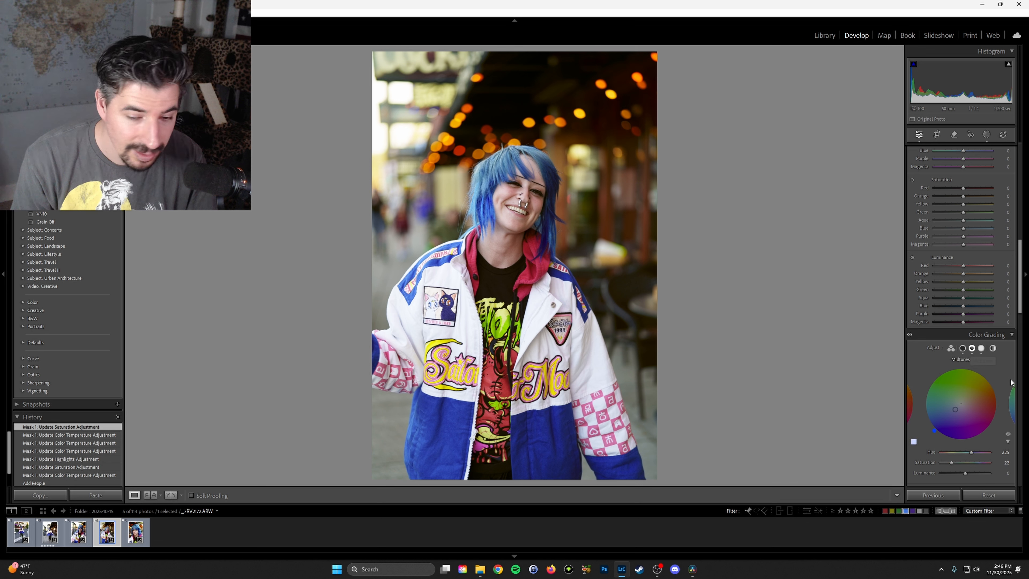
pyautogui.scroll(-3, 1010, 382)
pyautogui.moveTo(971, 362); pyautogui.dragTo(968, 363)
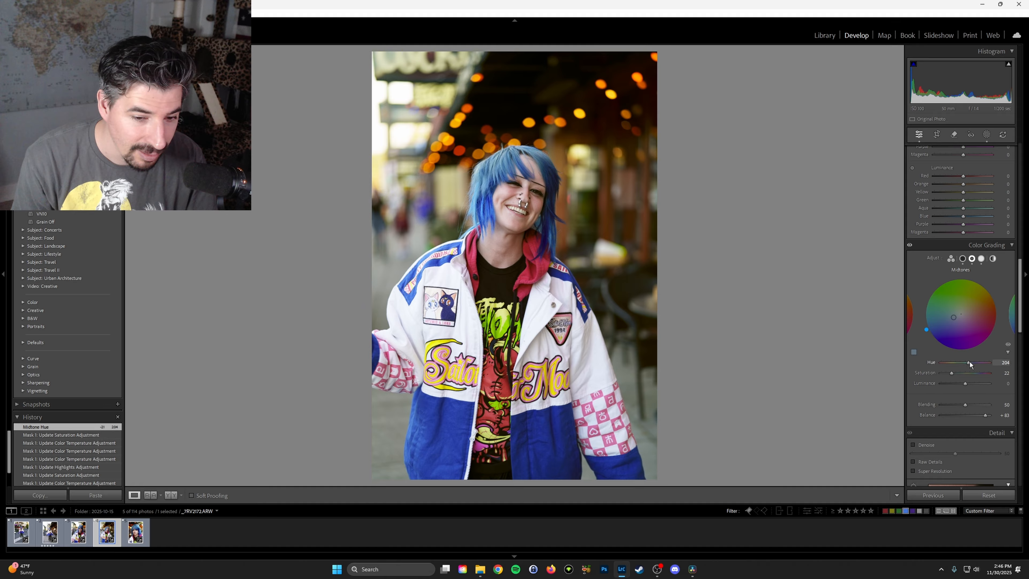
pyautogui.moveTo(970, 361); pyautogui.dragTo(971, 364)
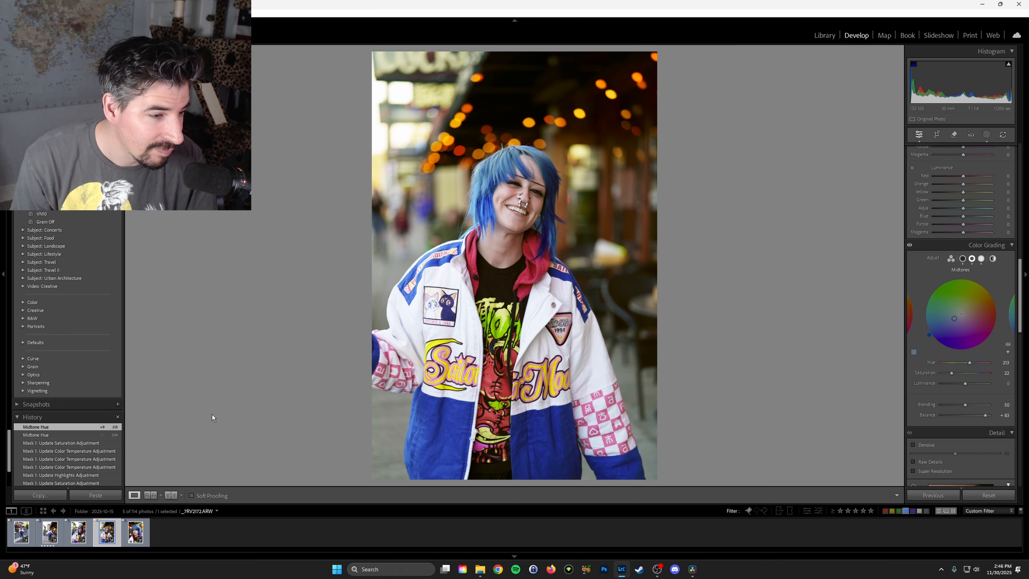
# Step: Try highlight colour grading saturation values of 6 and 8 on the smiling portrait
pyautogui.click(982, 258)
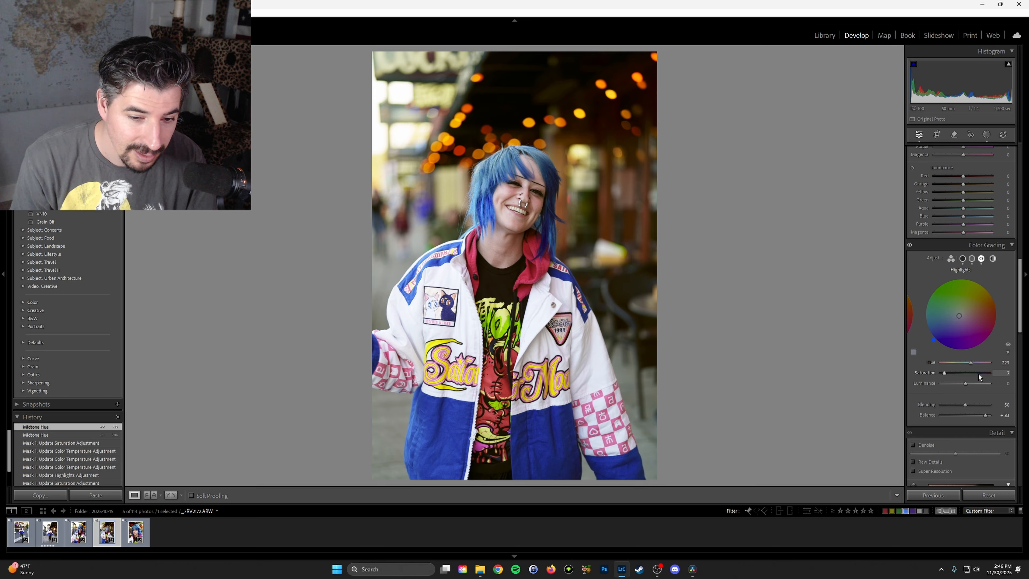
pyautogui.moveTo(944, 373); pyautogui.dragTo(947, 374)
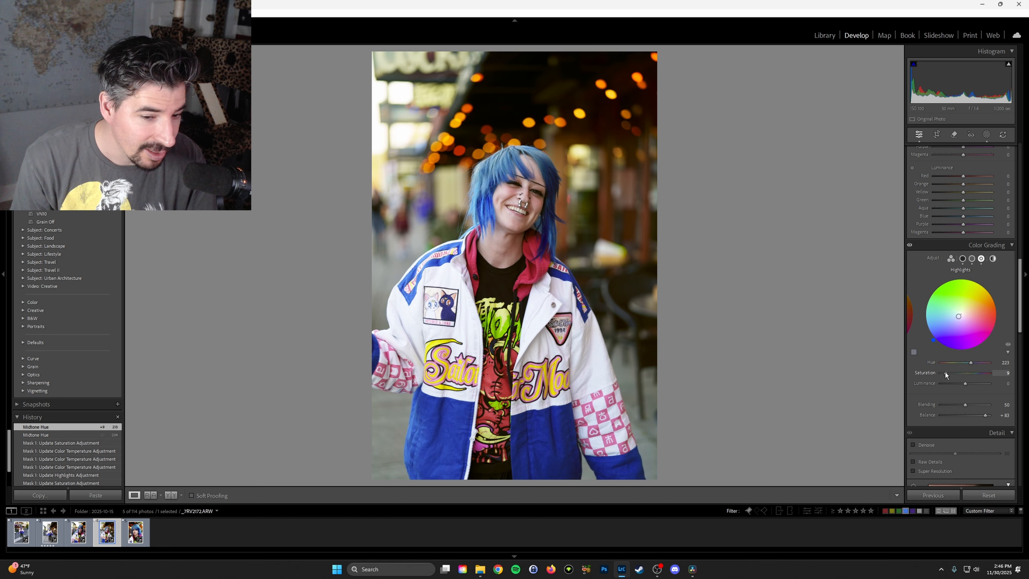
pyautogui.moveTo(946, 374); pyautogui.dragTo(944, 373)
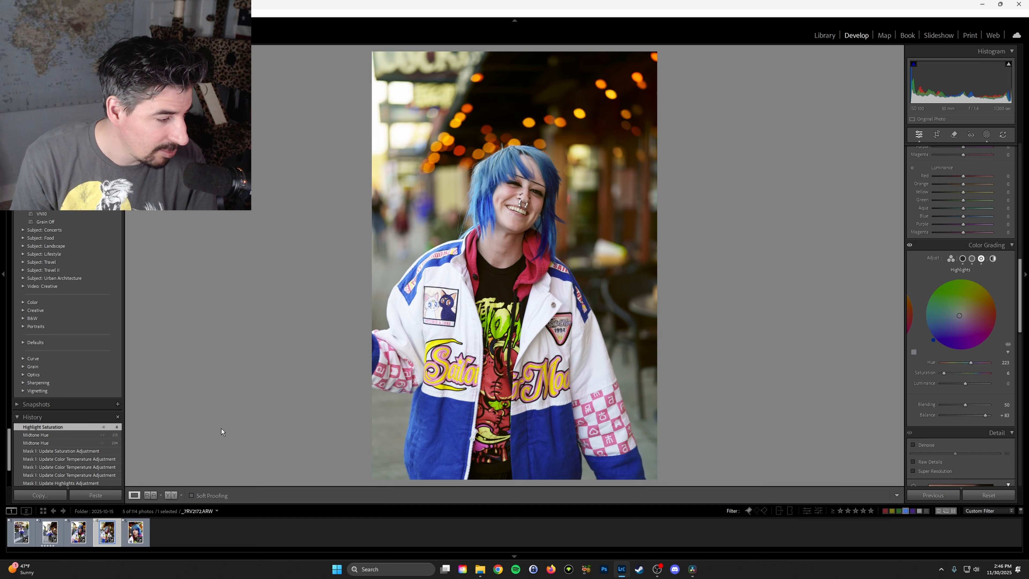
pyautogui.click(1004, 373)
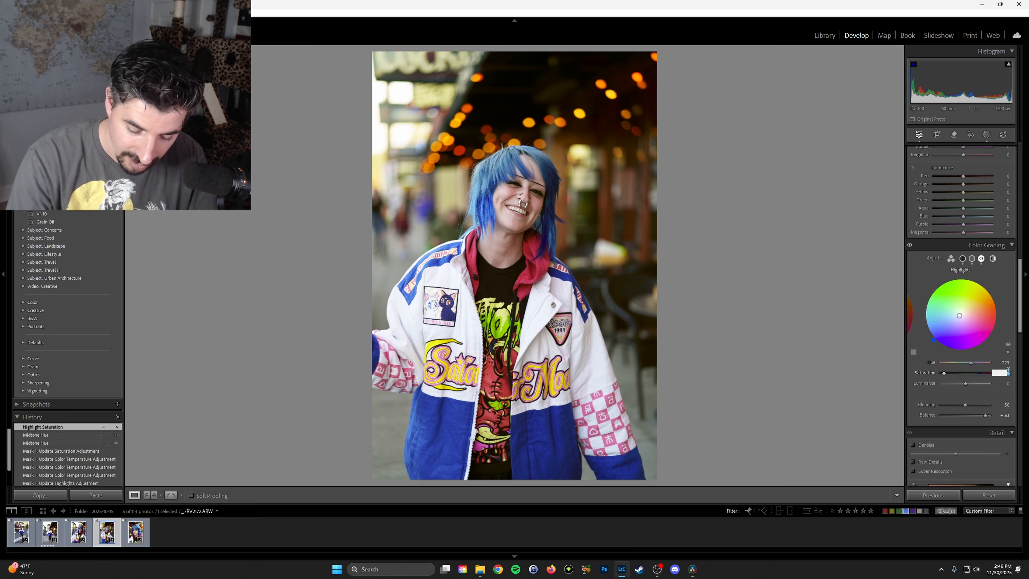
pyautogui.write('8')
pyautogui.press('Return')
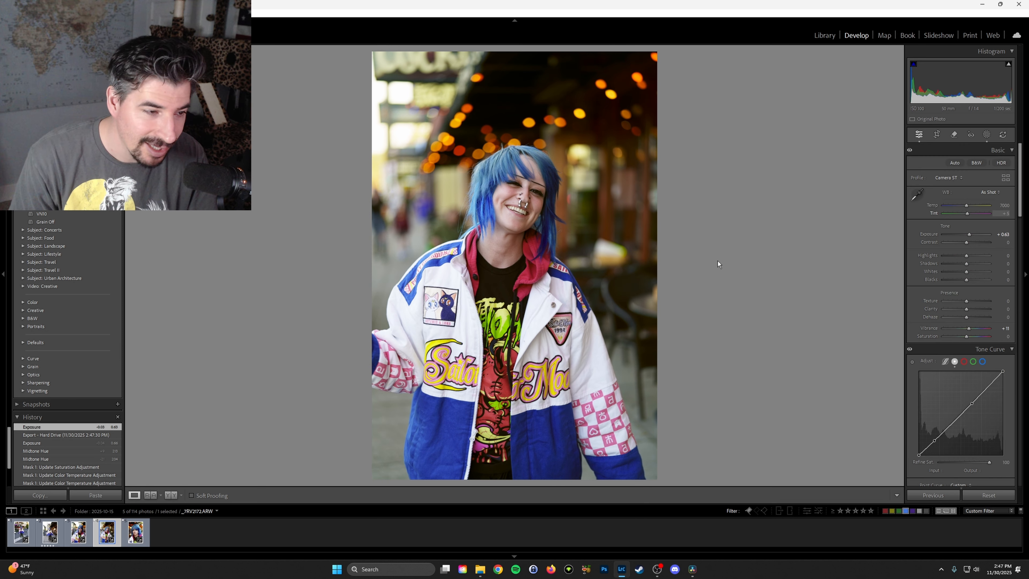
# Step: Set the smiling portrait's shadow colour grading hue to 57
pyautogui.scroll(-2, 979, 259)
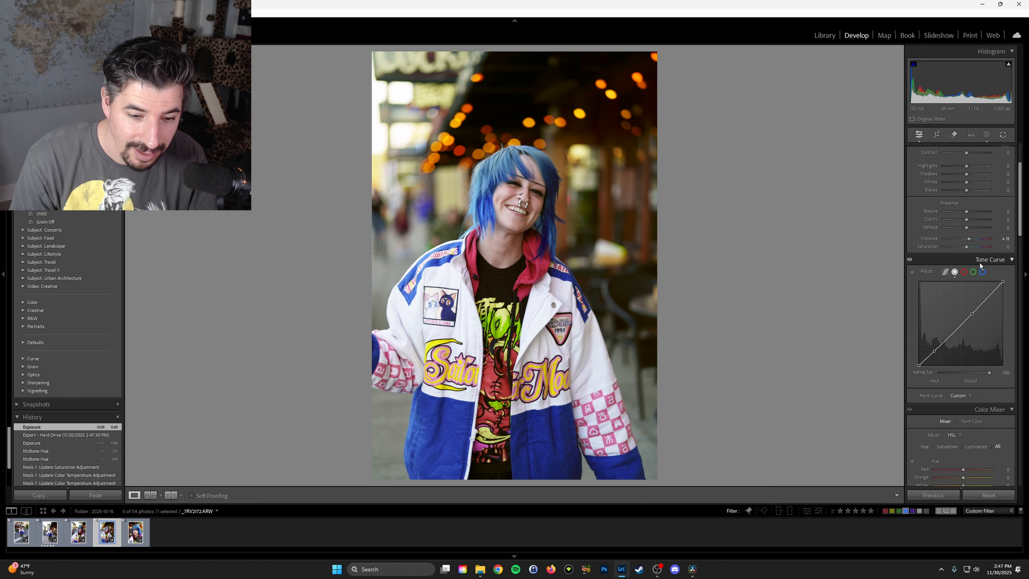
pyautogui.scroll(-8, 980, 262)
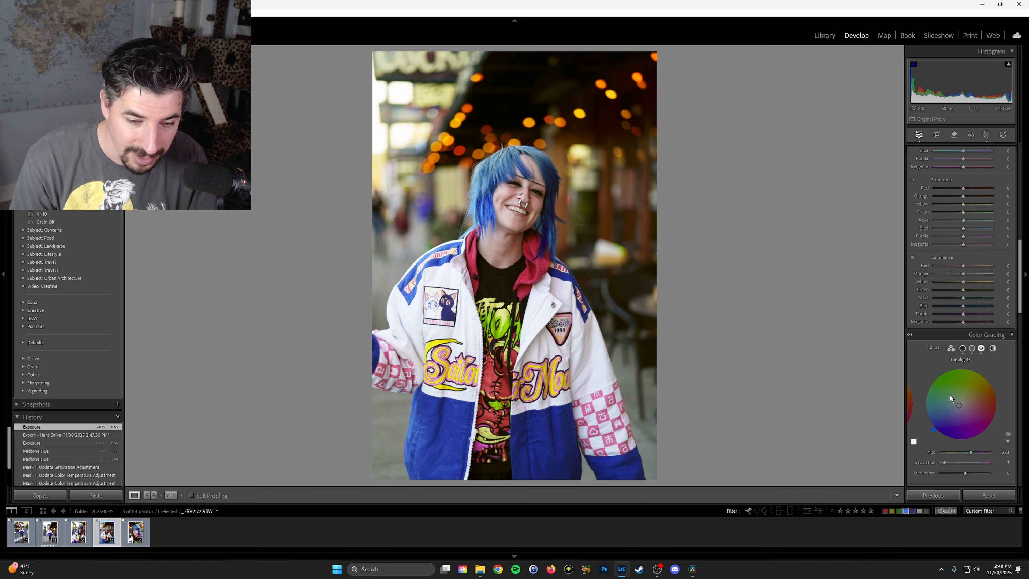
pyautogui.click(963, 348)
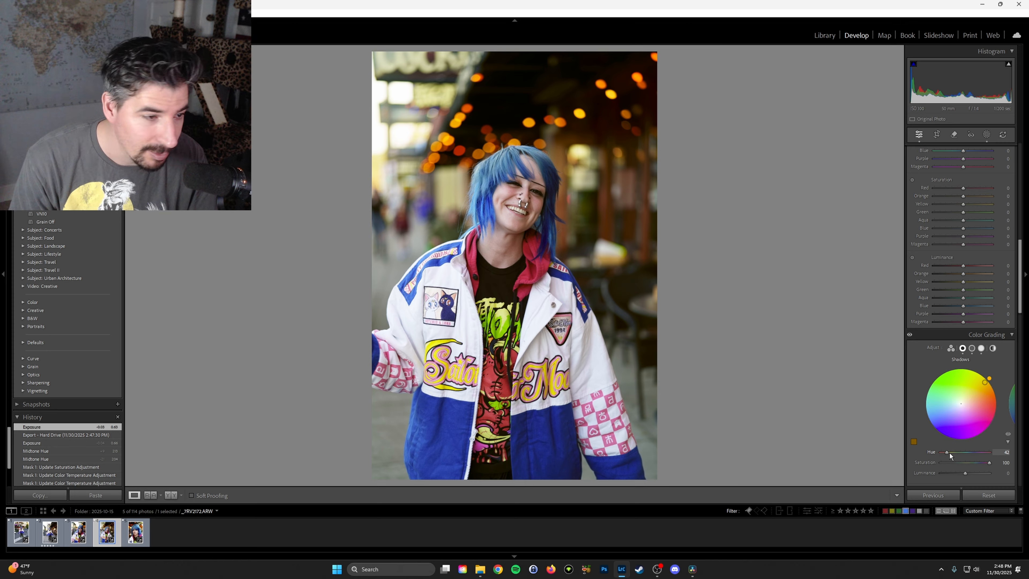
pyautogui.moveTo(949, 453); pyautogui.dragTo(953, 450)
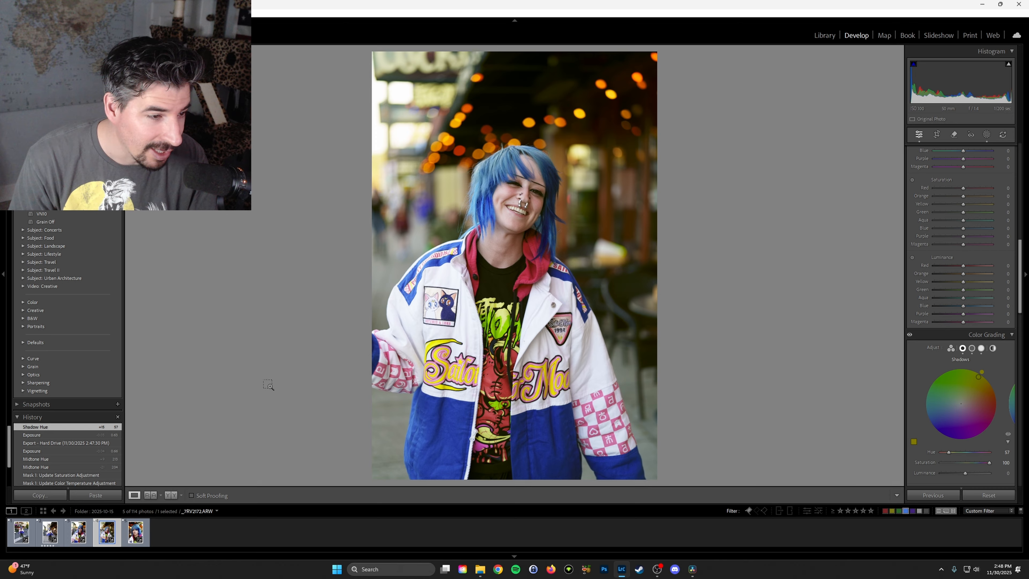
# Step: Set the smiling portrait's midtone colour grading hue to 219 and export it under a unique file name
pyautogui.click(972, 349)
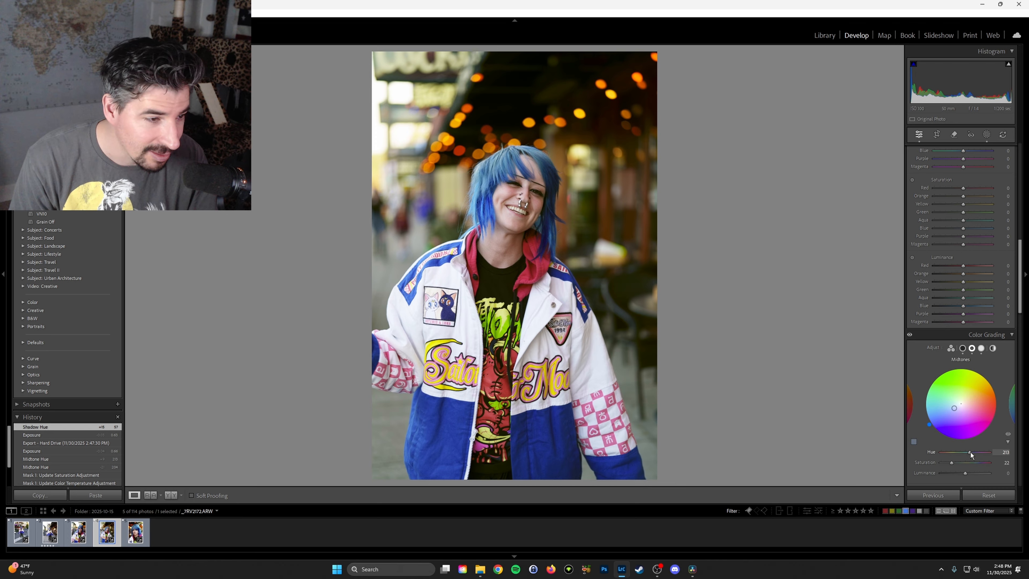
pyautogui.moveTo(970, 452); pyautogui.dragTo(971, 452)
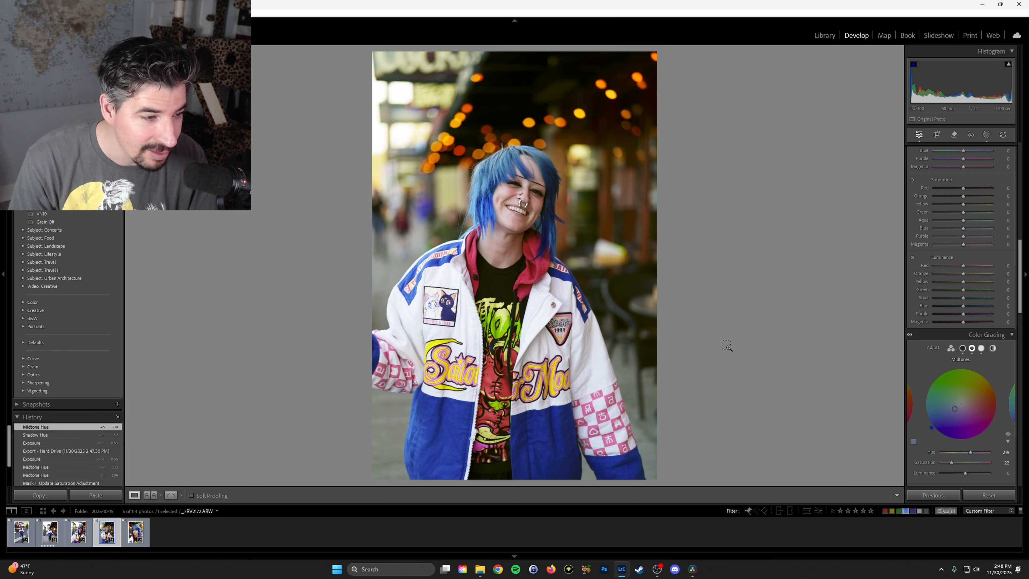
pyautogui.hotkey('ctrl', 'alt', 'shift', 'e')
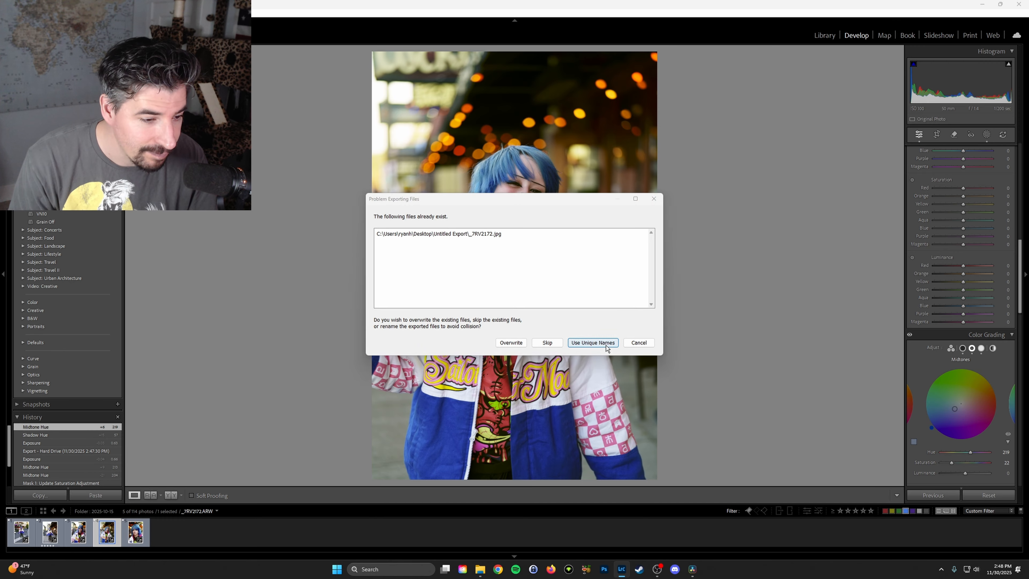
pyautogui.click(593, 343)
# Step: Undo the last midtone and shadow hue changes, then set the midtone colour grading to hue 201 and saturation 8
pyautogui.hotkey('ctrl', 'z')
pyautogui.hotkey('ctrl', 'z')
pyautogui.moveTo(952, 465)
pyautogui.mouseDown()
pyautogui.moveTo(969, 469)
pyautogui.moveTo(945, 473)
pyautogui.mouseUp()
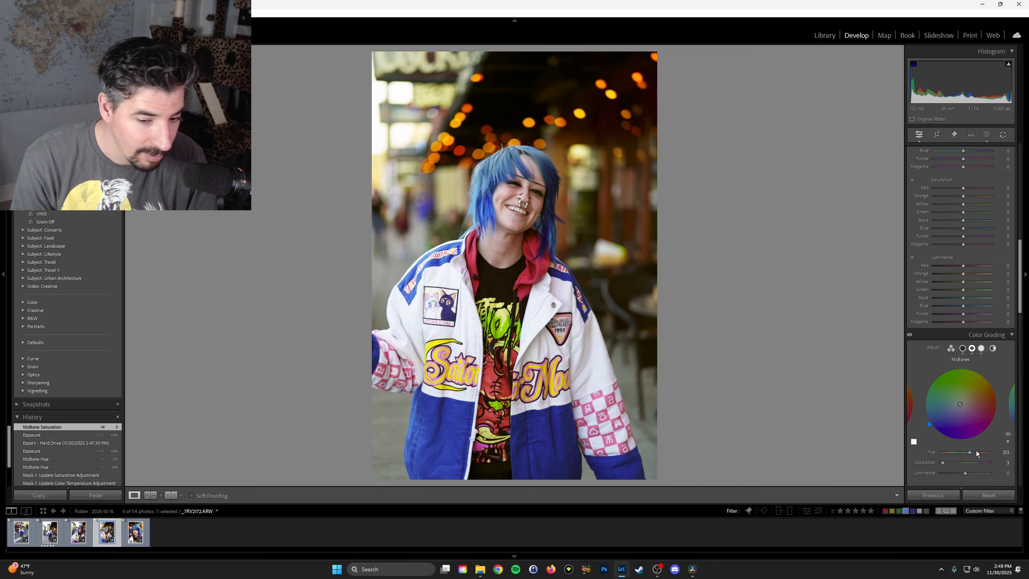
pyautogui.moveTo(964, 457); pyautogui.dragTo(966, 458)
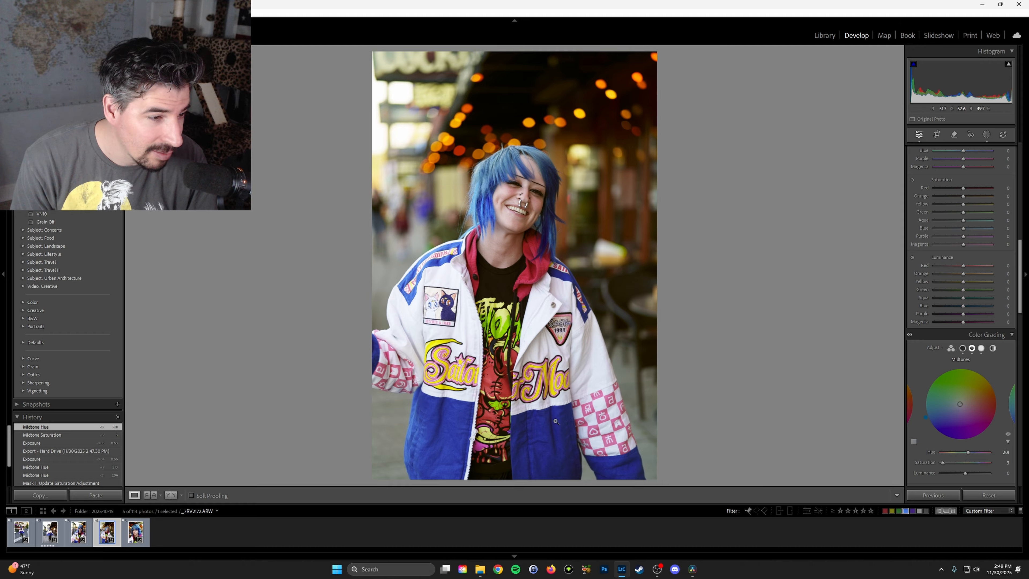
pyautogui.moveTo(942, 463); pyautogui.dragTo(944, 466)
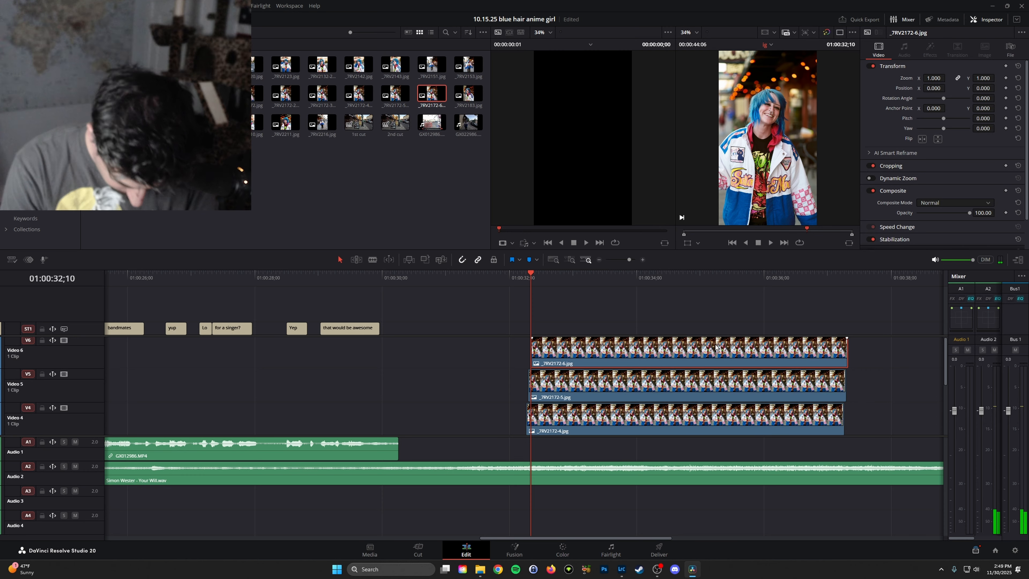
# Step: In DaVinci Resolve, delete the _7RV2172-4.jpg and _7RV2172-5.jpg clips and lower _7RV2172-6.jpg to the Video 4 track
pyautogui.press('Left')
pyautogui.press('Right')
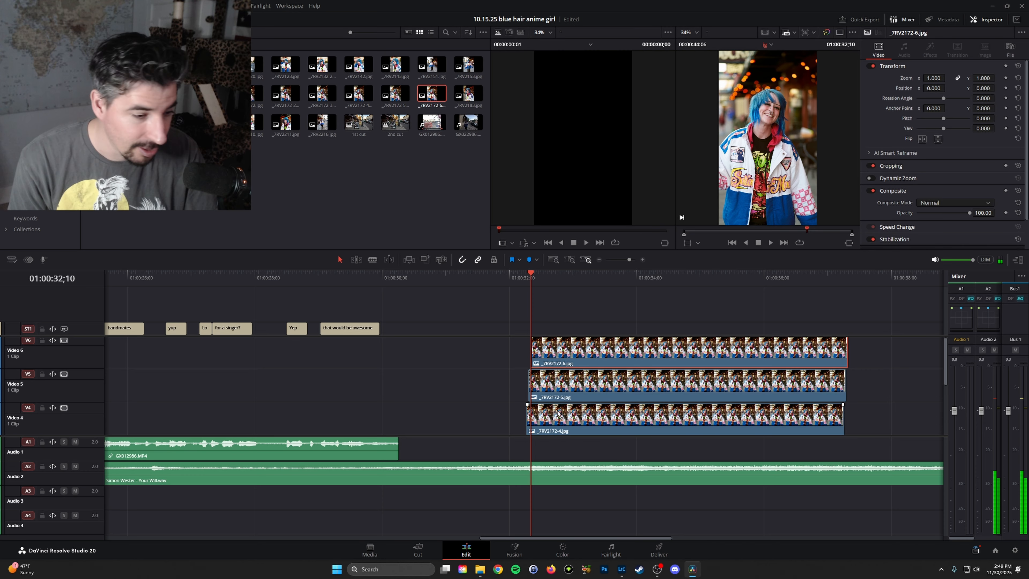
pyautogui.moveTo(502, 382); pyautogui.dragTo(569, 428)
pyautogui.press('Delete')
pyautogui.moveTo(572, 354); pyautogui.dragTo(572, 417)
pyautogui.scroll(-1, 571, 406)
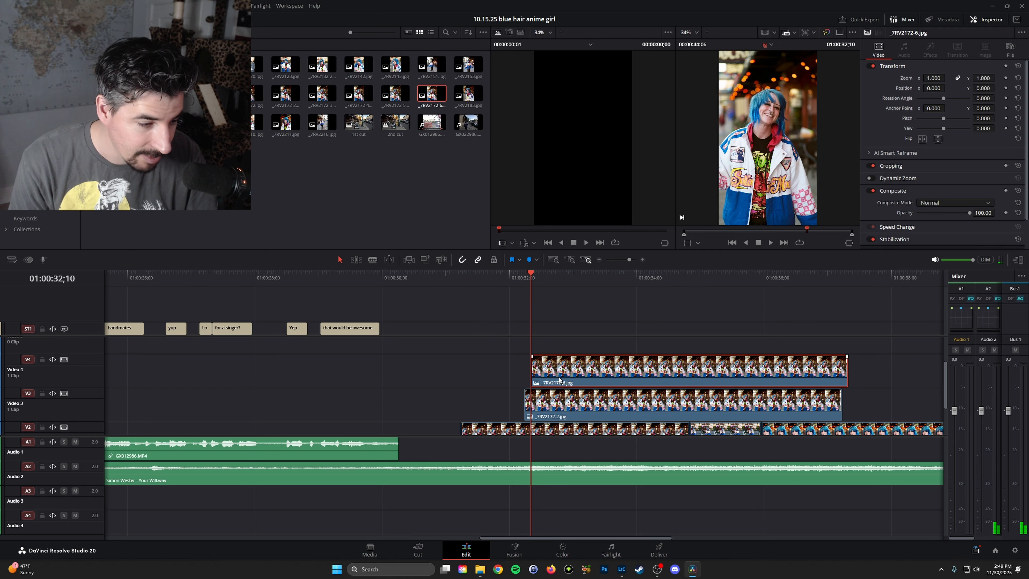
# Step: Move _7RV2172-6.jpg onto the Video 3 track, clear the marked range and delete the leftover piece of _7RV2172-2.jpg
pyautogui.moveTo(559, 379); pyautogui.dragTo(565, 405)
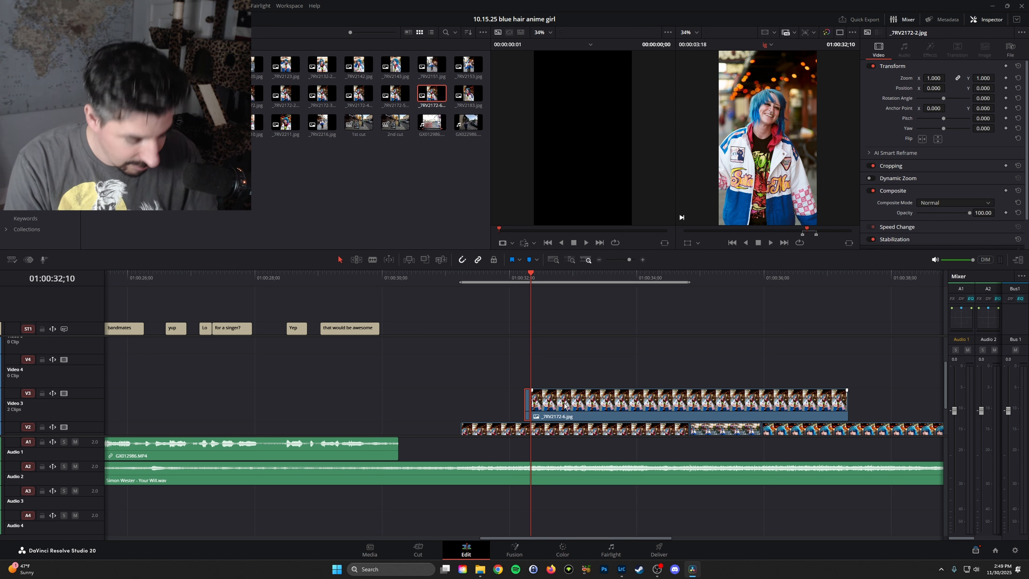
pyautogui.hotkey('alt', 'x')
pyautogui.press('BackSpace')
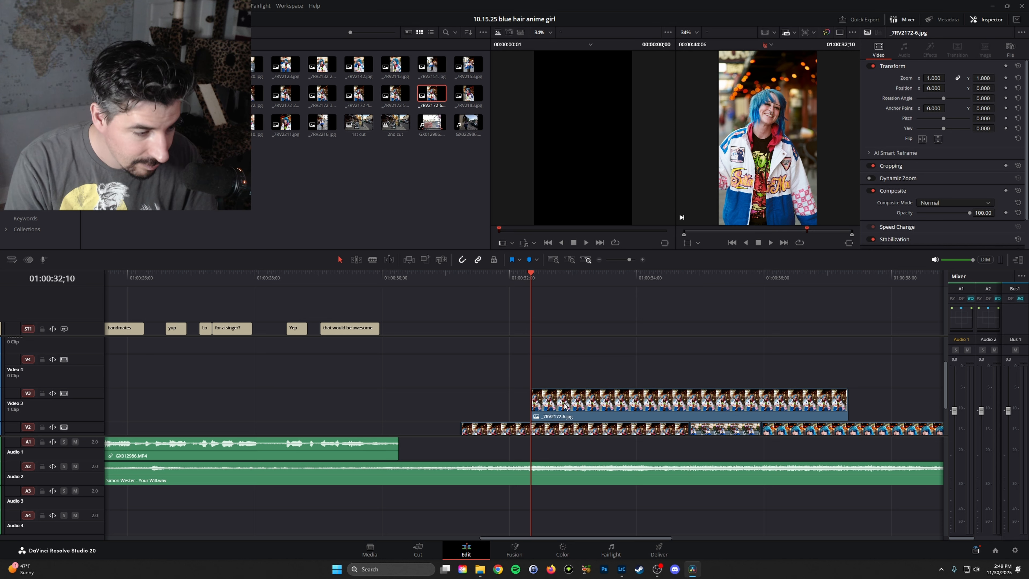
# Step: Compare _7RV2172-6.jpg with the _7RV2172.jpg version by stepping back and forth across the frame where it starts
pyautogui.press('Left')
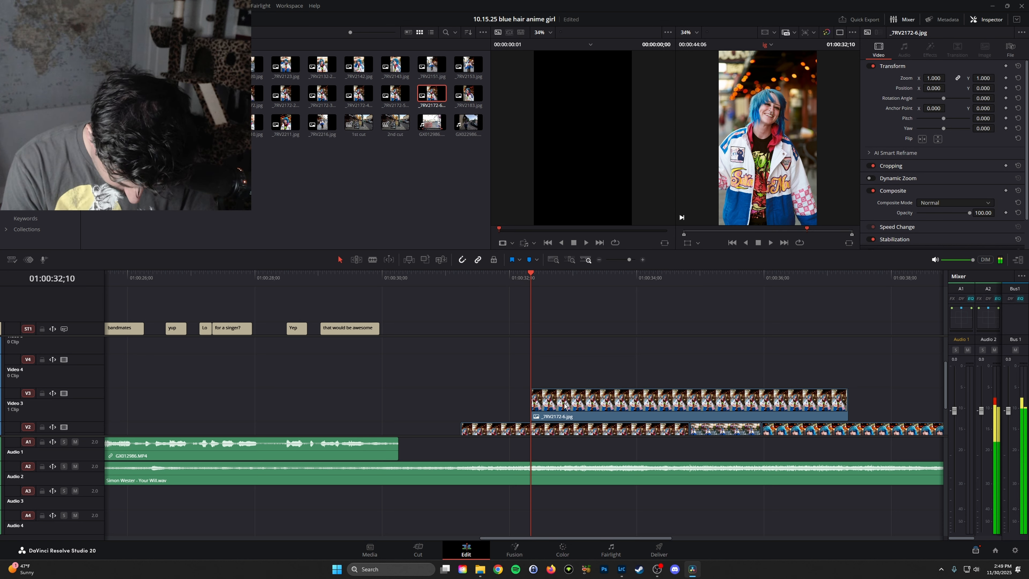
pyautogui.press('Right')
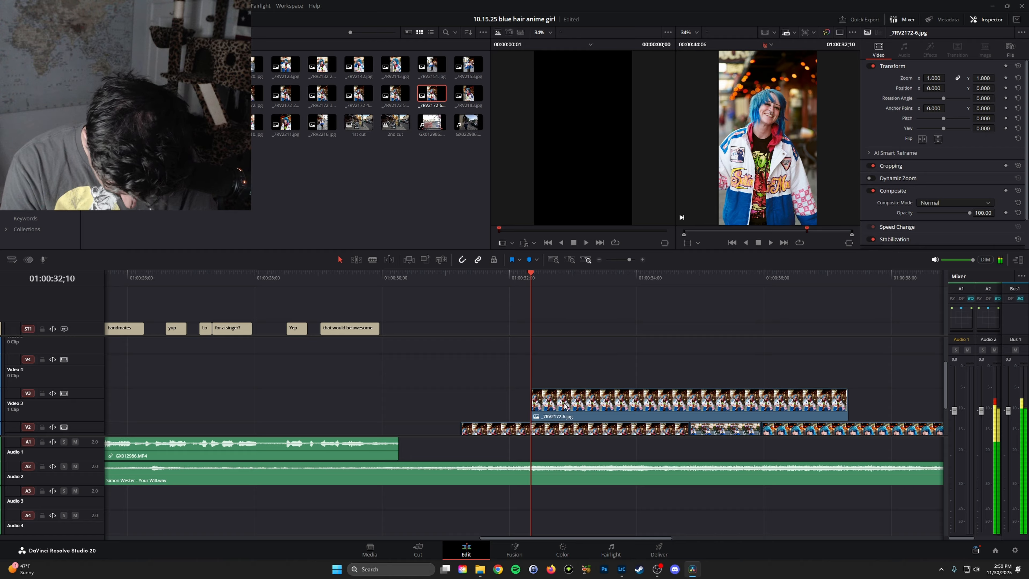
pyautogui.hotkey('ctrl', 's')
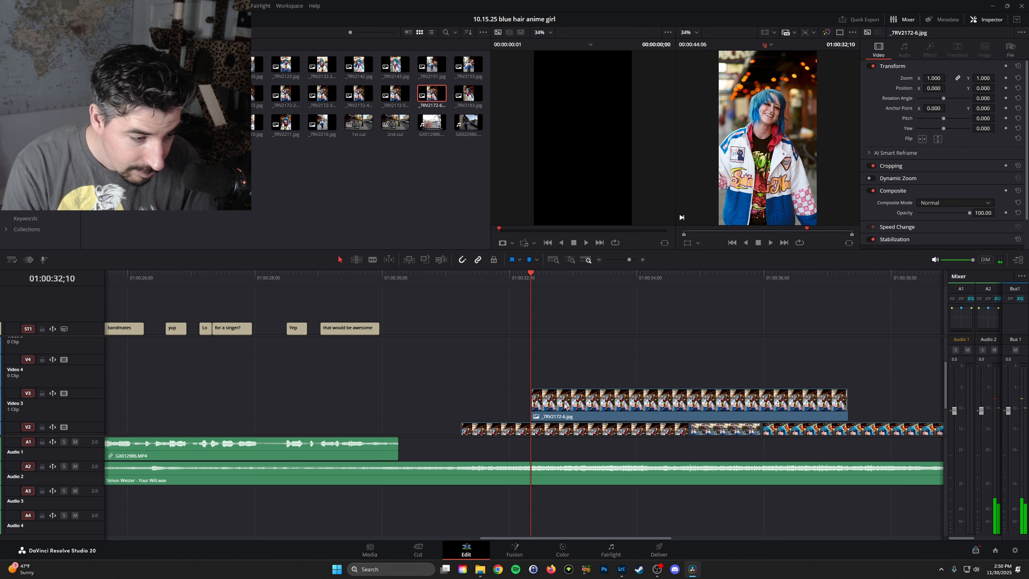
pyautogui.press('Left')
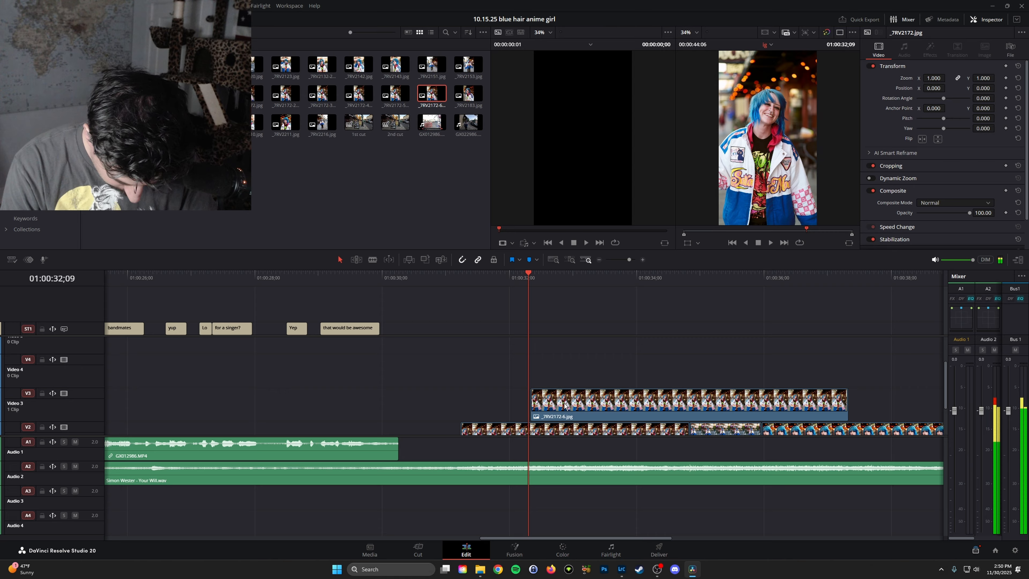
pyautogui.press('Right')
pyautogui.press('Left')
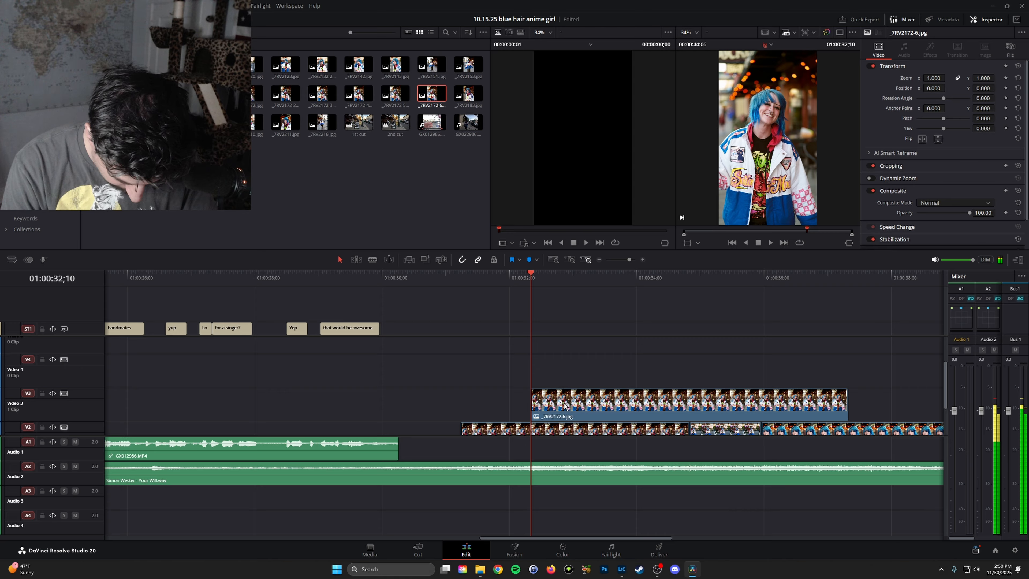
pyautogui.press('Right')
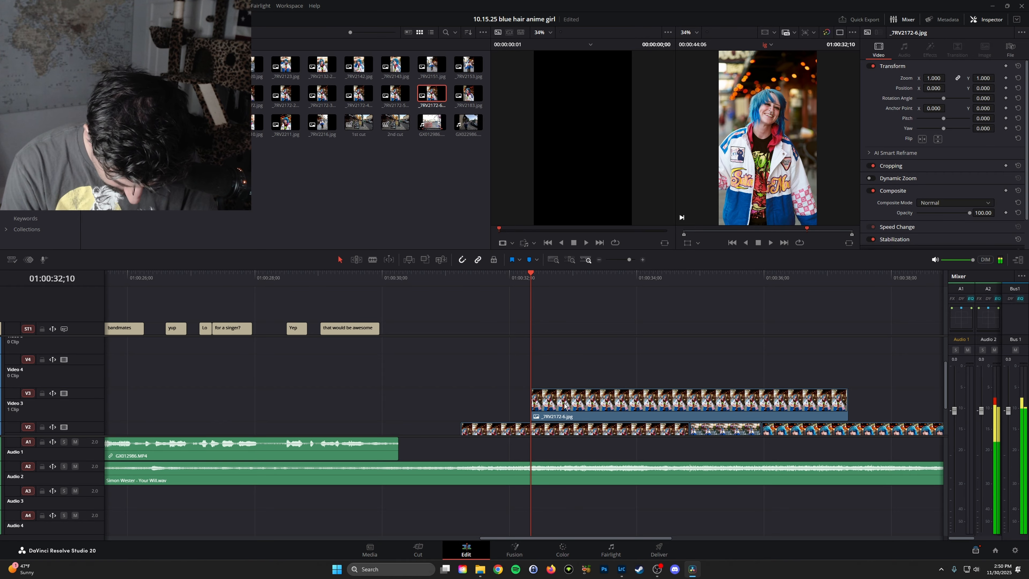
# Step: Switch back to Lightroom Classic, set the portrait's midtone hue to 219 and export it under a unique file name
pyautogui.hotkey('alt', 'Tab')
pyautogui.hotkey('alt', 'Tab')
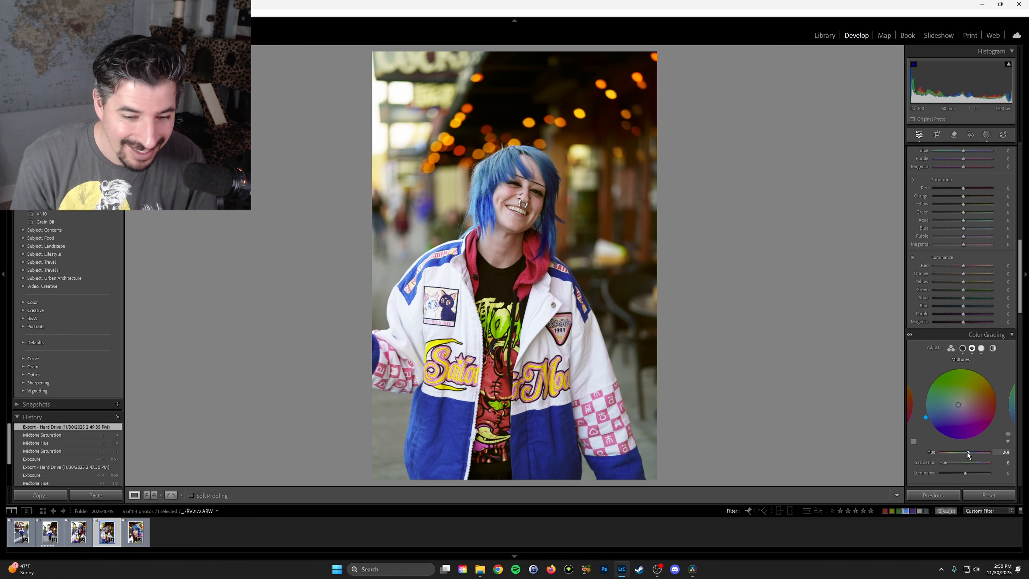
pyautogui.moveTo(970, 453); pyautogui.dragTo(970, 453)
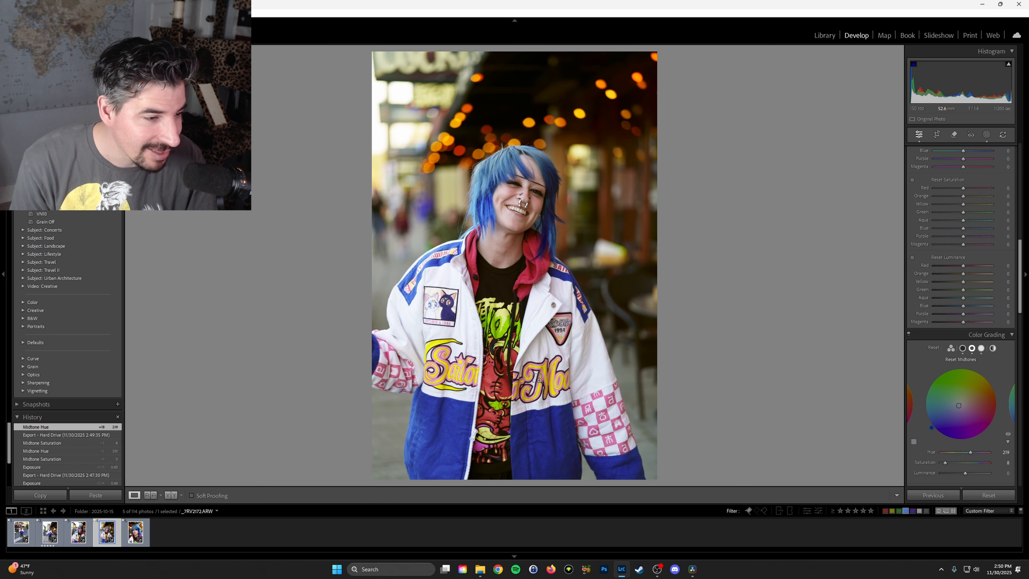
pyautogui.hotkey('ctrl', 'alt', 'shift', 'e')
pyautogui.click(603, 343)
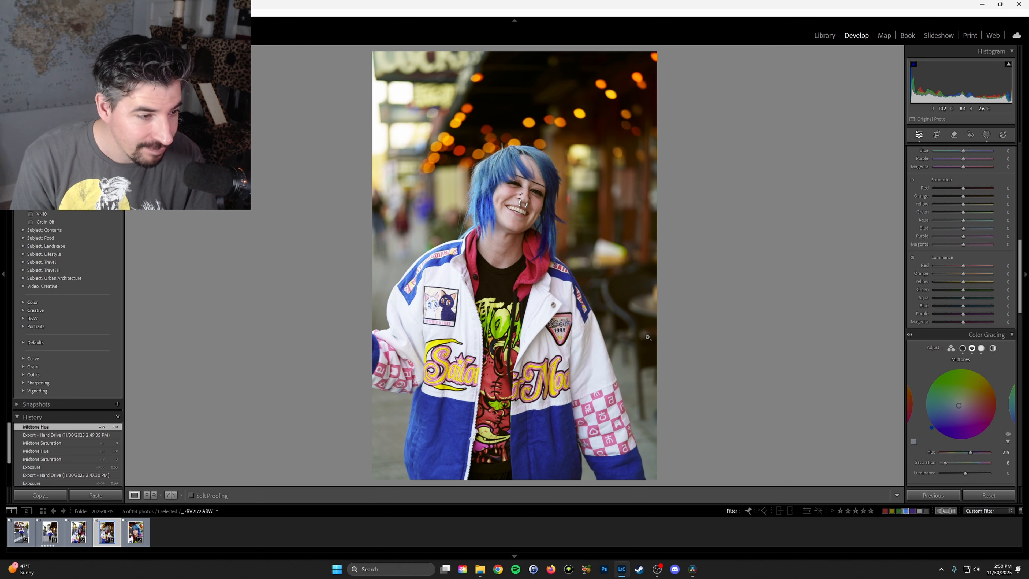
# Step: Add _7RV2172-7.jpg from the Untitled Export folder to Resolve's Video 4 track at 01:00:32:11 and compare it with the version below
pyautogui.hotkey('alt', 'Tab')
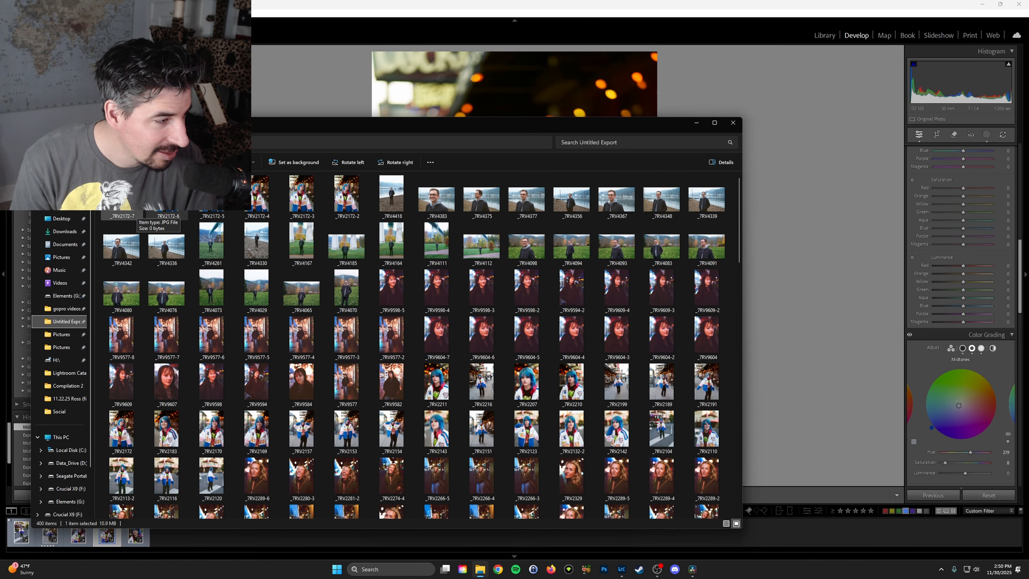
pyautogui.hotkey('alt', 'Tab')
pyautogui.moveTo(181, 234); pyautogui.dragTo(594, 377)
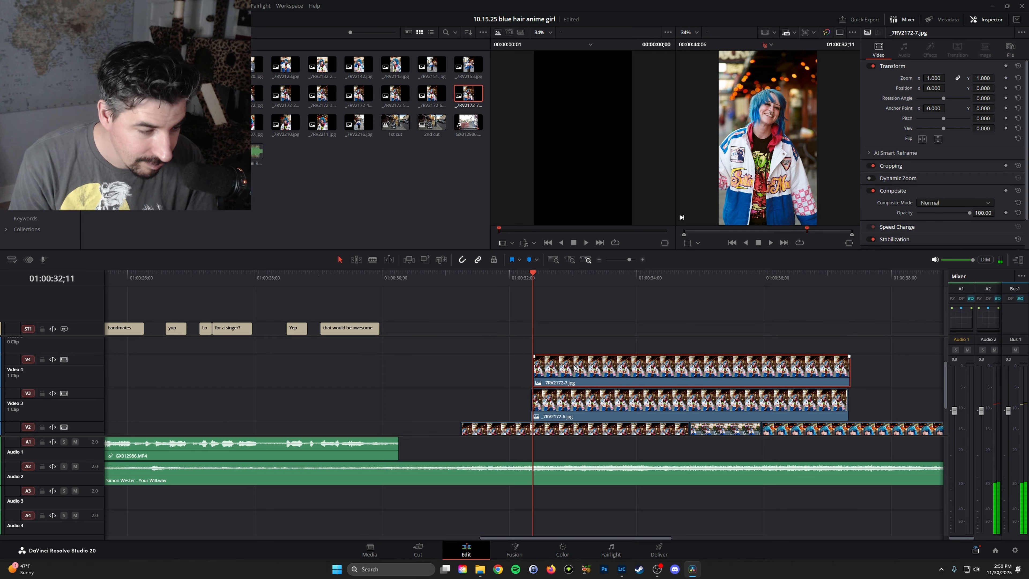
pyautogui.press('Left')
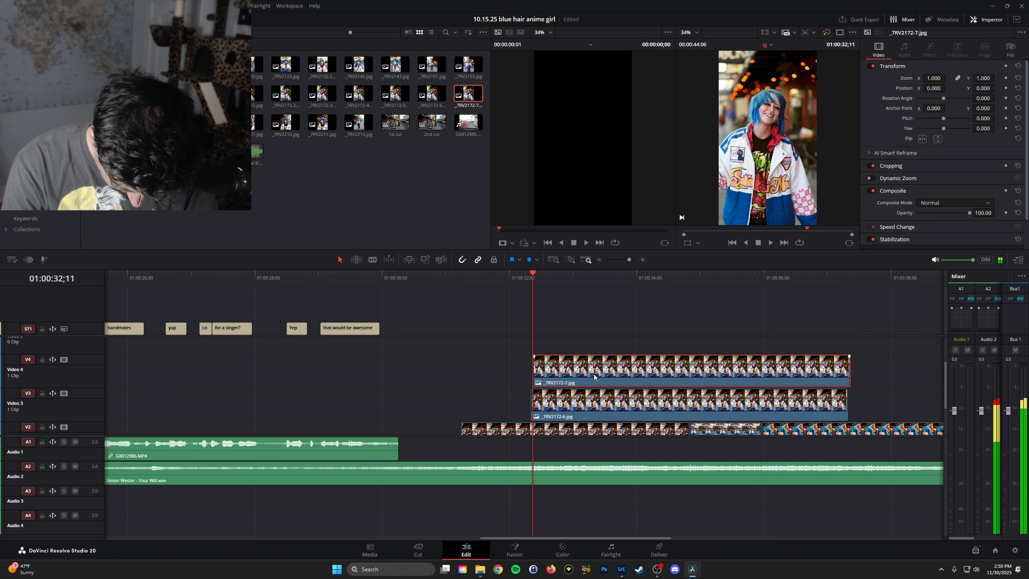
pyautogui.press('Right')
pyautogui.press('Left')
pyautogui.press('Left')
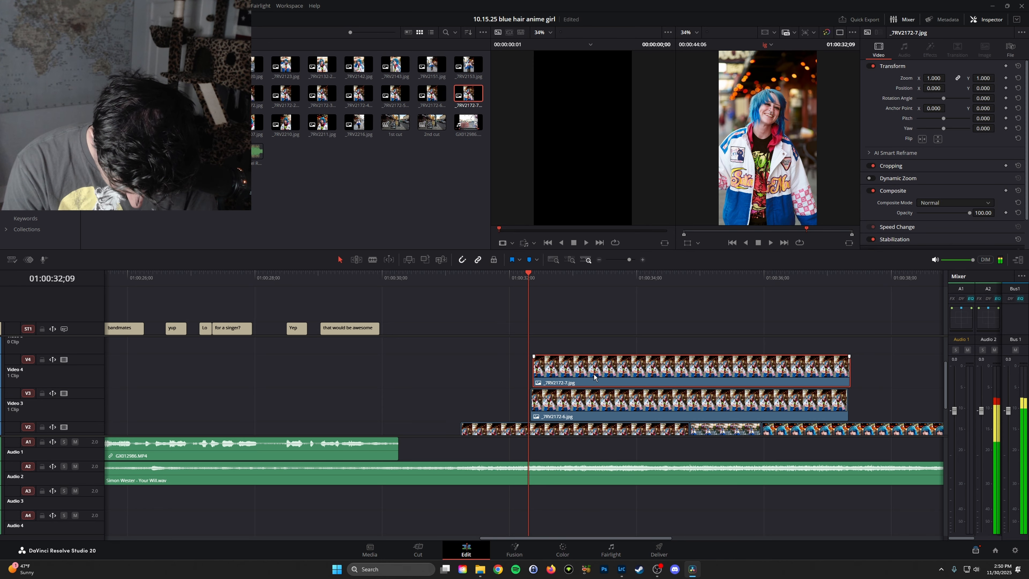
# Step: Move _7RV2172-7.jpg two frames earlier onto Video 3, replacing _7RV2172-6.jpg, and compare it with the original version
pyautogui.moveTo(594, 377); pyautogui.dragTo(590, 410)
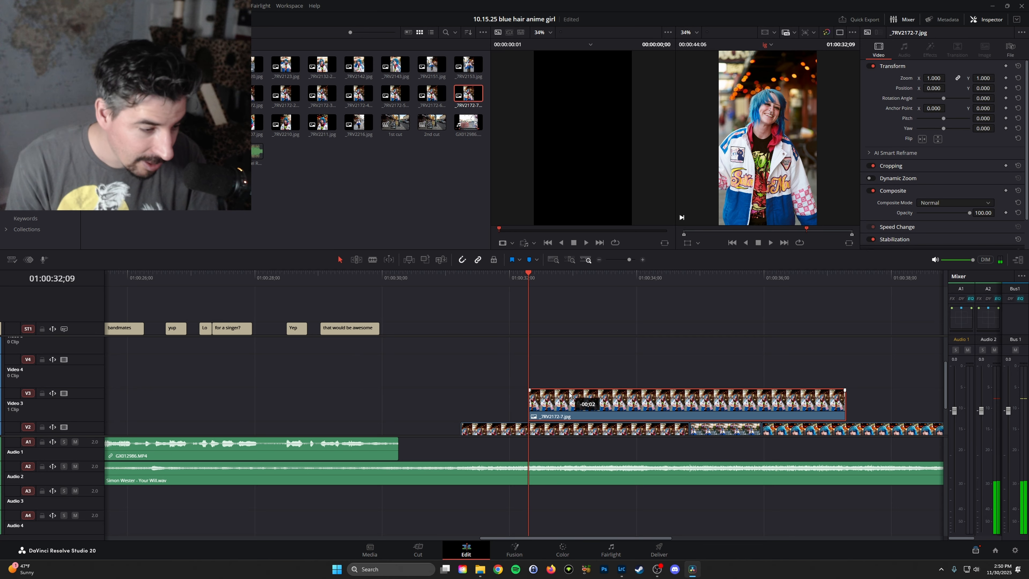
pyautogui.press('Left')
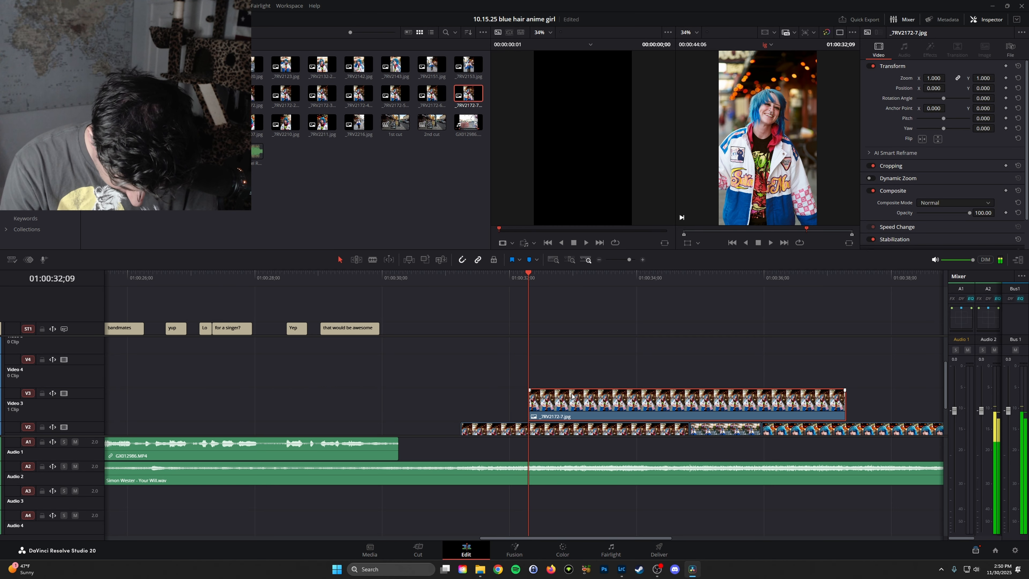
pyautogui.press('Right')
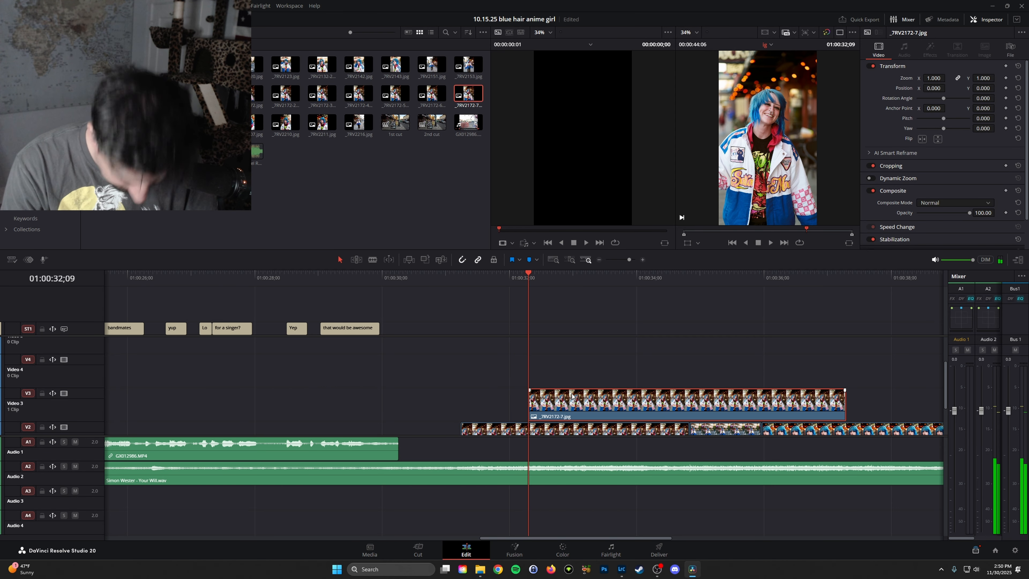
# Step: Switch to Lightroom Classic, set the portrait's highlight colour grading hue to 226 and export it under a unique file name
pyautogui.hotkey('alt', 'Tab')
pyautogui.hotkey('alt', 'Tab')
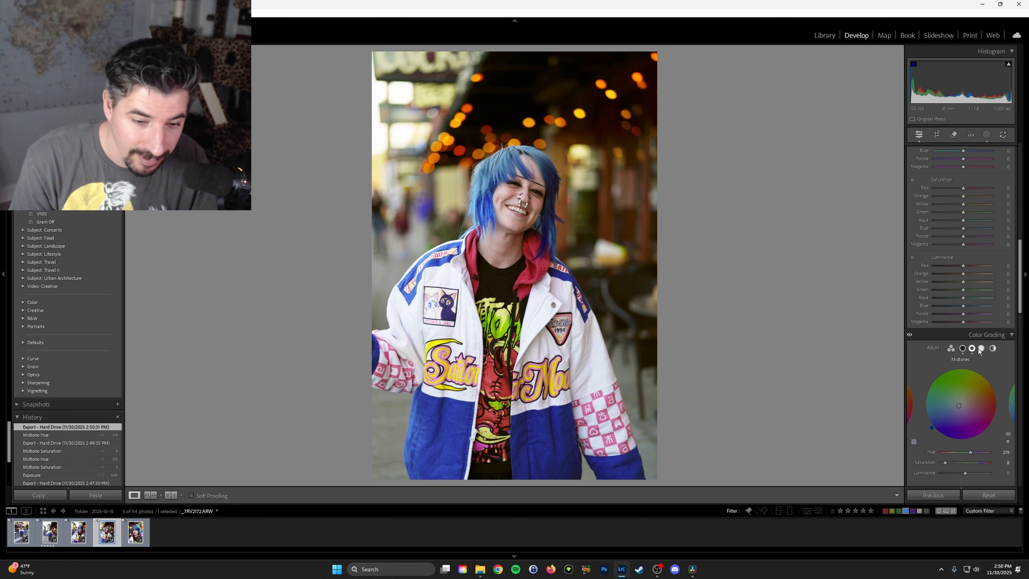
pyautogui.click(1004, 452)
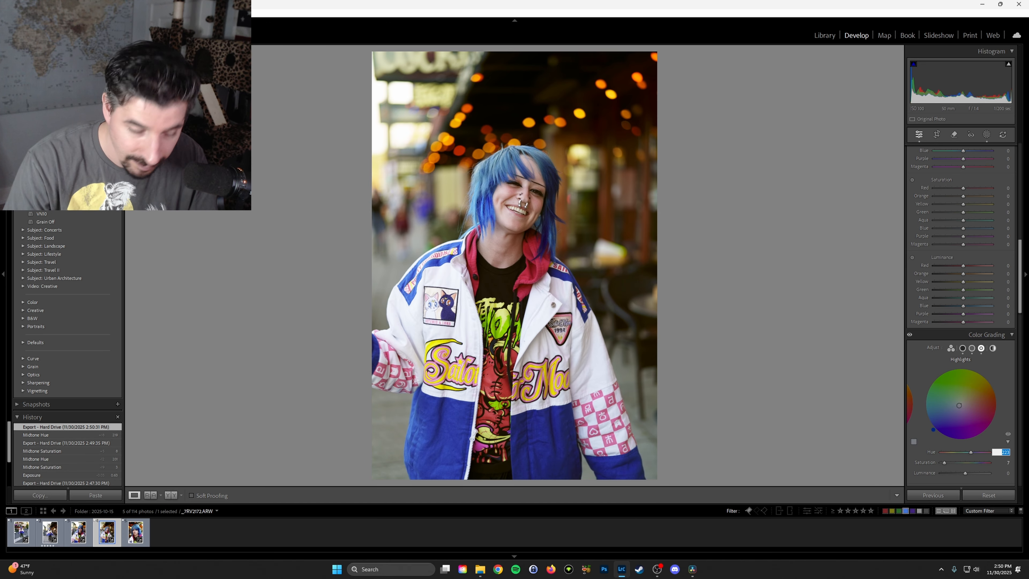
pyautogui.write('22')
pyautogui.press('Return')
pyautogui.write('6')
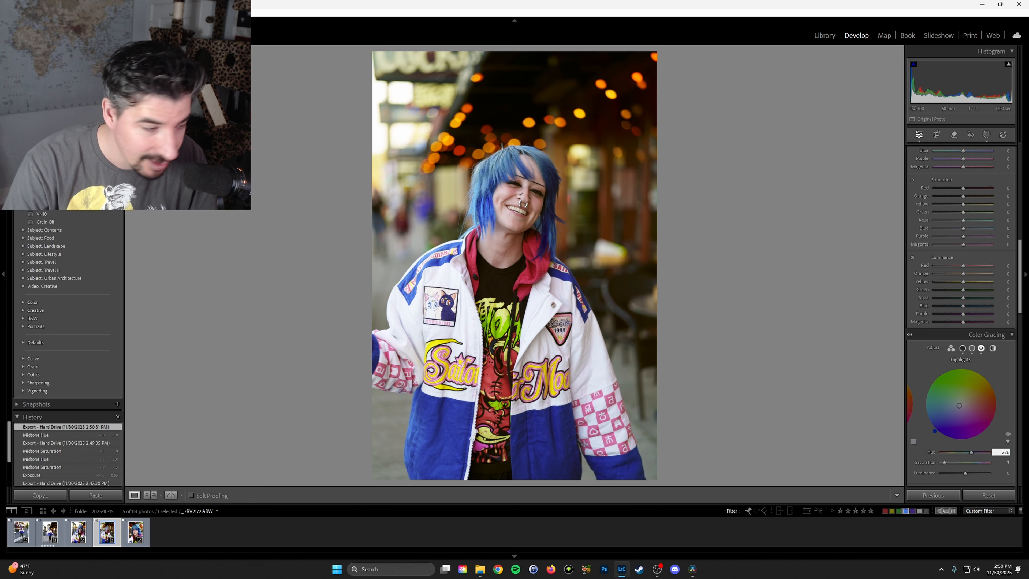
pyautogui.press('Return')
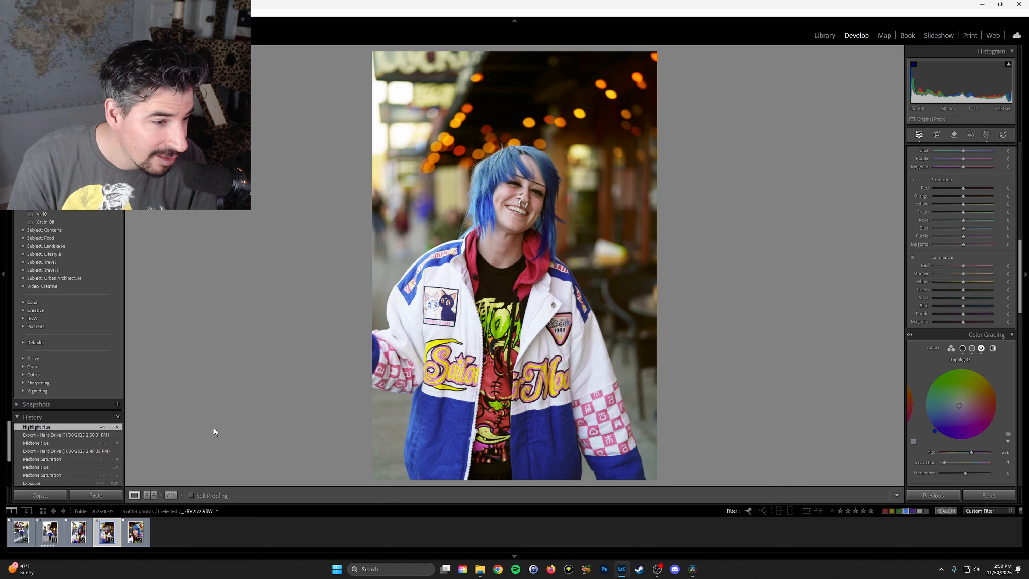
pyautogui.hotkey('ctrl', 'alt', 'shift', 'e')
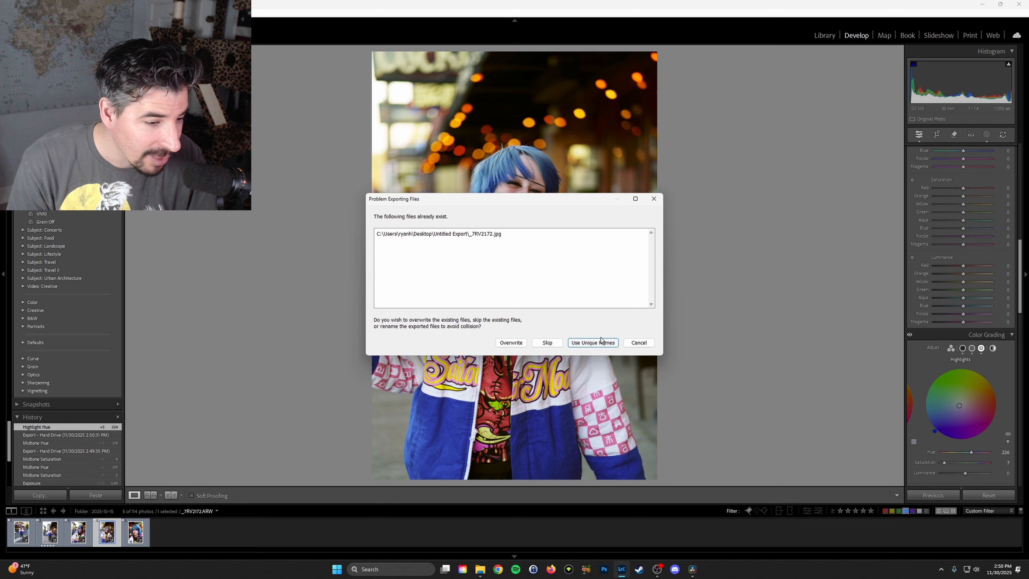
pyautogui.click(594, 343)
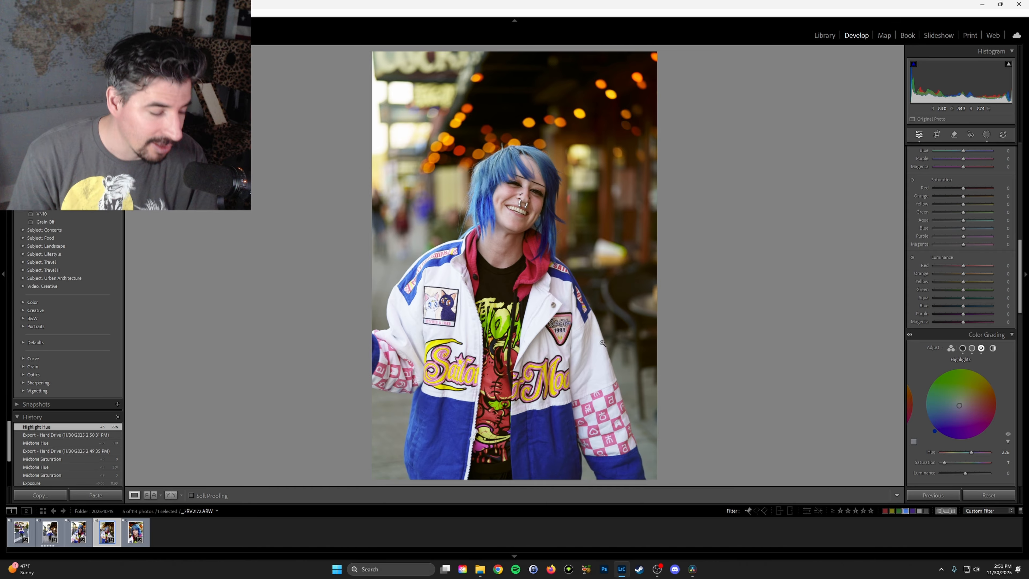
# Step: Add _7RV2172-8.jpg from the Untitled Export folder to Resolve's Video 4 track at 01:00:32:10 and compare it with _7RV2172-7.jpg
pyautogui.hotkey('alt', 'Tab')
pyautogui.hotkey('alt', 'Tab')
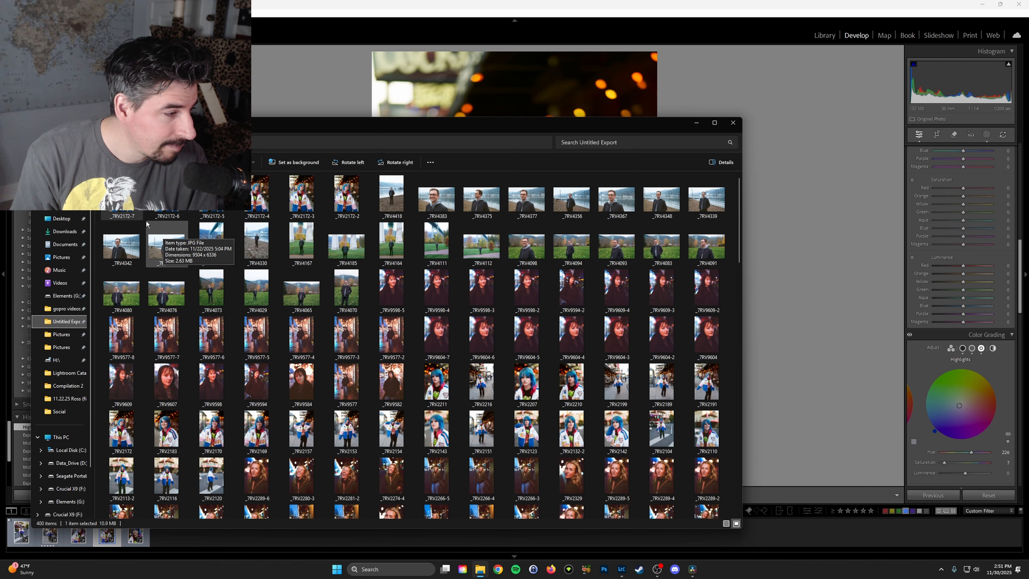
pyautogui.moveTo(136, 221); pyautogui.dragTo(581, 364)
pyautogui.hotkey('alt', 'Tab')
pyautogui.press('Right')
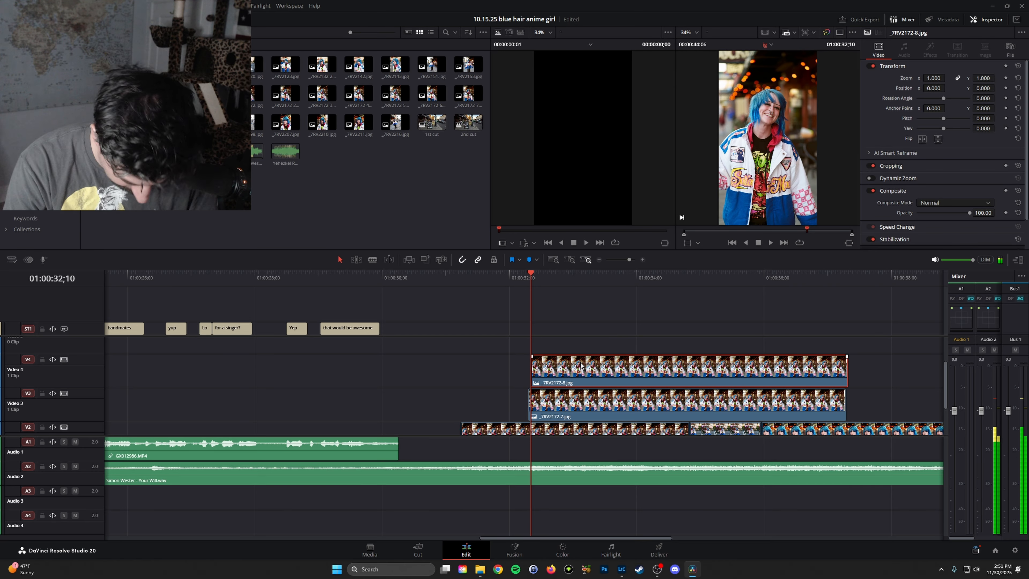
pyautogui.click(588, 397)
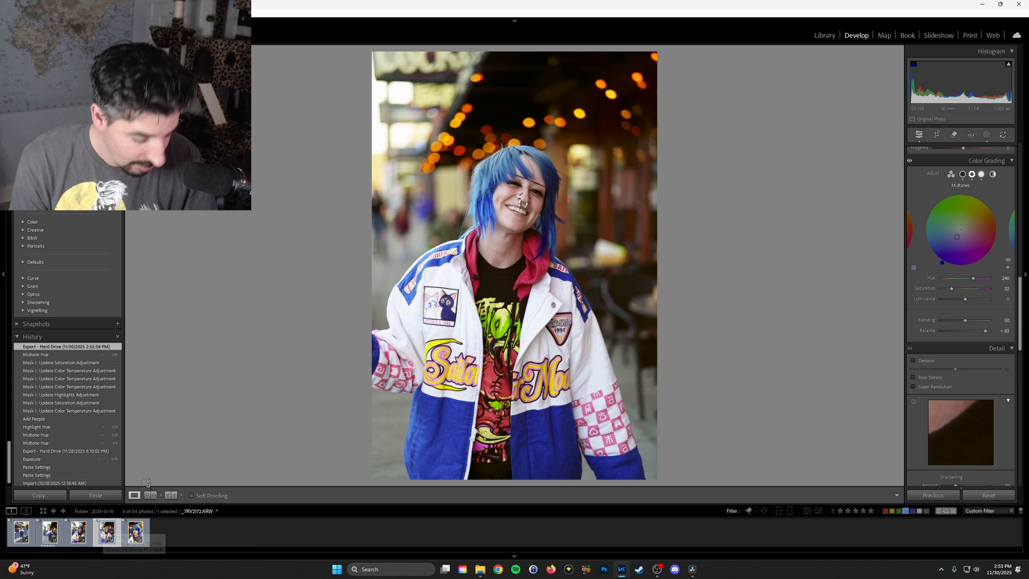
# Step: Switch to DaVinci Resolve and move the playhead to 01:00:35:03 on the _7RV2104.jpg clip
pyautogui.hotkey('alt', 'Tab')
pyautogui.scroll(-2, 620, 385)
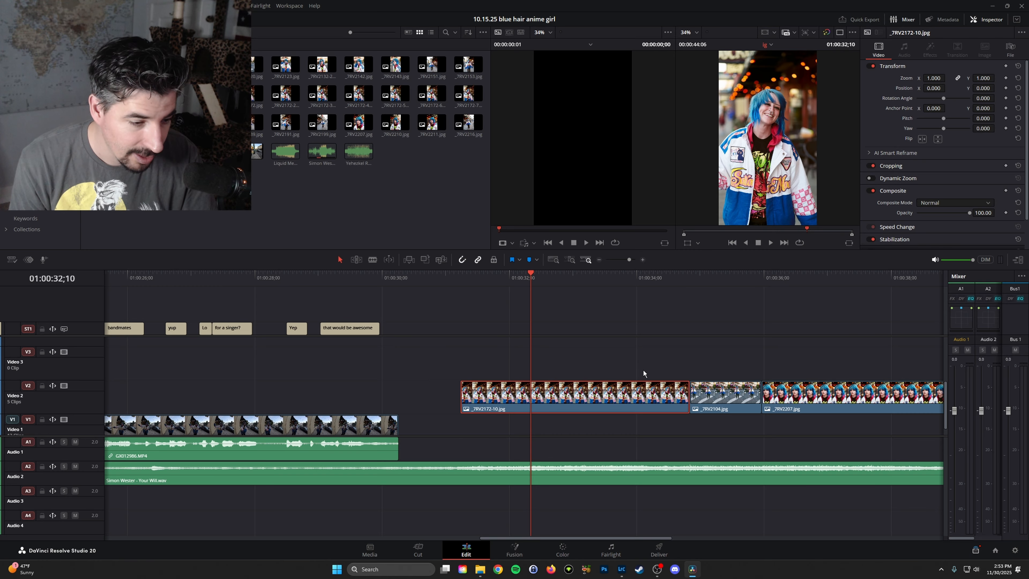
pyautogui.click(706, 281)
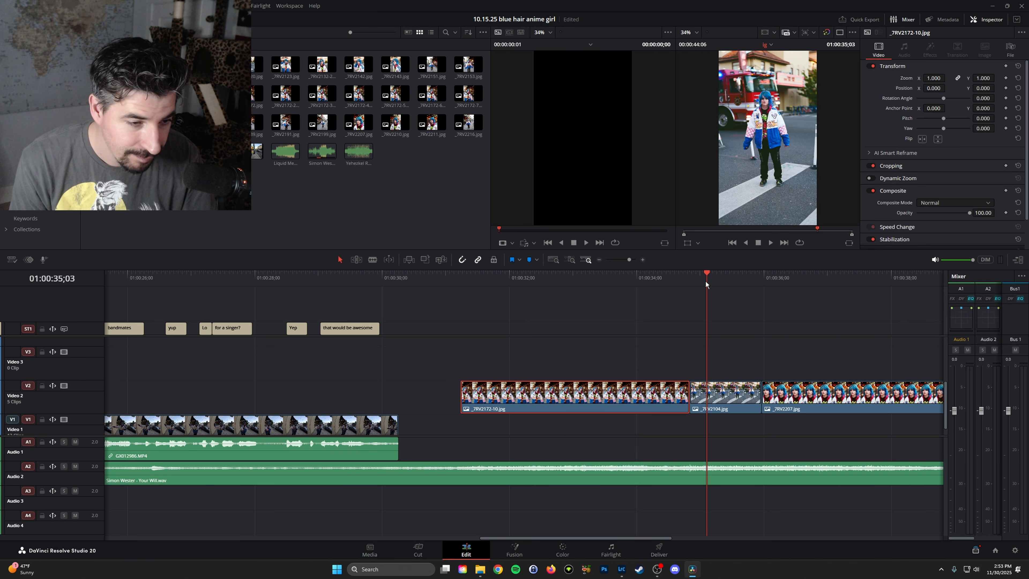
# Step: Switch to Lightroom Classic, open the fire truck portrait _7RV2104.ARW and set its shadow colour grading hue to 63
pyautogui.hotkey('alt', 'Tab')
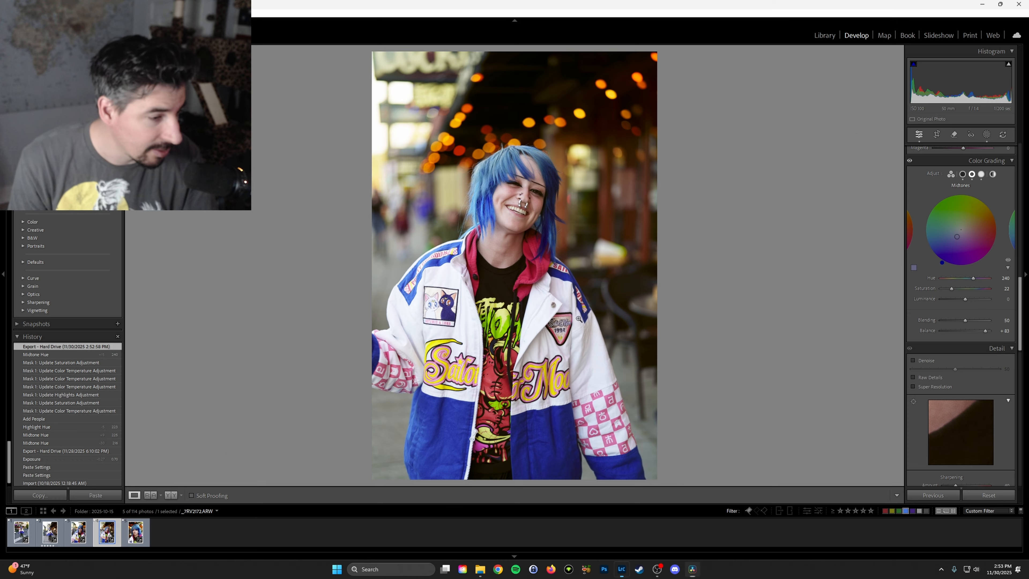
pyautogui.press('Left')
pyautogui.press('Left')
pyautogui.press('Left')
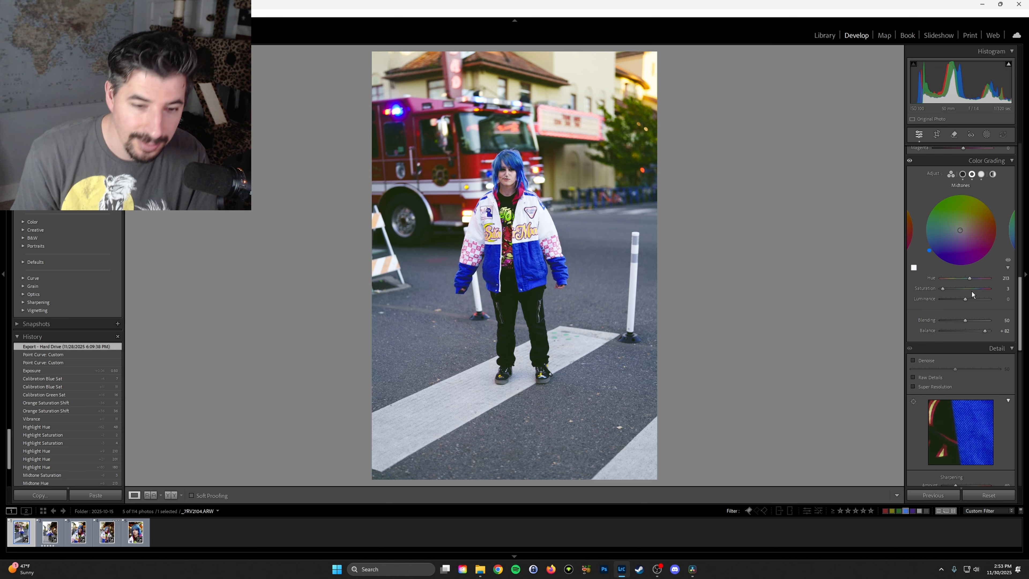
pyautogui.click(963, 174)
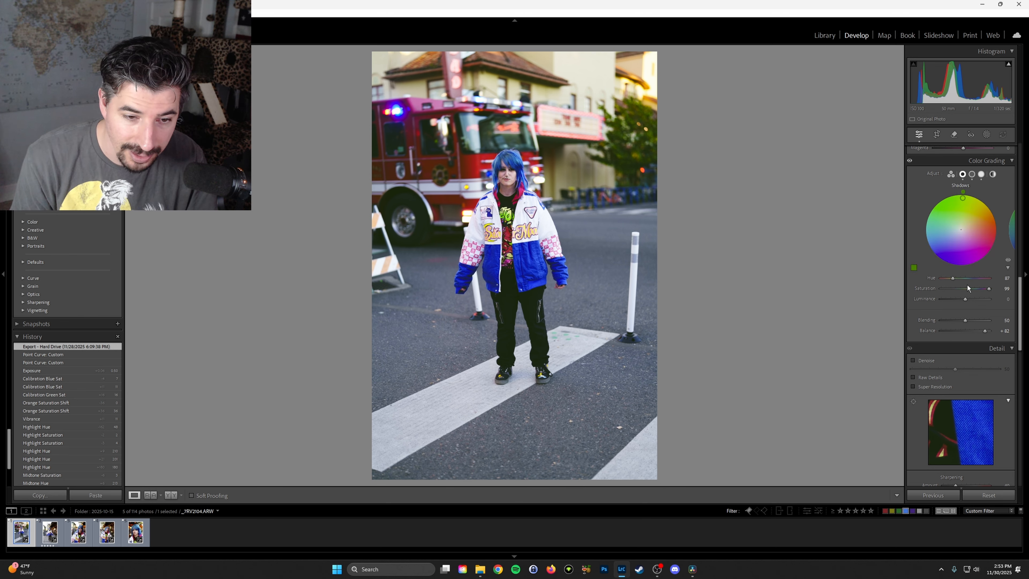
pyautogui.moveTo(953, 278); pyautogui.dragTo(950, 277)
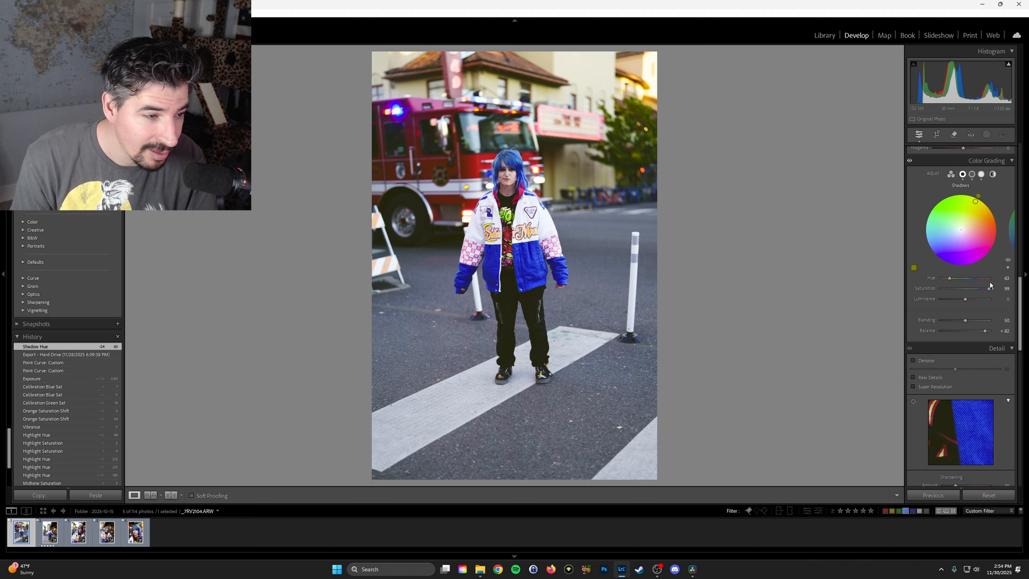
# Step: Set the fire truck portrait's midtone grading saturation to 14 and its highlight saturation to 4, comparing with highlight grading disabled
pyautogui.click(972, 174)
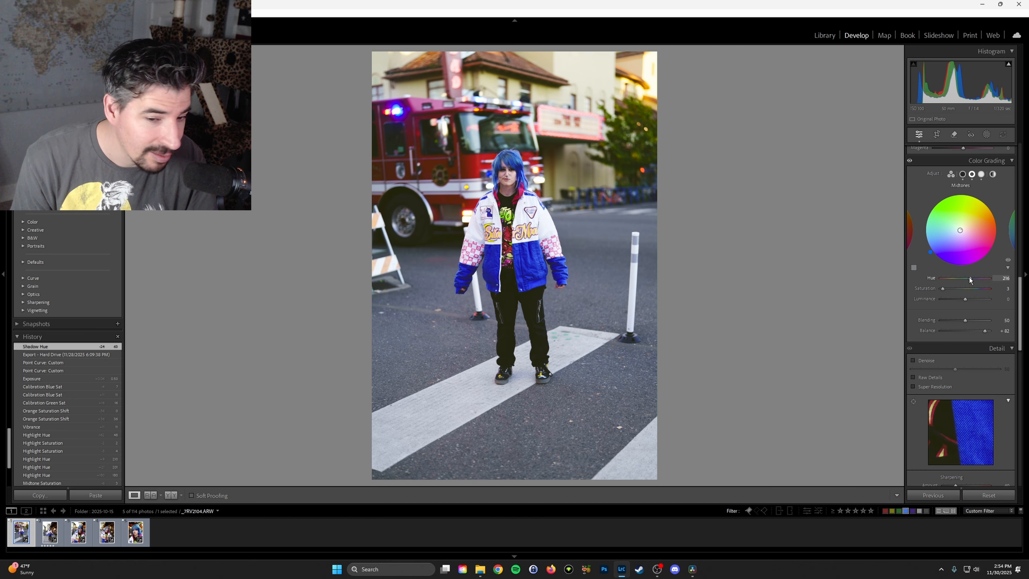
pyautogui.moveTo(943, 288); pyautogui.dragTo(952, 290)
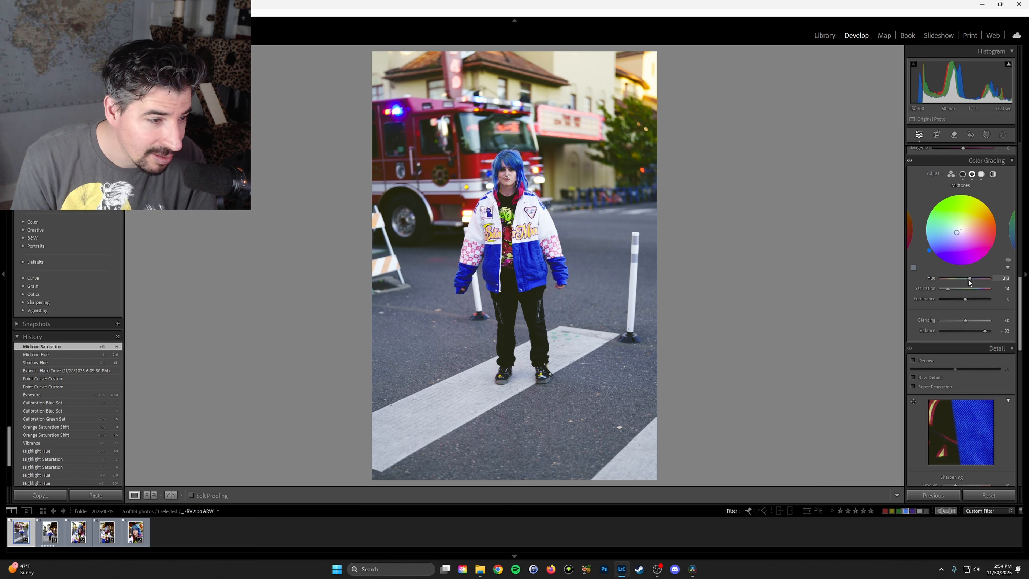
pyautogui.click(981, 174)
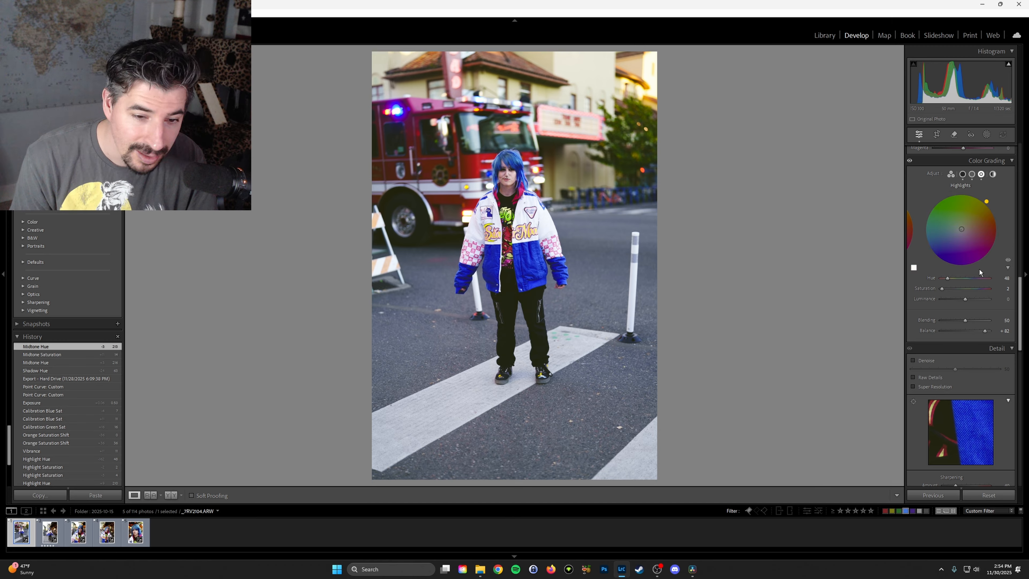
pyautogui.click(1008, 261)
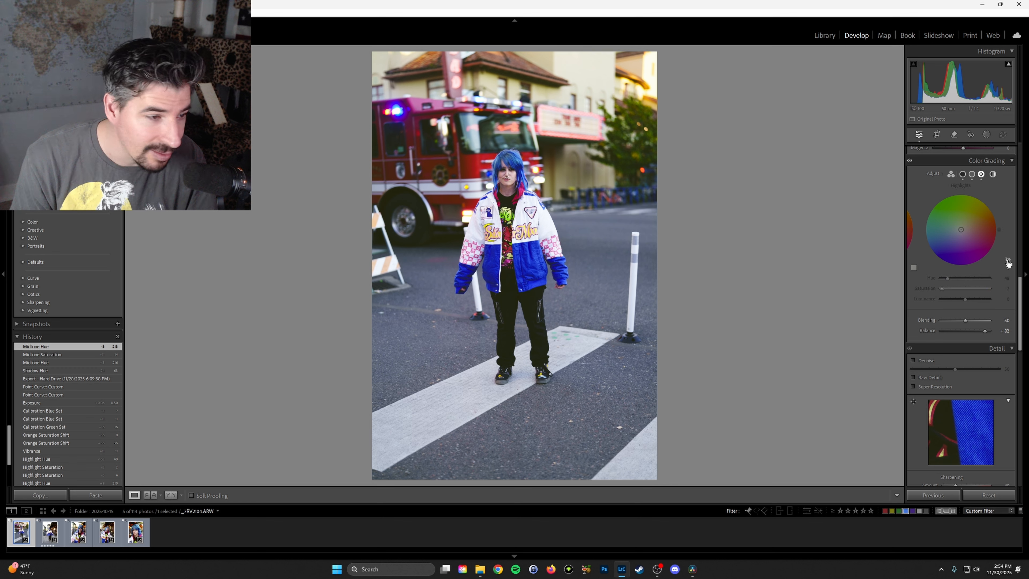
pyautogui.click(1008, 260)
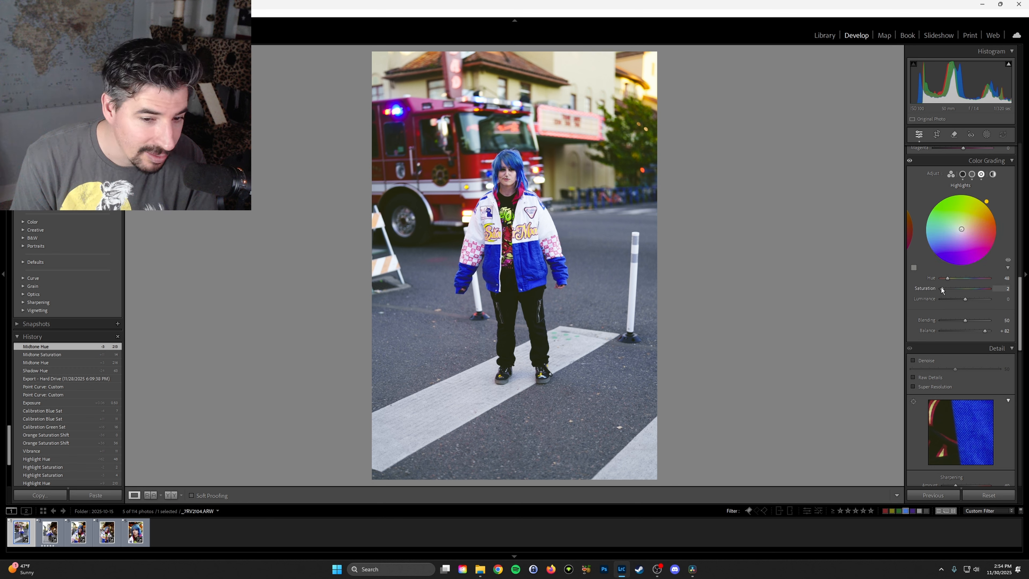
pyautogui.moveTo(942, 288); pyautogui.dragTo(940, 290)
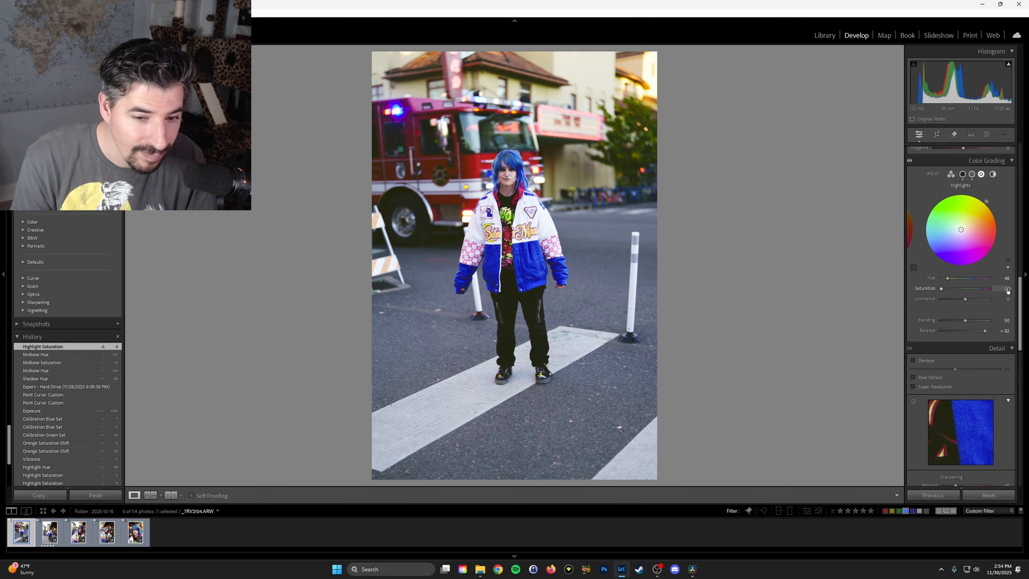
pyautogui.click(1000, 288)
pyautogui.write('4')
pyautogui.press('Return')
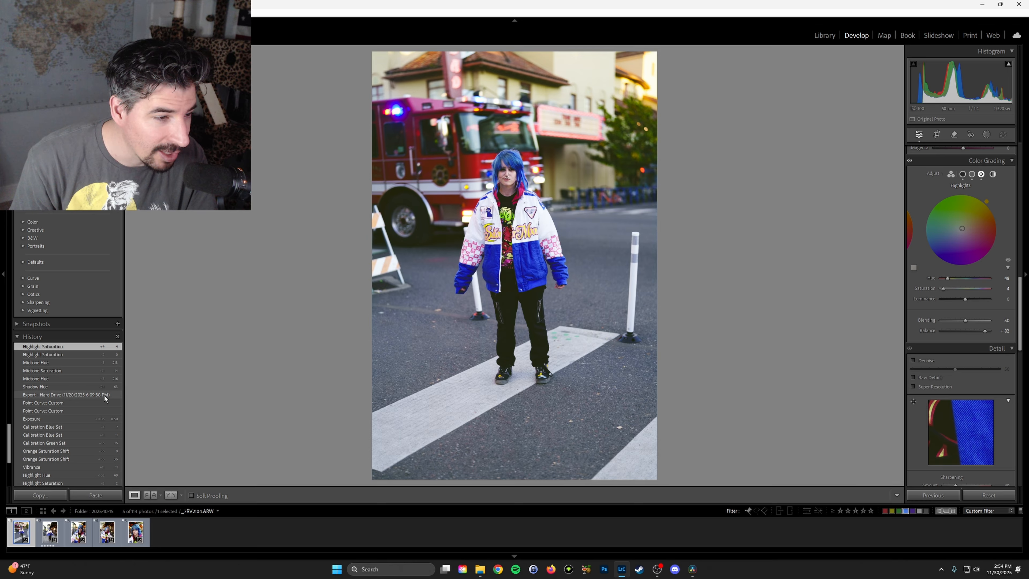
# Step: Export the portrait under a unique file name and add _7RV2104-2.jpg from the Untitled Export folder to Resolve's Video 3 track at 01:00:35:03
pyautogui.hotkey('ctrl', 'alt', 'shift', 'e')
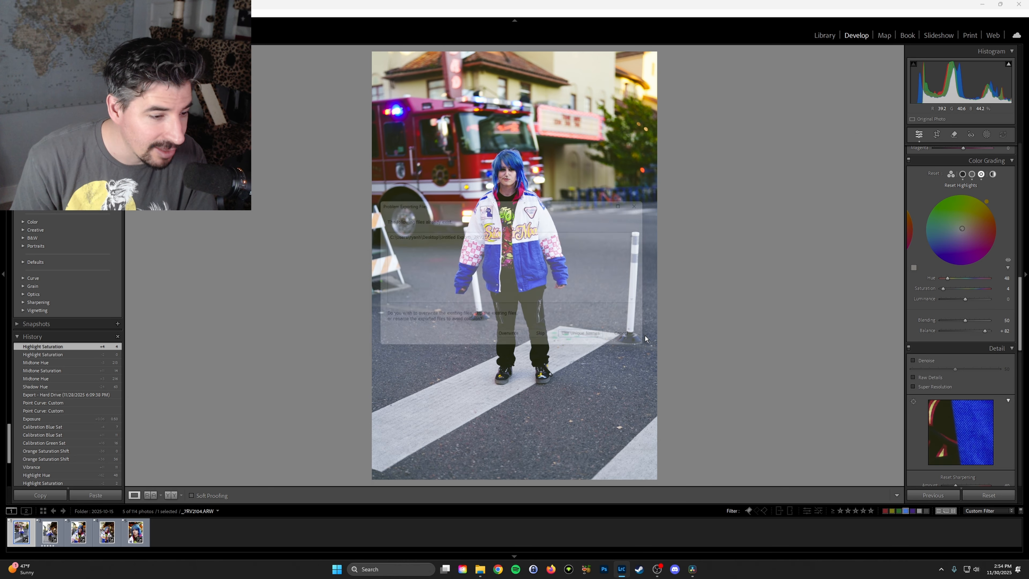
pyautogui.click(611, 344)
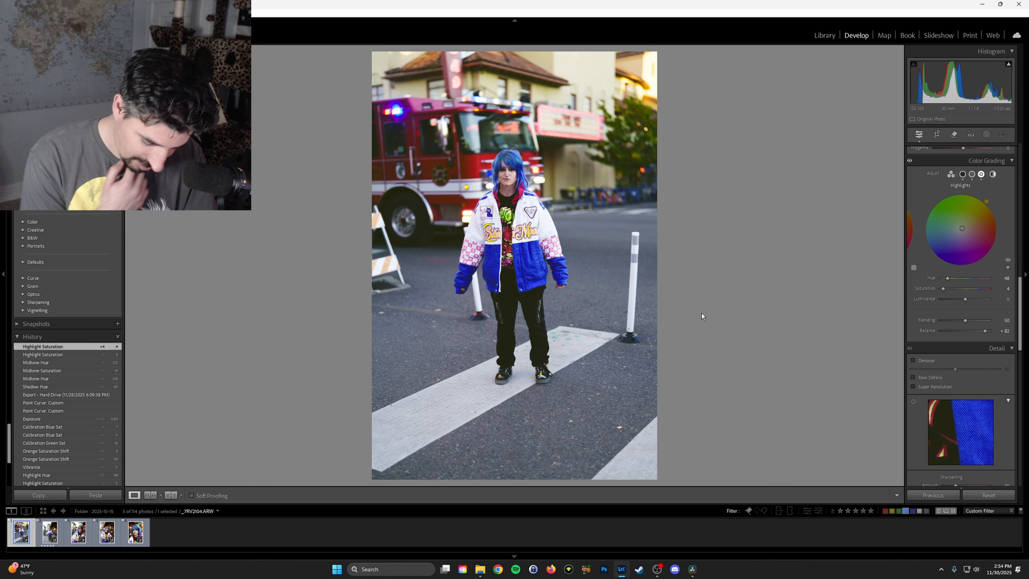
pyautogui.hotkey('alt', 'Tab')
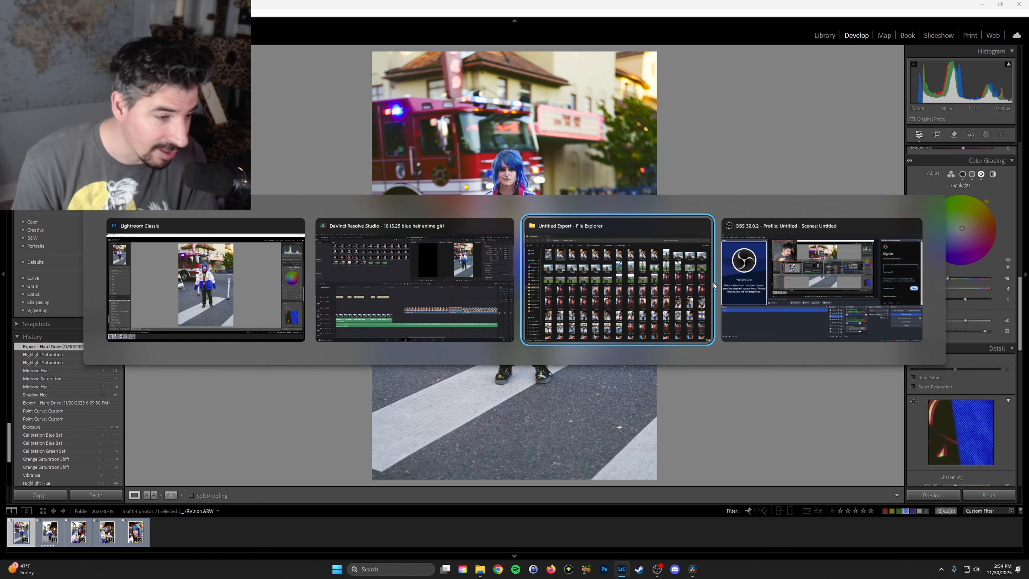
pyautogui.click(566, 288)
pyautogui.hotkey('alt', 'Tab')
pyautogui.hotkey('alt', 'Tab')
pyautogui.moveTo(207, 211); pyautogui.dragTo(729, 356)
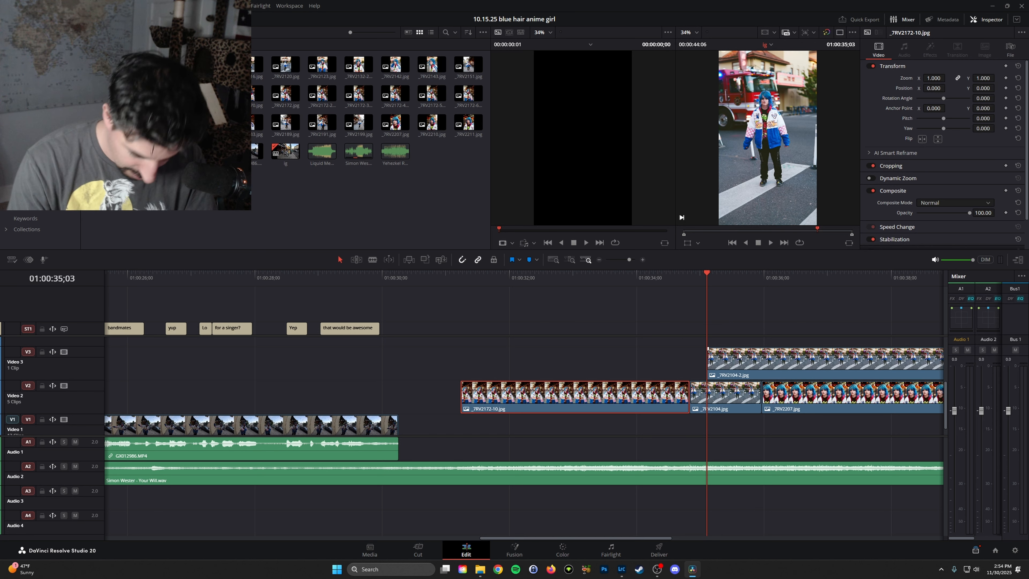
# Step: Switch to Lightroom Classic and set the fire truck portrait's shadow hue to 54, midtone saturation to 1 and midtone hue to 27
pyautogui.hotkey('alt', 'Tab')
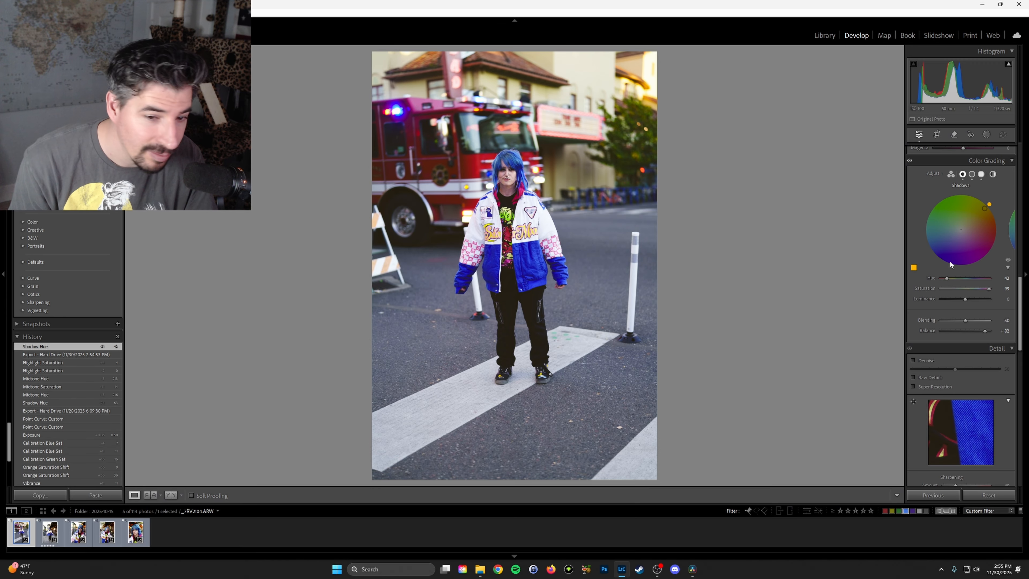
pyautogui.moveTo(946, 281); pyautogui.dragTo(949, 281)
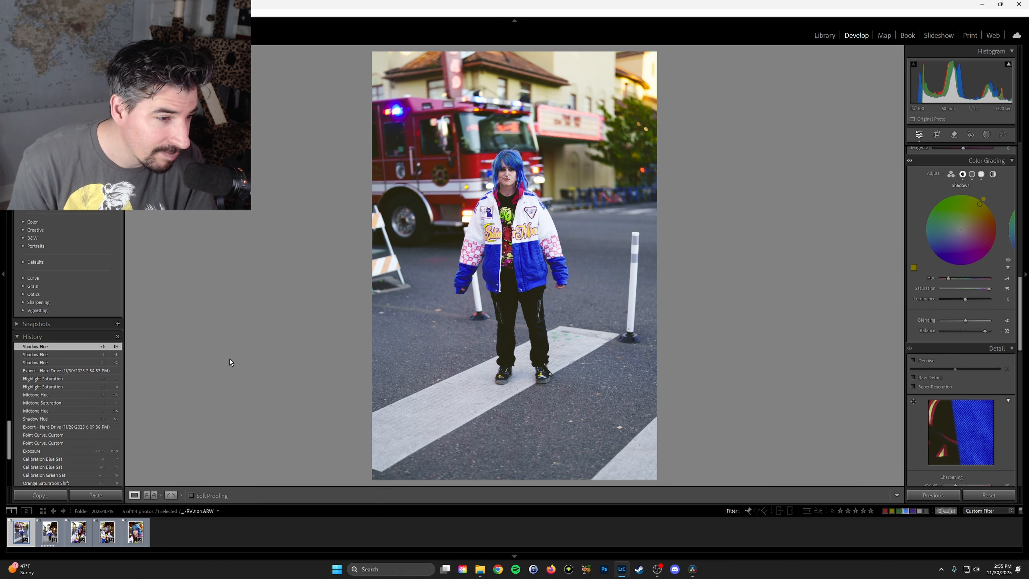
pyautogui.click(972, 175)
pyautogui.moveTo(949, 291); pyautogui.dragTo(939, 290)
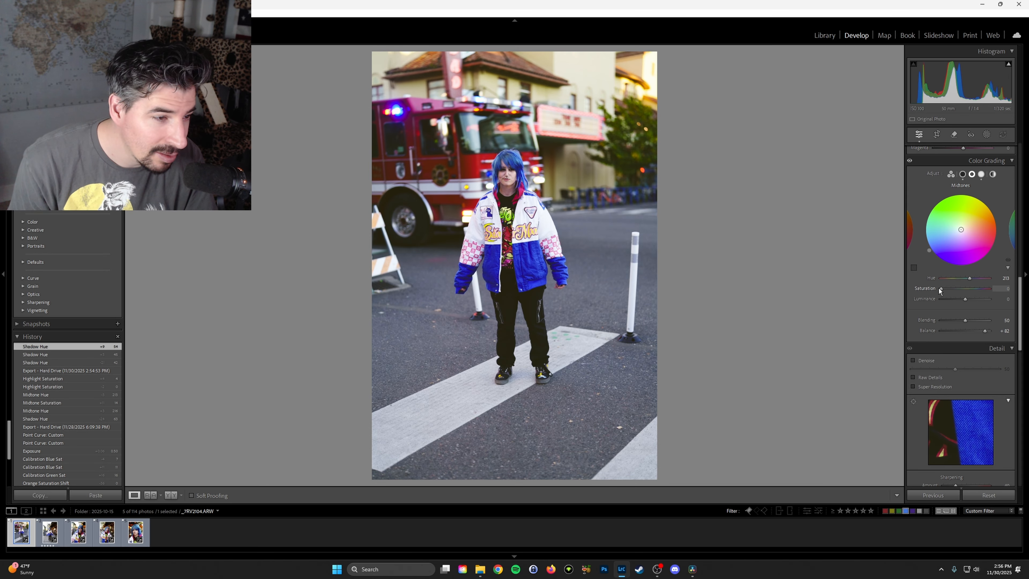
pyautogui.moveTo(992, 282); pyautogui.dragTo(946, 280)
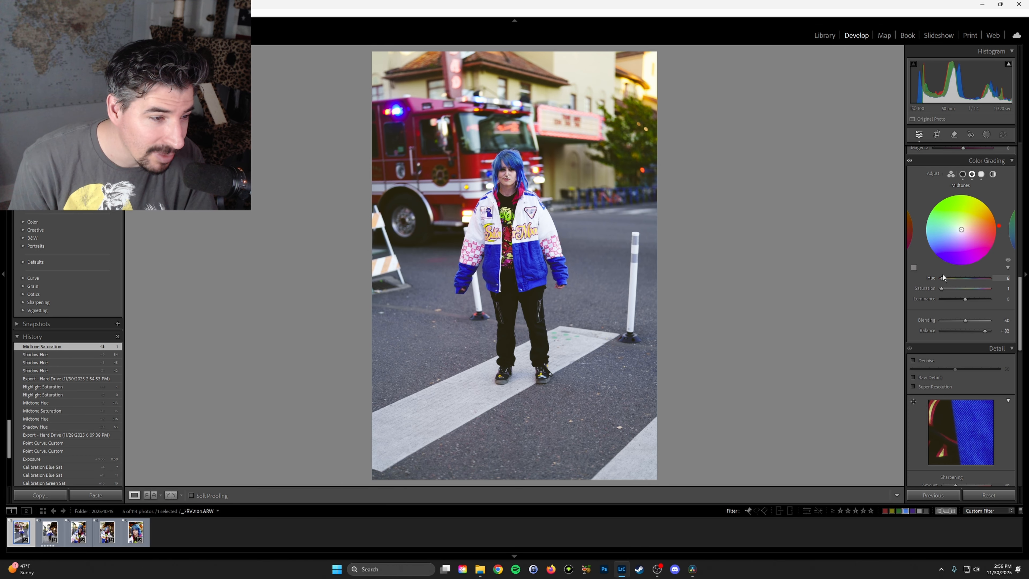
pyautogui.click(1008, 260)
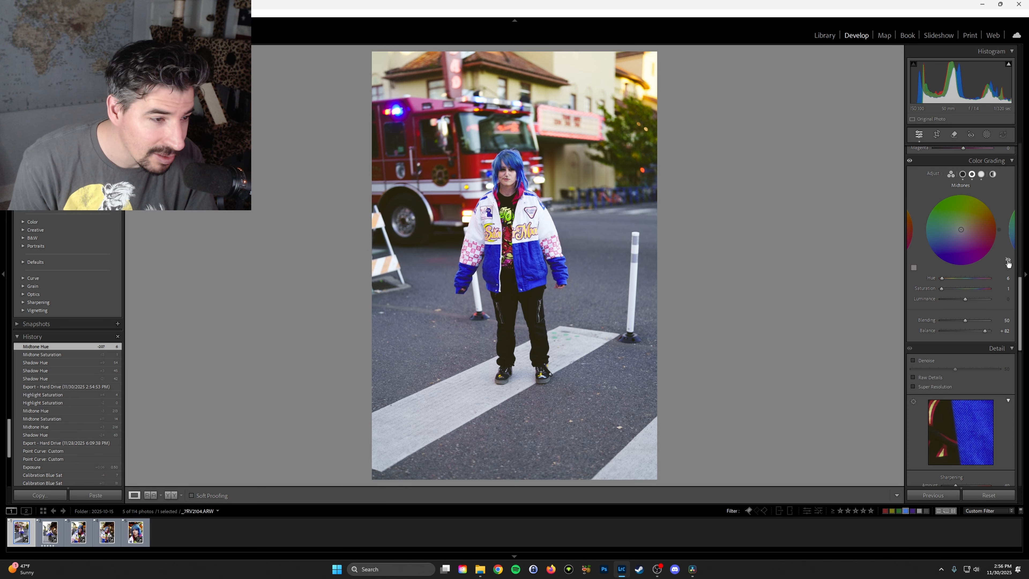
pyautogui.click(1008, 261)
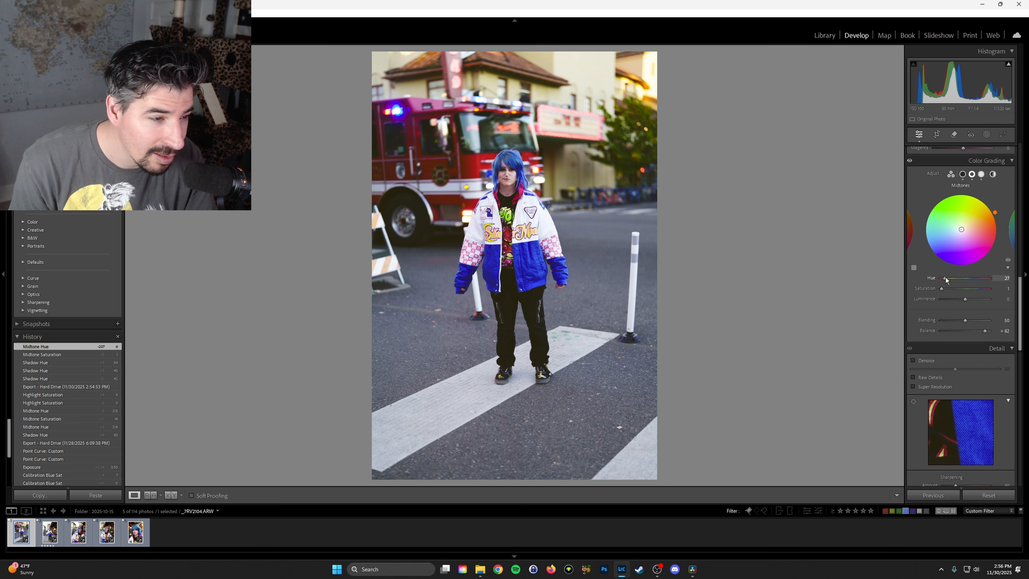
# Step: Compare the fire truck portrait with highlight grading off and on, and export it under a unique file name
pyautogui.click(982, 174)
pyautogui.click(1008, 260)
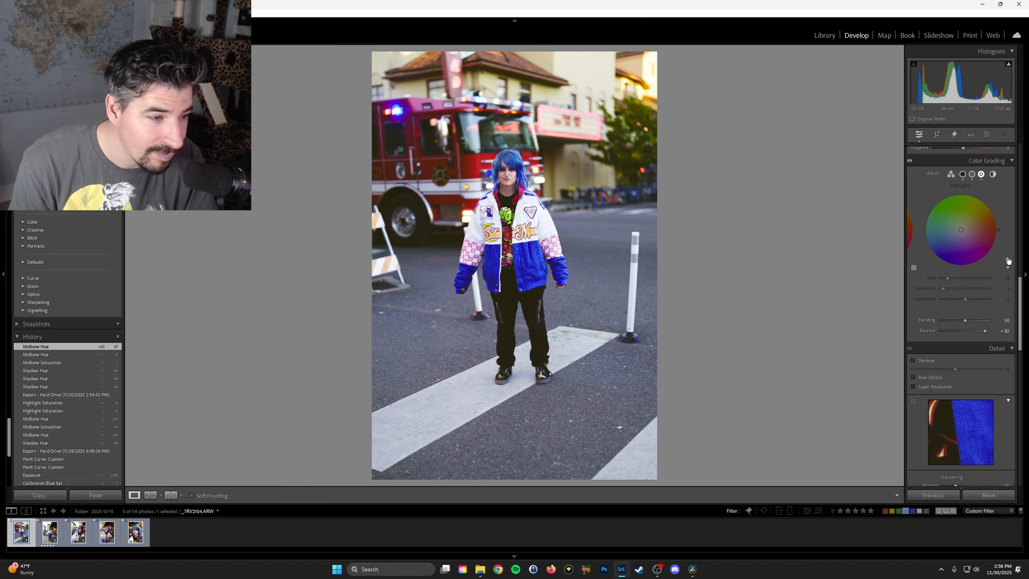
pyautogui.click(1008, 260)
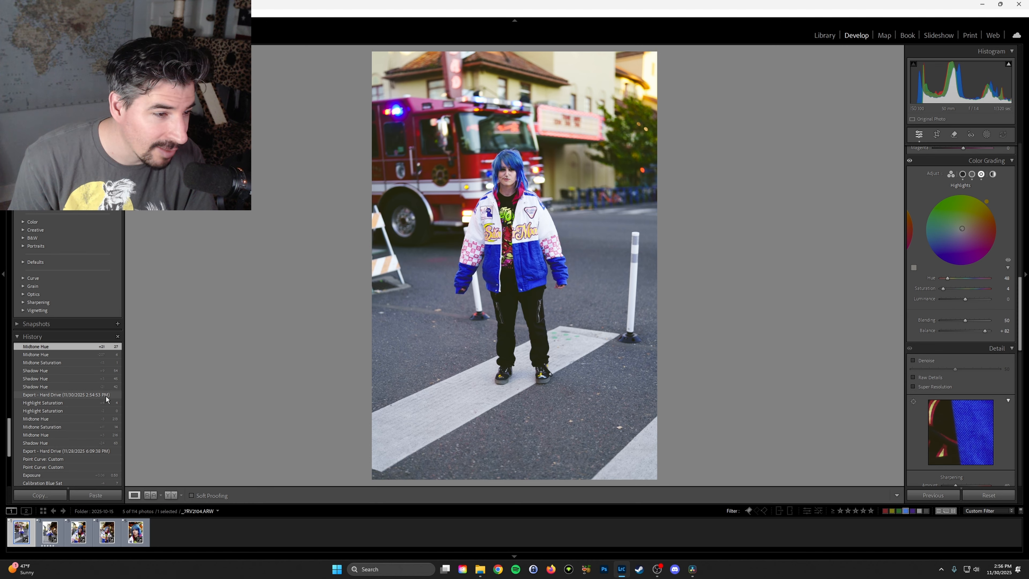
pyautogui.hotkey('ctrl', 'alt', 'shift', 'e')
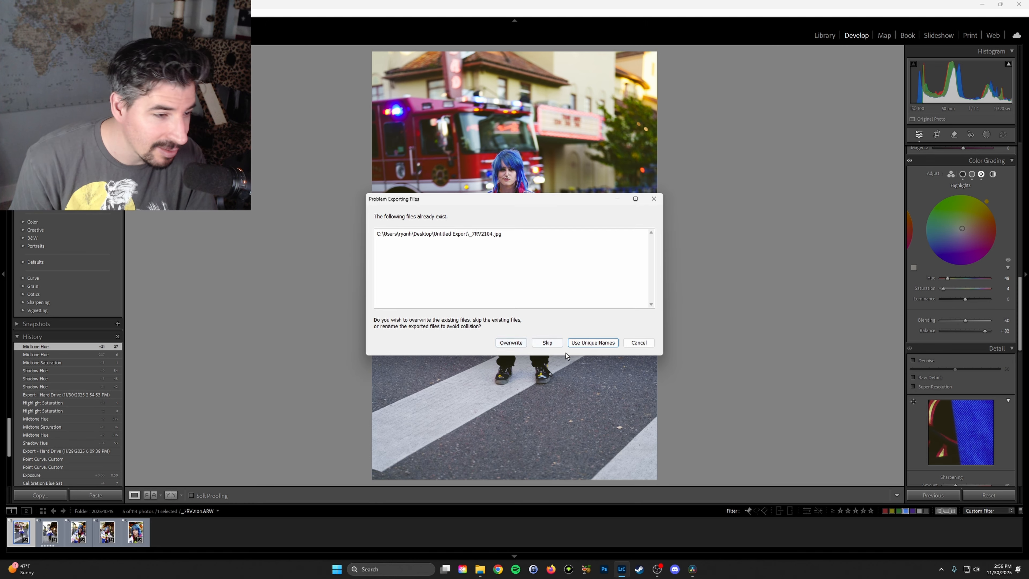
pyautogui.click(599, 345)
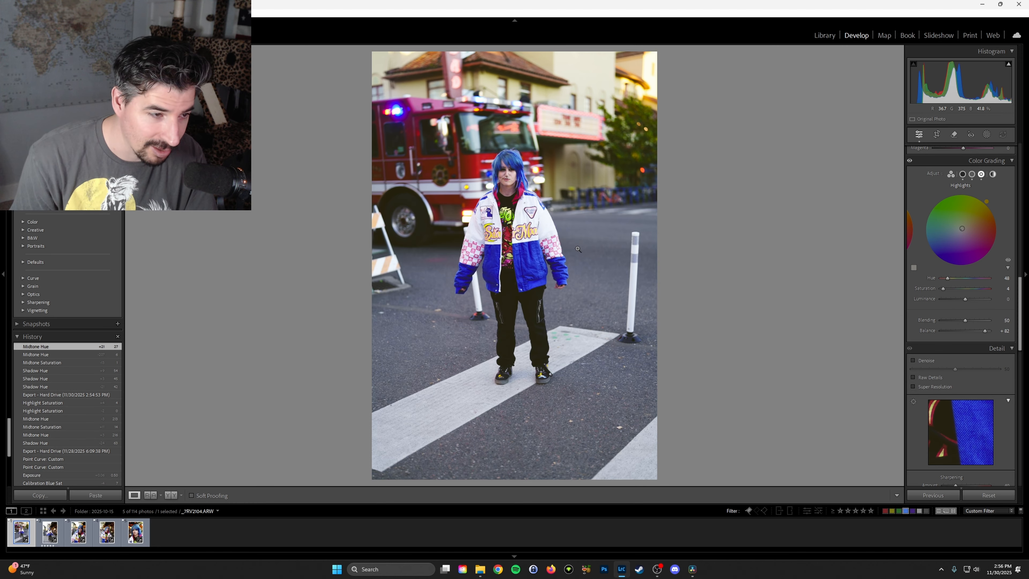
# Step: Switch to DaVinci Resolve and delete the _7RV2104-3.jpg clip from the Video 3 track
pyautogui.hotkey('alt', 'Tab')
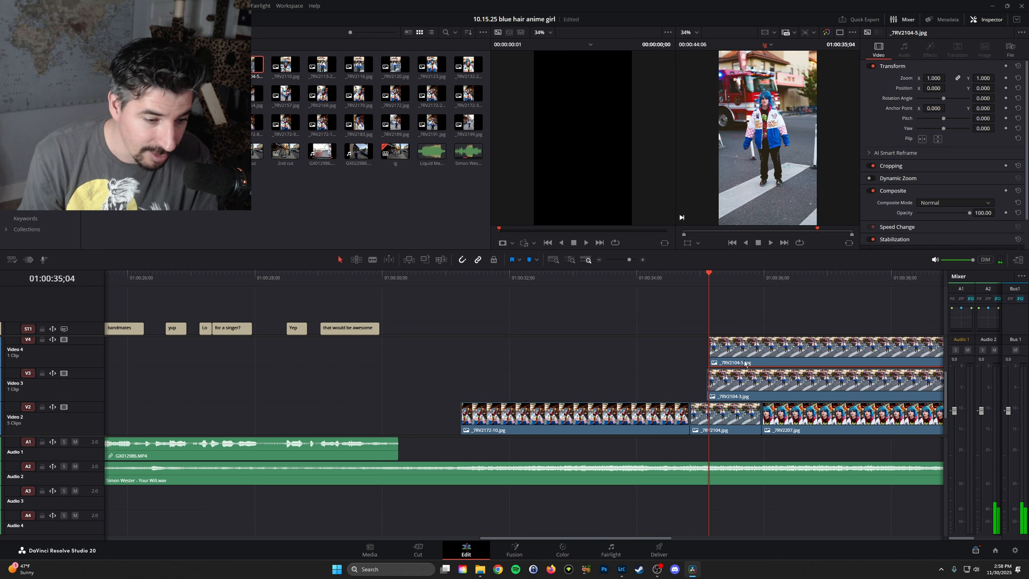
pyautogui.click(733, 379)
pyautogui.press('Delete')
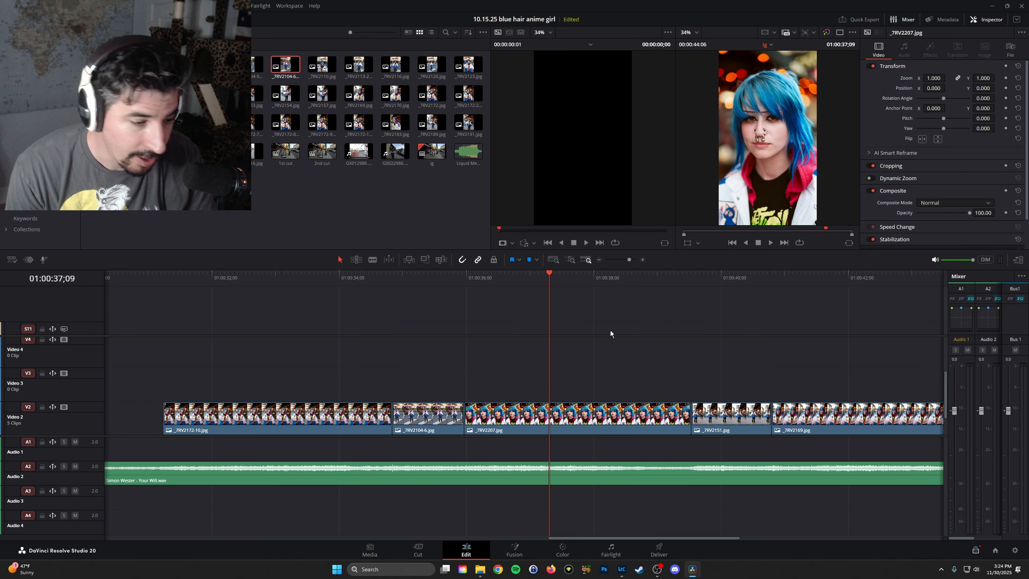
# Step: Switch to Lightroom Classic, set the close-up portrait _7RV2207.ARW's exposure to 0.40 and export it under a unique file name
pyautogui.hotkey('alt', 'Tab')
pyautogui.hotkey('alt', 'Tab')
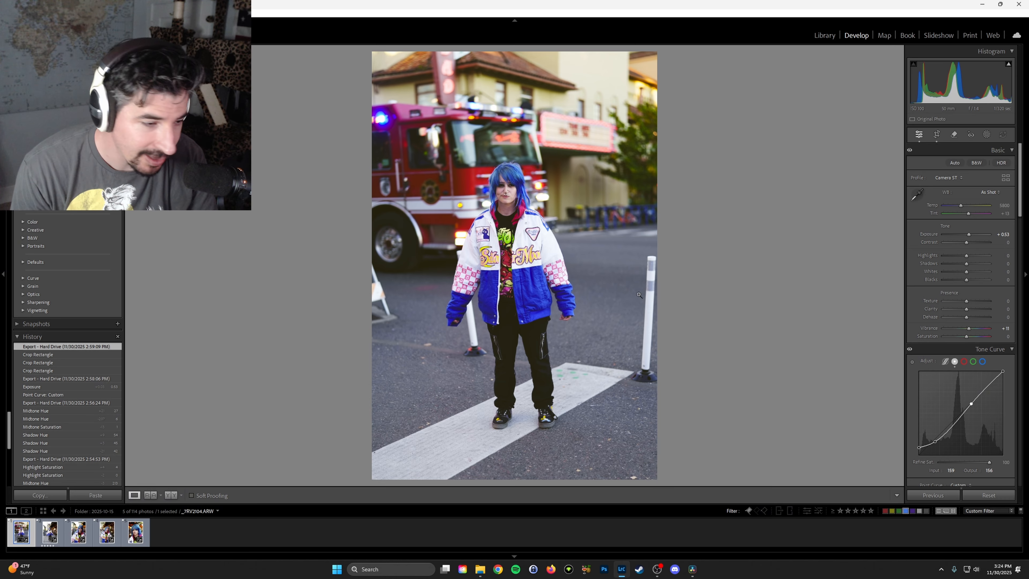
pyautogui.click(134, 537)
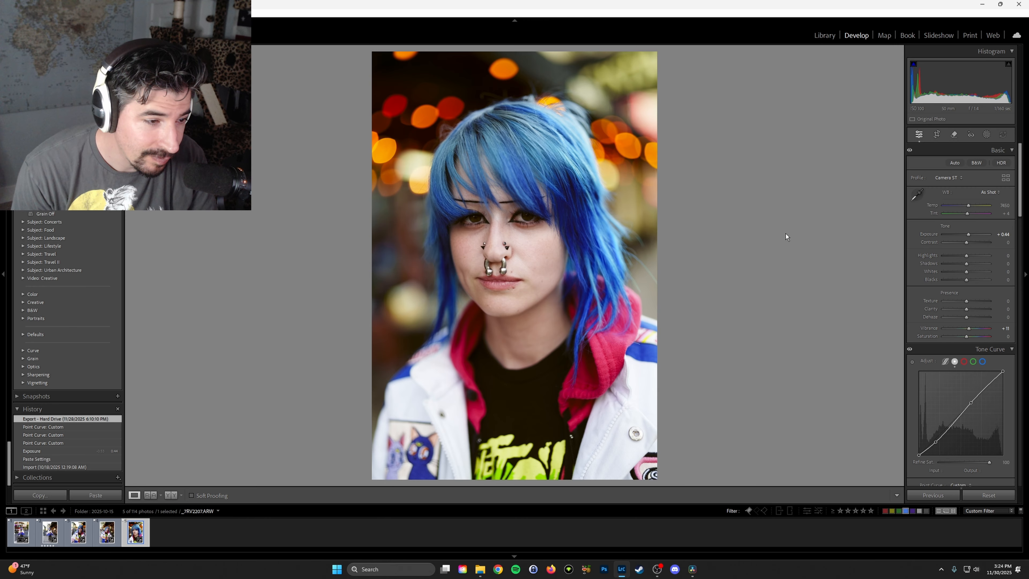
pyautogui.click(1004, 236)
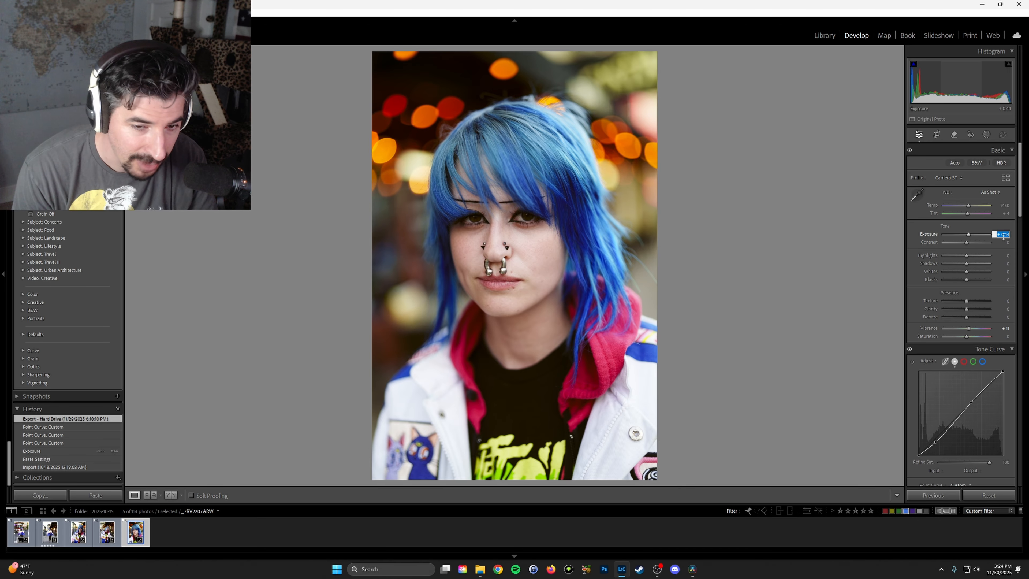
pyautogui.write('.4')
pyautogui.press('Return')
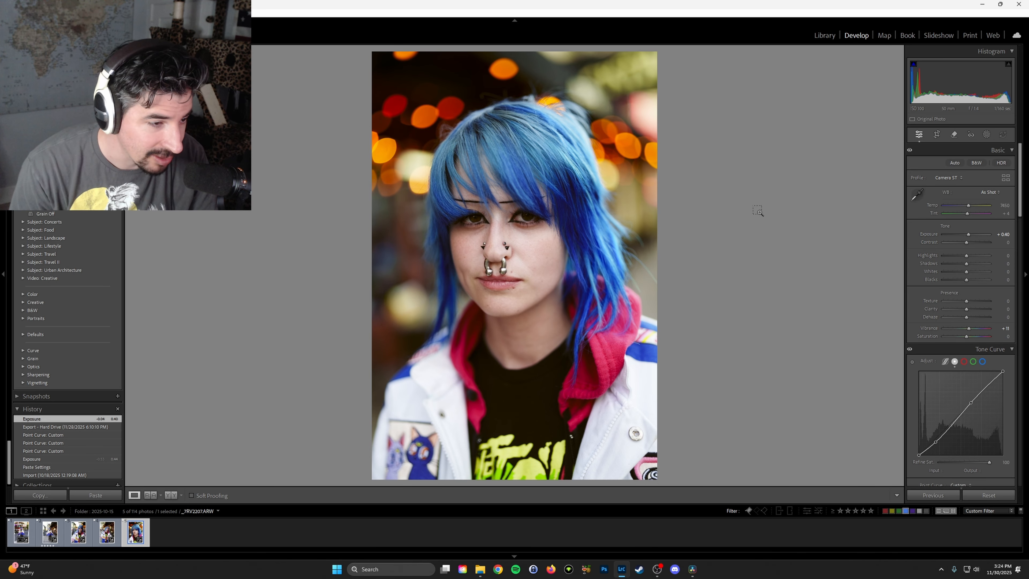
pyautogui.hotkey('ctrl', 'alt', 'shift', 'e')
pyautogui.click(593, 343)
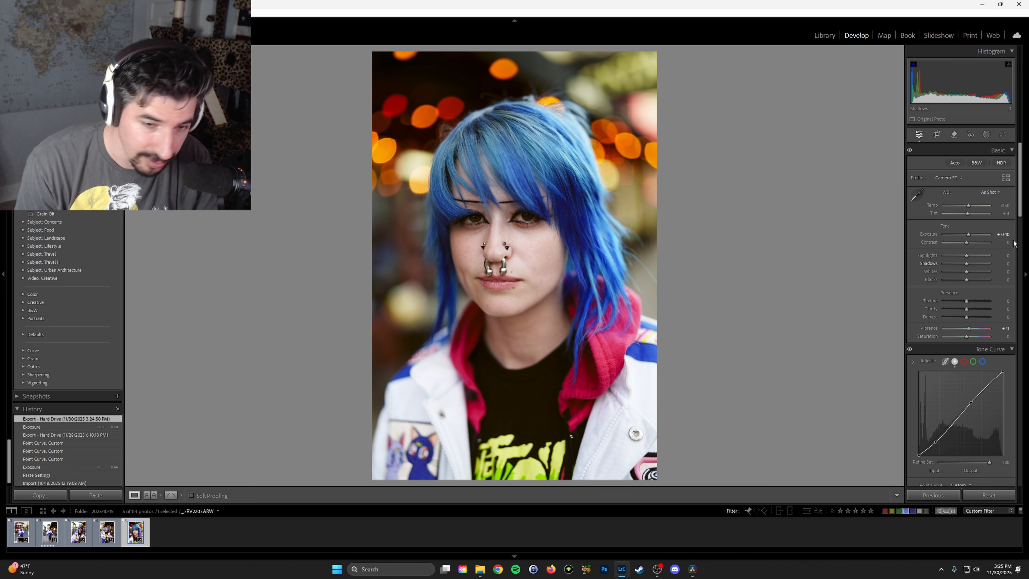
# Step: Set the close-up portrait _7RV2207.ARW's exposure to 0.36 and export it under a unique file name
pyautogui.click(1003, 234)
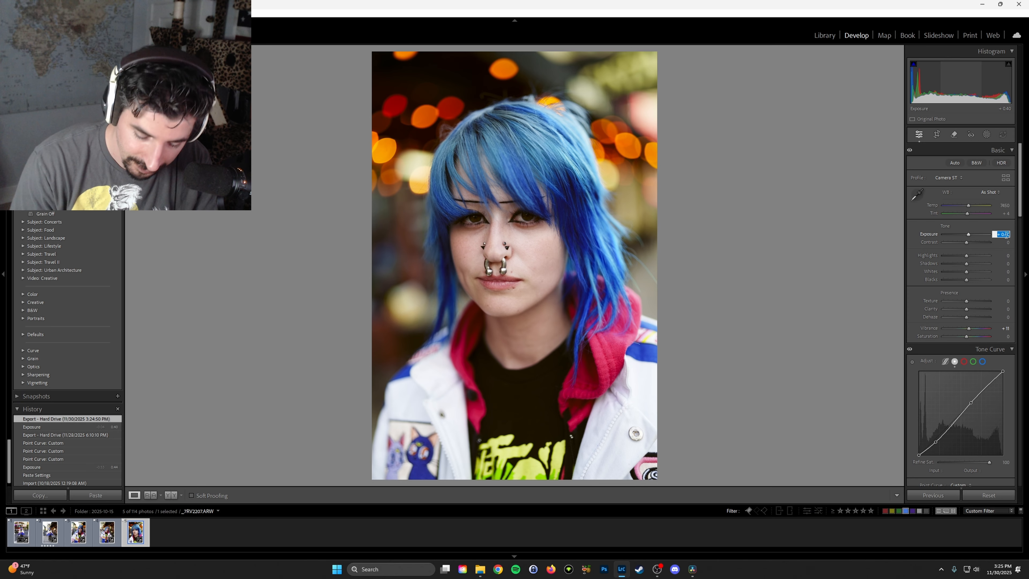
pyautogui.write('.38')
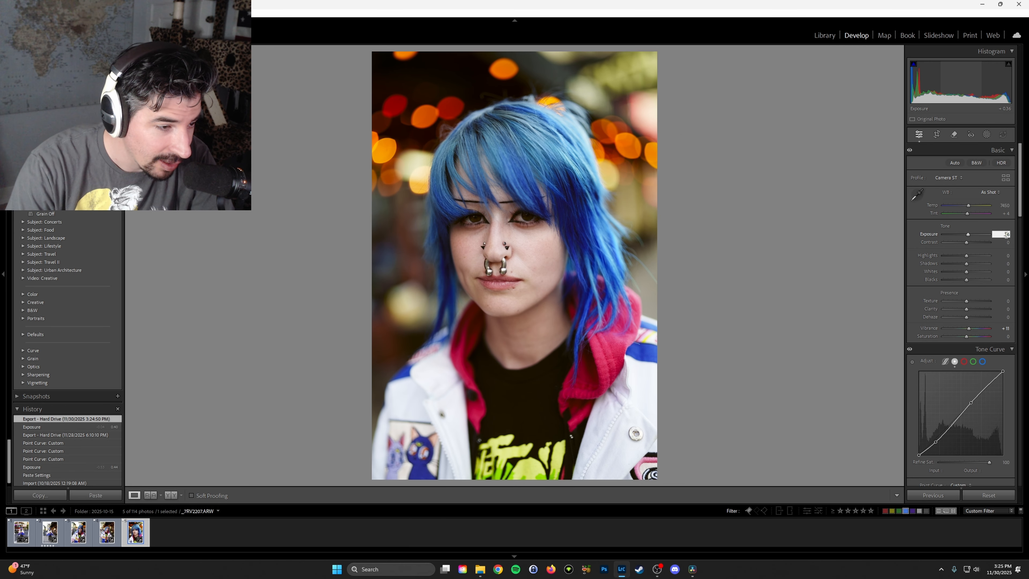
pyautogui.press('Return')
pyautogui.hotkey('ctrl', 'alt', 'shift', 'e')
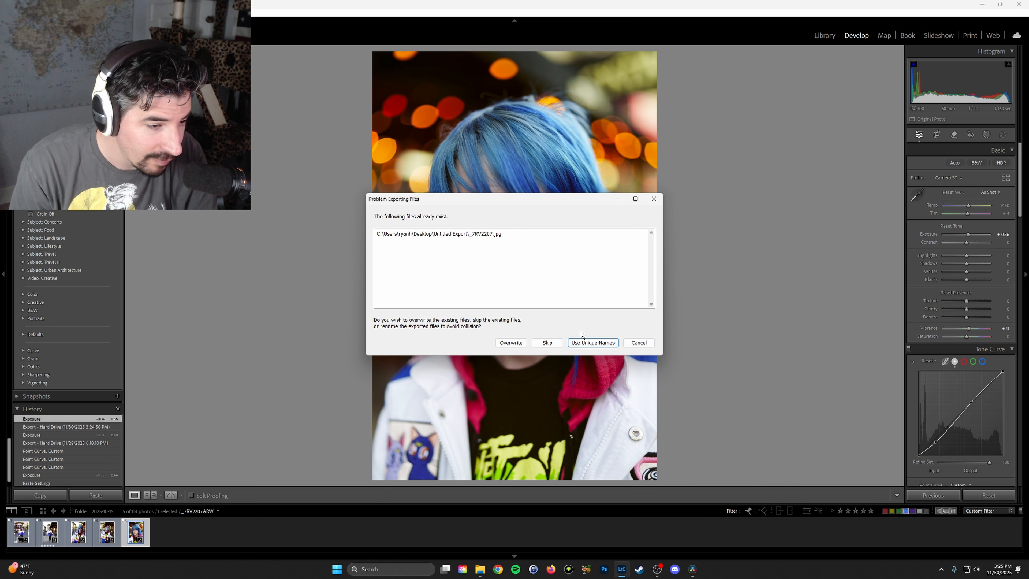
pyautogui.click(583, 343)
# Step: Switch to DaVinci Resolve, bringing in the exported _7RV2207-3.jpg, and position it on Video 4 above the _7RV2207-2.jpg clip
pyautogui.hotkey('alt', 'Tab')
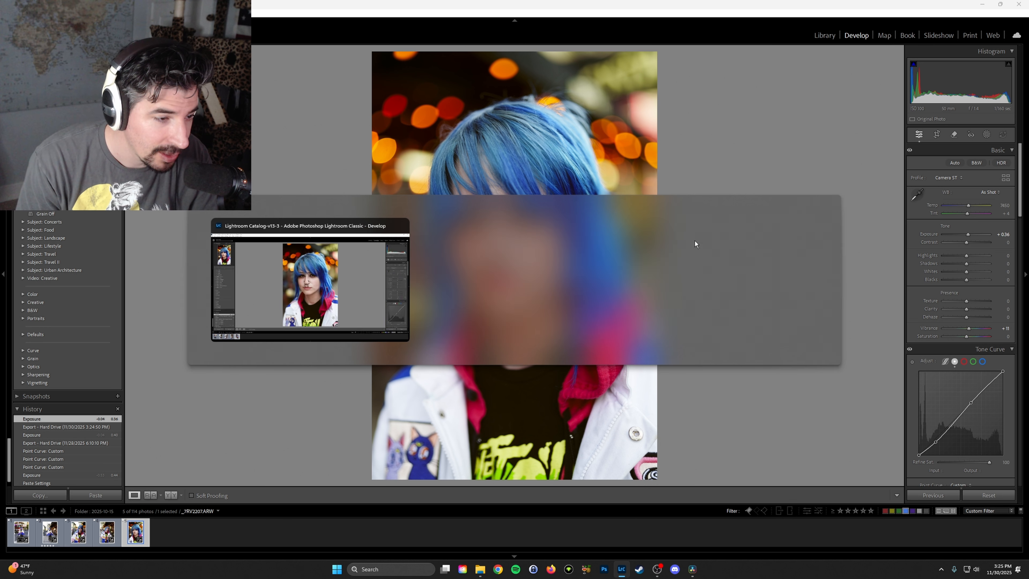
pyautogui.hotkey('alt', 'Tab')
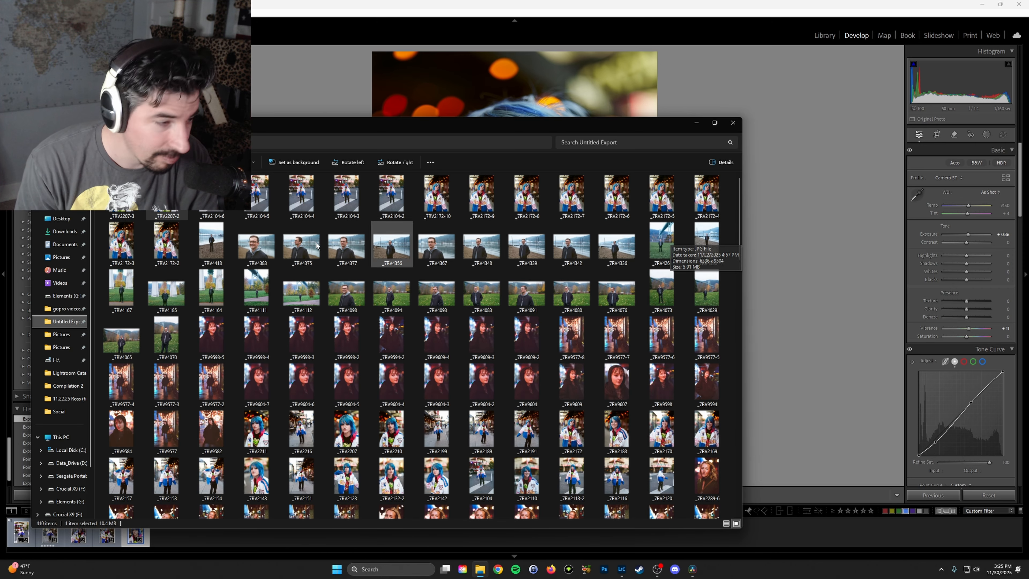
pyautogui.hotkey('alt', 'Tab')
pyautogui.moveTo(572, 279); pyautogui.dragTo(559, 349)
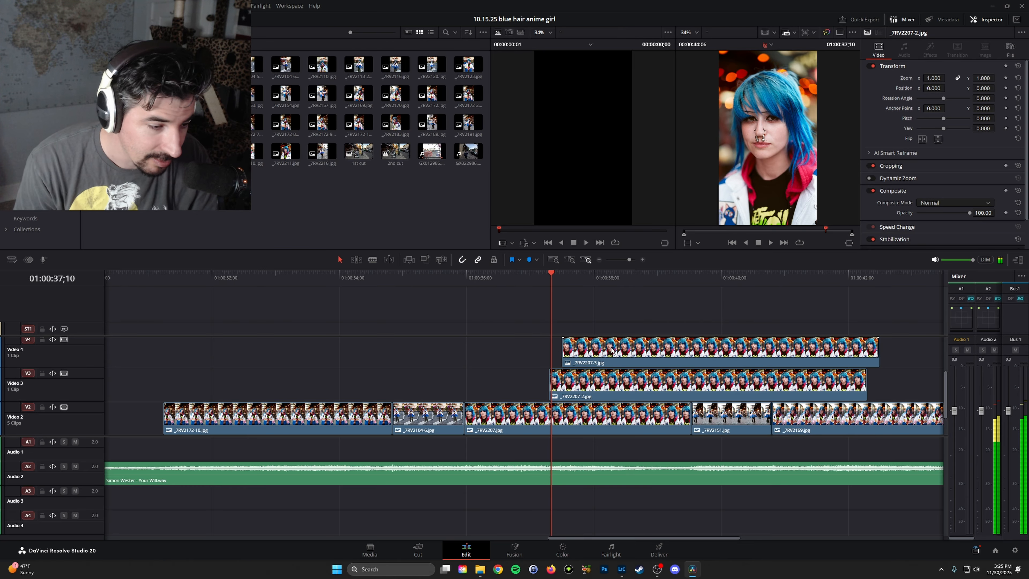
pyautogui.moveTo(561, 353); pyautogui.dragTo(552, 353)
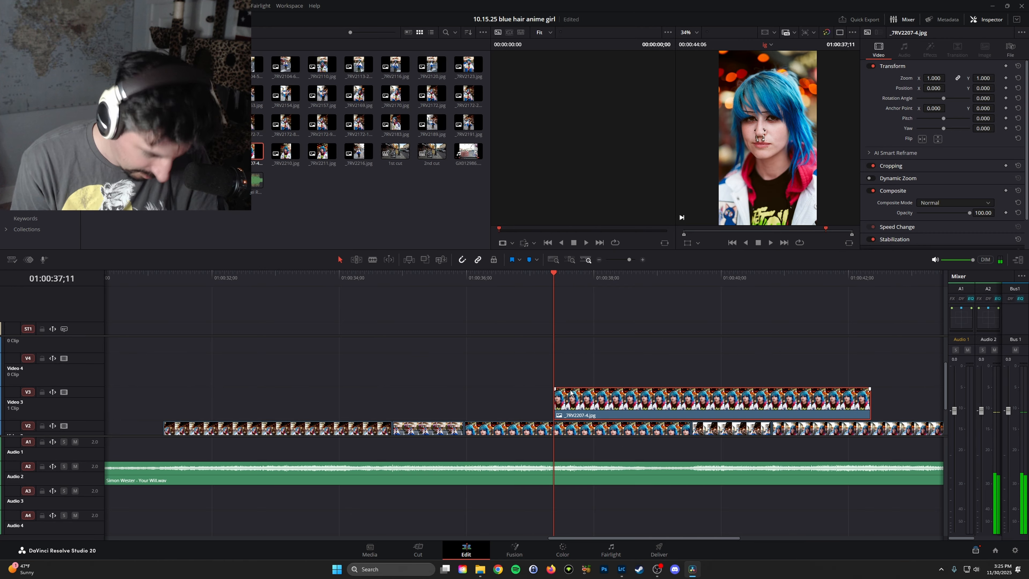
# Step: Switch to Lightroom Classic, adjust the close-up's lower tone curve point to input 52, output 38, and export under a unique file name
pyautogui.hotkey('alt', 'Tab')
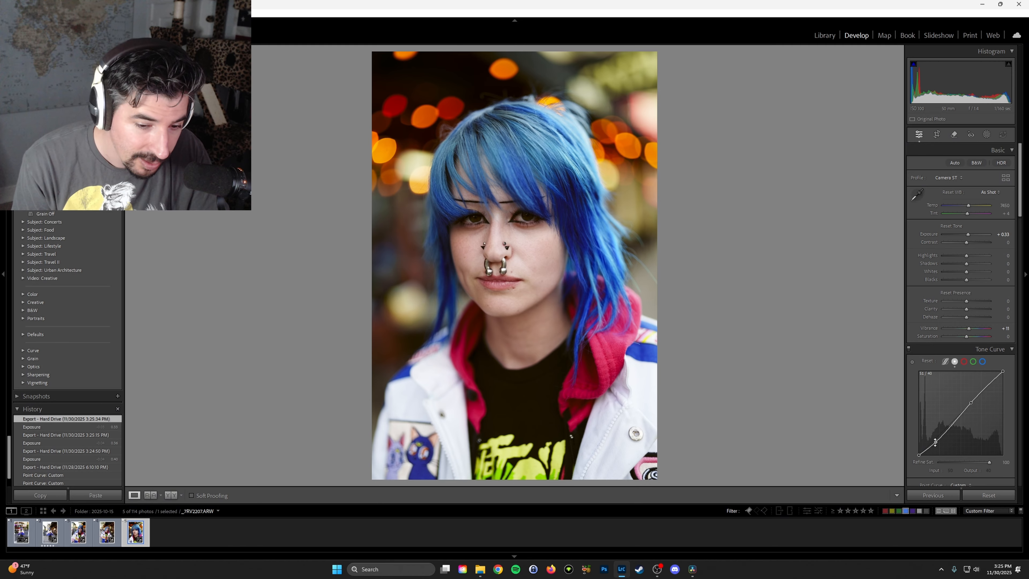
pyautogui.moveTo(935, 442); pyautogui.dragTo(936, 442)
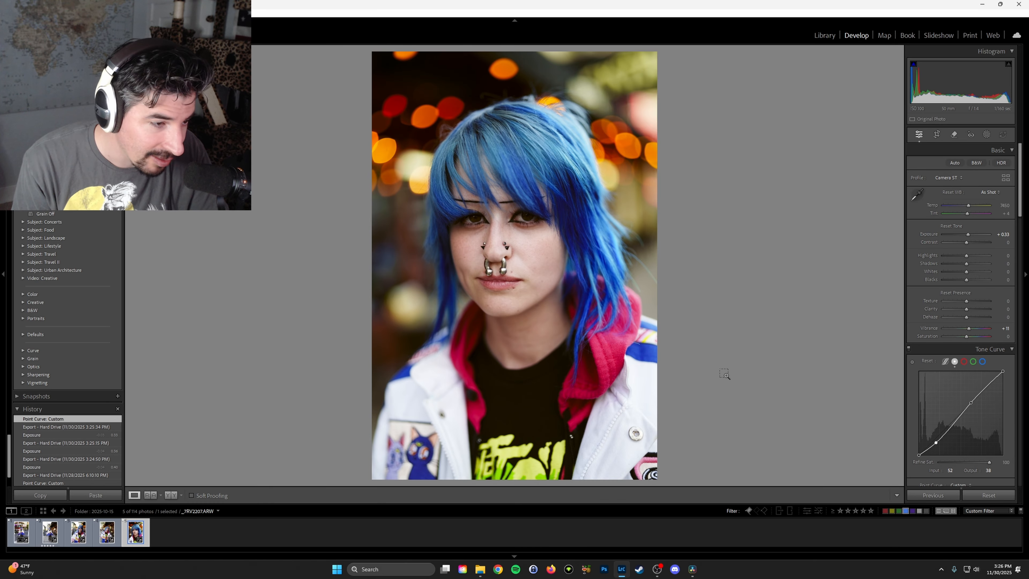
pyautogui.hotkey('ctrl', 'alt', 'shift', 'e')
pyautogui.click(613, 340)
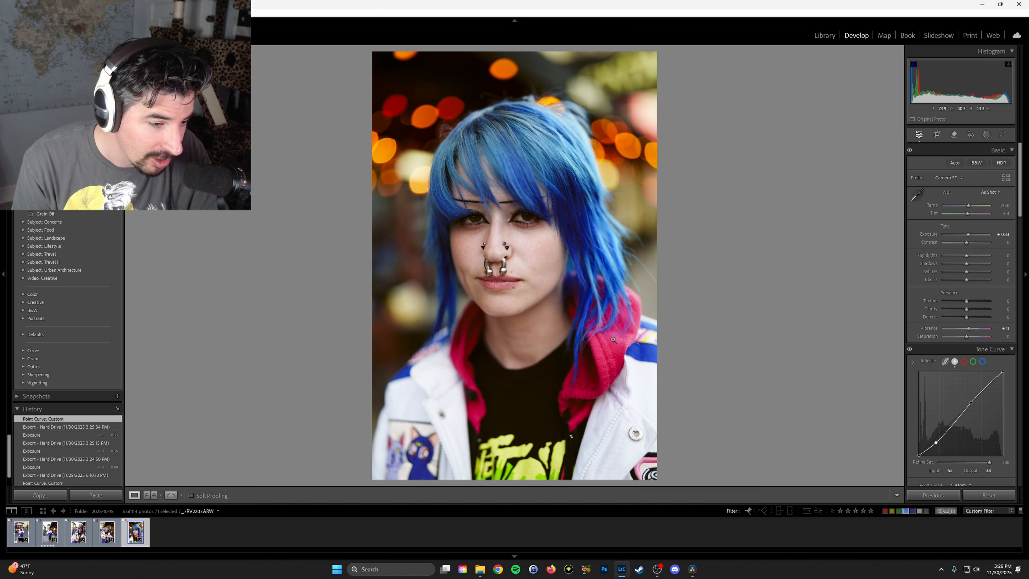
# Step: Set the close-up portrait's exposure to 0.30 and export this version under a unique file name
pyautogui.click(1004, 236)
pyautogui.write('.3')
pyautogui.press('Return')
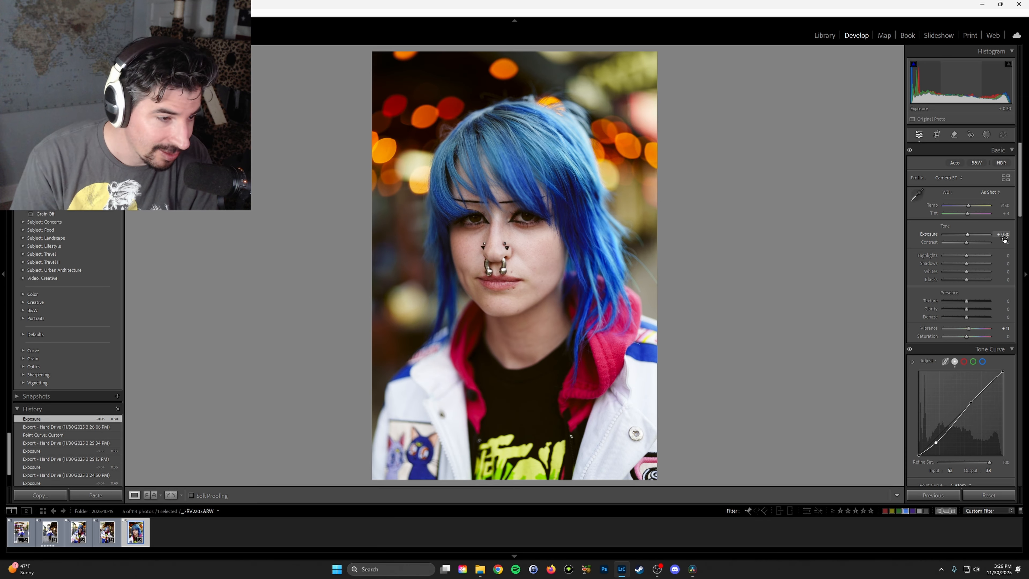
pyautogui.hotkey('ctrl', 'alt', 'shift', 'e')
pyautogui.click(592, 346)
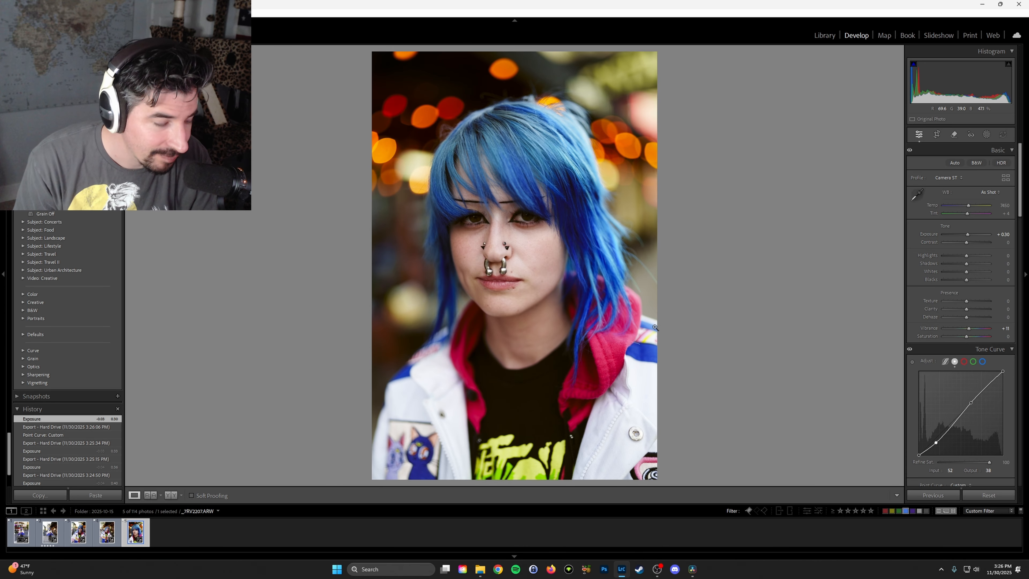
# Step: Switch to DaVinci Resolve, delete the _7RV2207-4.jpg and _7RV2207-5.jpg clips, and compare _7RV2207-6.jpg with the original clip below it
pyautogui.hotkey('alt', 'Tab')
pyautogui.moveTo(525, 381); pyautogui.dragTo(588, 413)
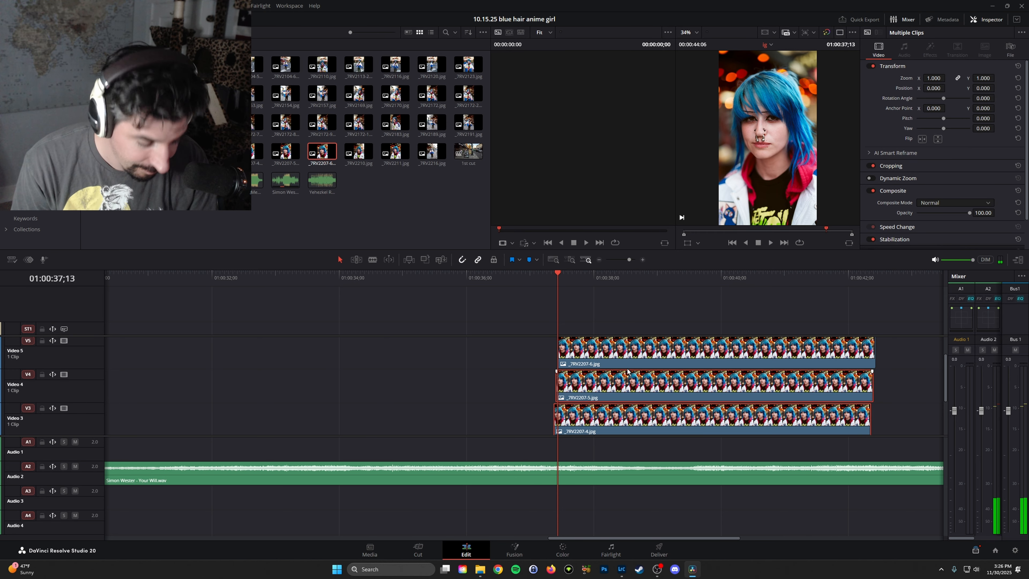
pyautogui.press('Delete')
pyautogui.moveTo(624, 359)
pyautogui.mouseDown()
pyautogui.moveTo(638, 465)
pyautogui.moveTo(616, 356)
pyautogui.moveTo(631, 356)
pyautogui.mouseUp()
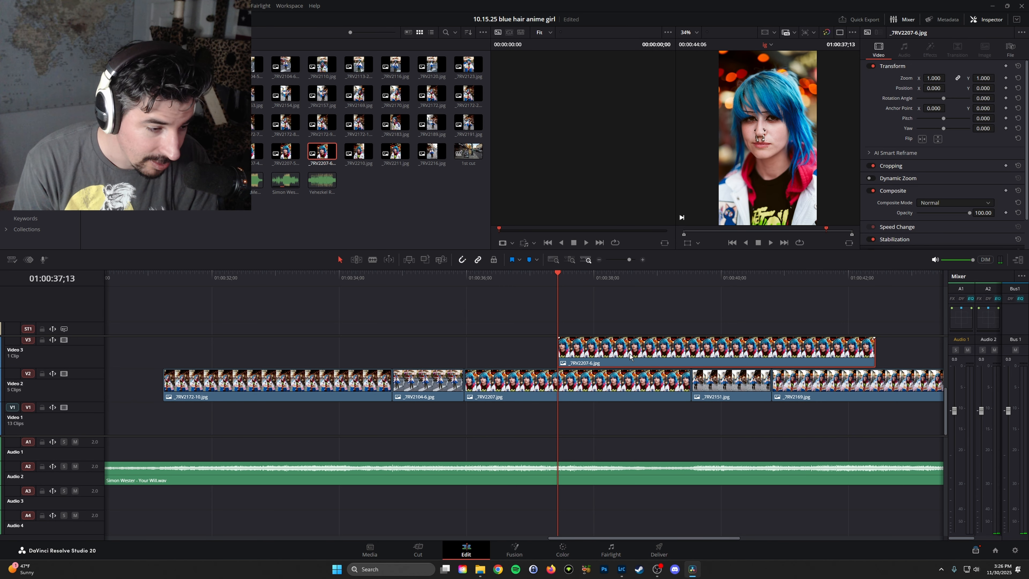
pyautogui.press('Left')
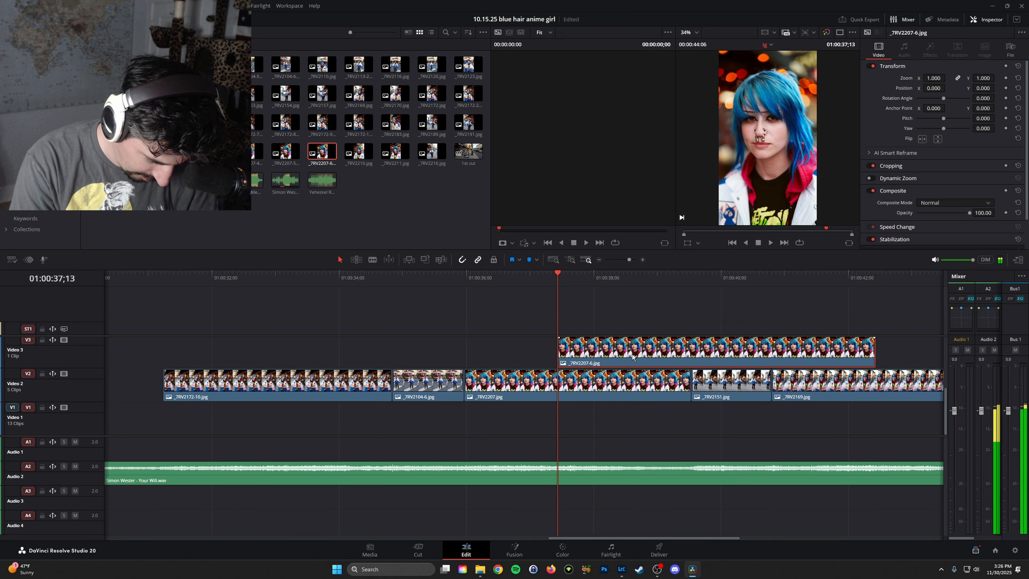
pyautogui.press('Right')
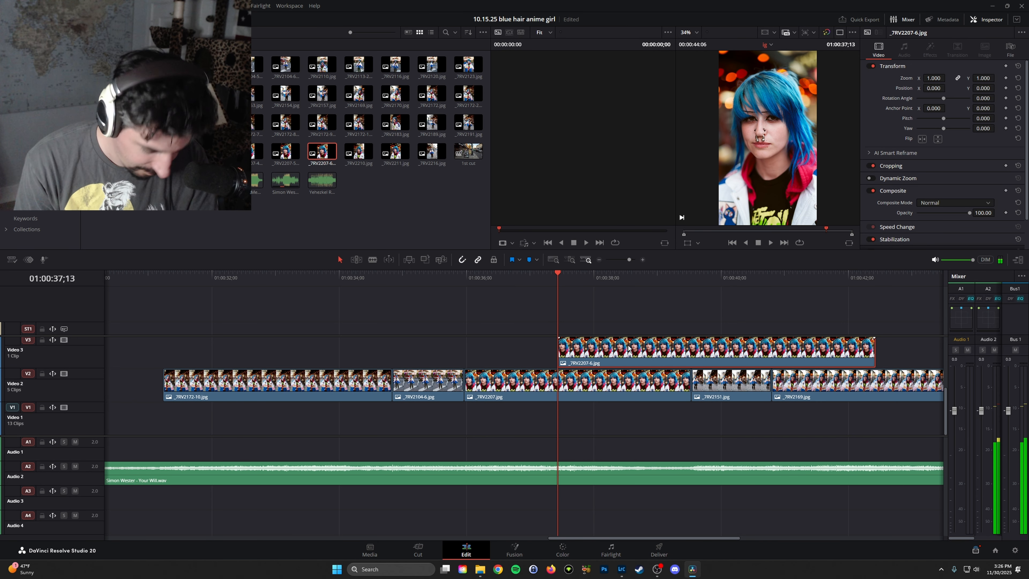
# Step: Align the _7RV2207-6.jpg clip with the start of _7RV2207.jpg on Video 2 and split it at that clip's end
pyautogui.moveTo(632, 357); pyautogui.dragTo(538, 357)
pyautogui.press('b')
pyautogui.click(700, 347)
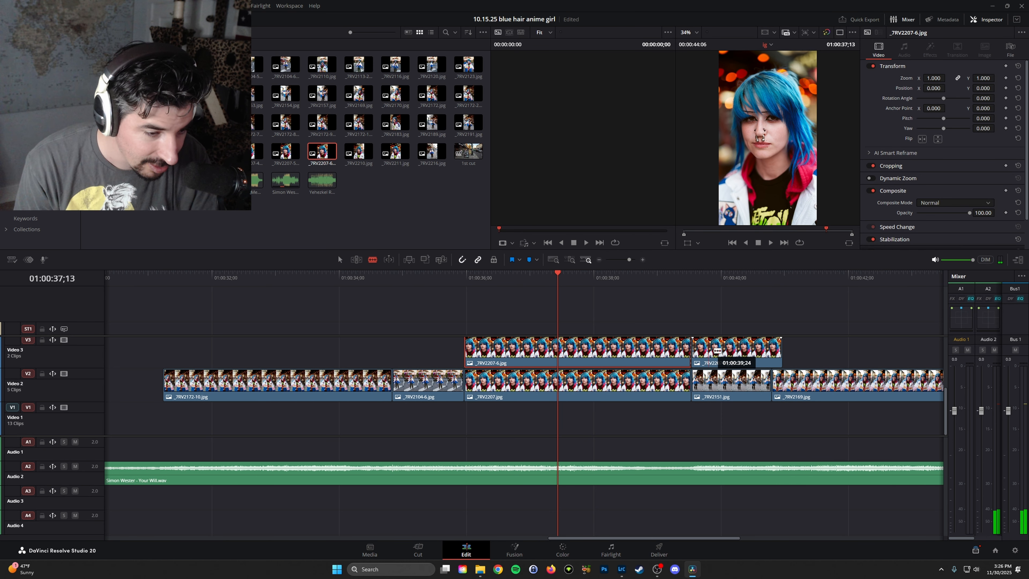
pyautogui.press('a')
# Step: Switch to Lightroom Classic and copy the develop settings, including Mask 1, from _7RV2172.ARW to the smiling portrait _7RV2169.ARW
pyautogui.hotkey('alt', 'Tab')
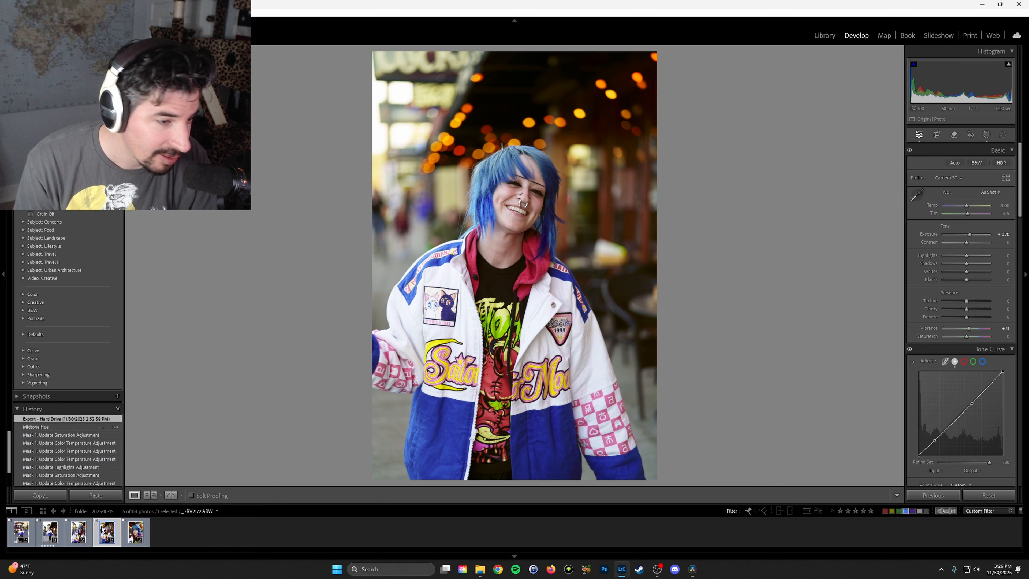
pyautogui.hotkey('ctrl', 'shift', 'c')
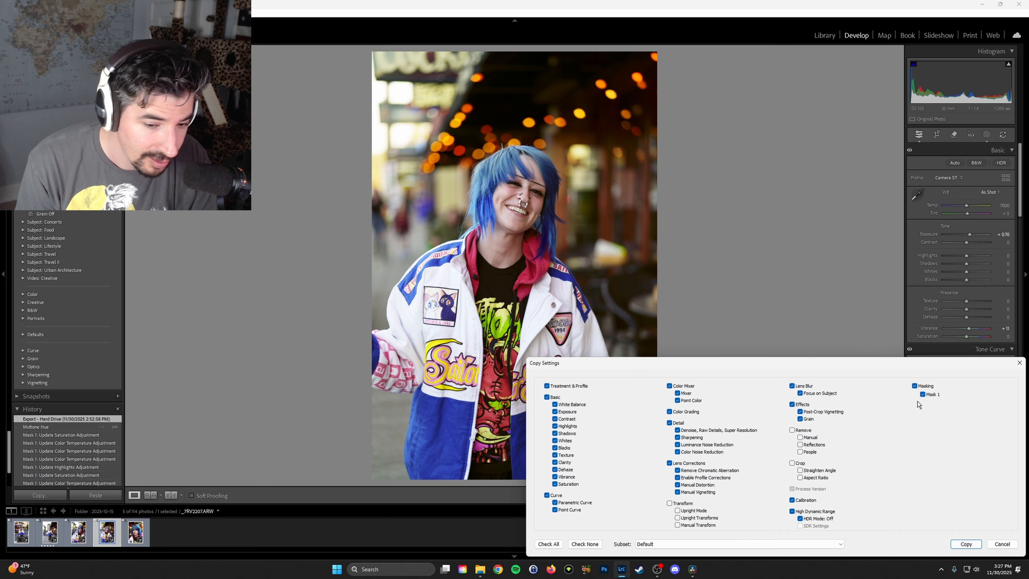
pyautogui.click(965, 543)
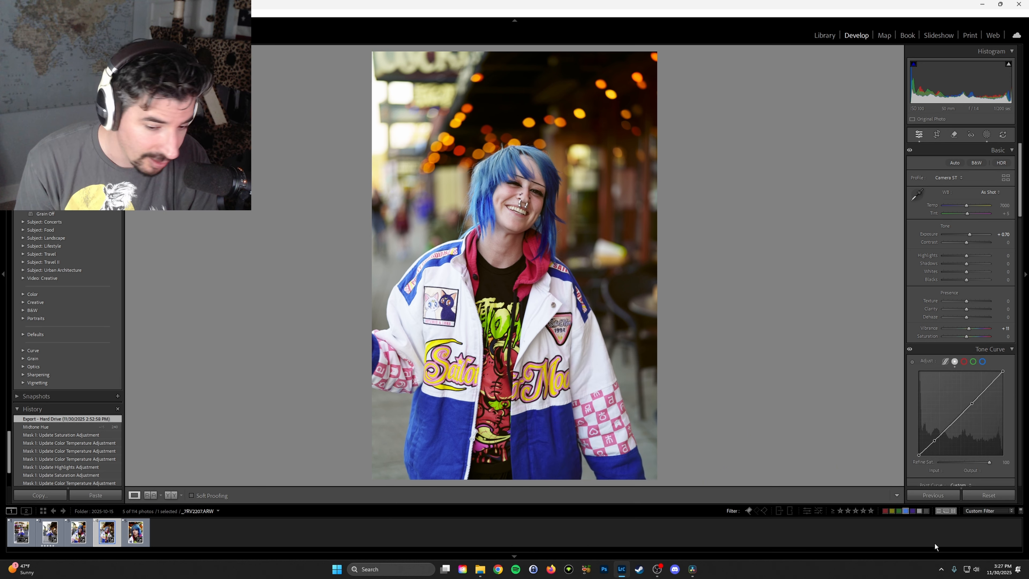
pyautogui.press('Left')
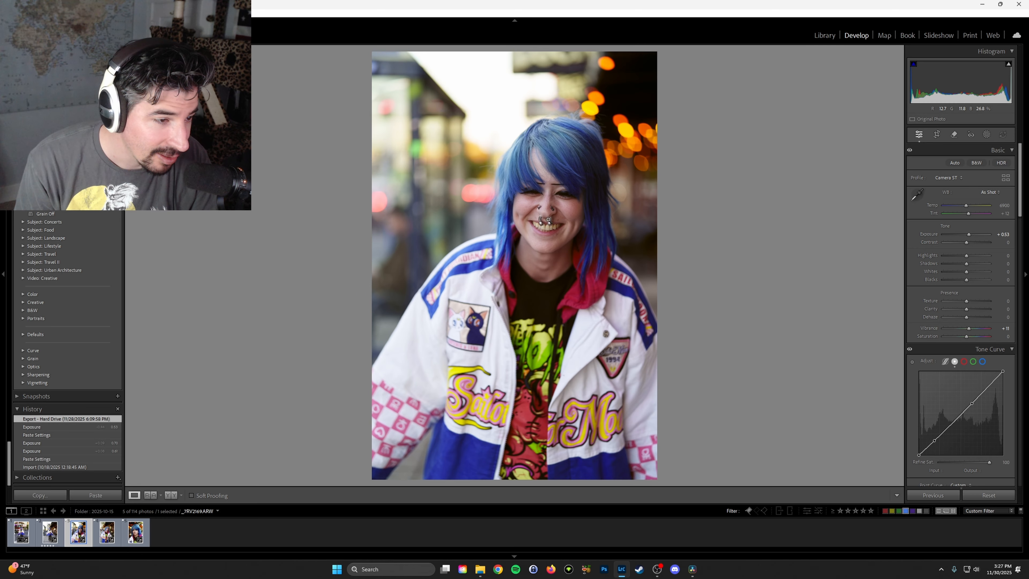
pyautogui.hotkey('ctrl', 'shift', 'v')
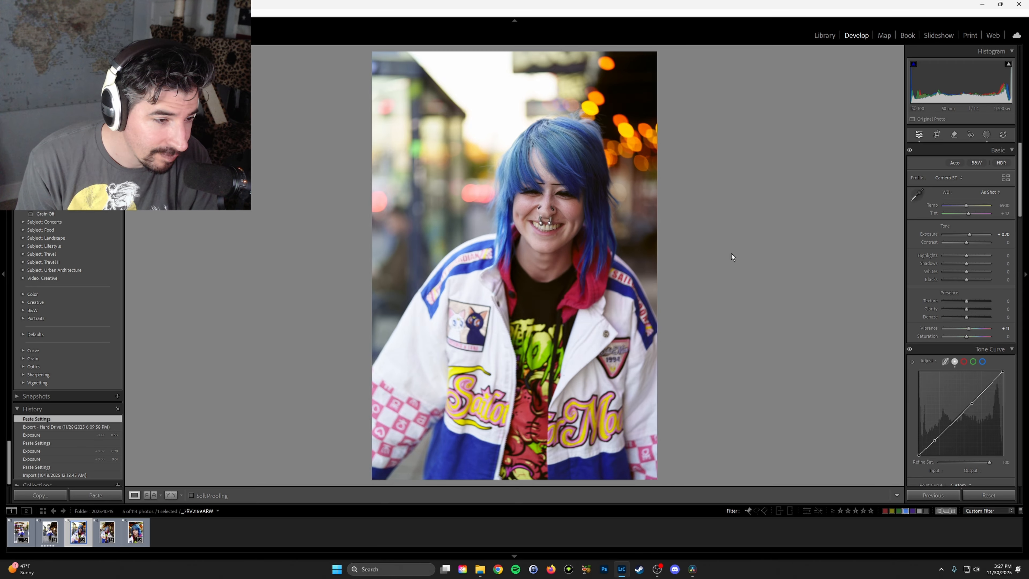
# Step: Set the smiling portrait _7RV2169.ARW's exposure to 0.65 and export it under a unique file name
pyautogui.click(1004, 235)
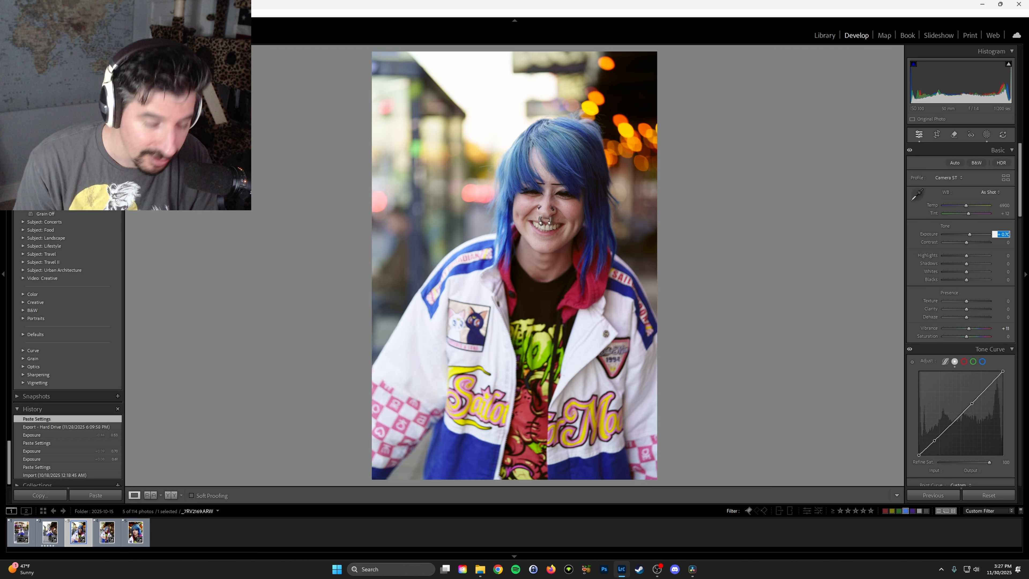
pyautogui.write('0.65')
pyautogui.press('Return')
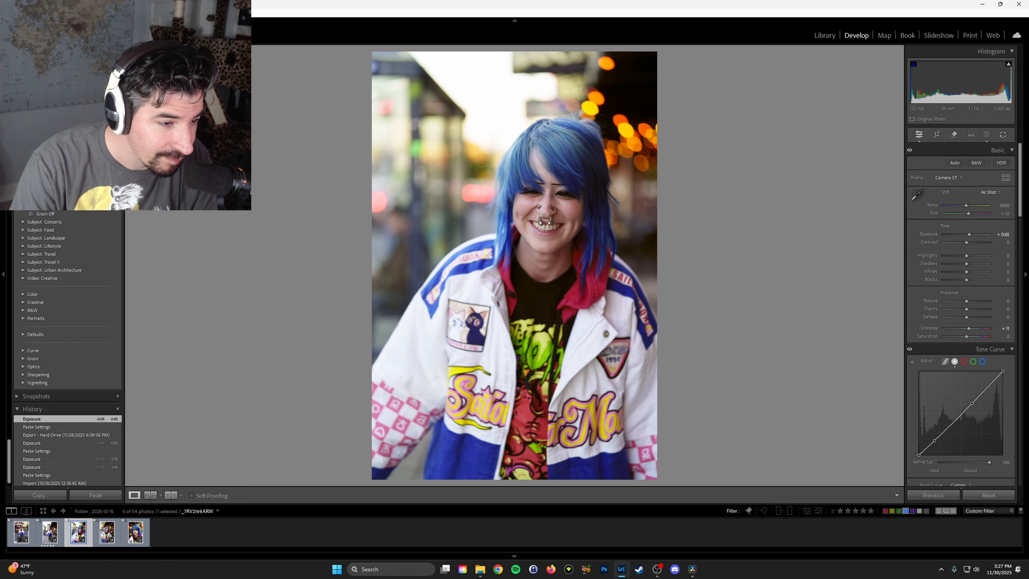
pyautogui.hotkey('ctrl', 'alt', 'shift', 'e')
pyautogui.click(601, 343)
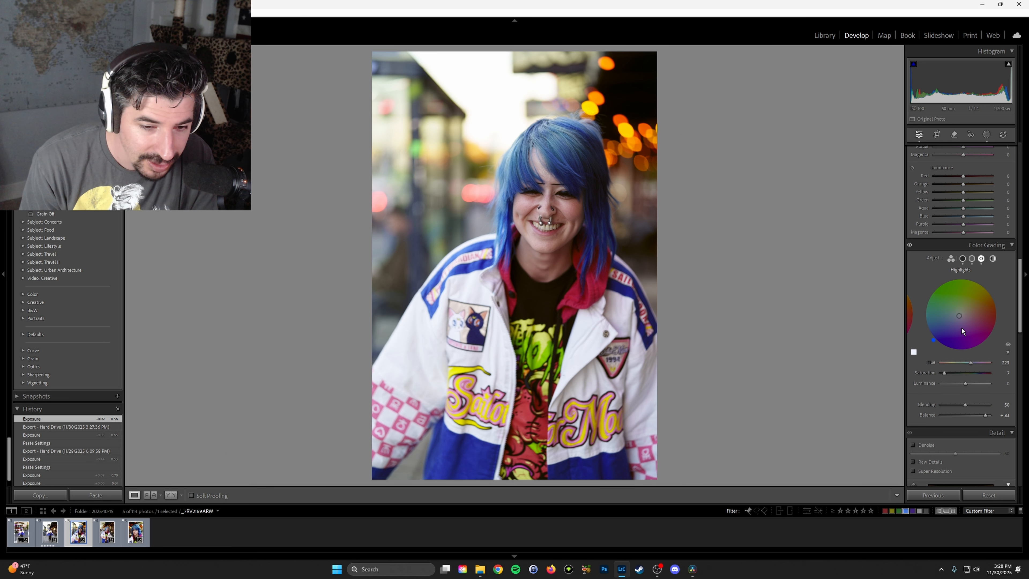
# Step: In the smiling portrait's colour grading, shift the midtone and highlight hues toward cyan-blue and set the shadow hue to 27
pyautogui.click(972, 258)
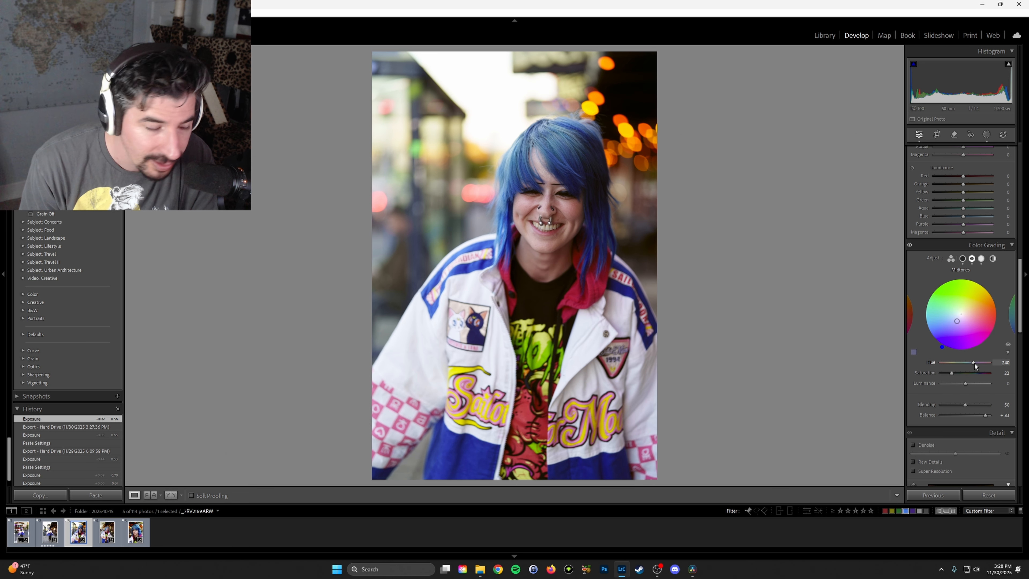
pyautogui.moveTo(974, 366); pyautogui.dragTo(967, 366)
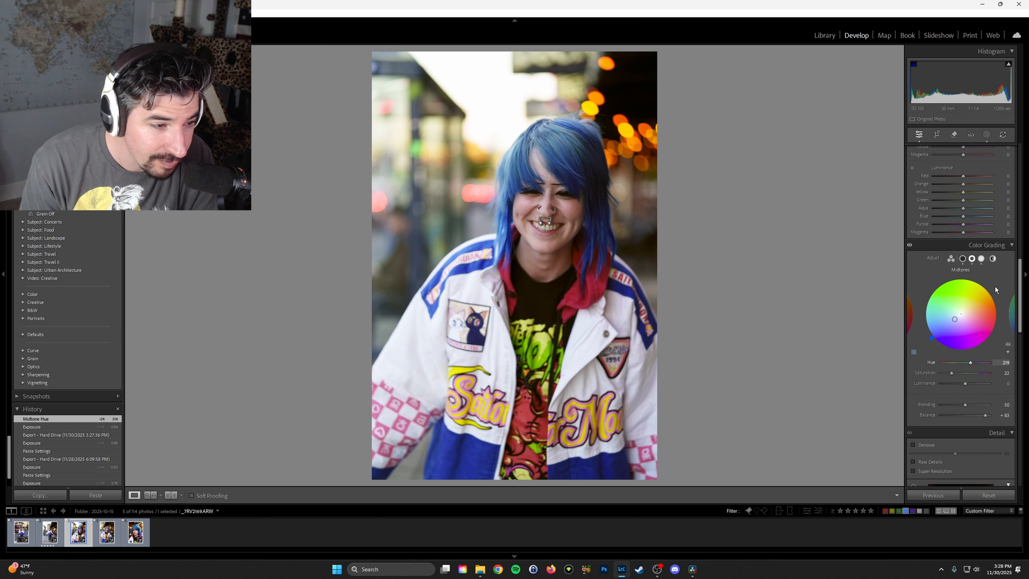
pyautogui.click(981, 258)
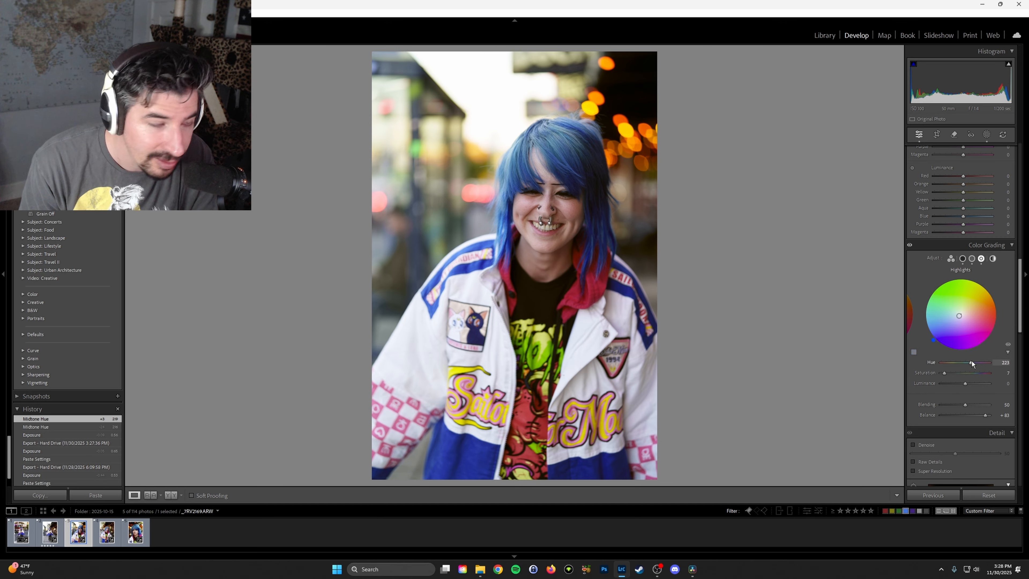
pyautogui.moveTo(971, 364); pyautogui.dragTo(971, 364)
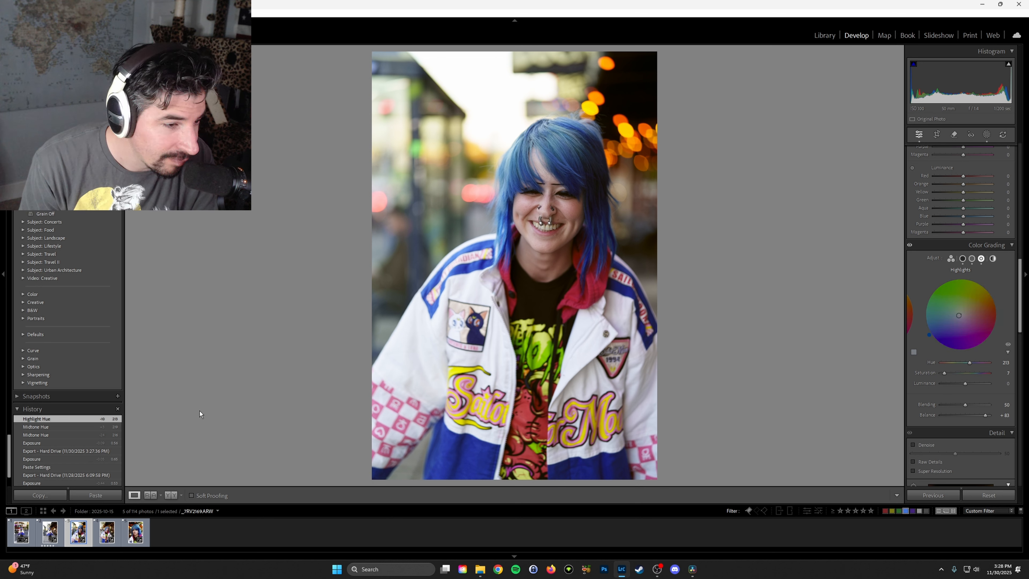
pyautogui.click(963, 259)
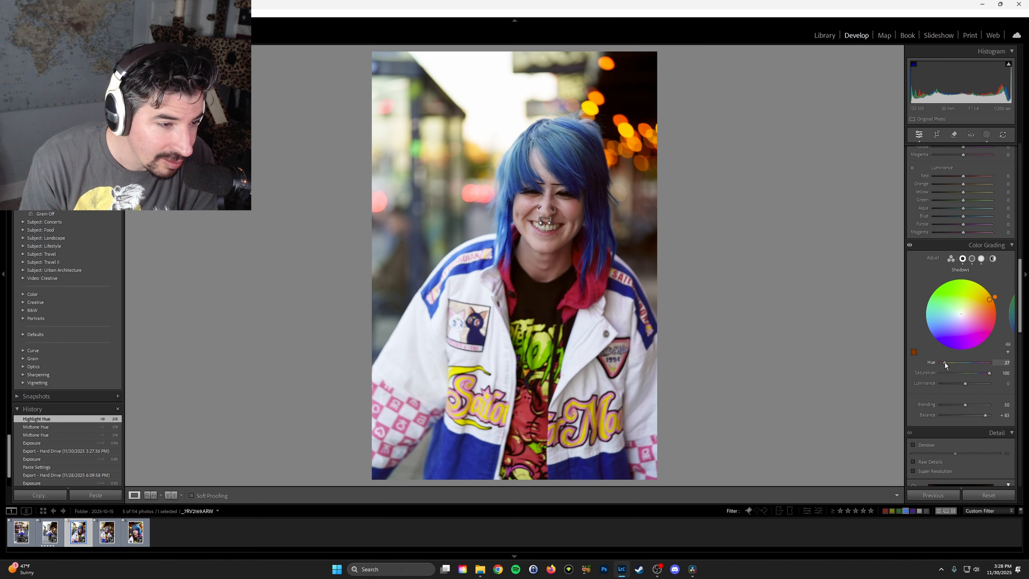
pyautogui.moveTo(947, 363); pyautogui.dragTo(945, 364)
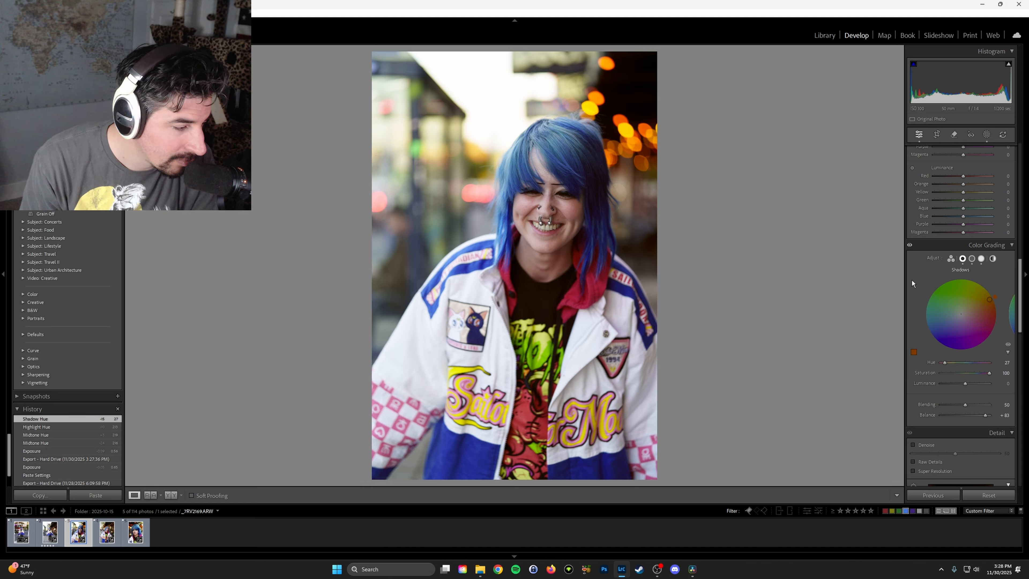
# Step: Raise the regraded smiling portrait's exposure to 0.65 and export the new version under a unique file name
pyautogui.scroll(10, 943, 286)
pyautogui.click(1001, 235)
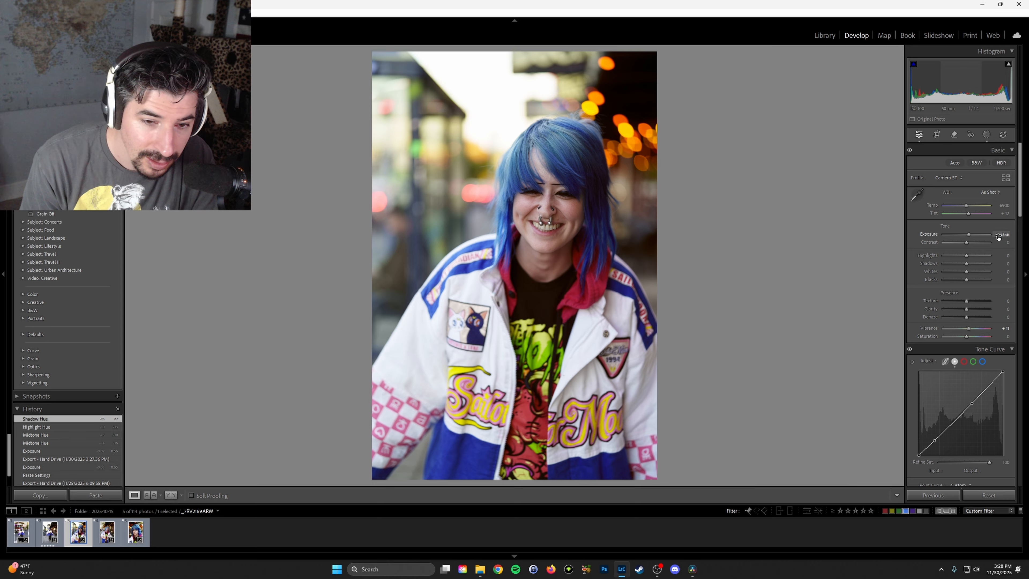
pyautogui.write('.6')
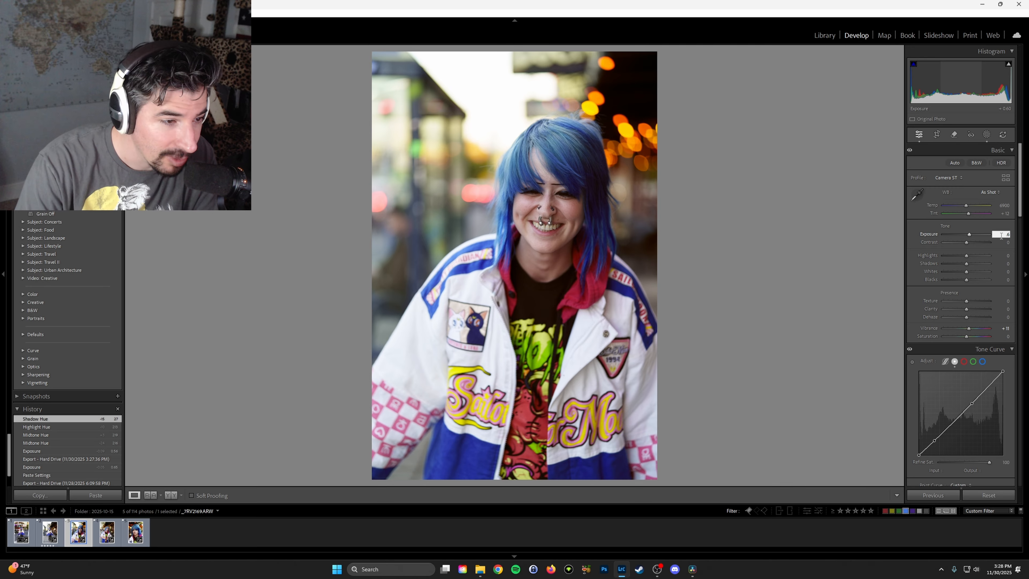
pyautogui.write('5')
pyautogui.press('Return')
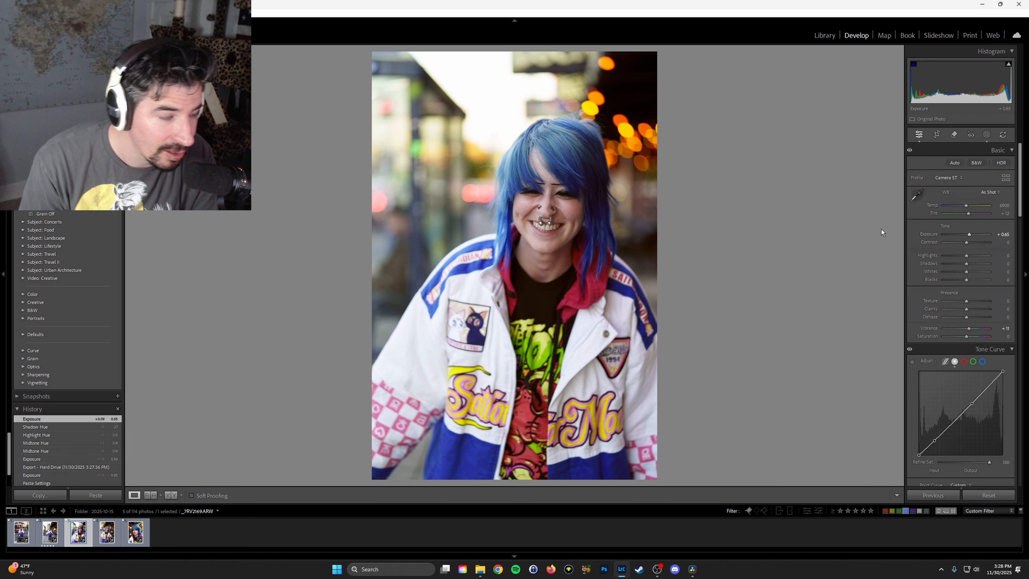
pyautogui.hotkey('ctrl', 'alt', 'shift', 'e')
pyautogui.click(590, 342)
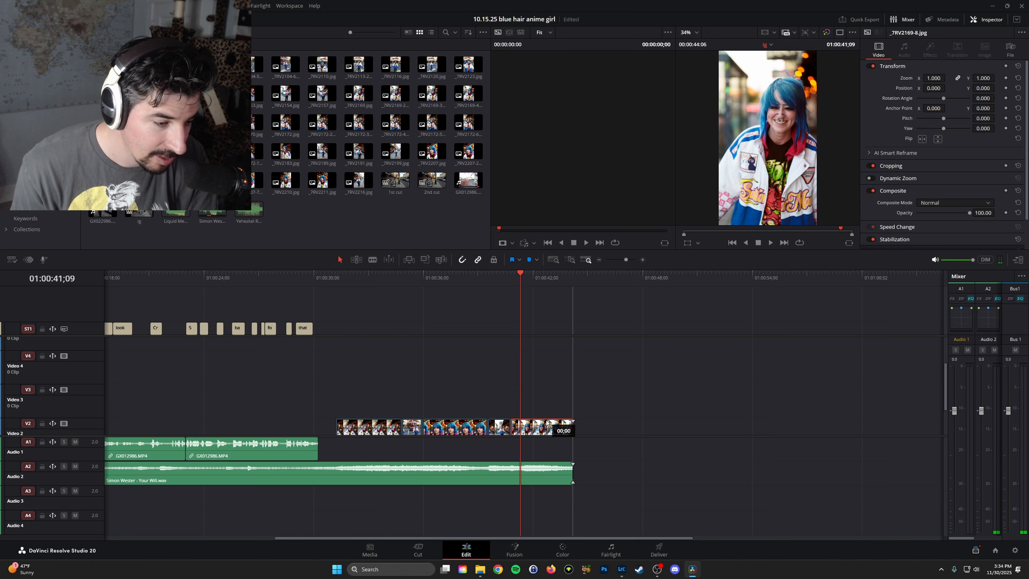
# Step: Switch to Lightroom Classic and set the smiling portrait's teeth mask, Mask 1, to temp -12, tint 19 and saturation 0
pyautogui.hotkey('alt', 'Tab')
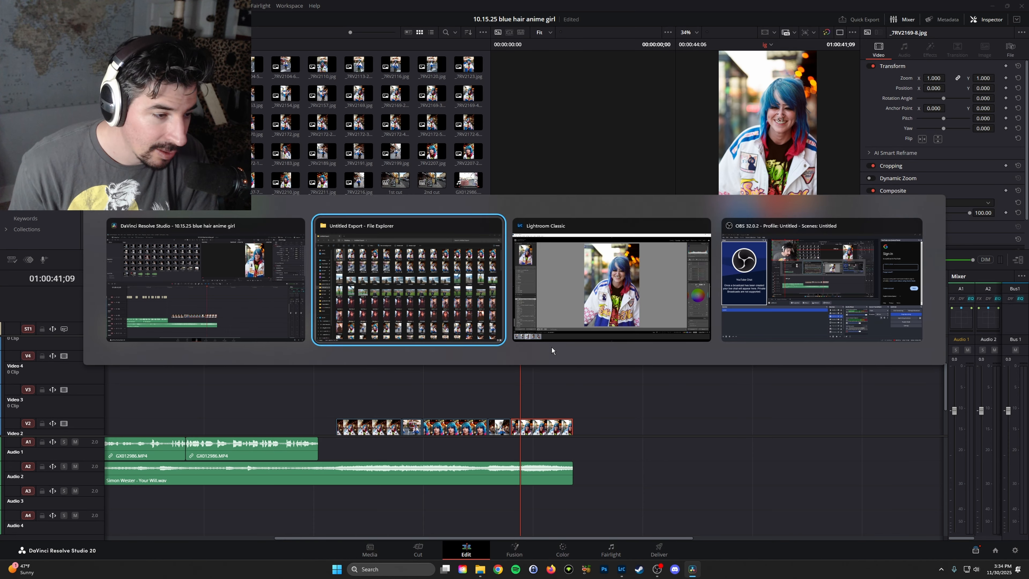
pyautogui.click(987, 134)
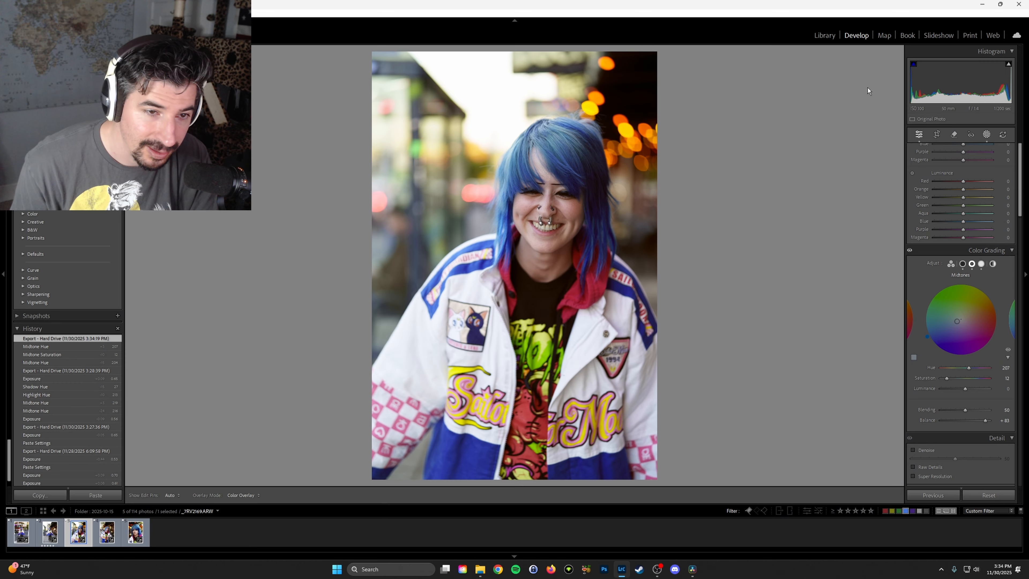
pyautogui.click(833, 83)
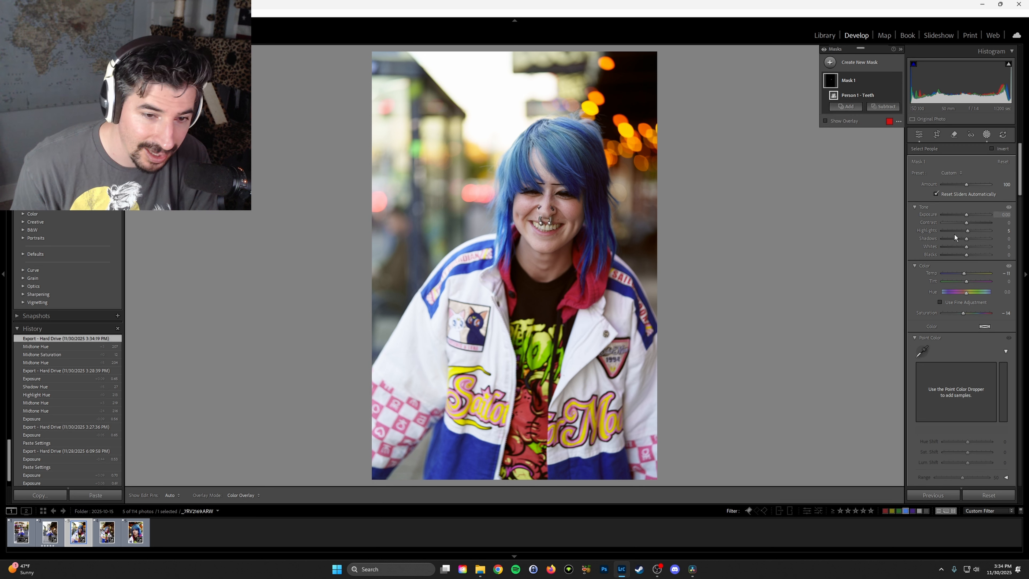
pyautogui.moveTo(965, 273); pyautogui.dragTo(967, 283)
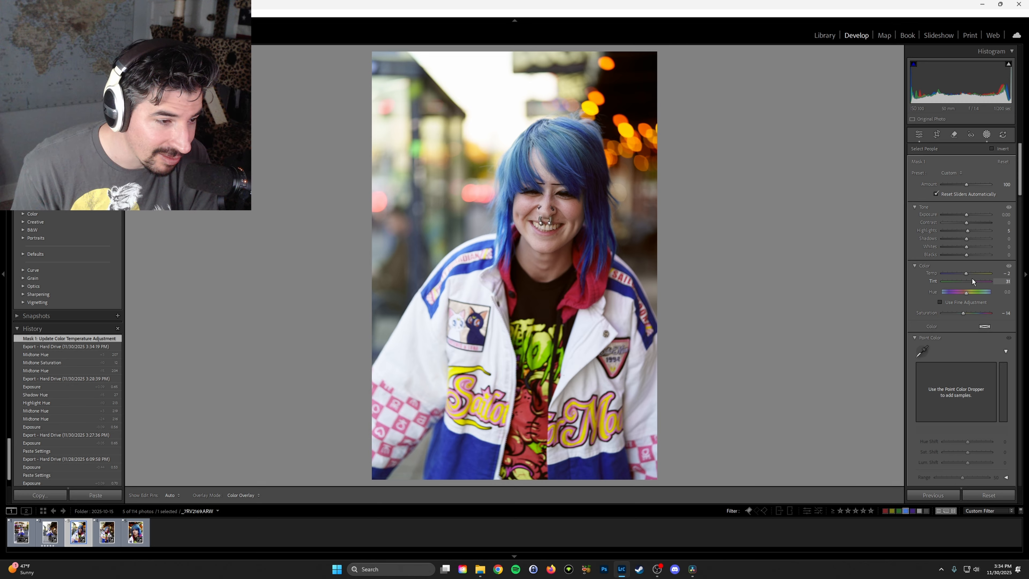
pyautogui.moveTo(947, 291); pyautogui.dragTo(978, 282)
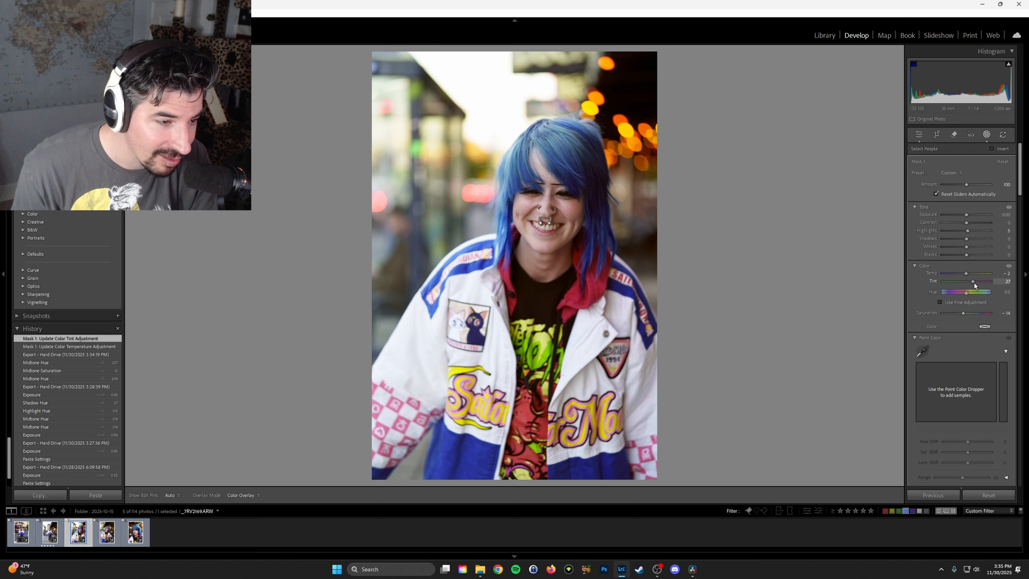
pyautogui.moveTo(973, 283); pyautogui.dragTo(965, 274)
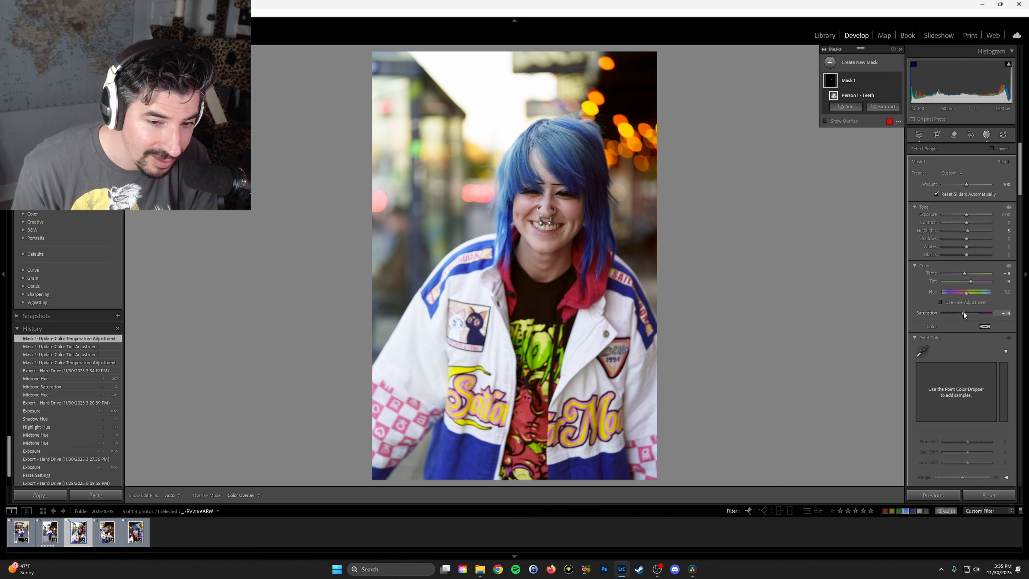
pyautogui.moveTo(964, 313); pyautogui.dragTo(967, 311)
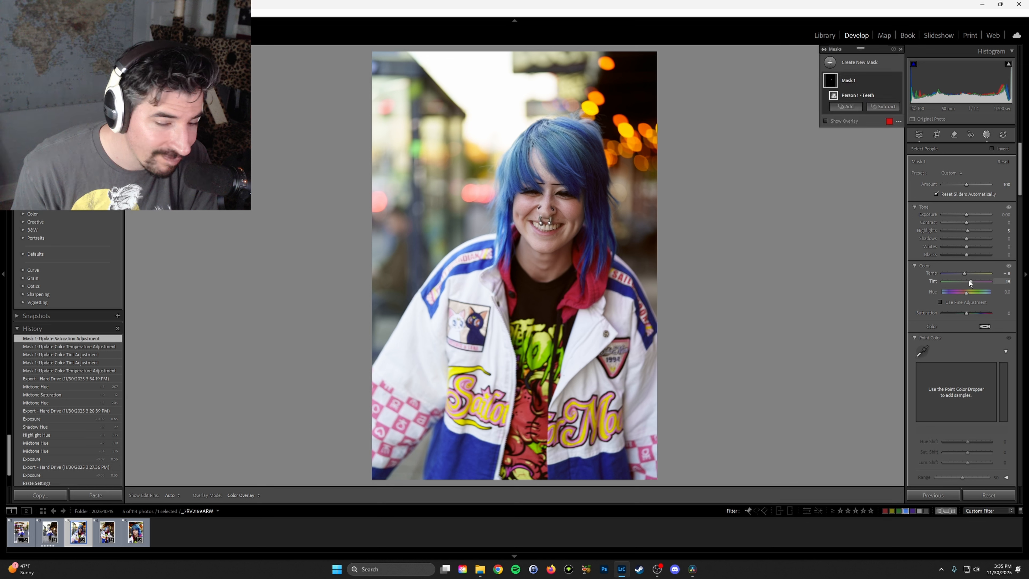
pyautogui.moveTo(963, 273); pyautogui.dragTo(963, 275)
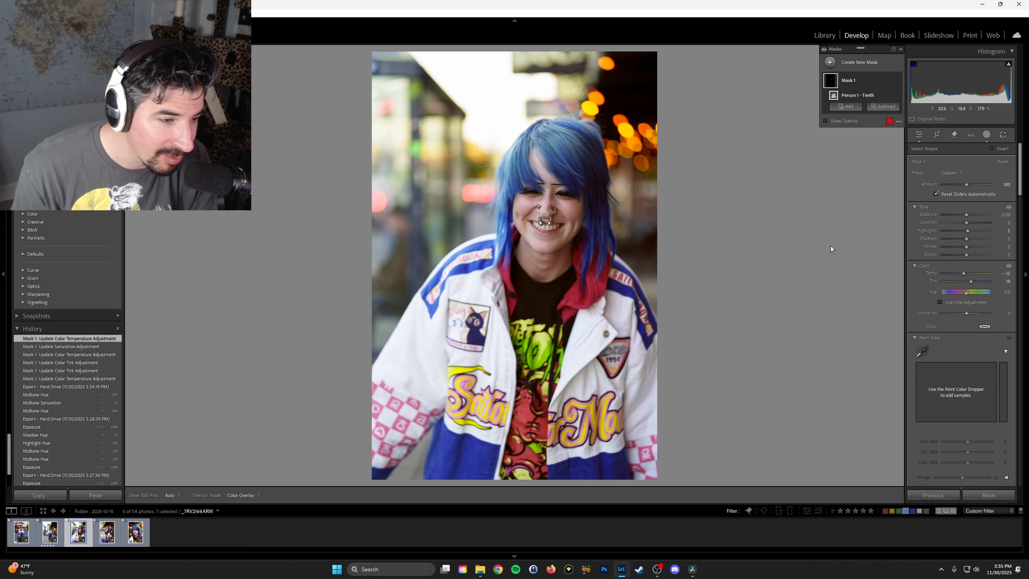
# Step: Compare the smiling portrait's teeth with Mask 1 hidden and shown, both at full view and close up
pyautogui.click(897, 83)
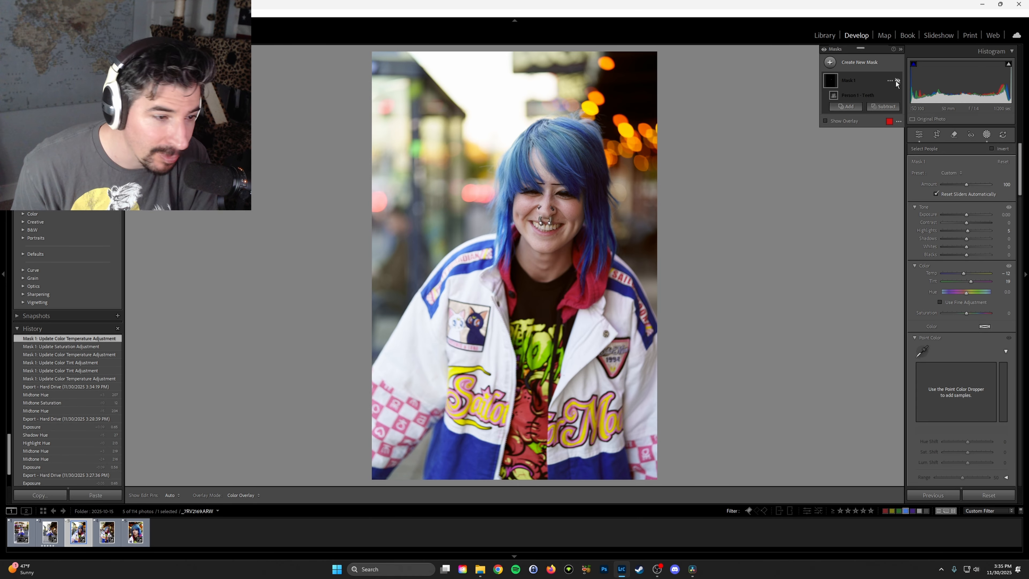
pyautogui.click(897, 82)
pyautogui.click(897, 83)
pyautogui.click(896, 82)
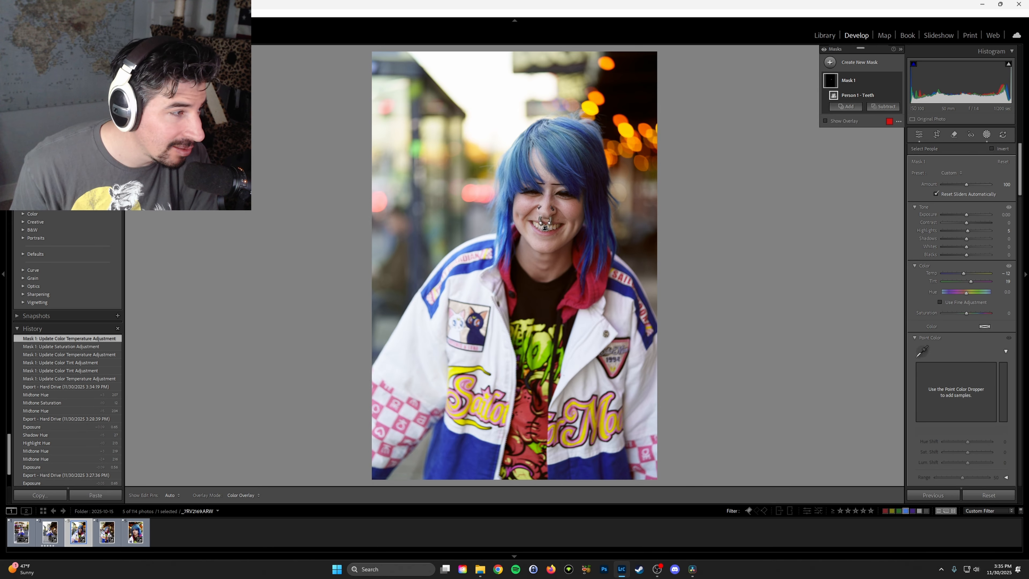
pyautogui.press('z')
pyautogui.moveTo(608, 446); pyautogui.dragTo(500, 141)
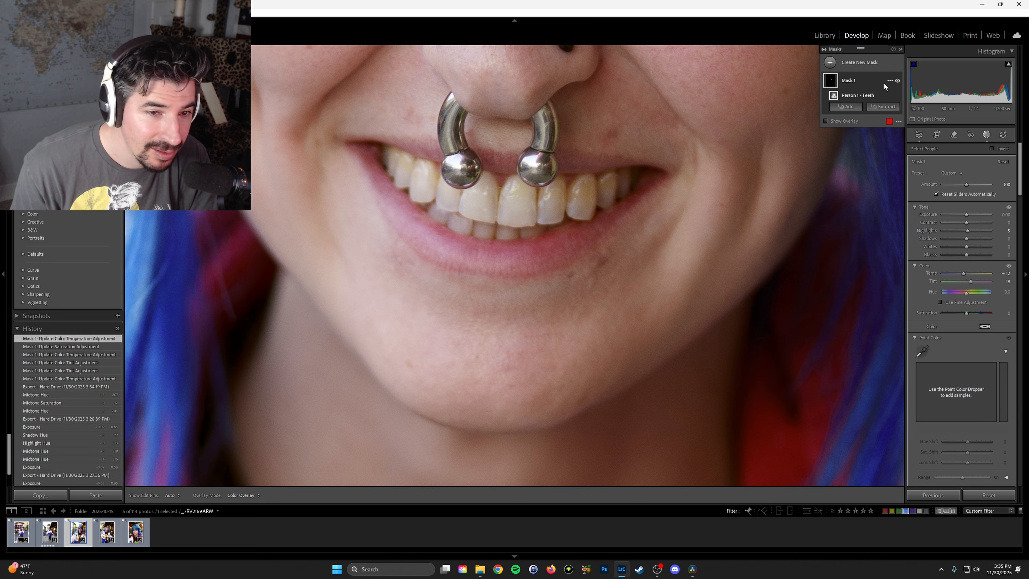
pyautogui.click(897, 81)
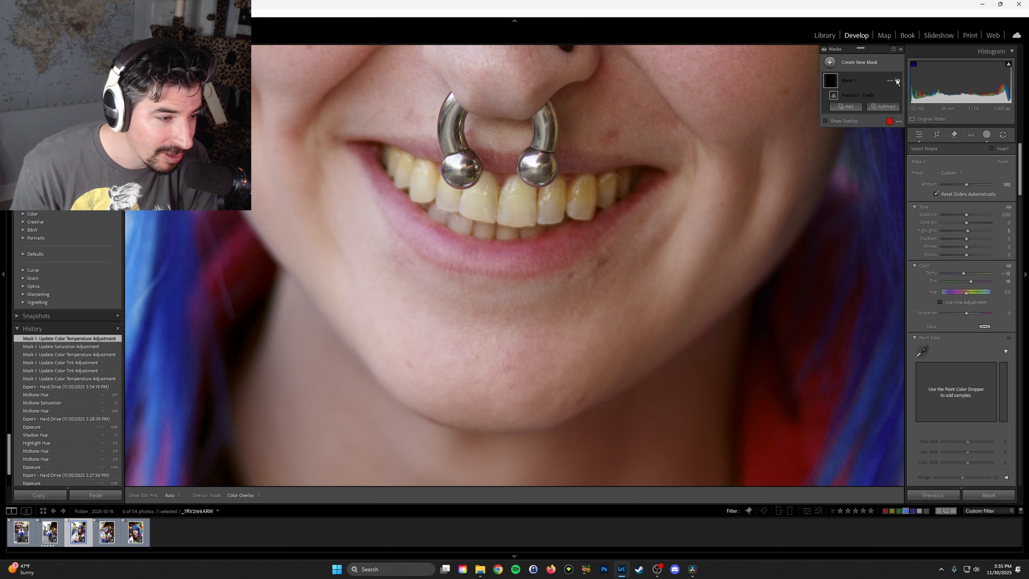
pyautogui.click(896, 81)
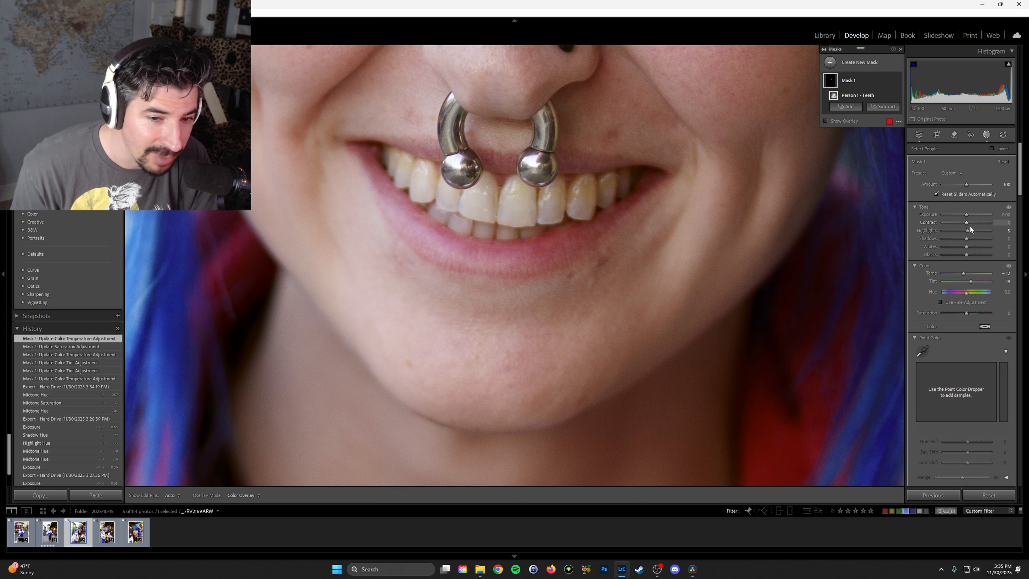
# Step: Set the teeth mask's highlights to 29 and shadows to 3, leaving its whites at 0
pyautogui.moveTo(966, 247); pyautogui.dragTo(966, 246)
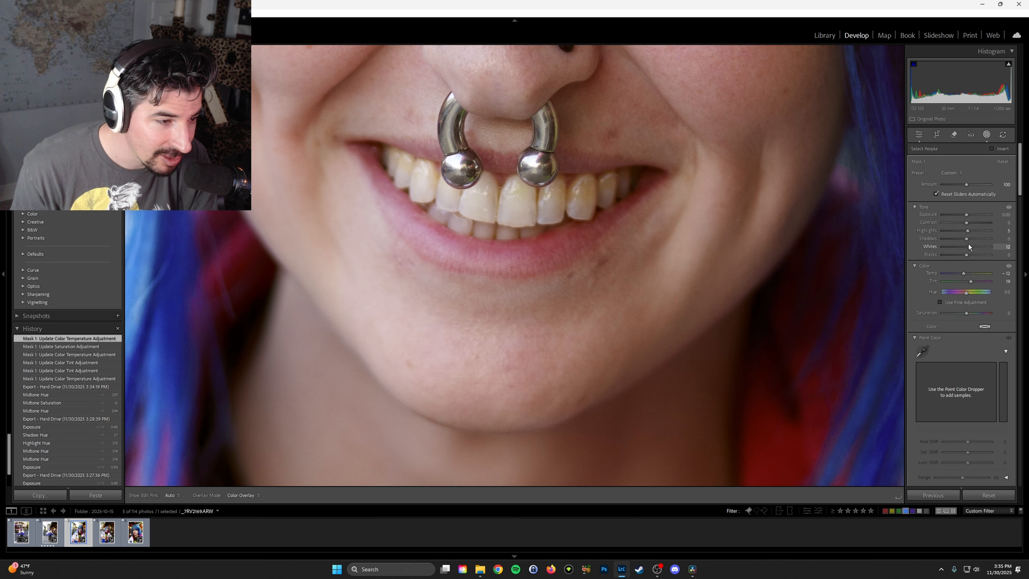
pyautogui.moveTo(968, 246); pyautogui.dragTo(968, 247)
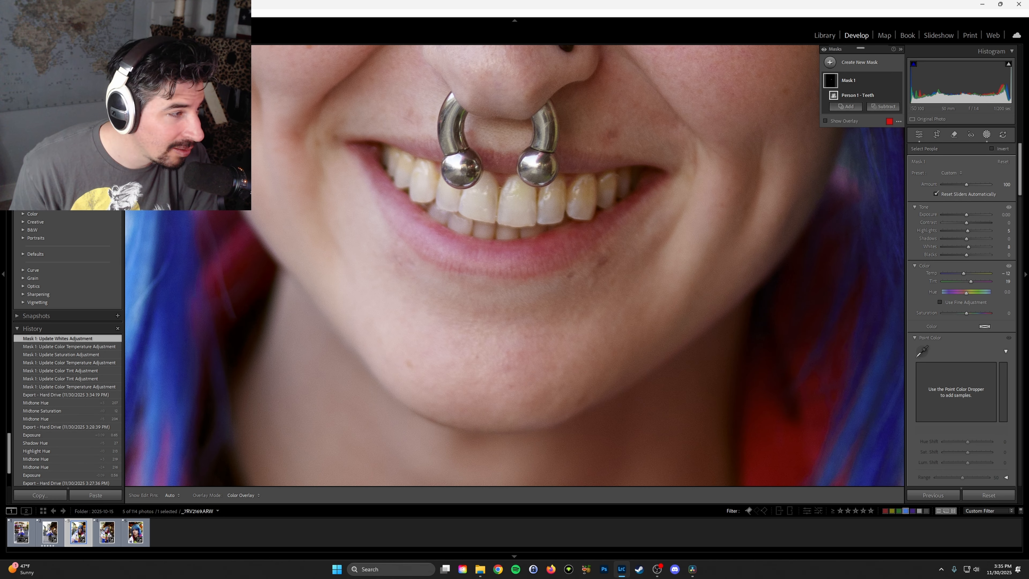
pyautogui.press('z')
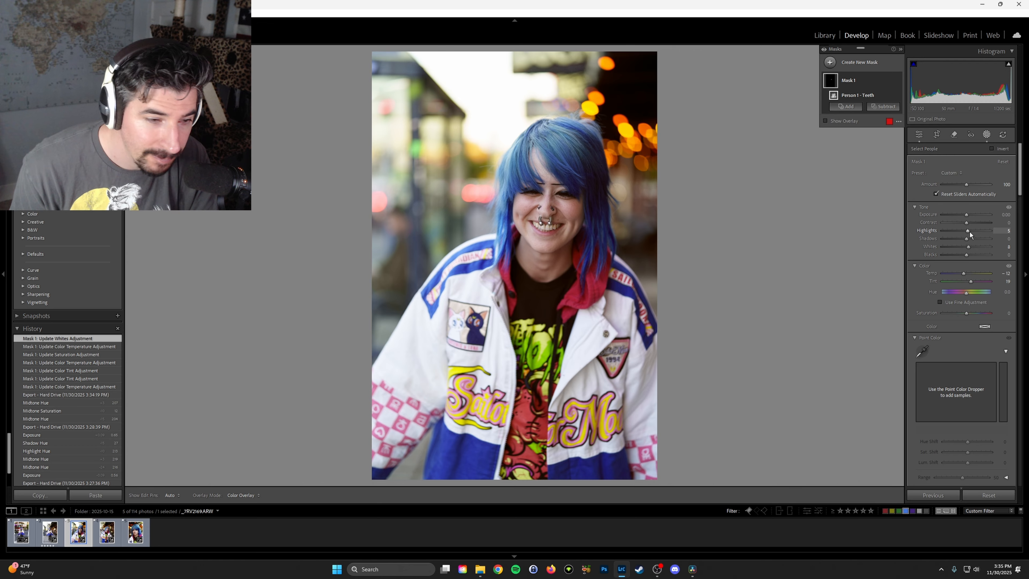
pyautogui.moveTo(970, 232); pyautogui.dragTo(974, 232)
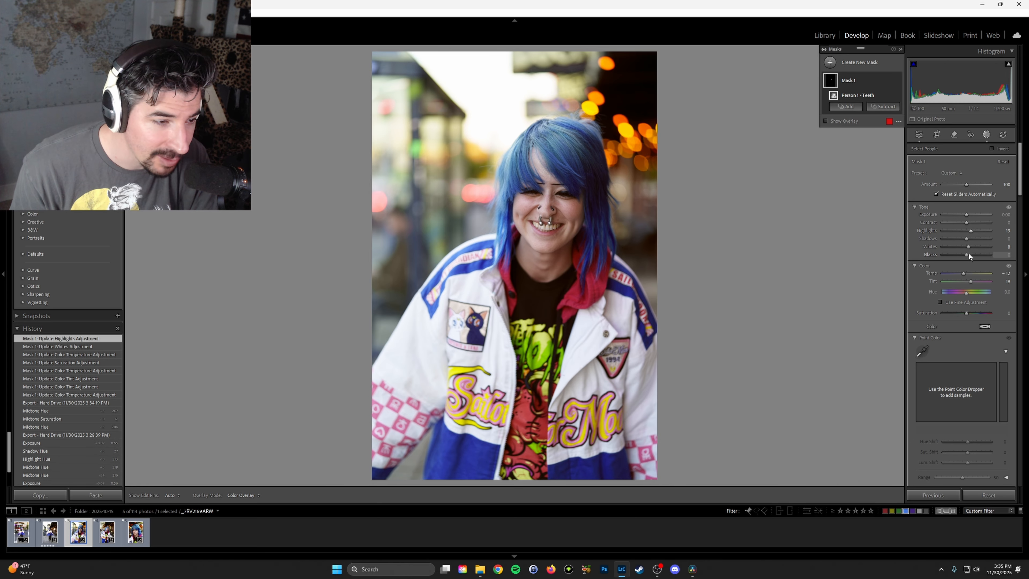
pyautogui.moveTo(969, 245)
pyautogui.mouseDown()
pyautogui.moveTo(967, 237)
pyautogui.moveTo(969, 248)
pyautogui.mouseUp()
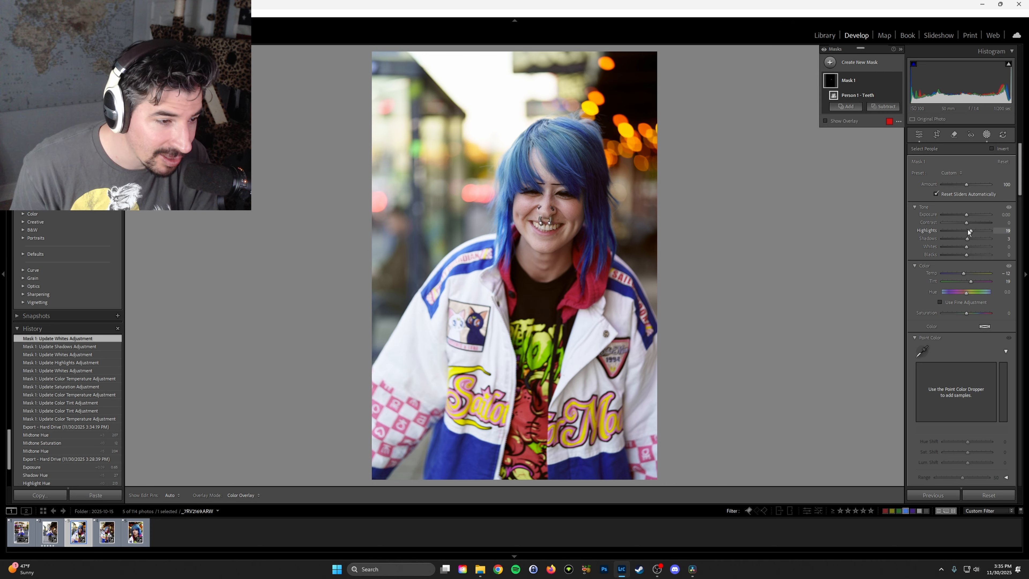
pyautogui.doubleClick(968, 238)
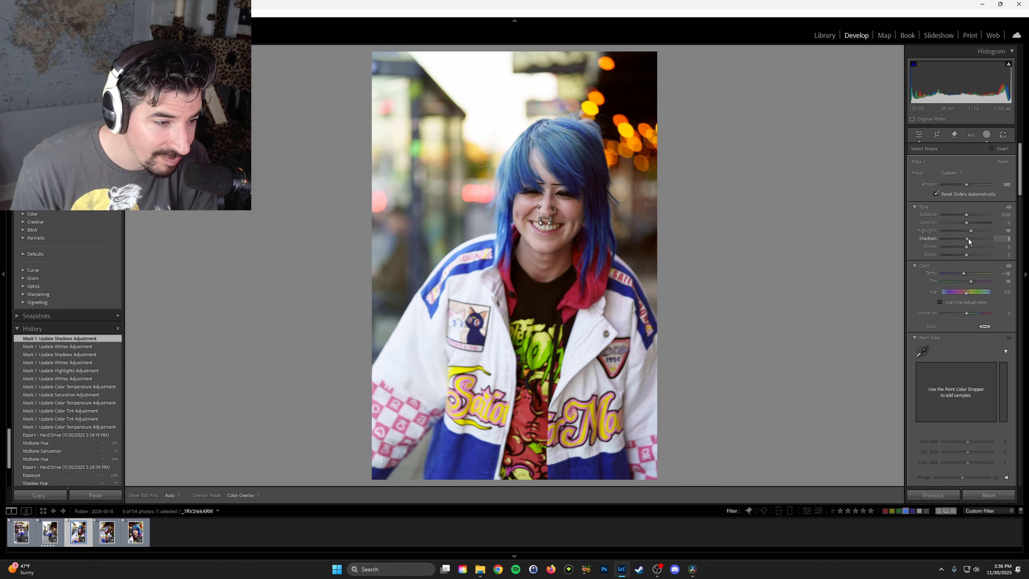
pyautogui.moveTo(969, 239); pyautogui.dragTo(972, 230)
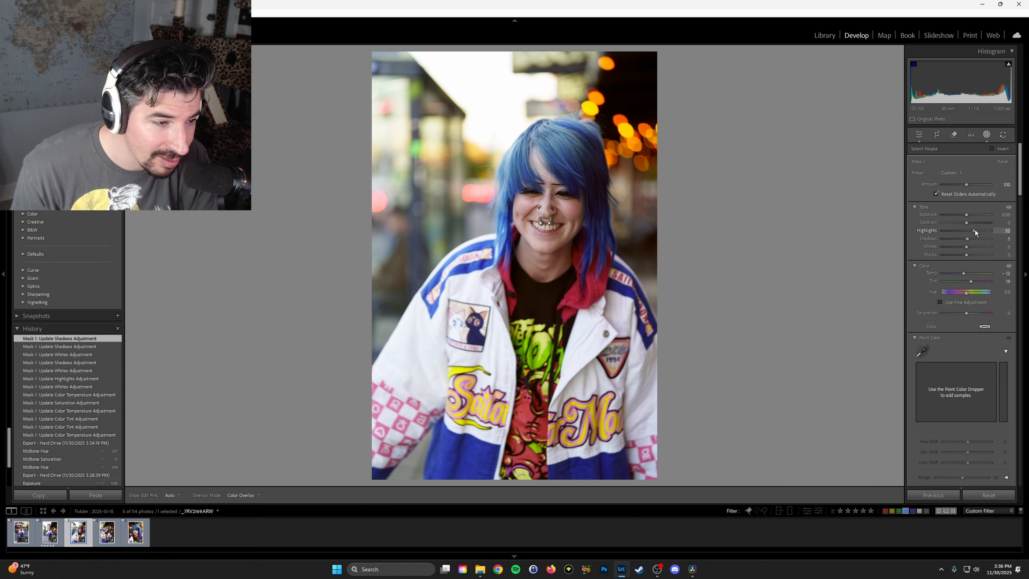
pyautogui.moveTo(975, 230); pyautogui.dragTo(972, 229)
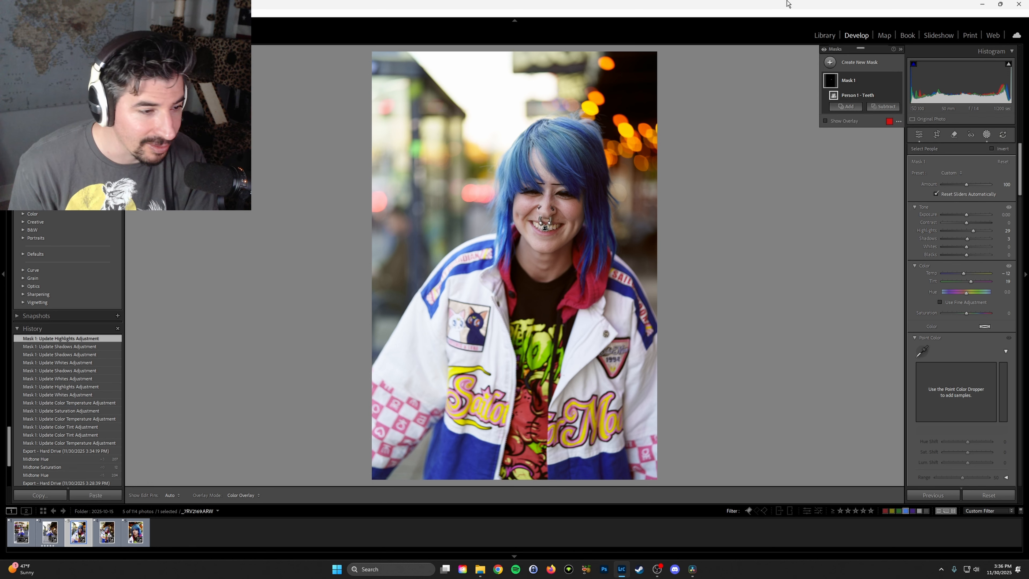
# Step: Export the smiling portrait with the adjusted teeth mask under a unique file name and go to the next photo
pyautogui.hotkey('ctrl', 'alt', 'shift', 'e')
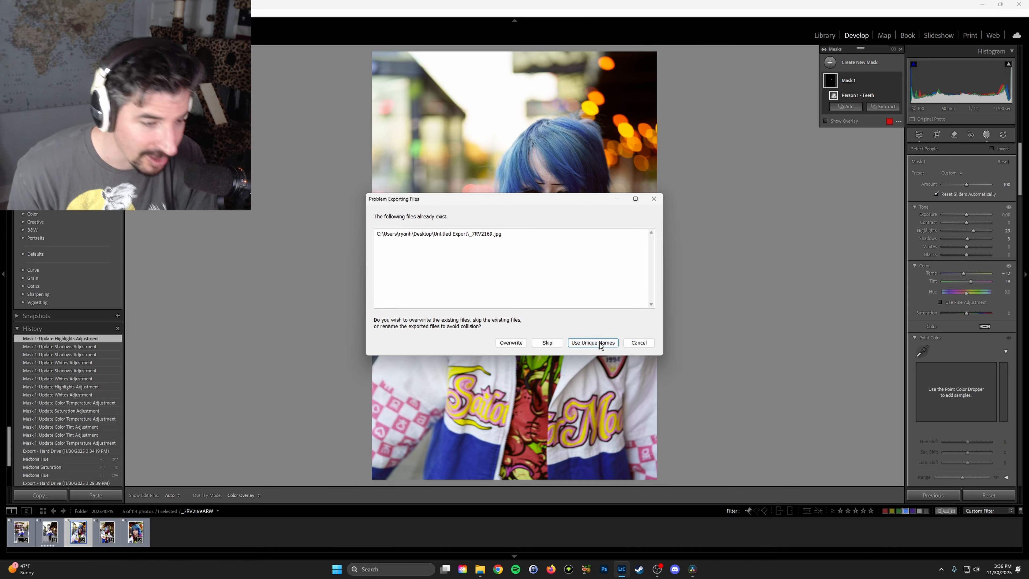
pyautogui.click(600, 345)
pyautogui.press('Right')
# Step: Switch to DaVinci Resolve, cut the _7RV2207-8.jpg clip on Video 3 to the length of the clip beneath, and move it down to replace that clip
pyautogui.hotkey('alt', 'Tab')
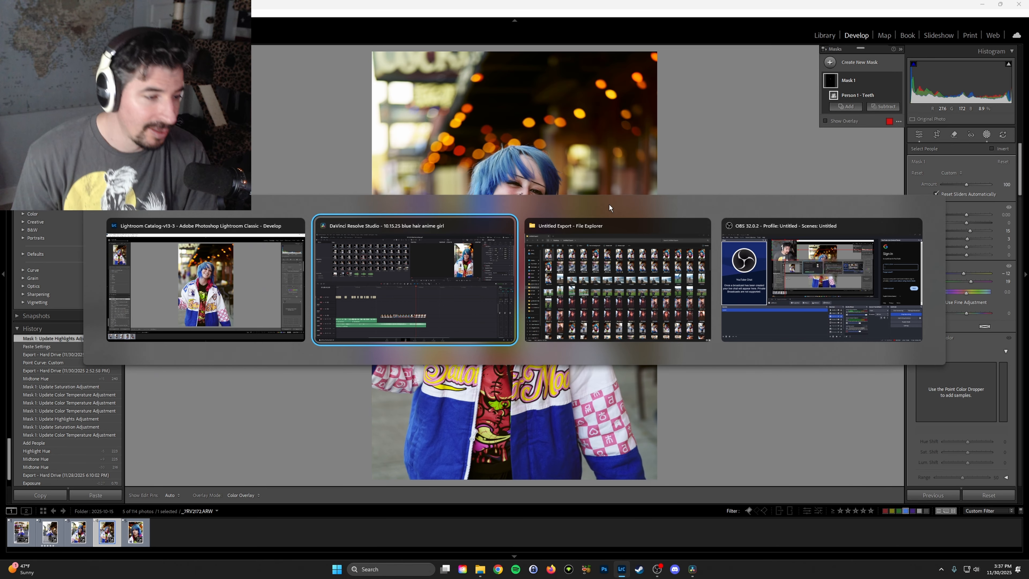
pyautogui.hotkey('alt', 'Tab')
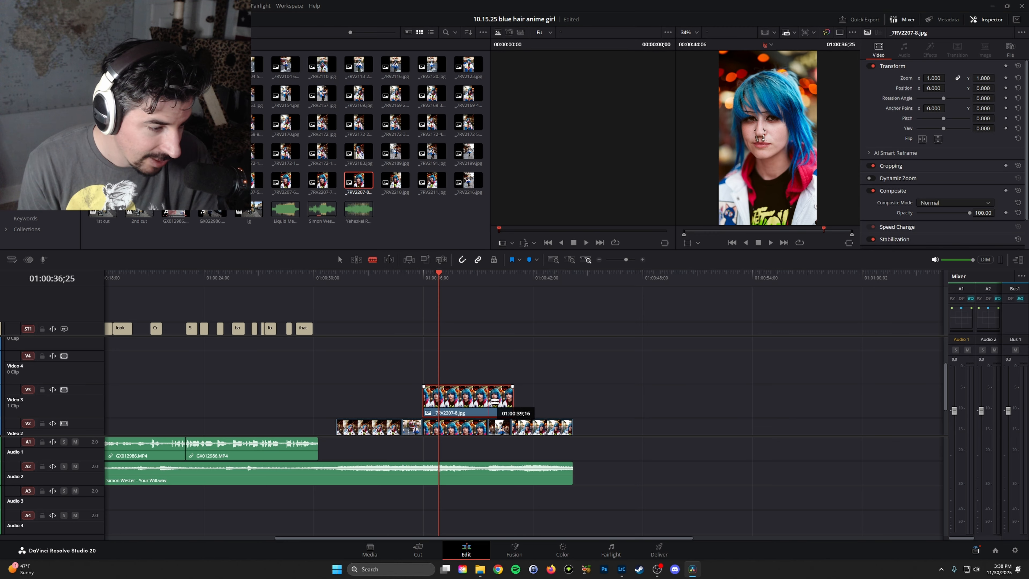
pyautogui.click(488, 399)
pyautogui.press('a')
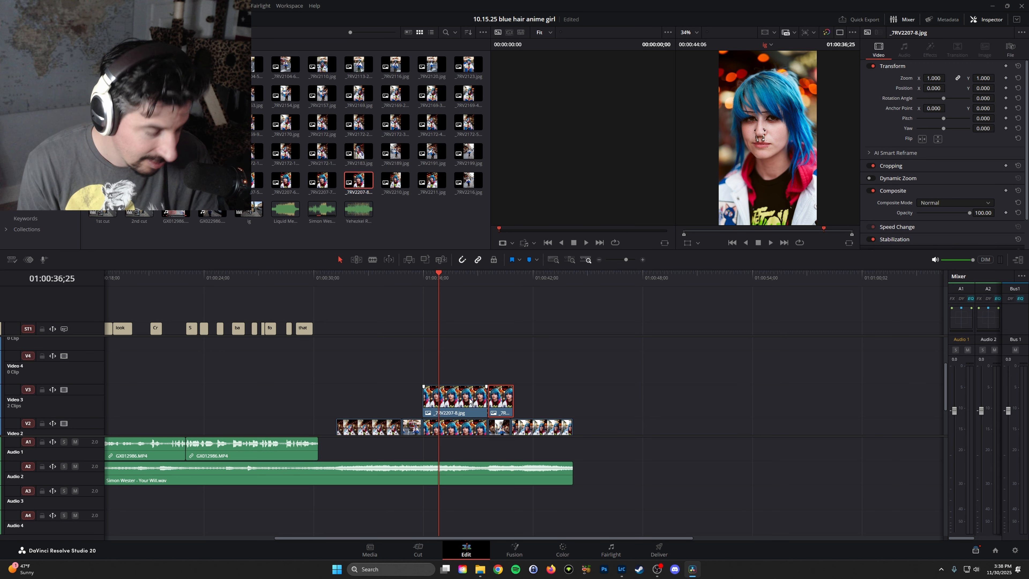
pyautogui.press('Delete')
pyautogui.moveTo(467, 399); pyautogui.dragTo(467, 427)
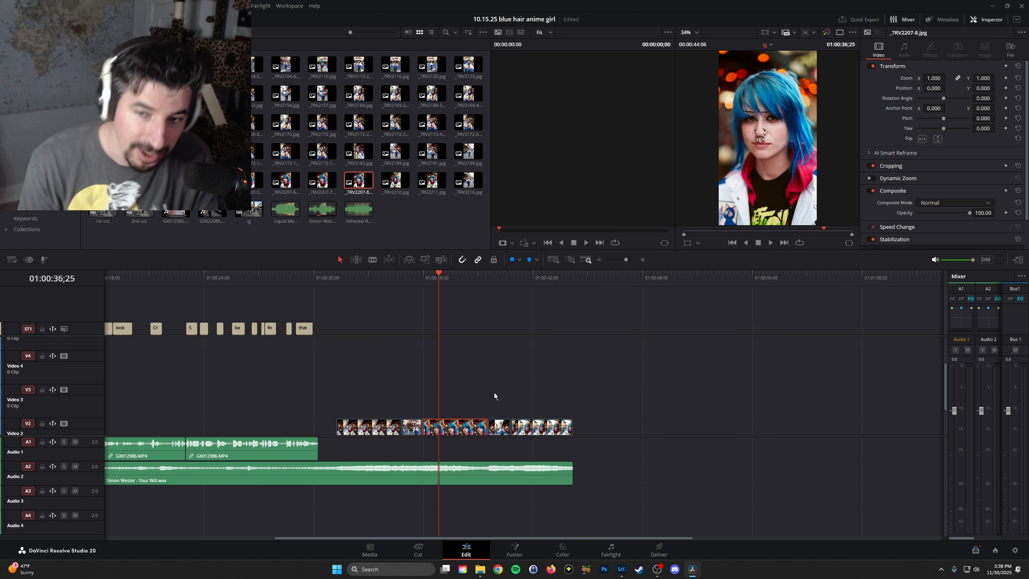